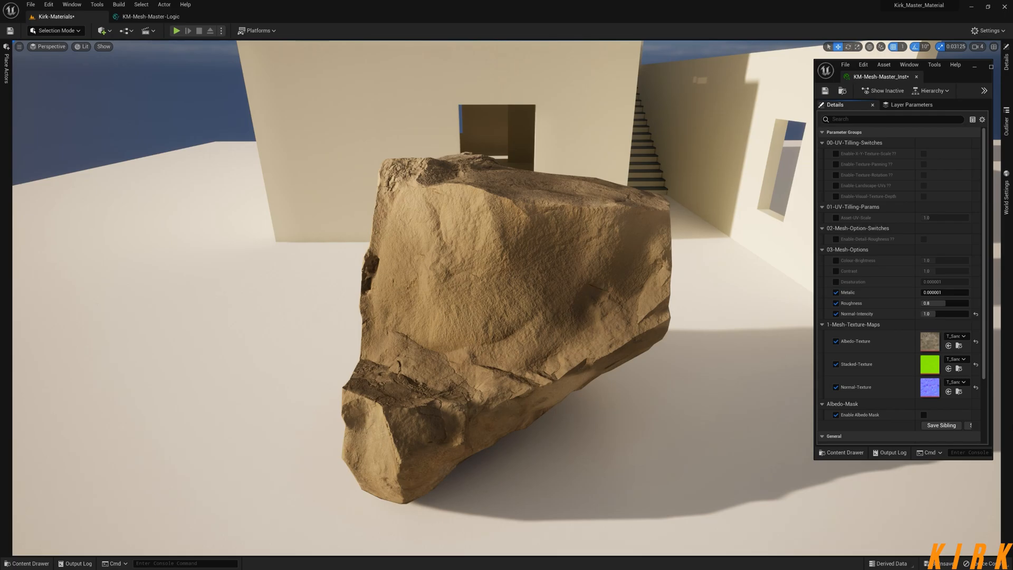
Examine the KM-Mesh-Master-Logic material function graph from Base / Albedo down to Normals, and return to the Kirk-Materials level
click(151, 16)
right_drag(510, 179, 509, 274)
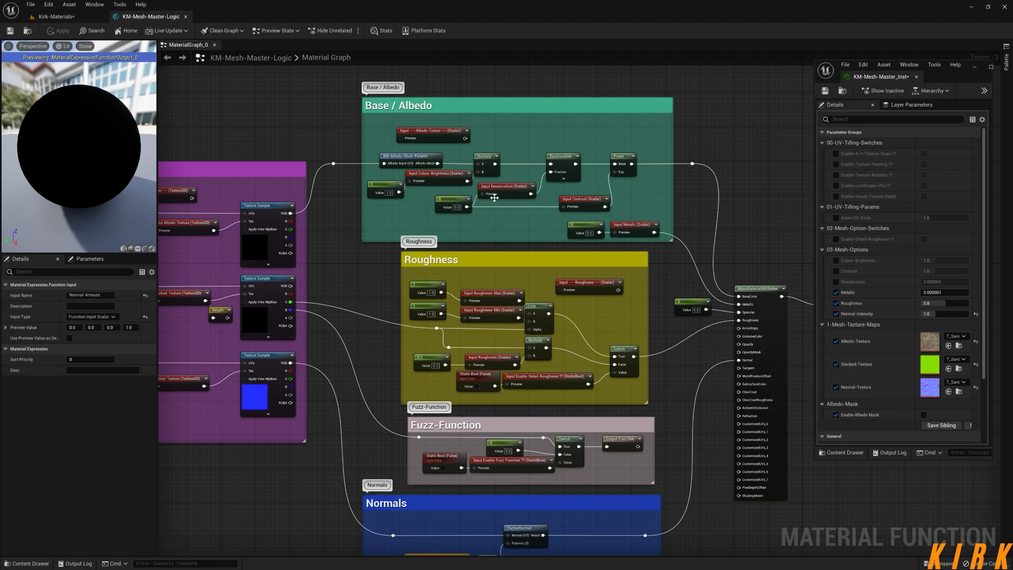
right_drag(540, 528, 520, 404)
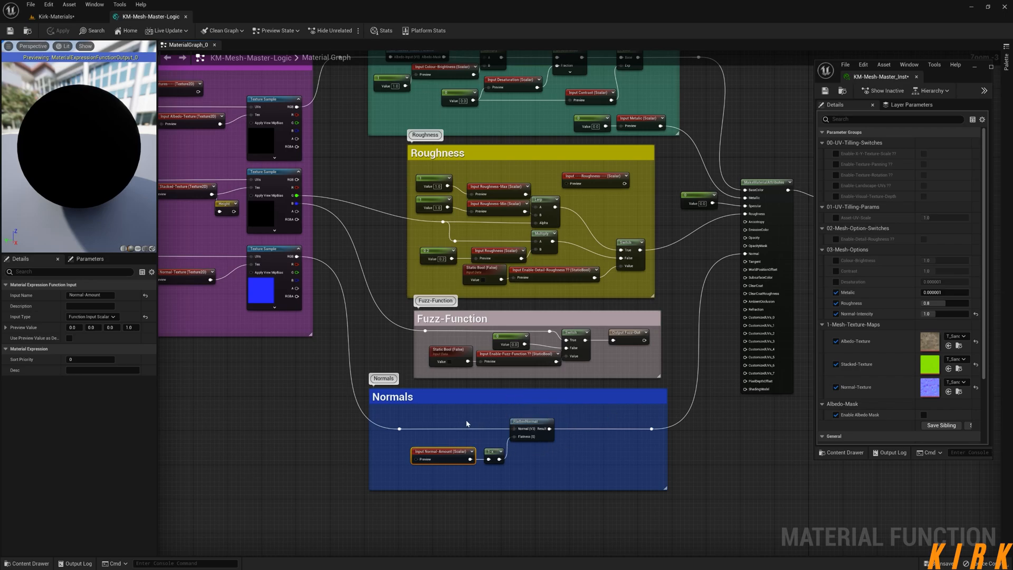
click(86, 20)
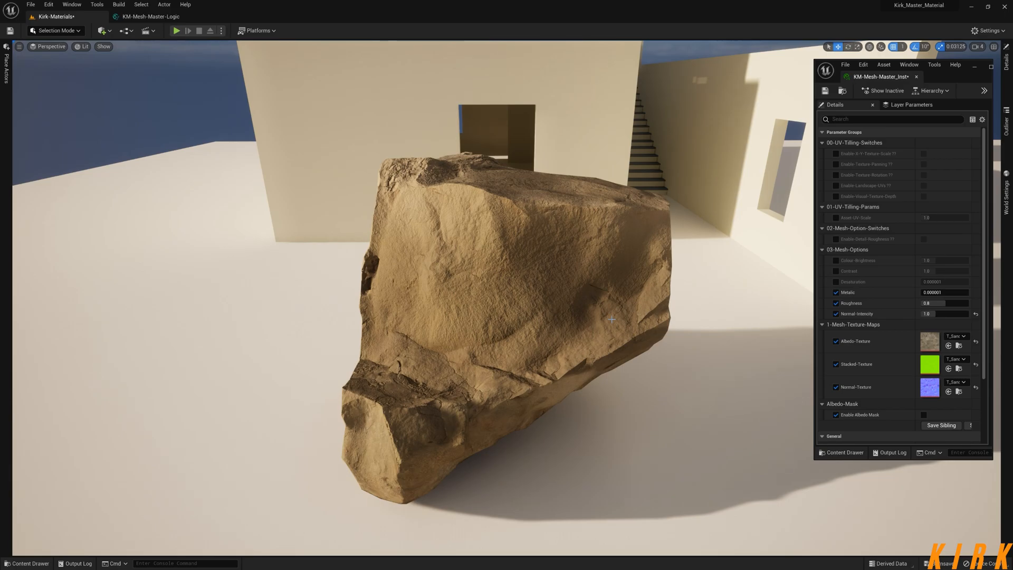
Examine the FlattenNormal, Normal-Amount input and 1-x nodes in the Normals group of KM-Mesh-Master-Logic
click(151, 17)
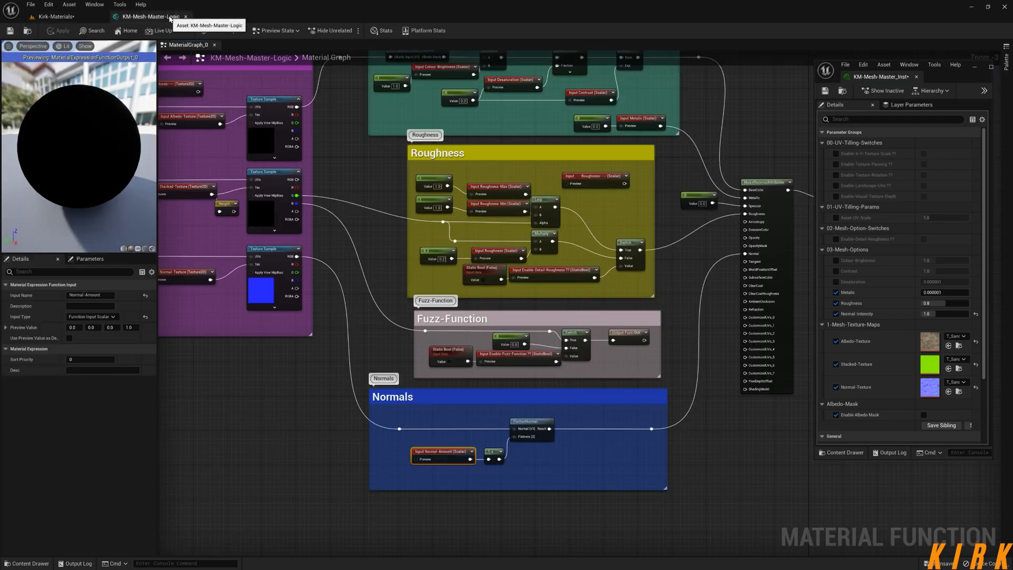
scroll(461, 347, up, 3)
right_drag(460, 347, 520, 330)
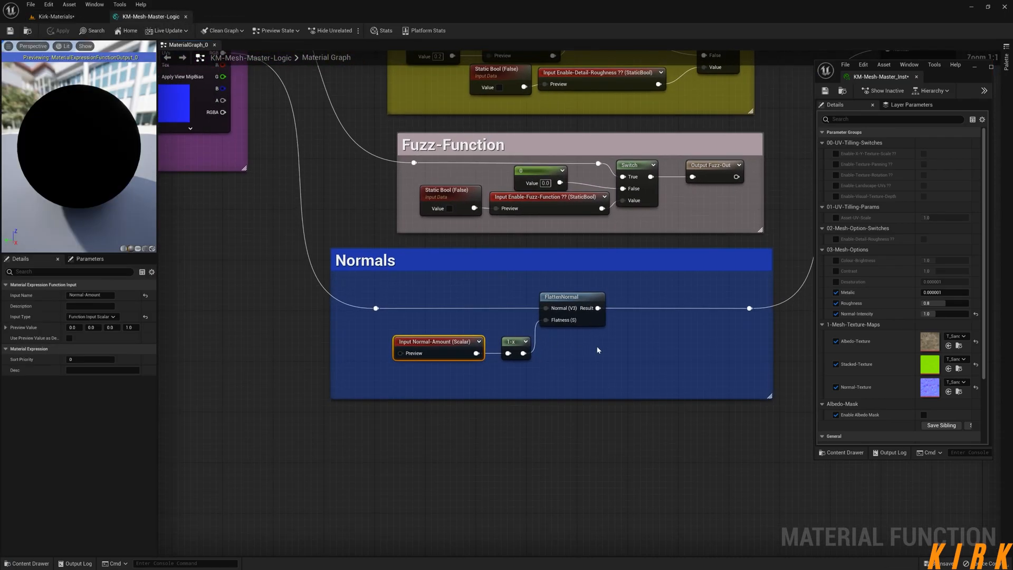
drag(625, 286, 444, 378)
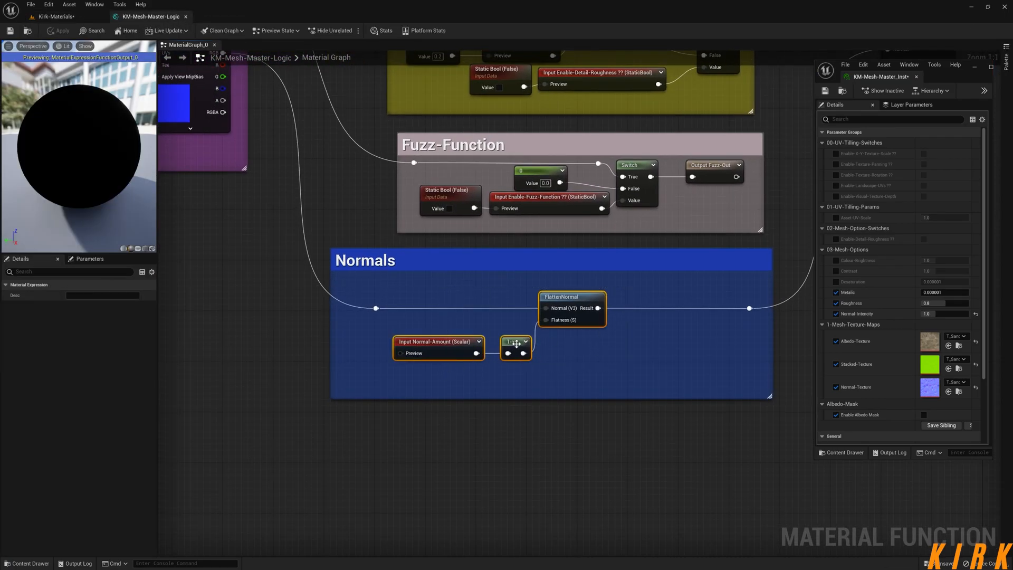
scroll(592, 331, down, 2)
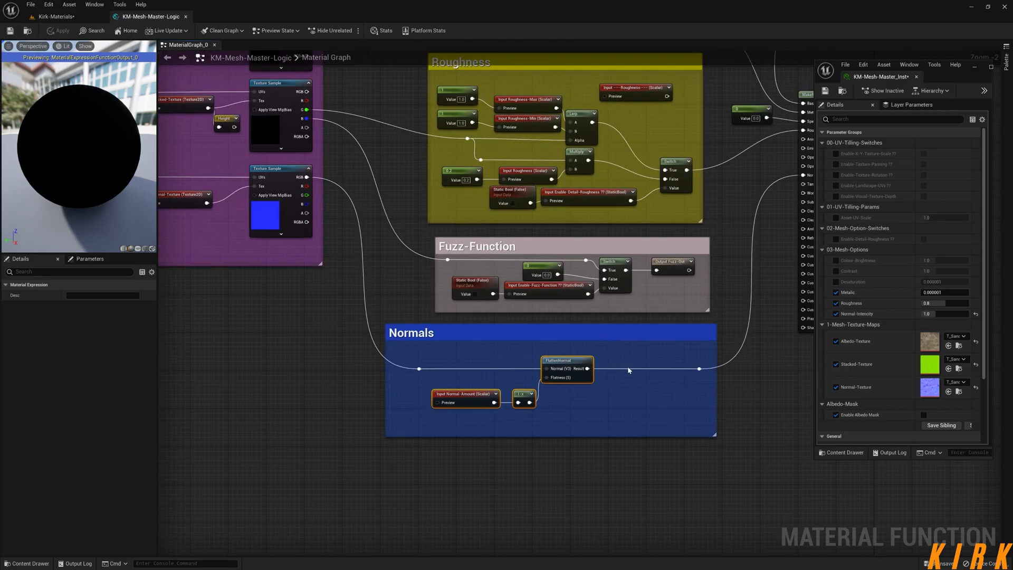
drag(649, 347, 446, 417)
click(82, 18)
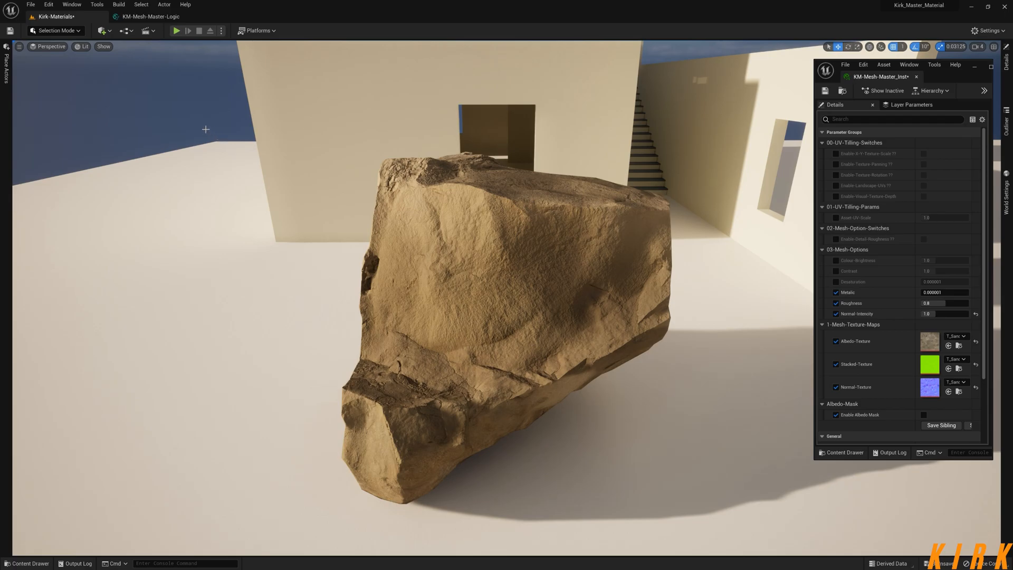
click(176, 23)
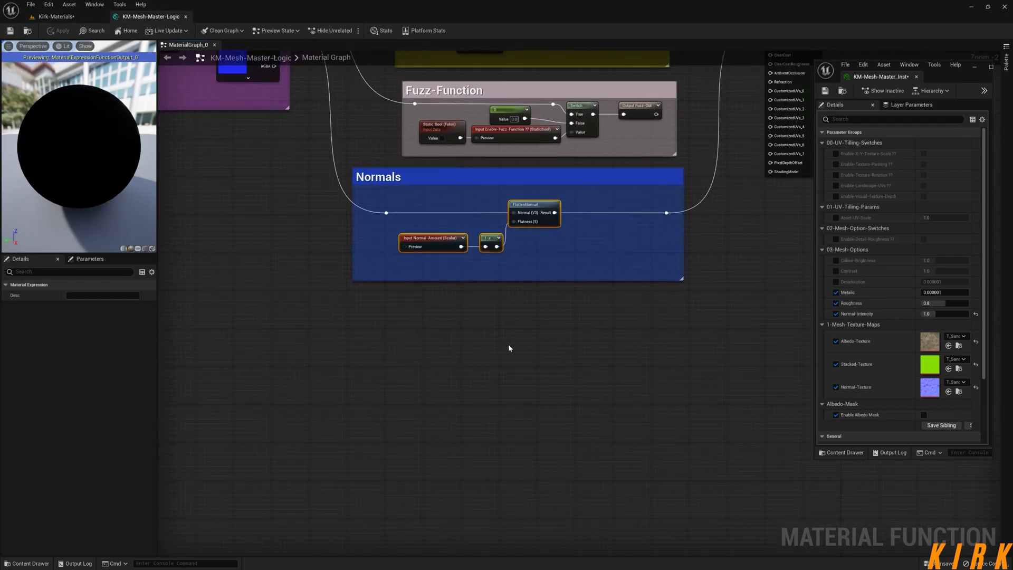
Add a Lerp node in the empty area below the Normals group
click(525, 373)
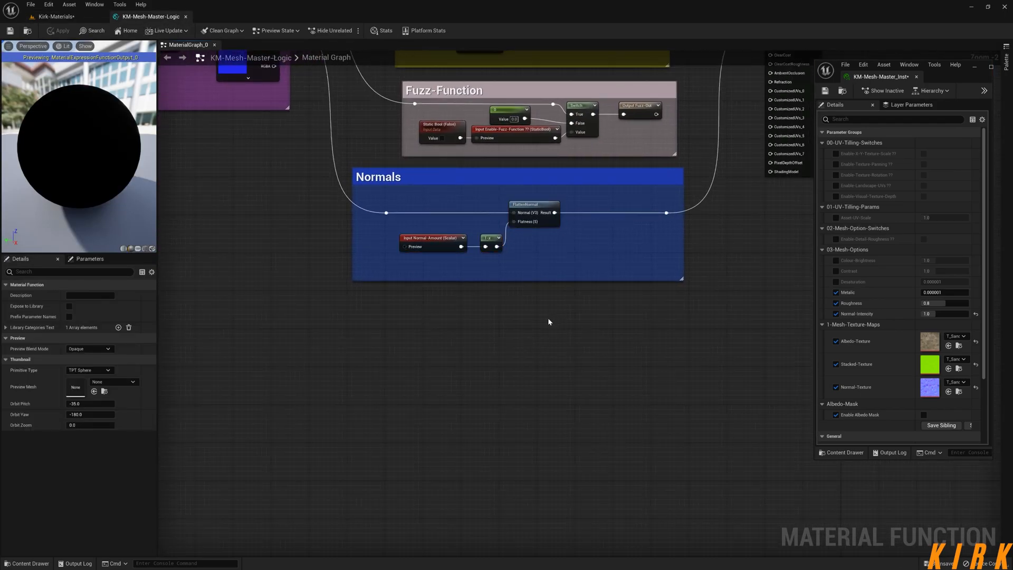
key(l)
click(514, 326)
mouse_move(524, 329)
mouse_down()
mouse_move(592, 344)
mouse_move(527, 324)
mouse_up()
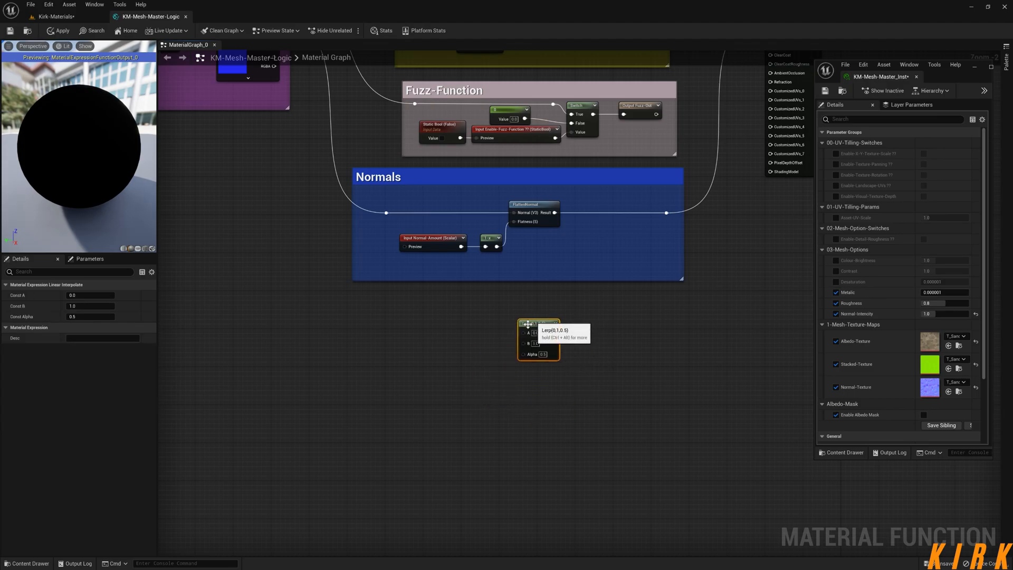
Add a three-component vector constant beside the Lerp node and set its B channel to 1
key(3)
click(409, 350)
drag(433, 357, 401, 328)
click(90, 327)
text(1)
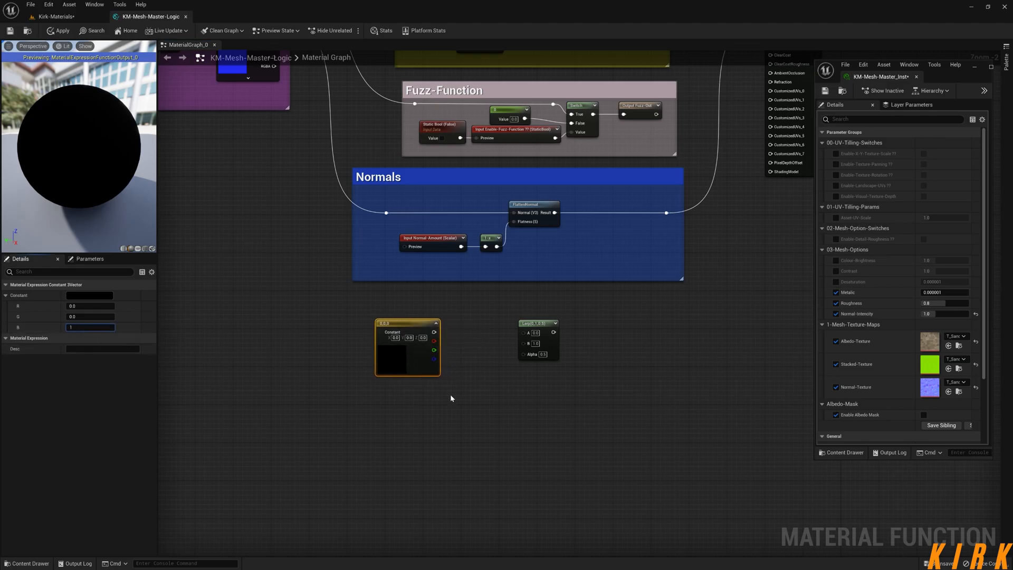
Connect the 0,0,1 constant to the Lerp's A input and the normal Texture Sample's RGB output to its B input
click(402, 412)
drag(434, 333, 524, 333)
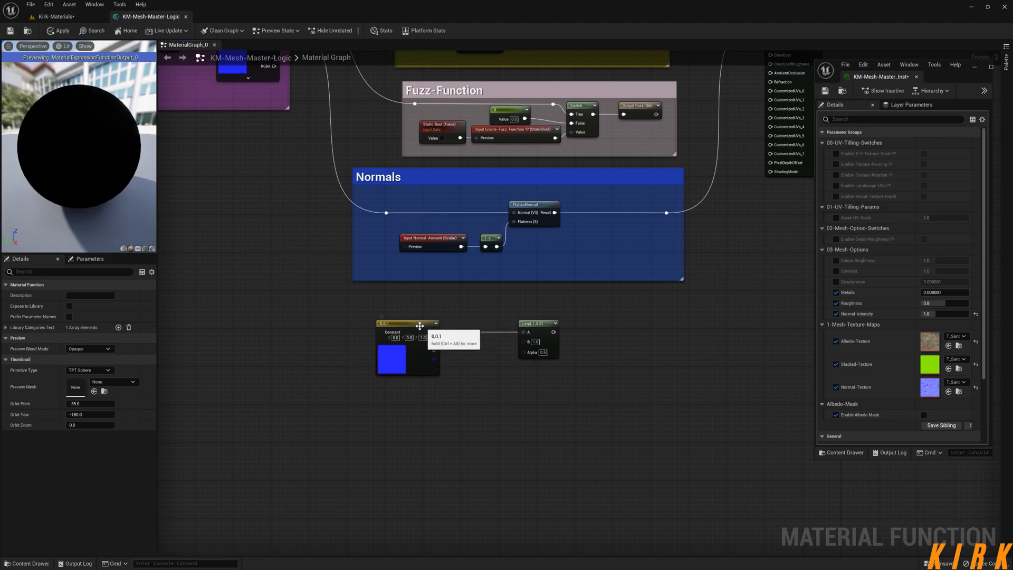
drag(421, 326, 411, 293)
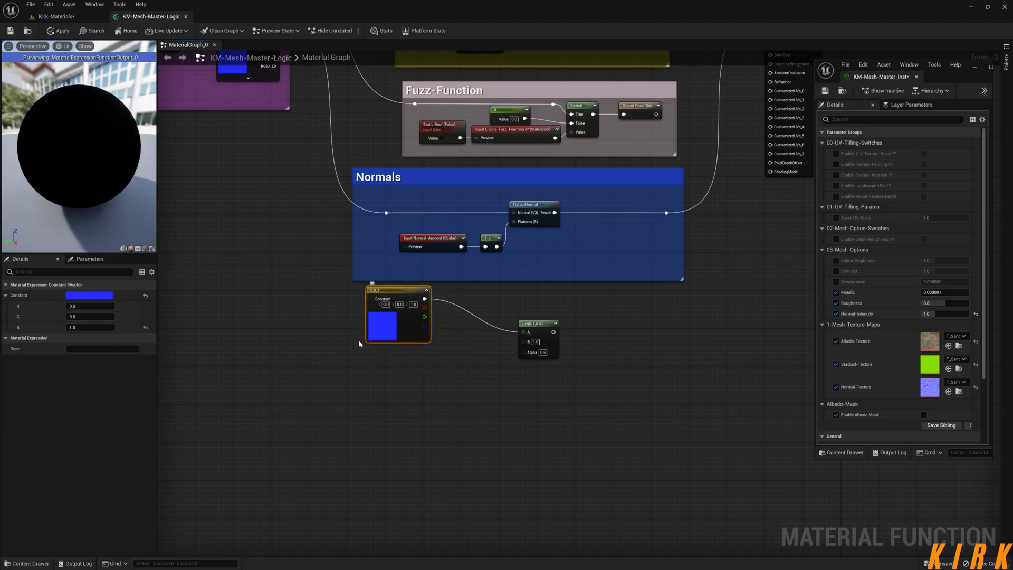
drag(536, 326, 539, 335)
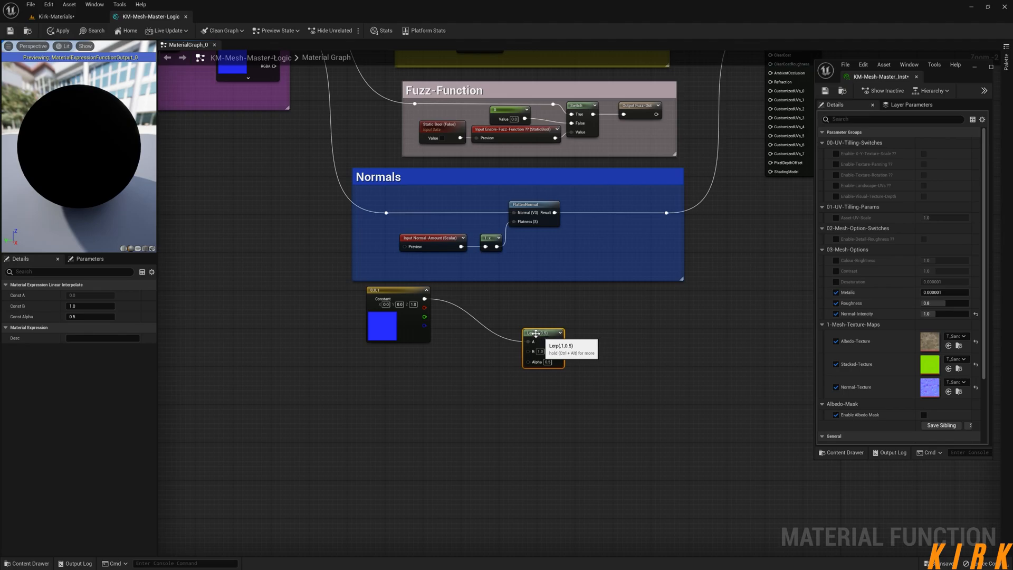
right_drag(319, 169, 294, 264)
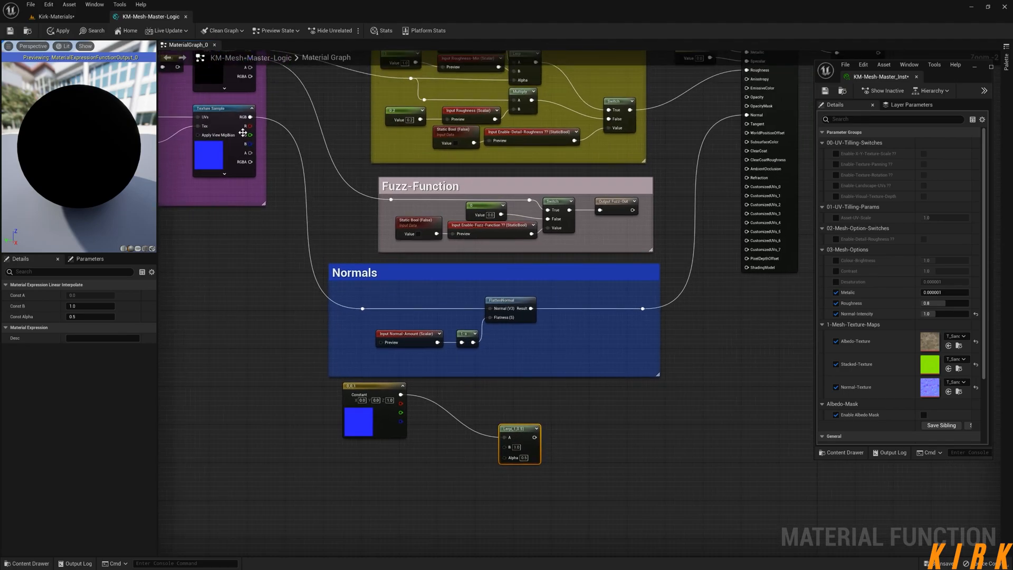
drag(250, 117, 505, 447)
Feed the Lerp's Alpha input from a new ScalarParameter named norm, placed beneath the vector constant
right_drag(508, 488, 544, 395)
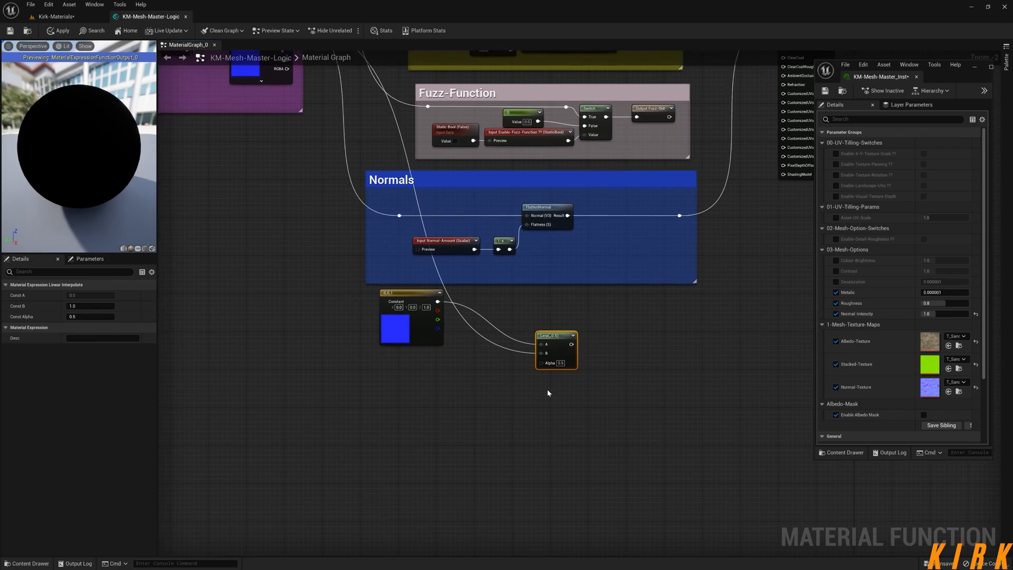
drag(541, 364, 461, 414)
text(scal)
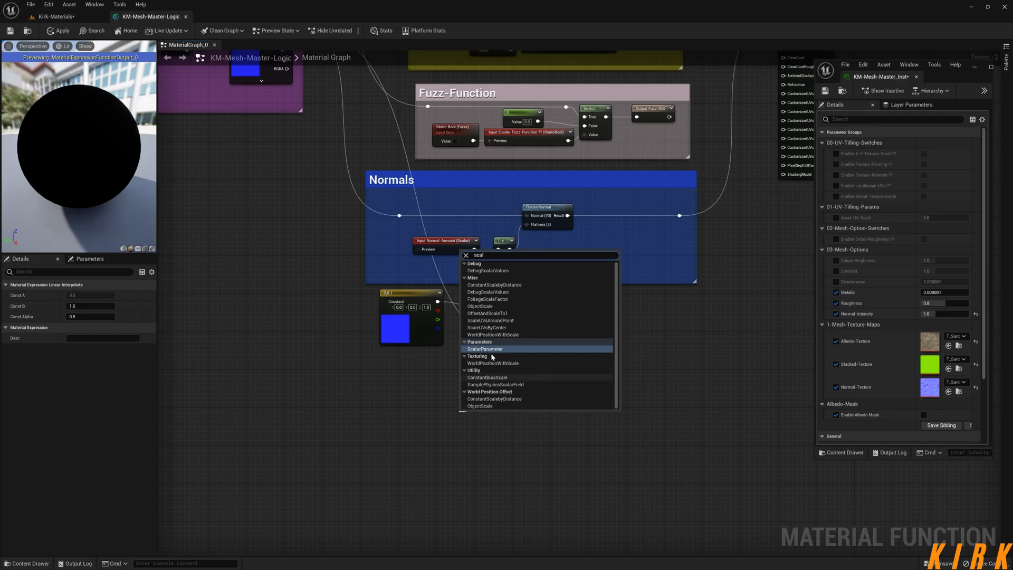
click(493, 350)
text(norm)
key(Return)
drag(494, 420, 445, 393)
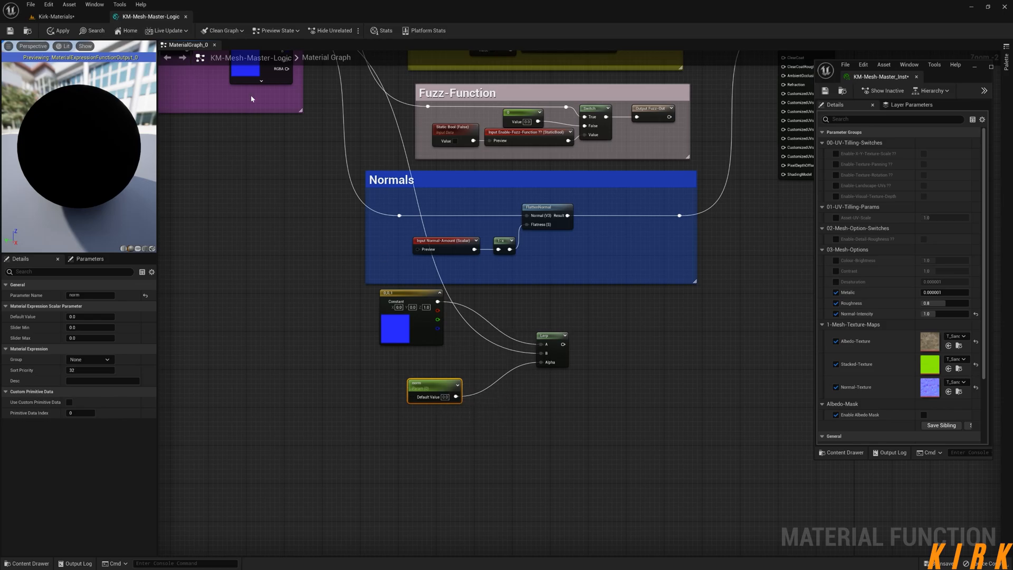
Open the FlattenNormal function and examine how its Lerp blends the normal input with the 0,0,1 constant
right_drag(604, 338, 570, 328)
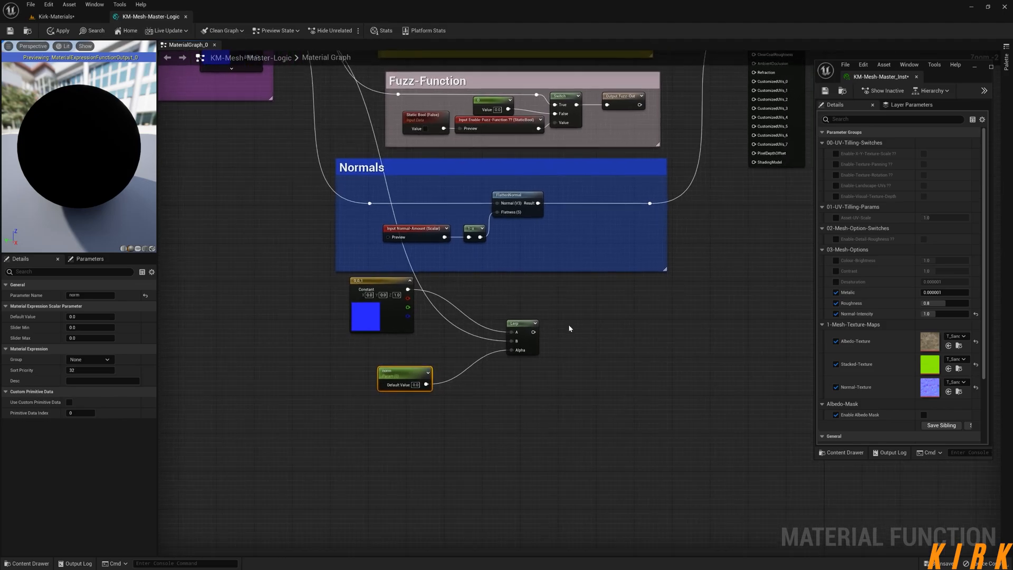
double_click(507, 196)
right_drag(461, 342, 519, 279)
drag(373, 157, 398, 253)
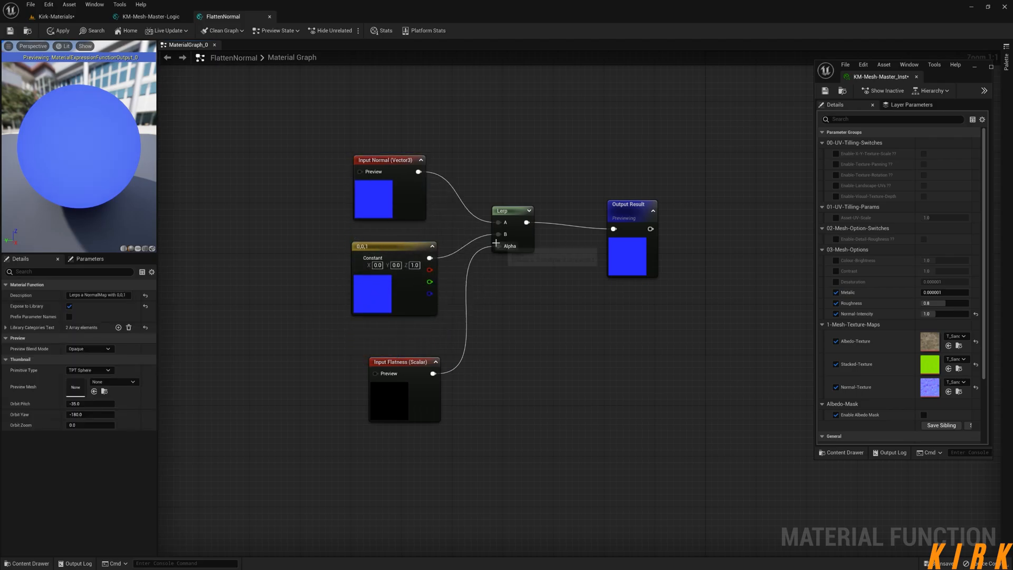
Return to KM-Mesh-Master-Logic and inspect the 1-x node that feeds FlattenNormal's Flatness input
click(178, 17)
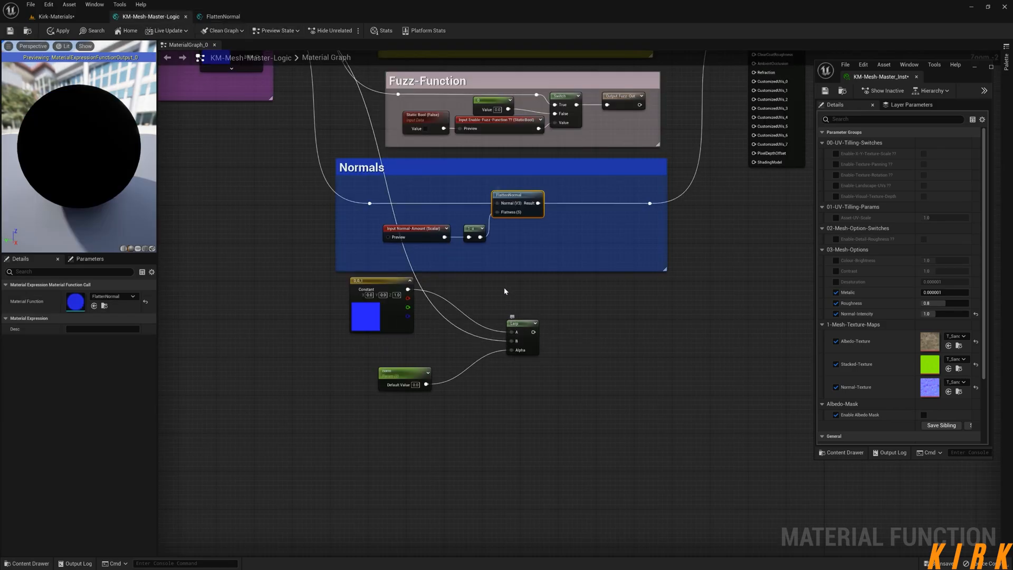
drag(467, 215, 479, 255)
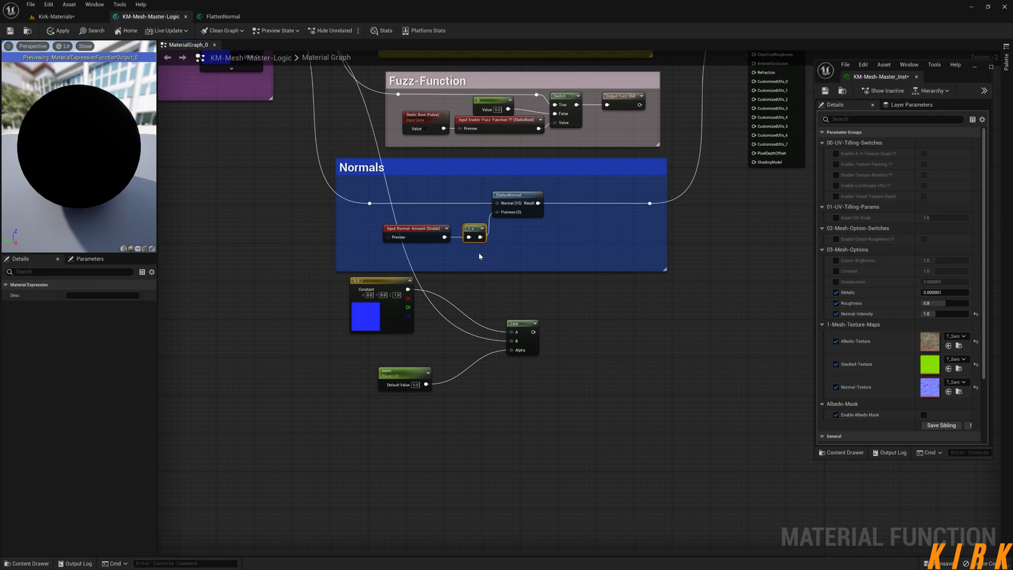
click(494, 249)
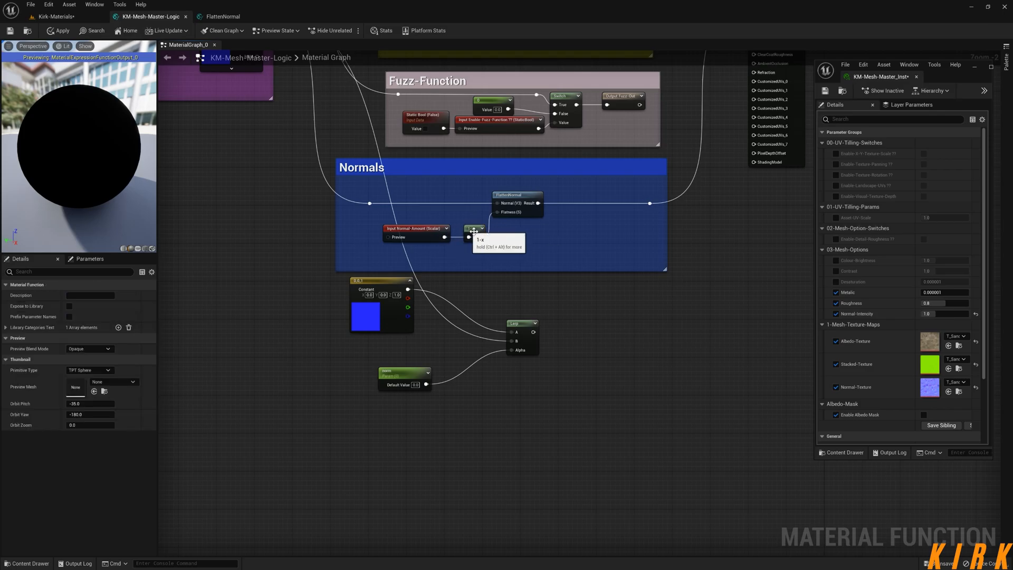
click(512, 202)
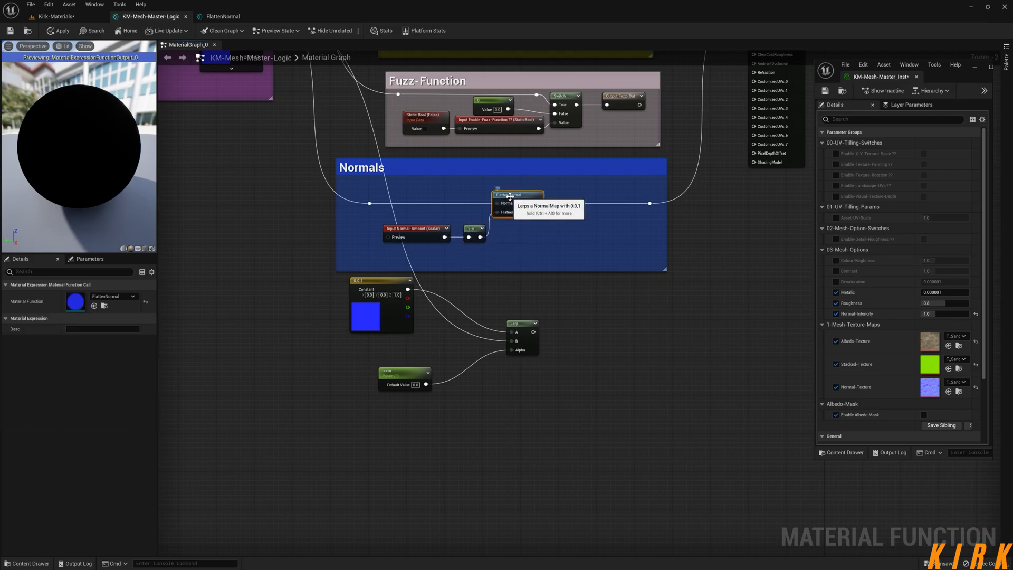
Reopen the FlattenNormal function and shift its Input Normal and 0,0,1 constant nodes slightly upward
double_click(512, 203)
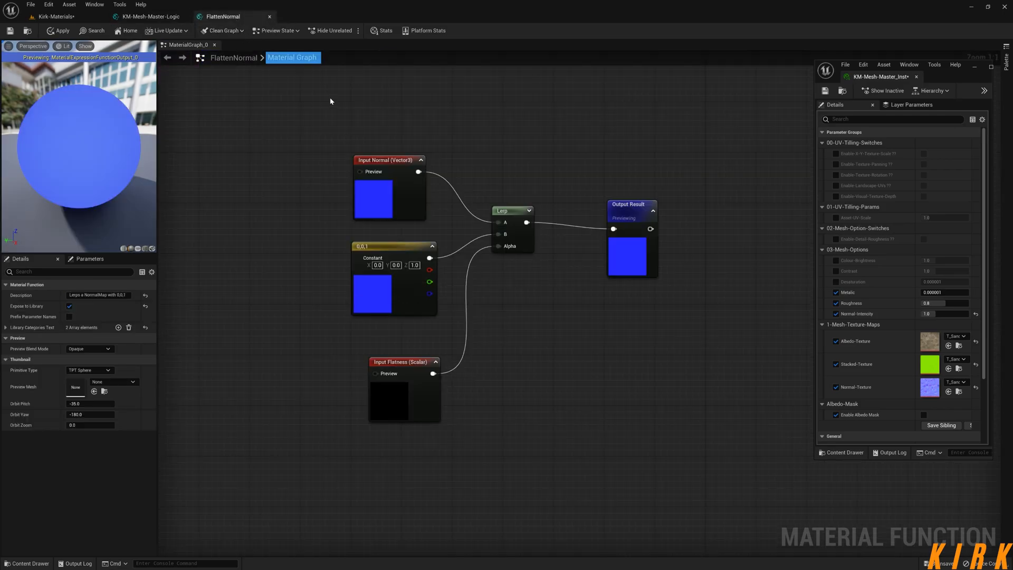
drag(327, 340, 218, 412)
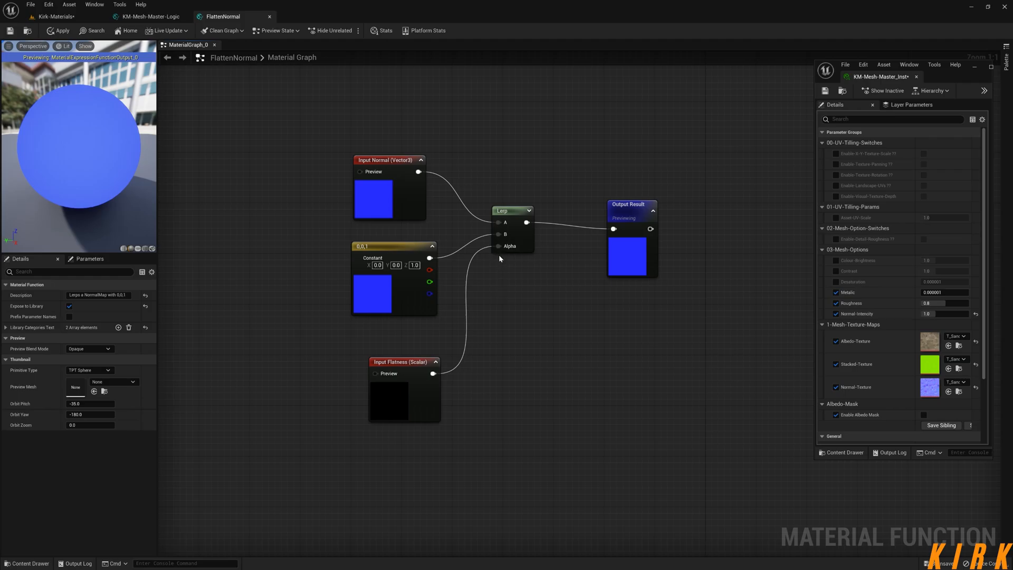
drag(399, 164, 396, 140)
mouse_move(401, 246)
mouse_down()
mouse_move(401, 220)
mouse_move(375, 232)
mouse_move(402, 234)
mouse_up()
mouse_move(389, 142)
mouse_down()
mouse_move(417, 146)
mouse_move(391, 148)
mouse_up()
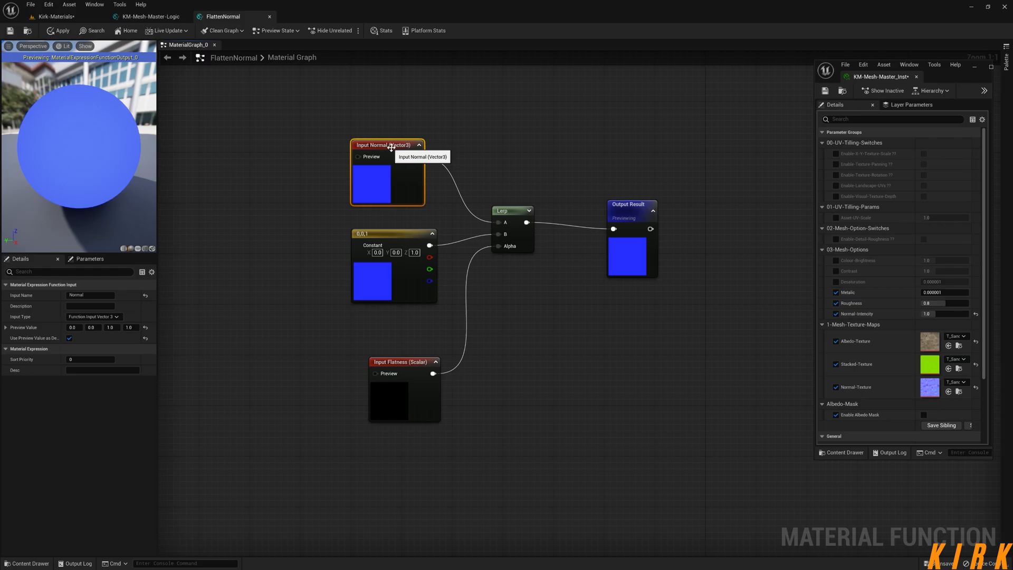
Compare the A and B wiring of the hand-built Lerp in KM-Mesh-Master-Logic with the Lerp inside FlattenNormal
click(151, 17)
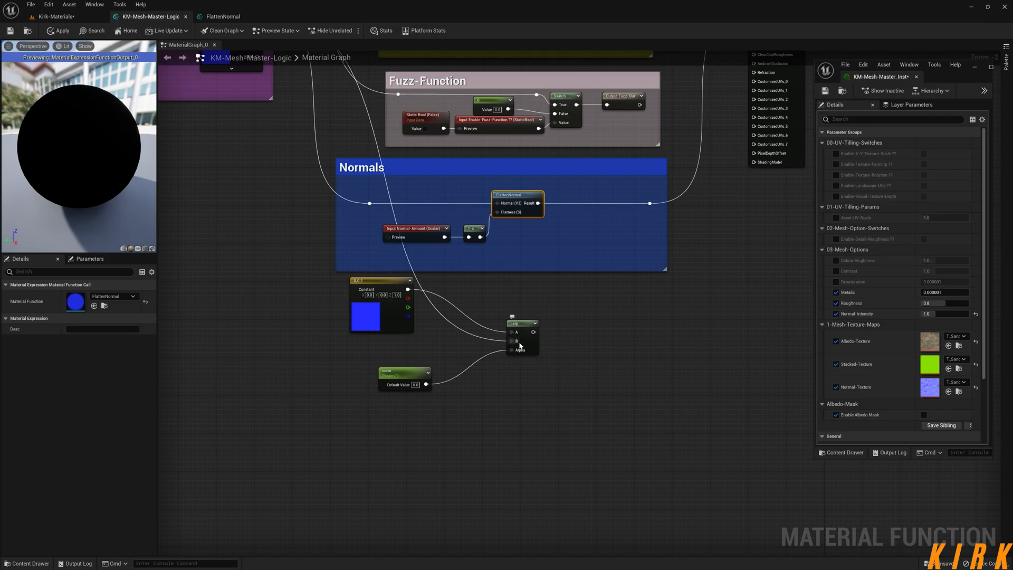
right_drag(599, 374, 575, 379)
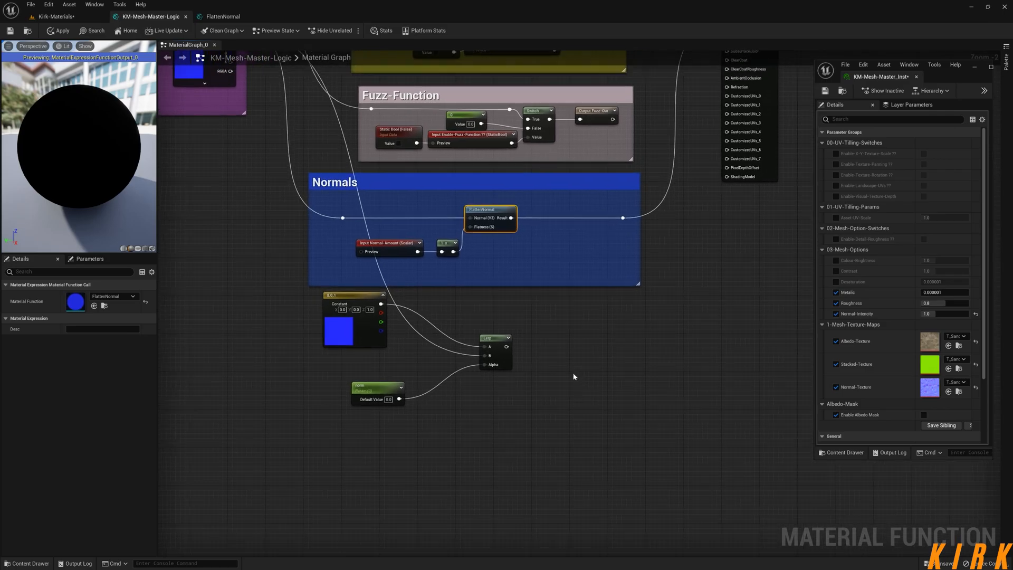
click(222, 16)
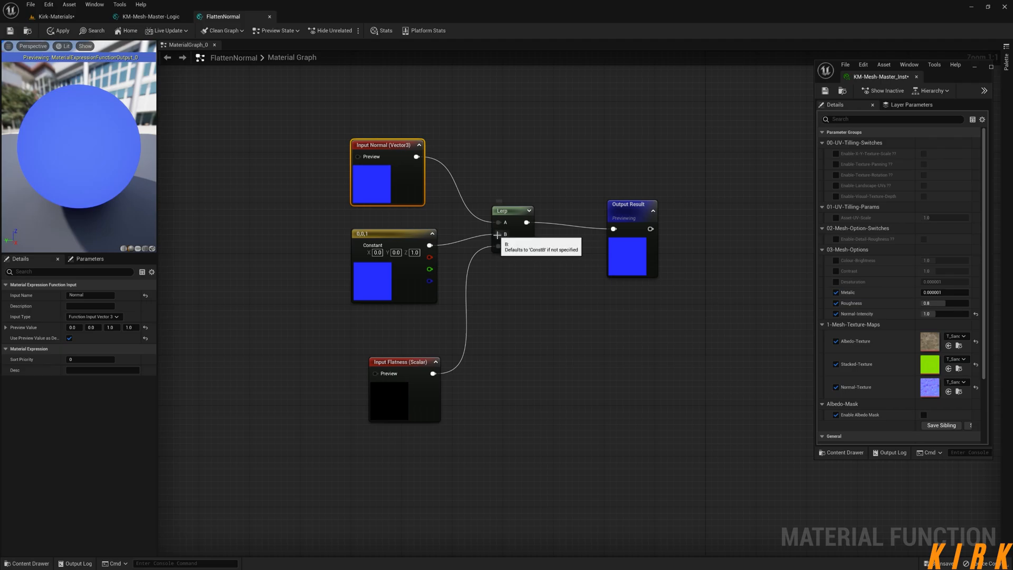
Swap the Lerp inputs in FlattenNormal, with the 0,0,1 constant into A and Input Normal into B, and close the function
drag(492, 218, 481, 197)
click(461, 192)
drag(429, 246, 496, 228)
drag(417, 156, 499, 234)
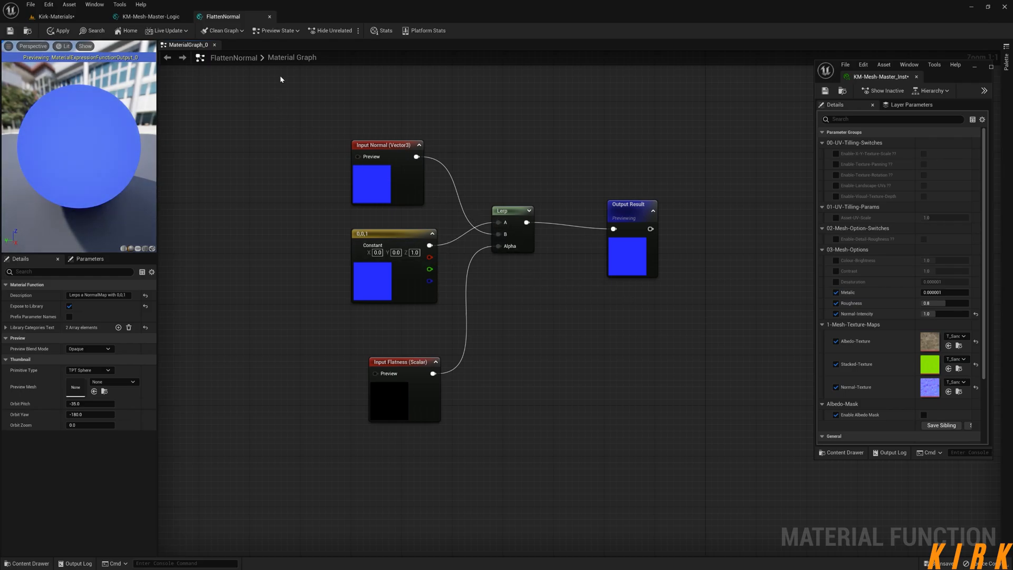
click(269, 16)
Delete the vector constant, the norm parameter and the Lerp node below the Normals group
click(571, 313)
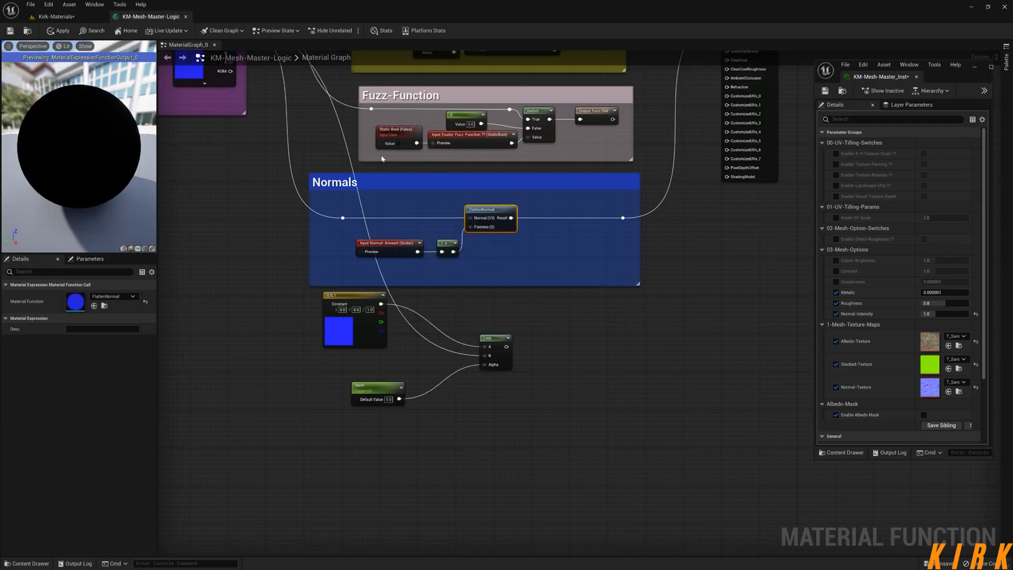
drag(531, 296, 319, 404)
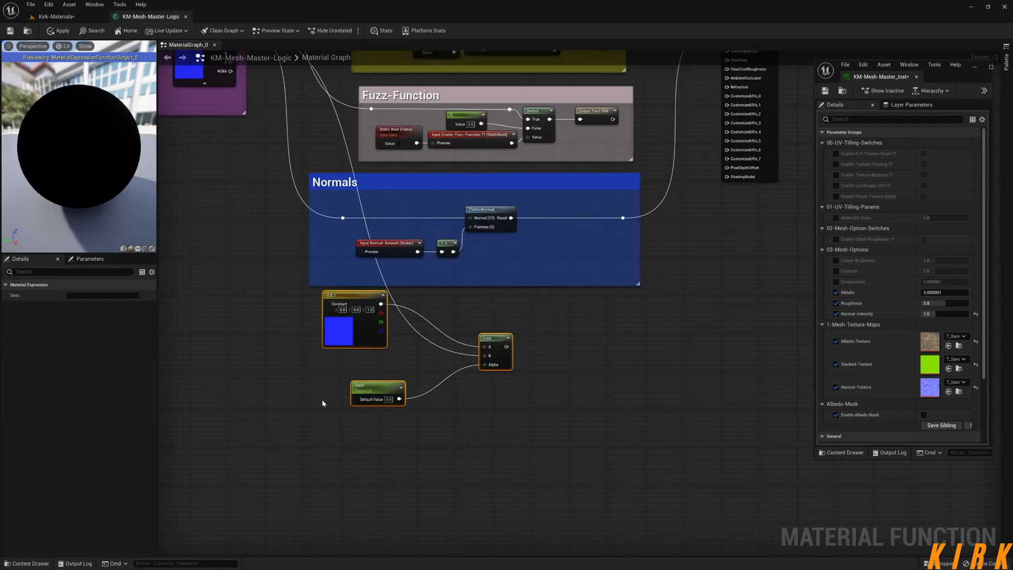
key(Delete)
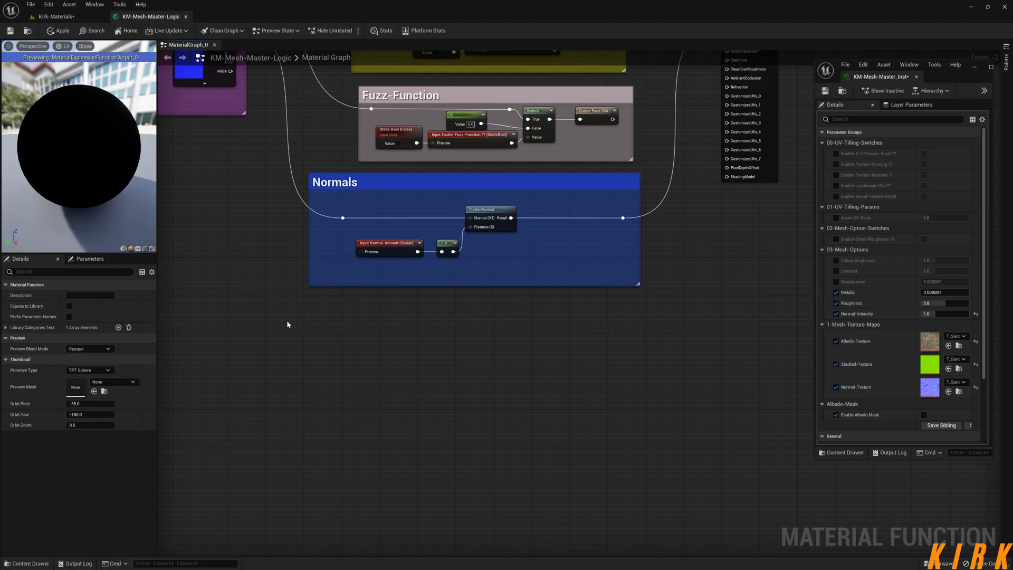
Check the sort priorities of the Textures, Albedo-Texture, Stacked-Texture and Normal-Texture inputs in the Texture-Maps group
right_drag(460, 348, 417, 219)
drag(415, 212, 395, 324)
mouse_move(396, 324)
right_down()
mouse_move(422, 375)
mouse_move(402, 429)
mouse_move(395, 342)
right_up()
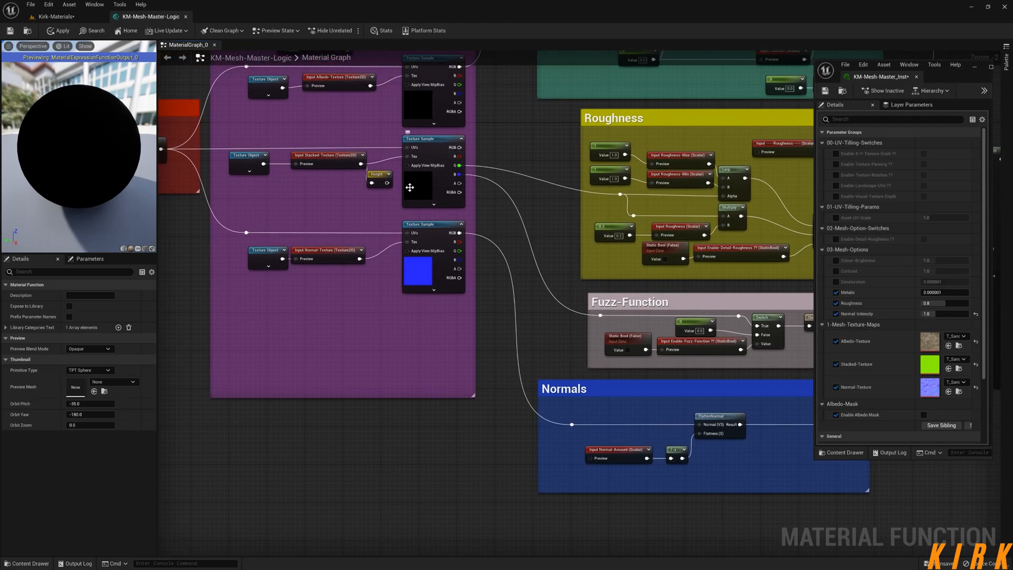
right_drag(368, 200, 394, 310)
click(342, 157)
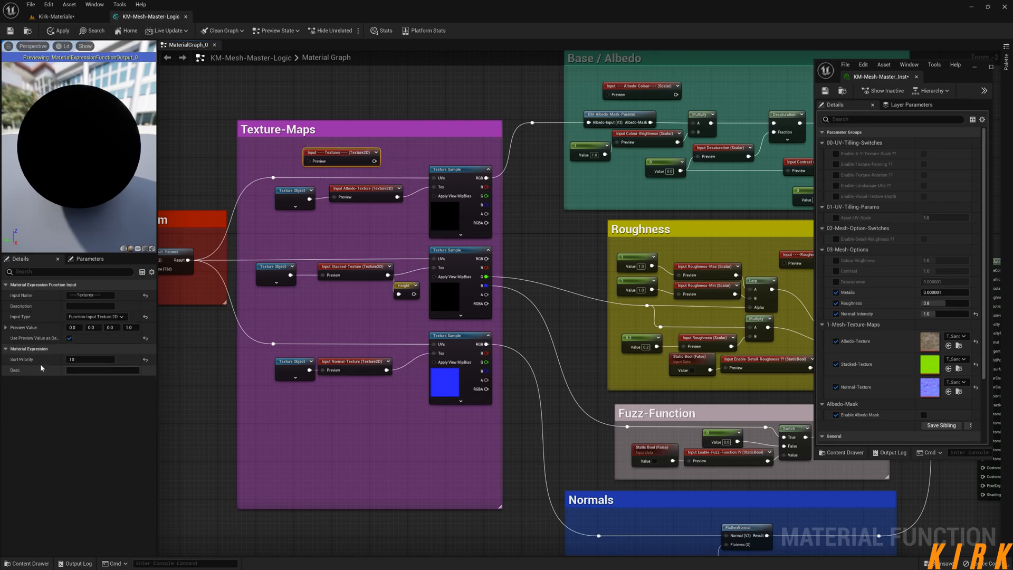
right_drag(362, 216, 354, 177)
click(351, 154)
click(345, 233)
click(342, 322)
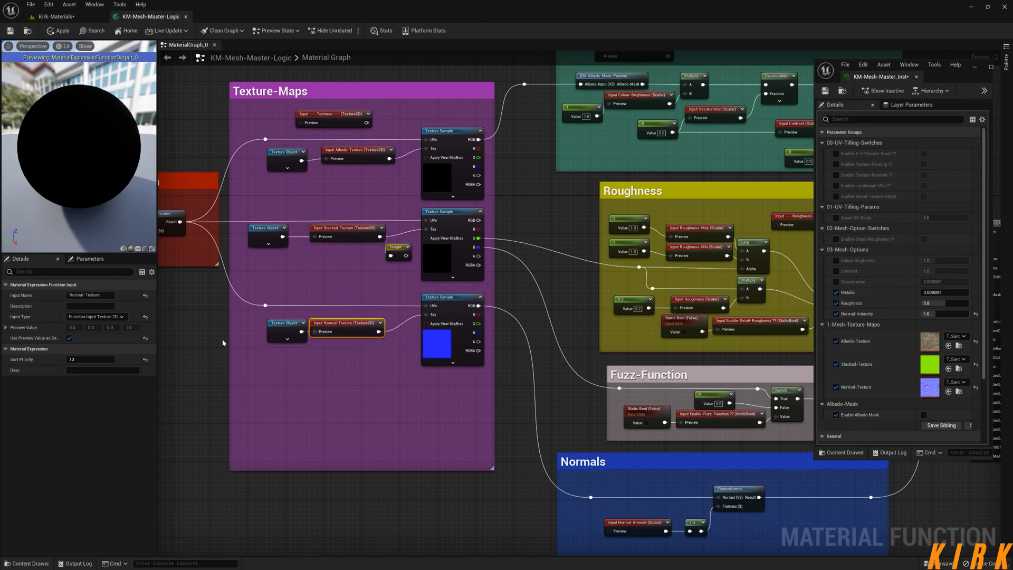
click(347, 158)
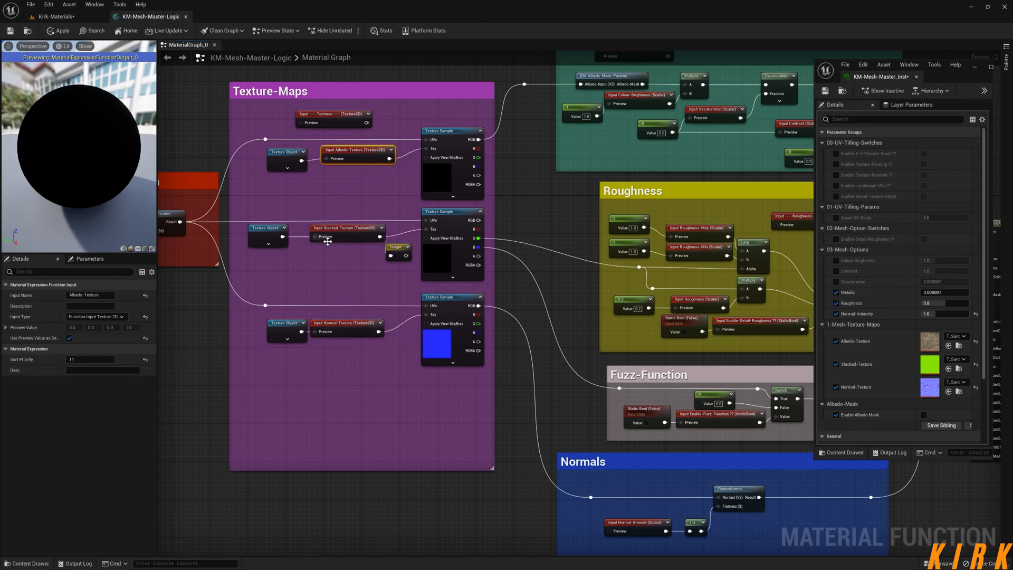
Duplicate the Normal-Texture function input, place the copy below it in Texture-Maps, and name it Detail-Normal-Texture
click(334, 320)
right_drag(329, 403, 330, 348)
key(ctrl+w)
drag(359, 356, 335, 347)
click(101, 295)
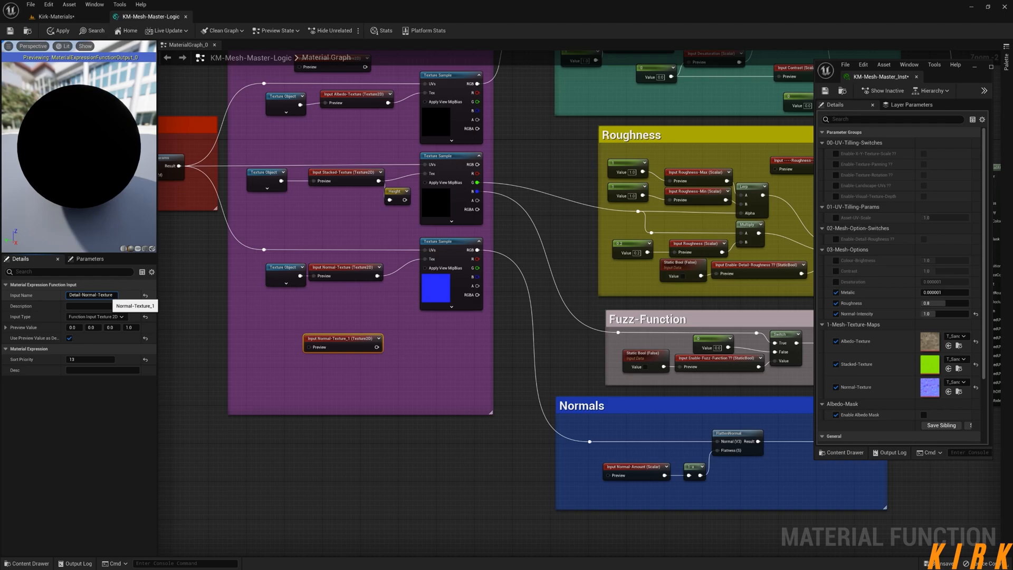
key(Return)
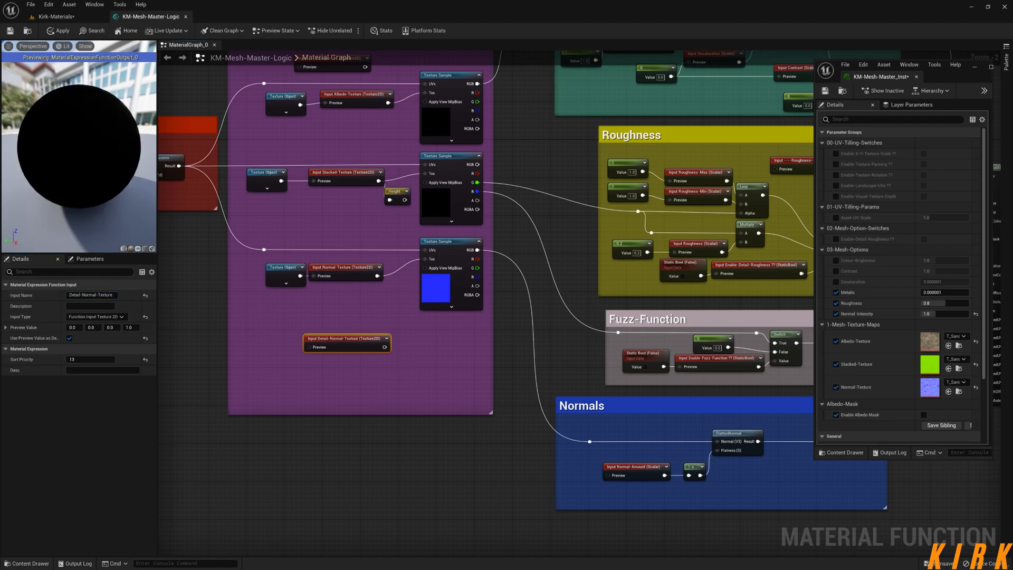
Add a Shared Wrap Texture Sample below the normal map's sample and connect Detail-Normal-Texture to its Tex input
right_drag(440, 259, 352, 238)
click(353, 238)
key(ctrl+v)
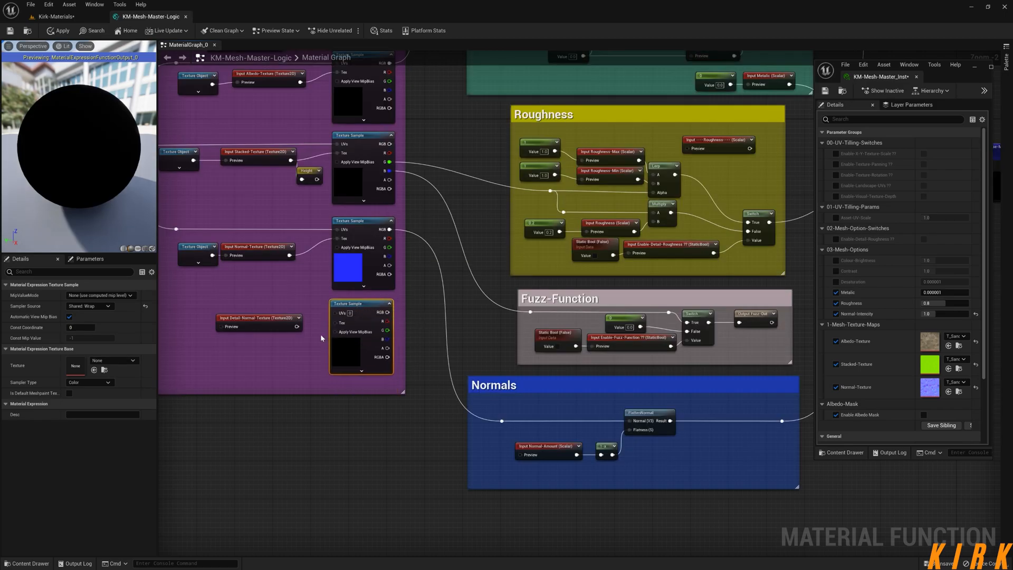
drag(297, 327, 338, 324)
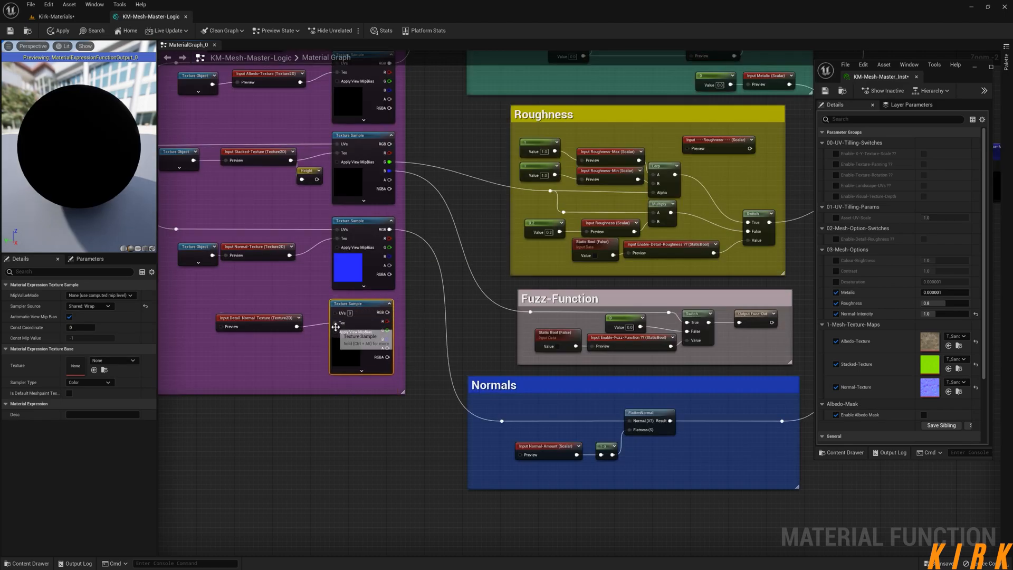
click(266, 318)
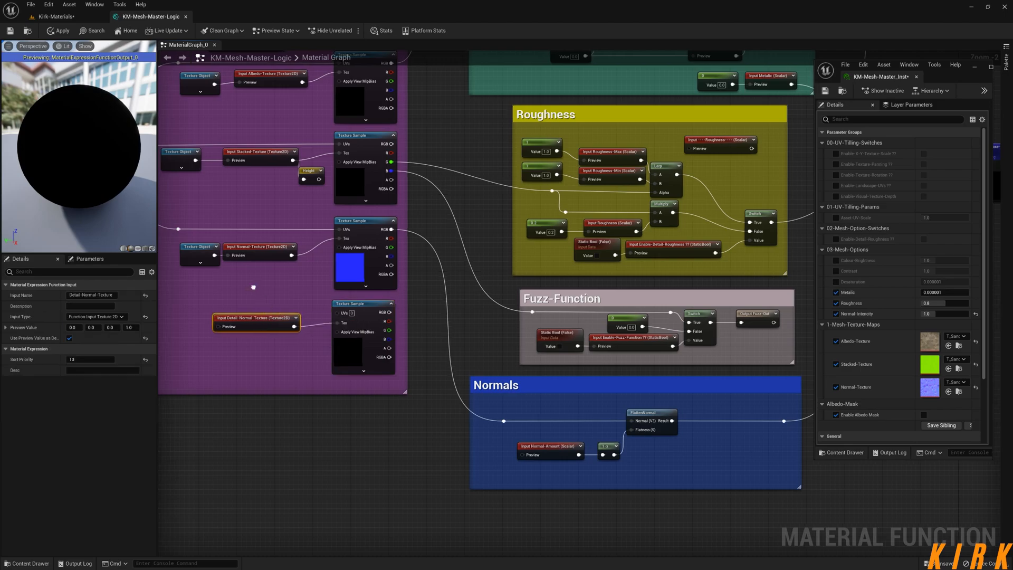
Connect the FlatNormalMap Texture Object to Detail-Normal-Texture's Preview and line up these nodes and the new Texture Sample with the normal map nodes
right_drag(266, 318, 361, 313)
click(291, 244)
drag(289, 244, 312, 321)
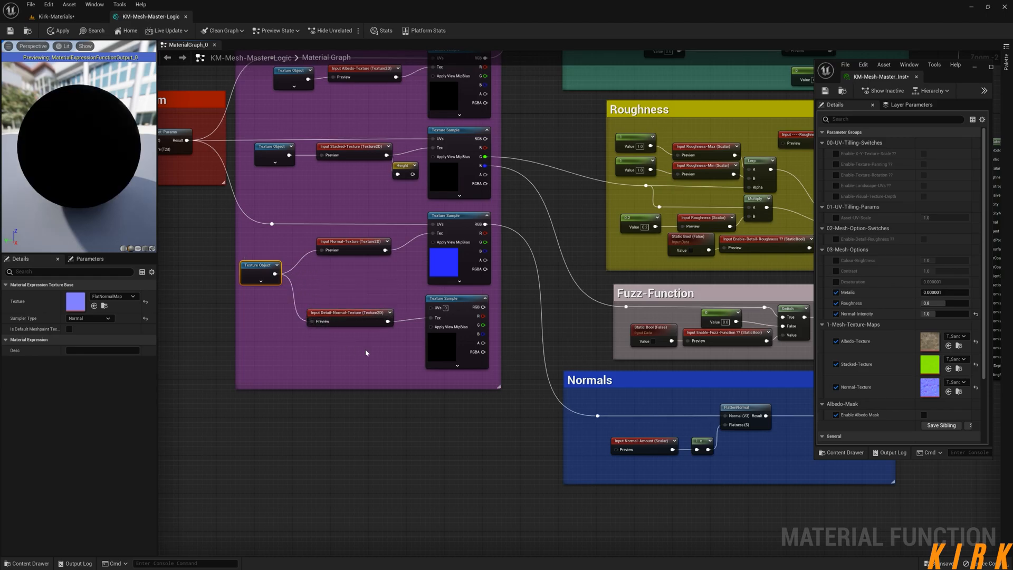
drag(252, 259, 266, 249)
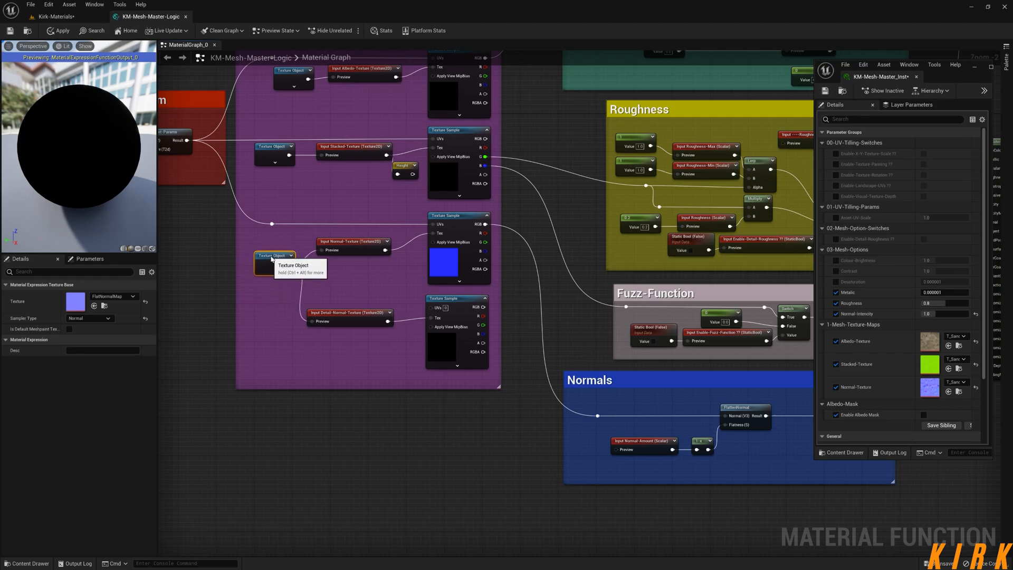
drag(364, 316, 373, 269)
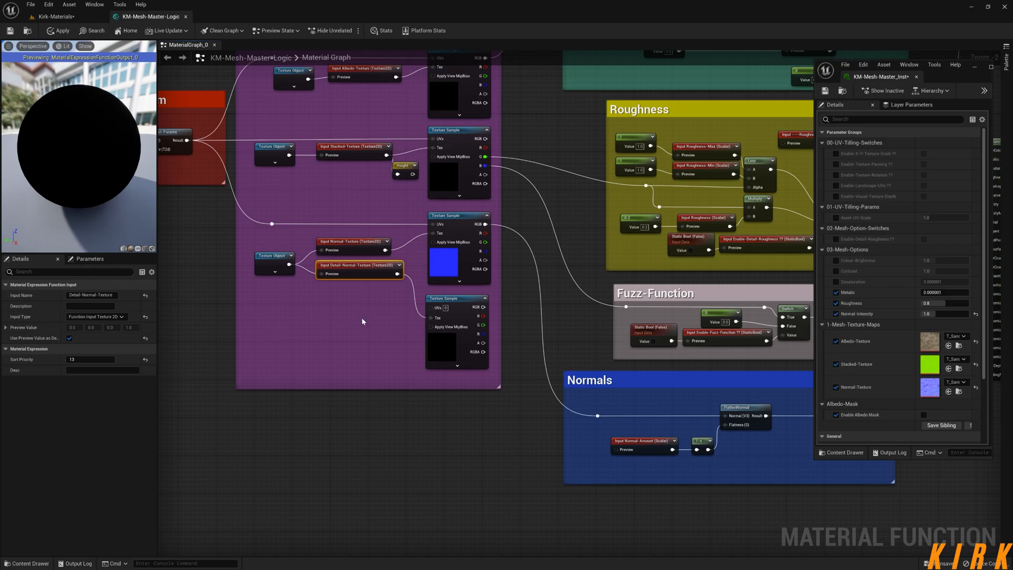
right_drag(394, 297, 415, 337)
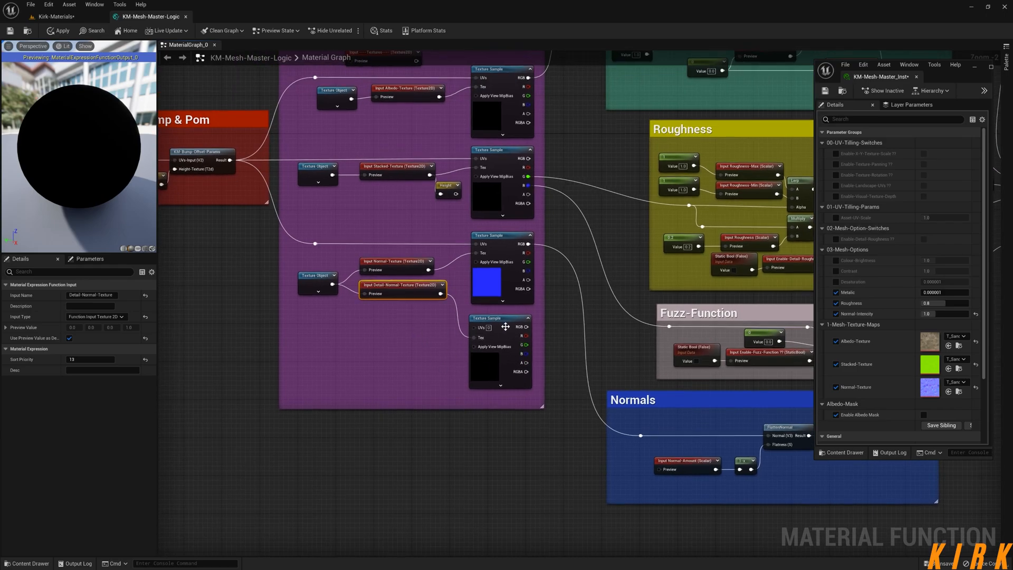
drag(506, 323, 511, 323)
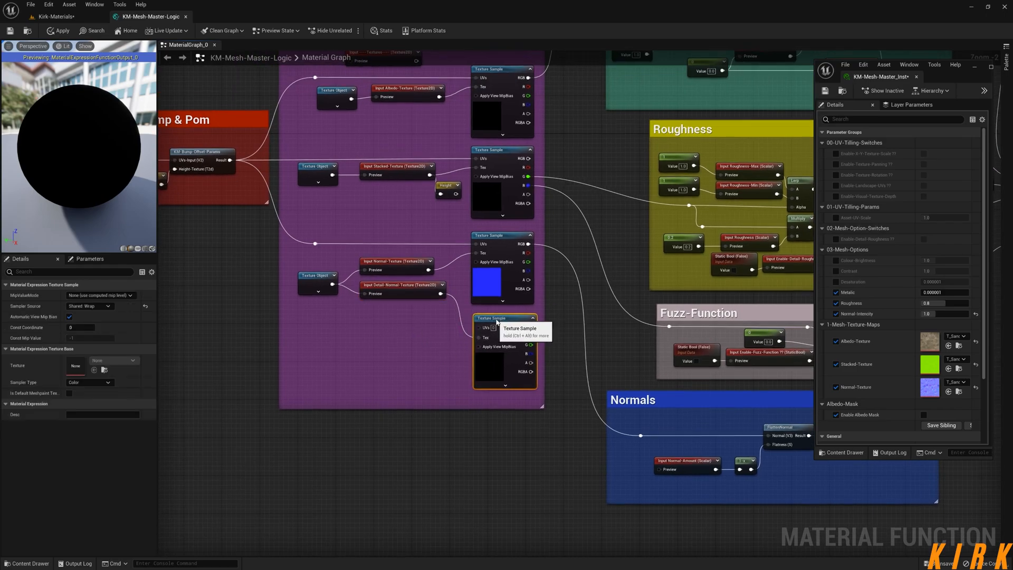
click(439, 340)
Open KM-UV-Tilling-Params and its nested KM-UV-Tilling-Logic function, and examine the Material-UVs graph up to the Result output
right_drag(439, 340, 587, 421)
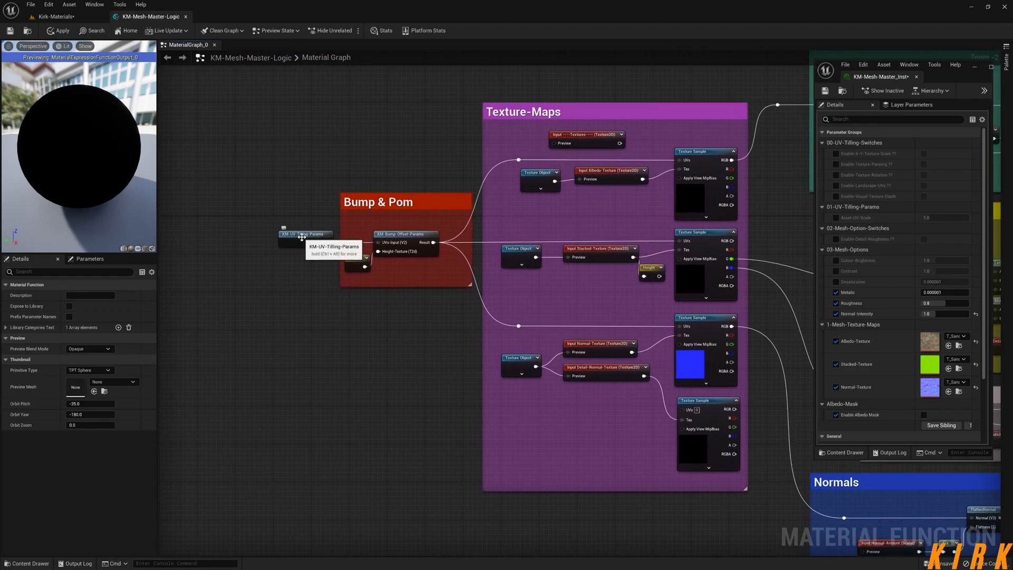
double_click(311, 249)
double_click(283, 286)
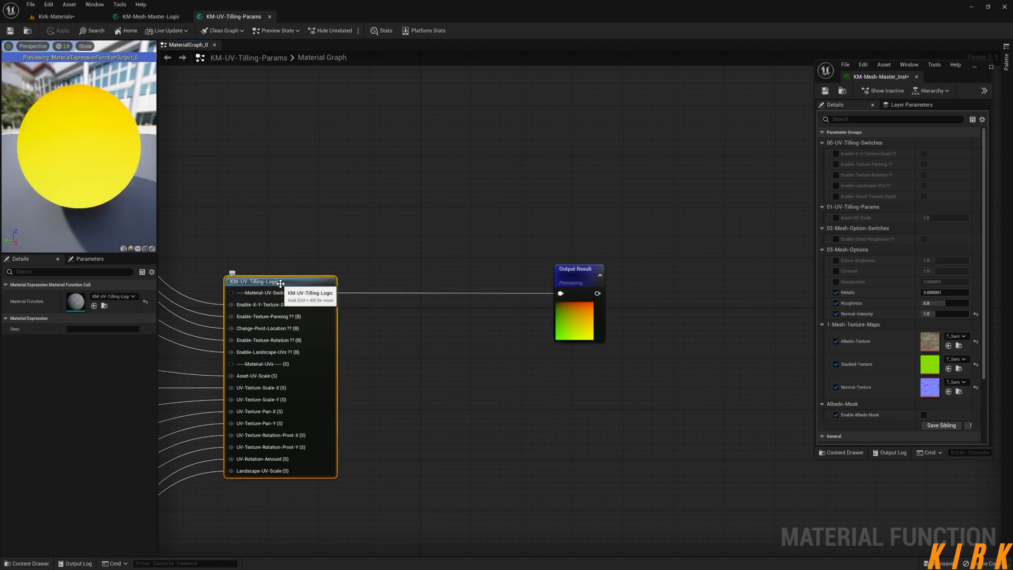
right_drag(586, 397, 556, 310)
scroll(515, 312, down, 2)
right_drag(454, 317, 566, 321)
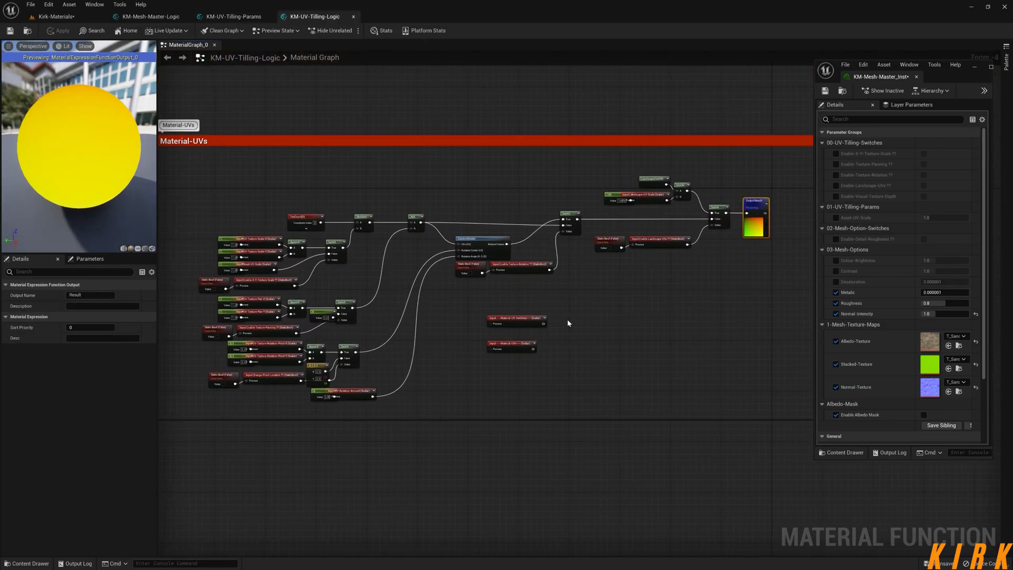
right_drag(685, 309, 615, 291)
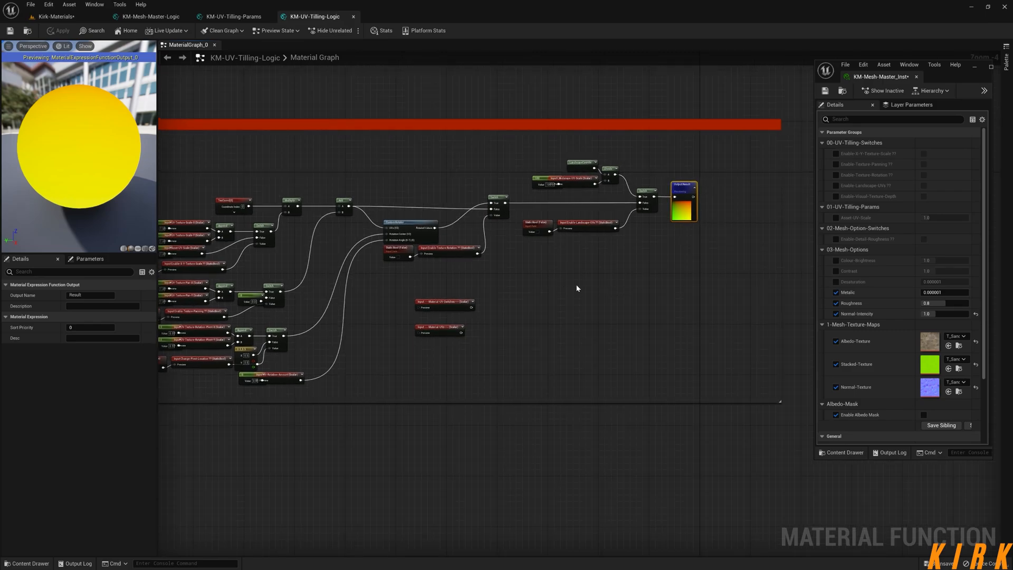
Try a Multiply node in empty space below the Result output, remove it, and close KM-UV-Tilling-Logic without applying changes
drag(624, 262, 539, 332)
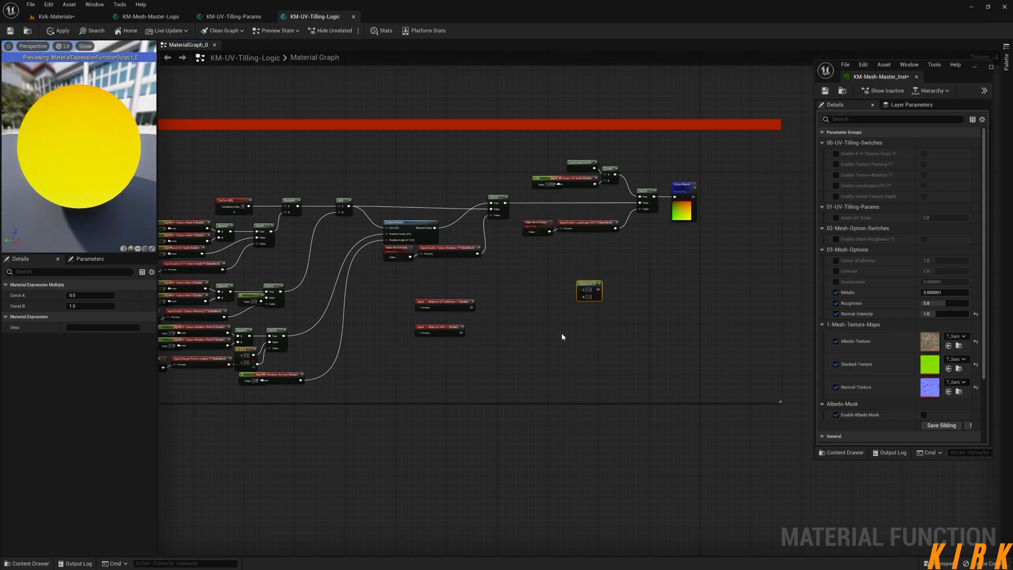
right_drag(654, 299, 576, 310)
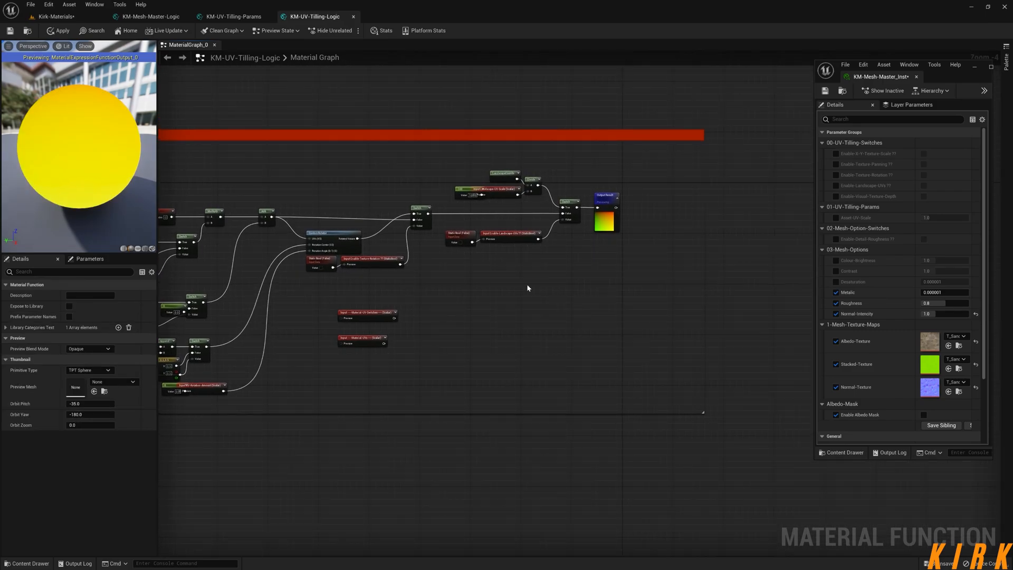
click(353, 16)
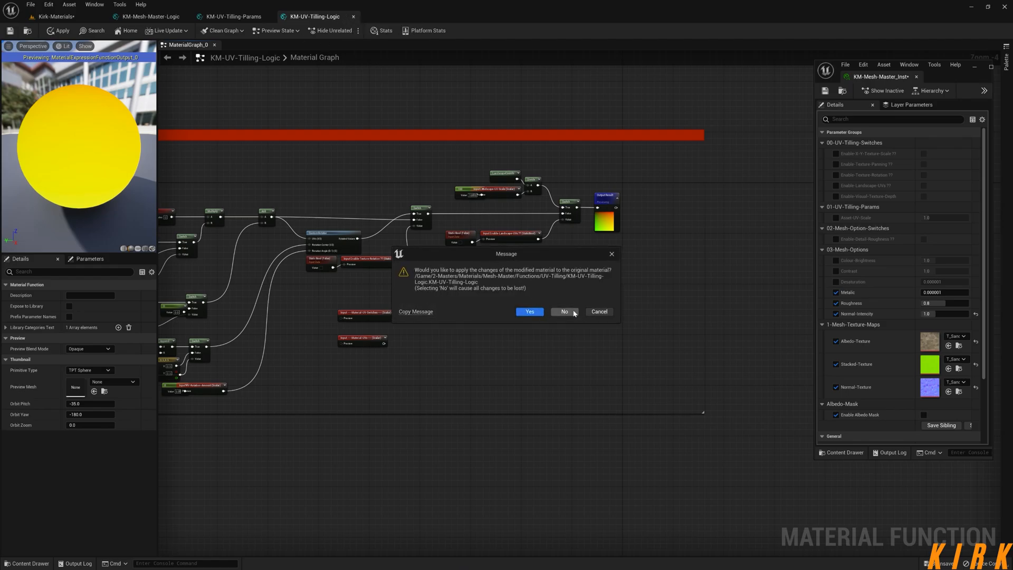
click(575, 314)
Shift the Asset-UV-Scale parameter slightly inside the UV-Params group of KM-UV-Tilling-Params
right_drag(353, 306, 580, 253)
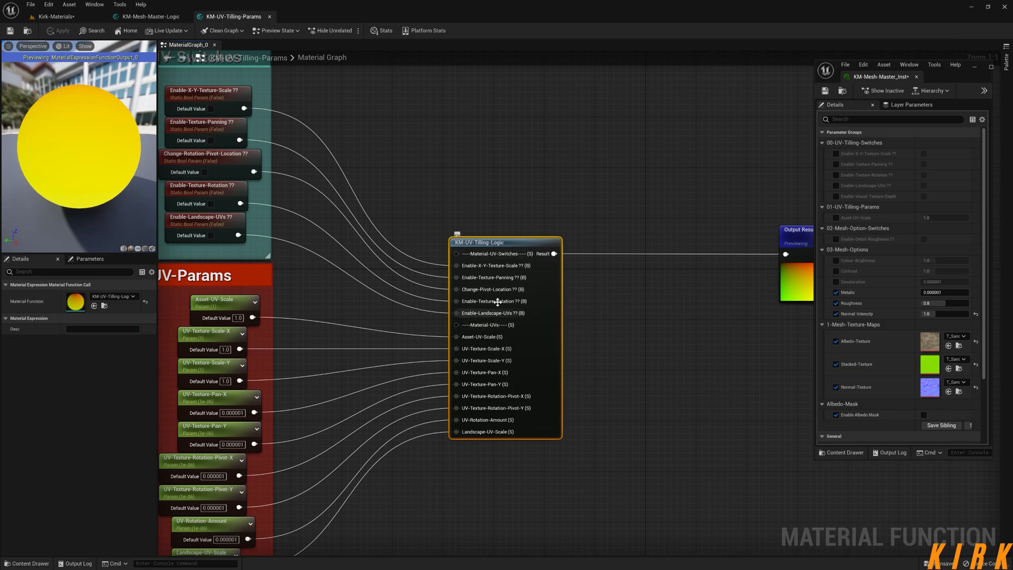
drag(241, 308, 228, 302)
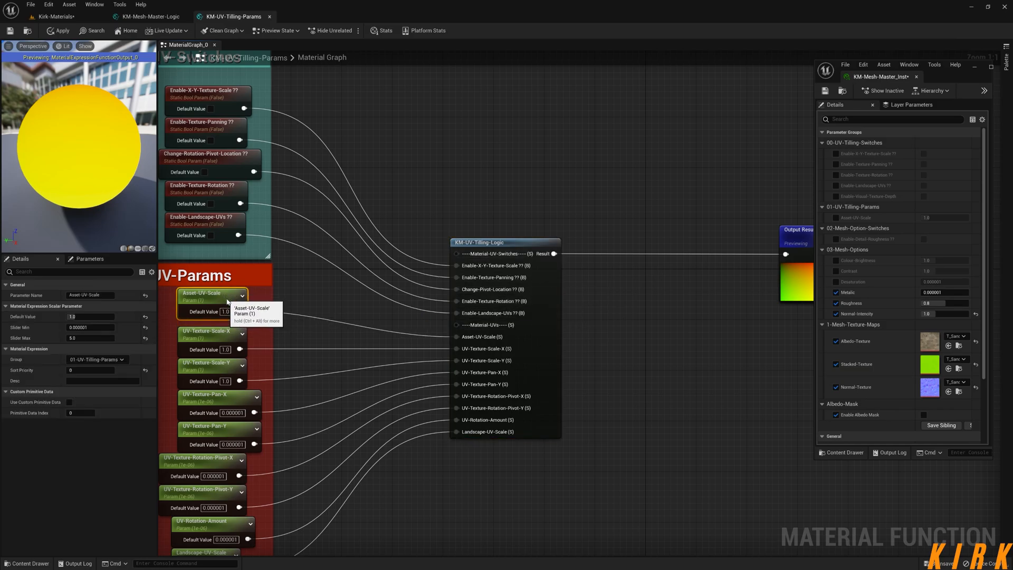
right_drag(578, 283, 596, 250)
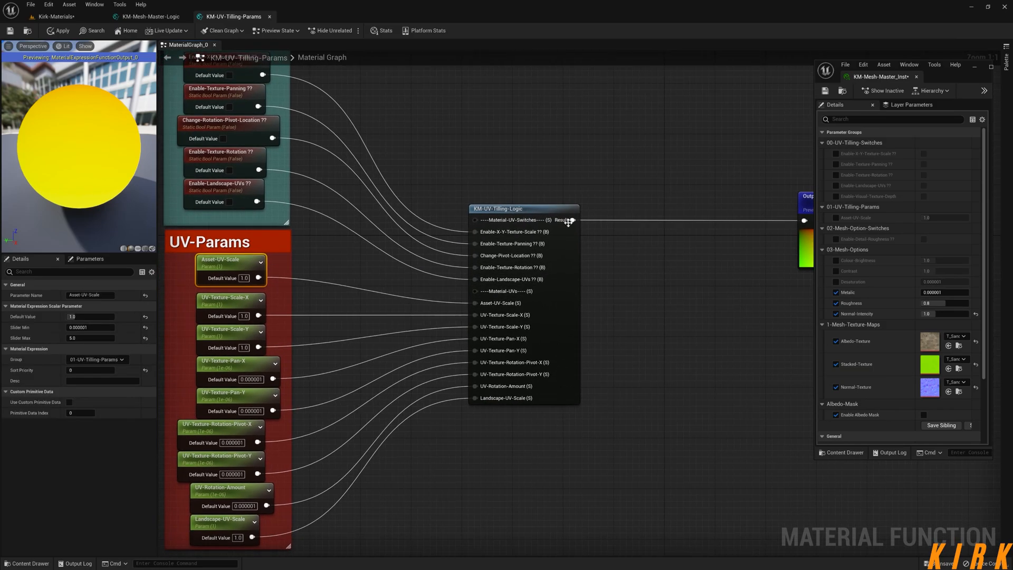
Reopen KM-UV-Tilling-Logic and place a copy of its Result output node below the original
double_click(533, 209)
right_drag(530, 477, 547, 319)
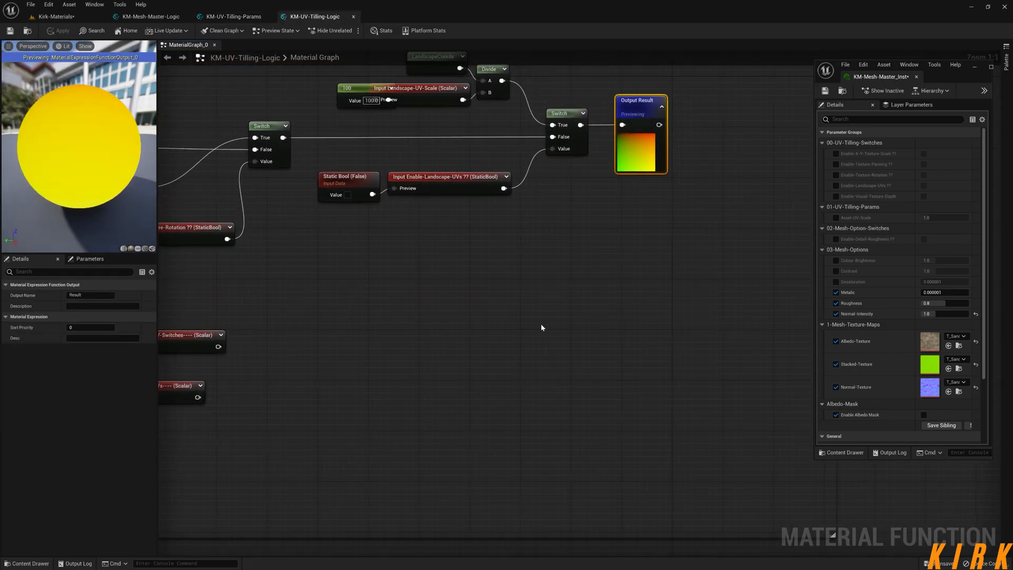
drag(589, 238, 318, 436)
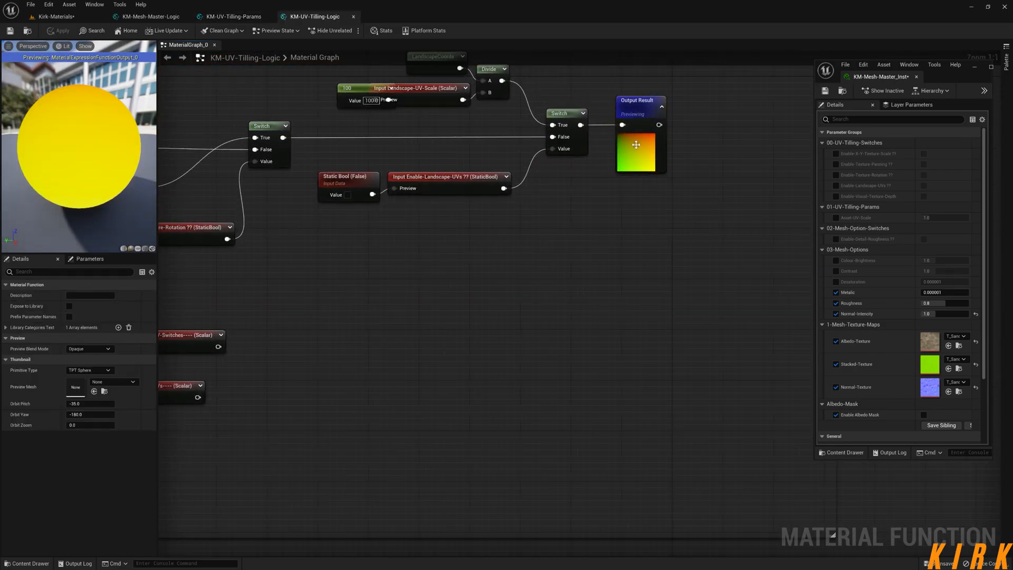
click(644, 121)
key(ctrl+c)
key(ctrl+v)
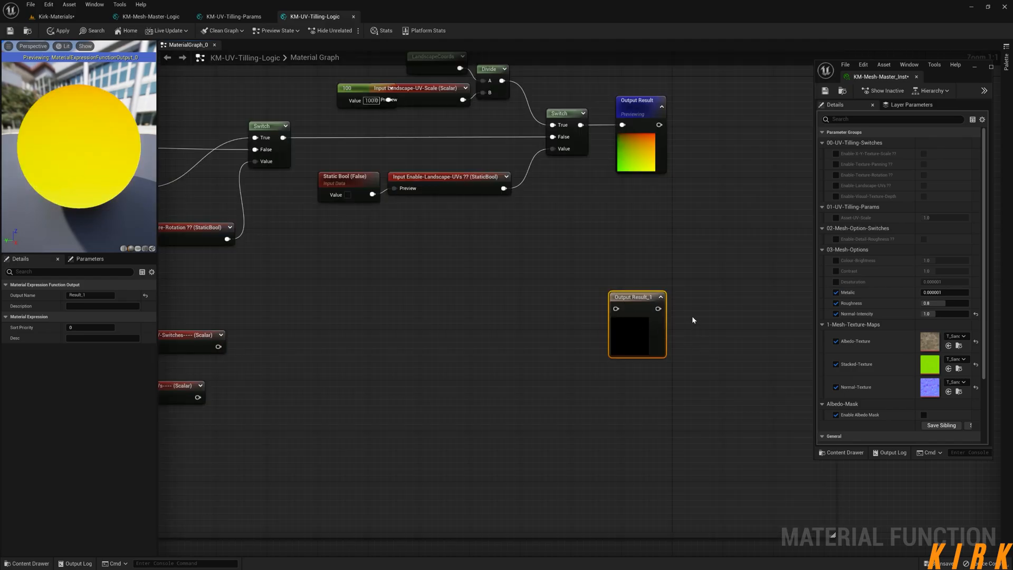
Delete the copied output node and close KM-UV-Tilling-Logic without applying changes
key(Delete)
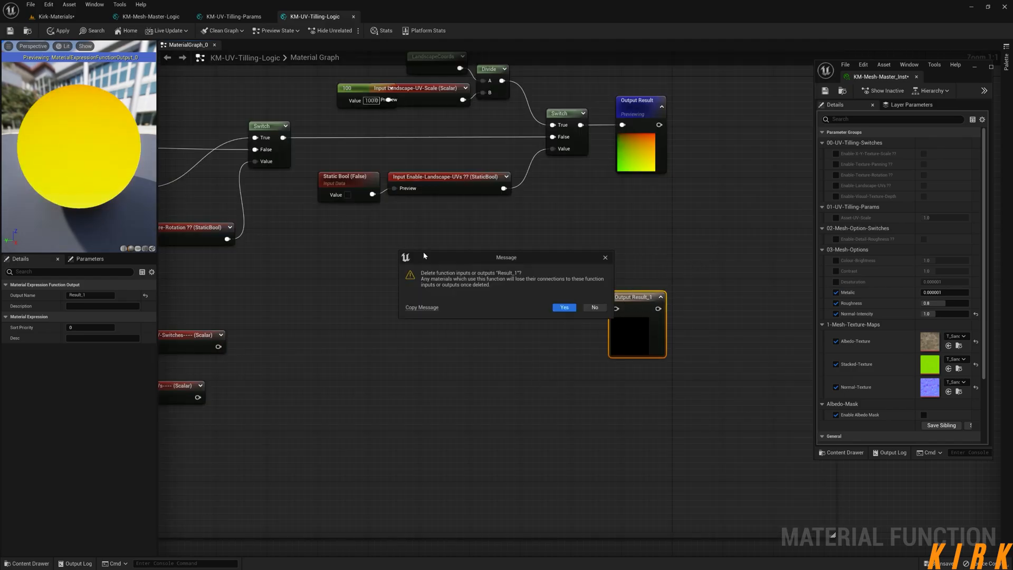
click(566, 308)
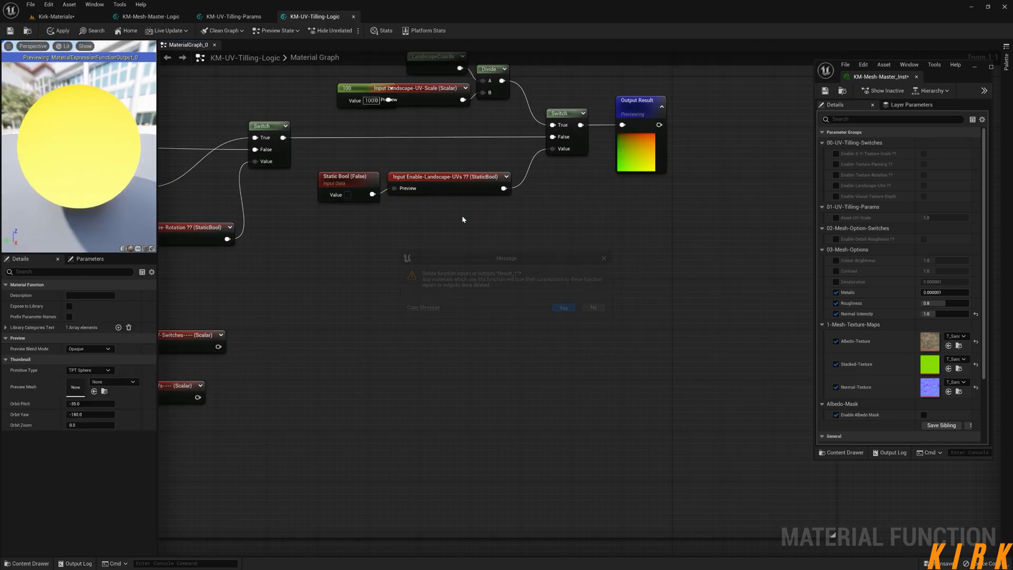
click(353, 16)
click(564, 312)
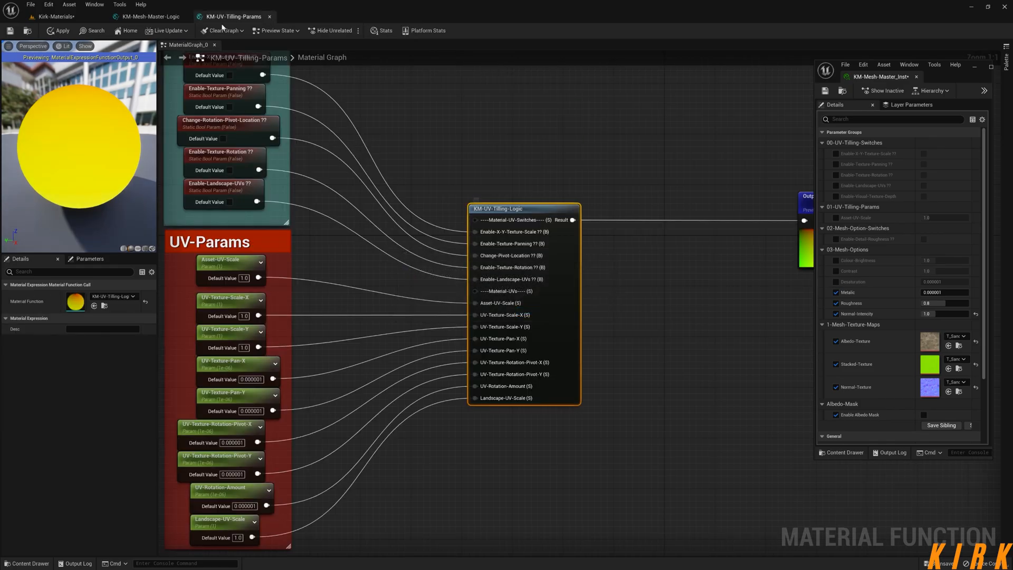
Extend the UV-Params comment box slightly downward, close KM-UV-Tilling-Params without applying changes, and return to the Texture-Maps group
scroll(431, 278, down, 4)
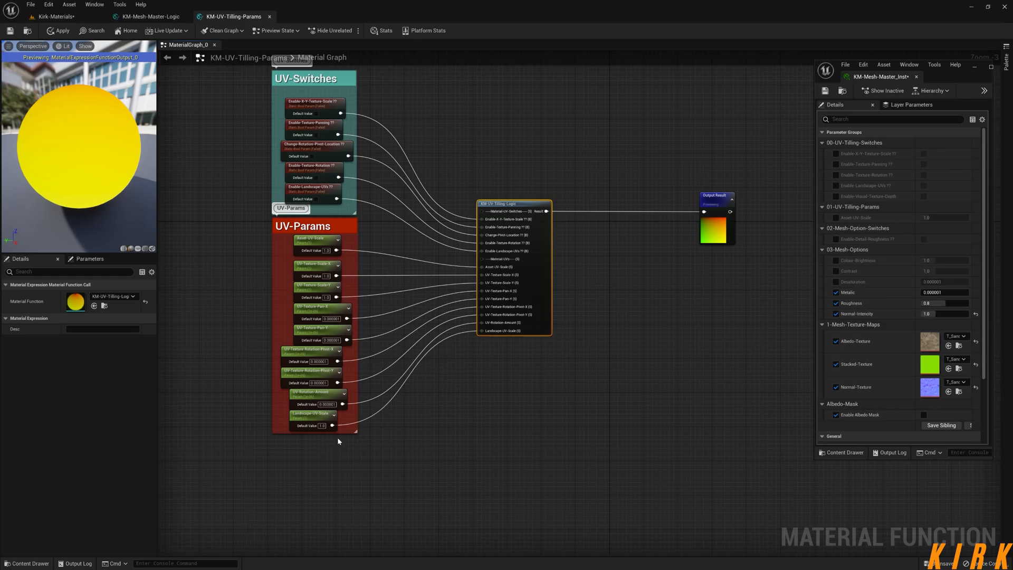
drag(341, 433, 342, 439)
click(458, 437)
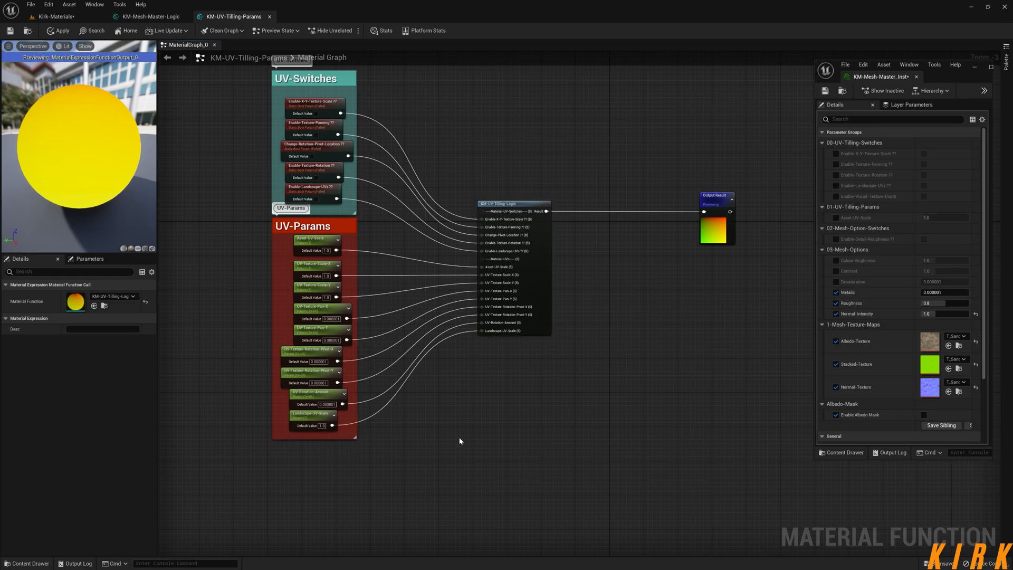
click(270, 16)
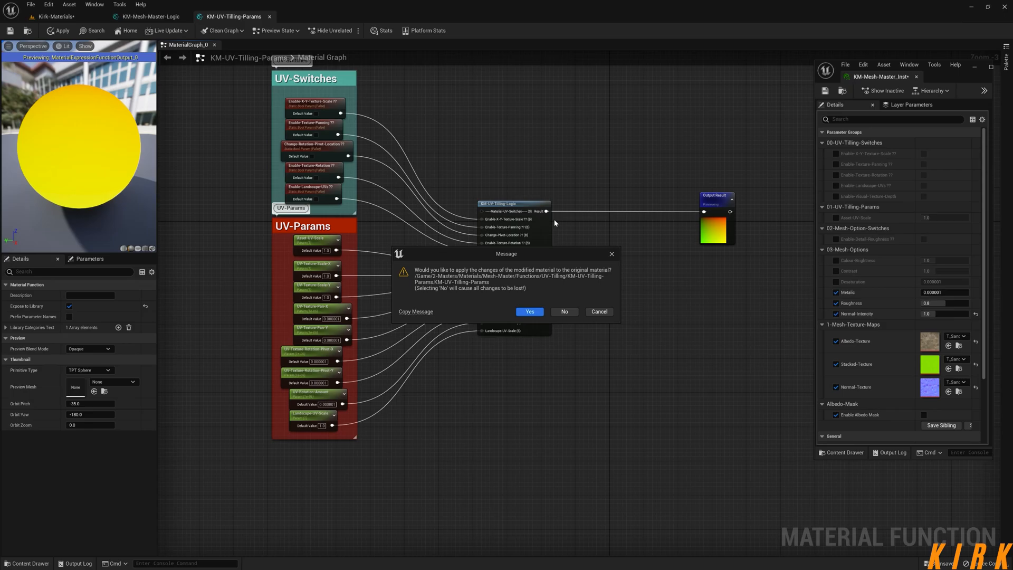
click(564, 311)
right_drag(305, 199, 275, 146)
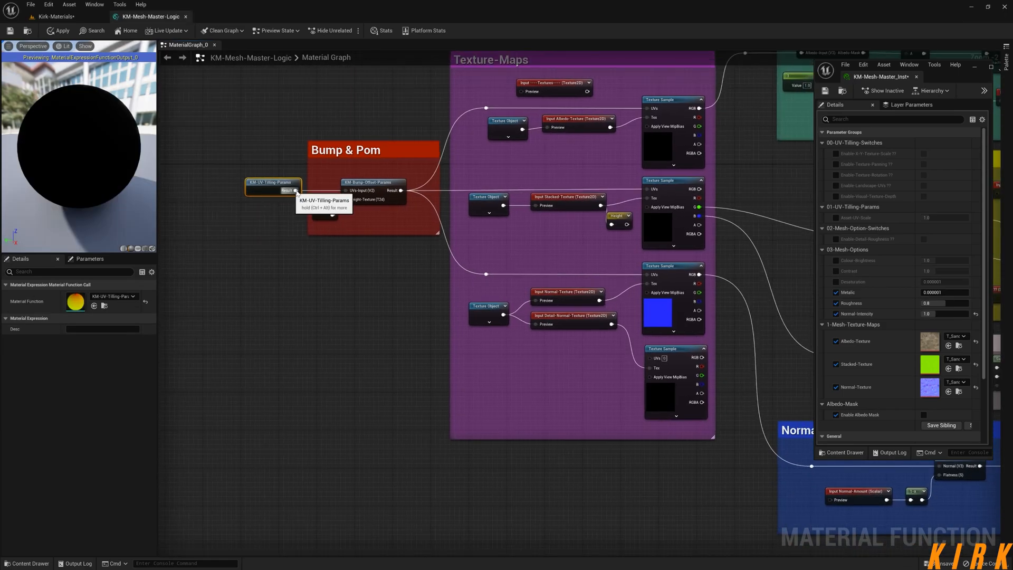
right_drag(575, 392, 532, 315)
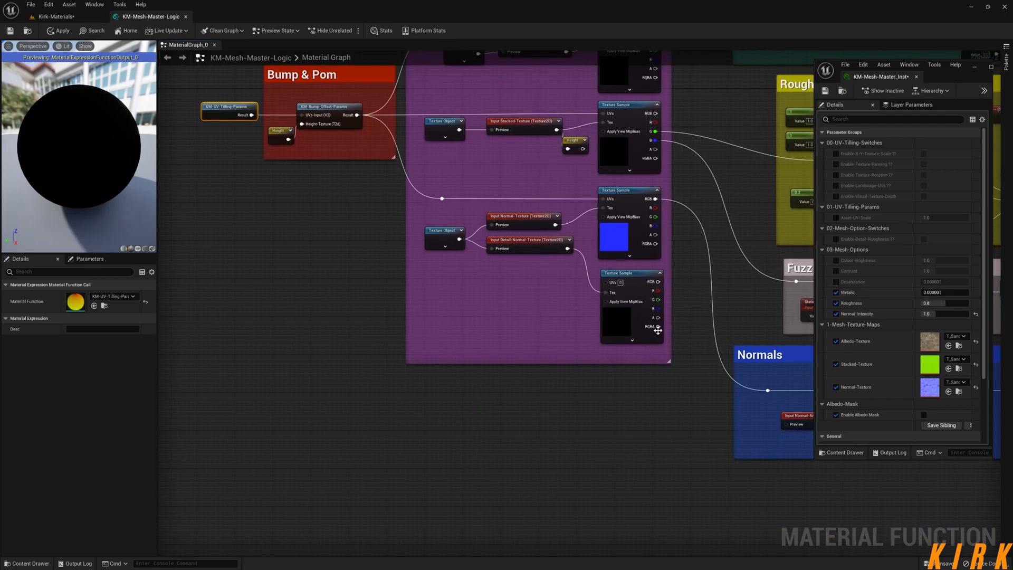
Add a Multiply node beneath the Detail-Normal-Texture input, beside the detail Texture Sample in the Texture-Maps group
right_click(509, 294)
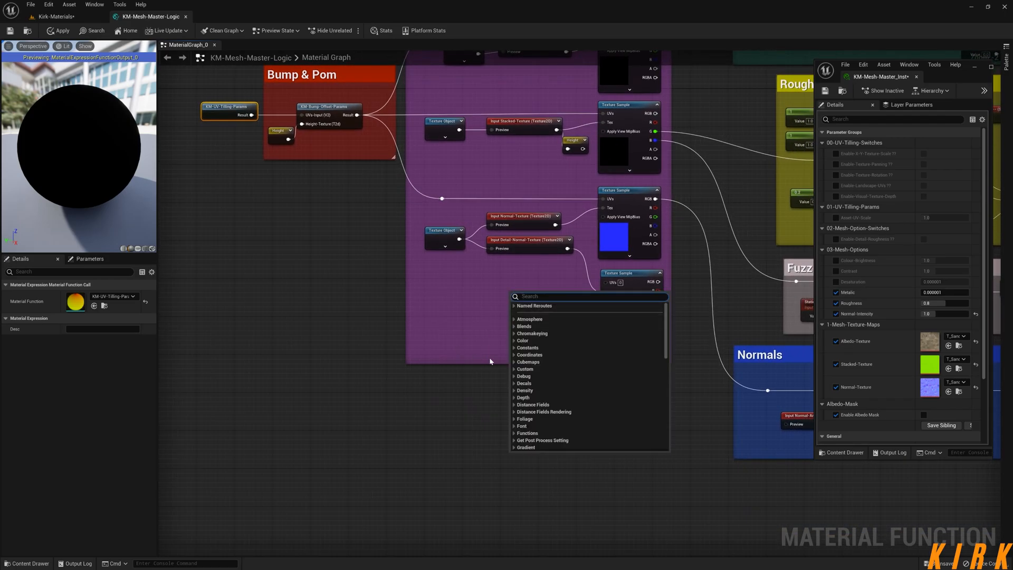
click(463, 399)
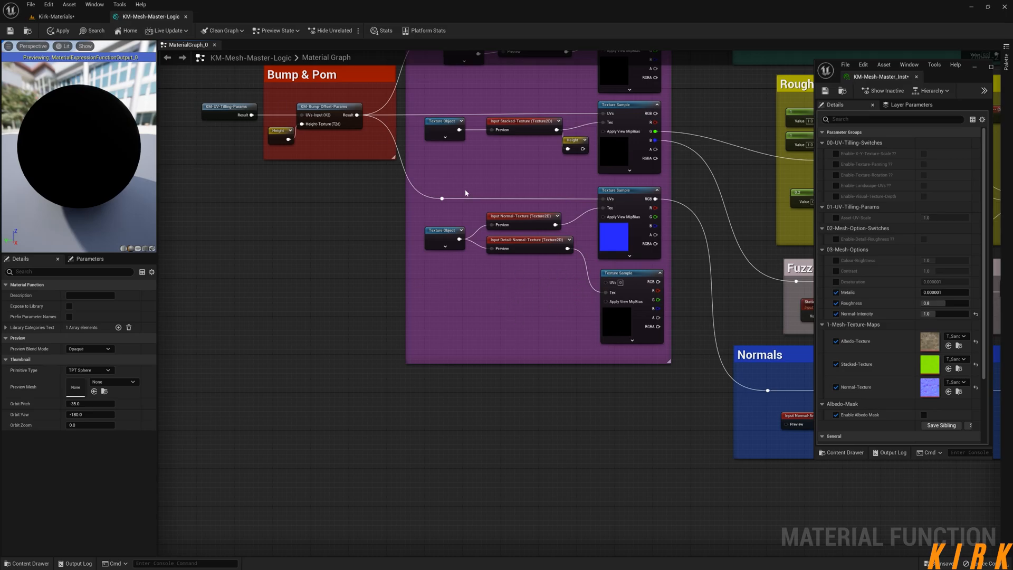
key(m)
click(530, 317)
drag(549, 322, 525, 287)
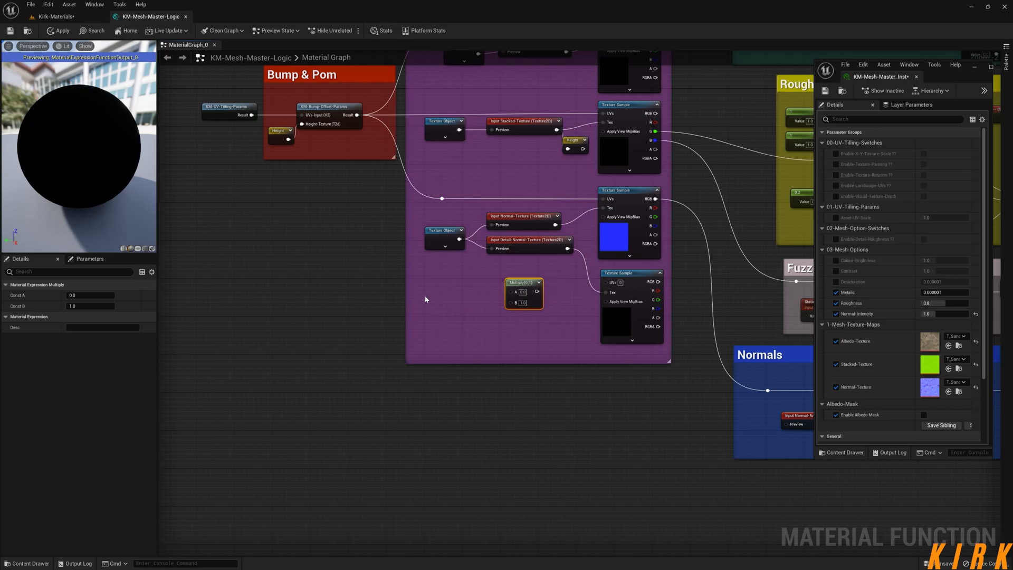
Add a TexCoord node beneath the normal map's Texture Object and connect it to the Multiply node's A input
click(476, 320)
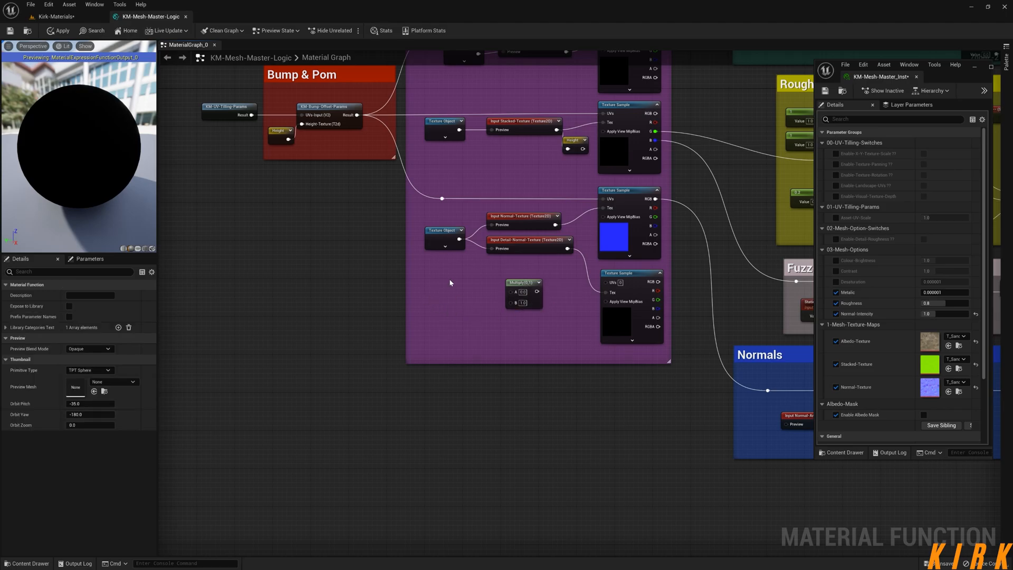
key(u)
click(454, 291)
drag(475, 295, 522, 299)
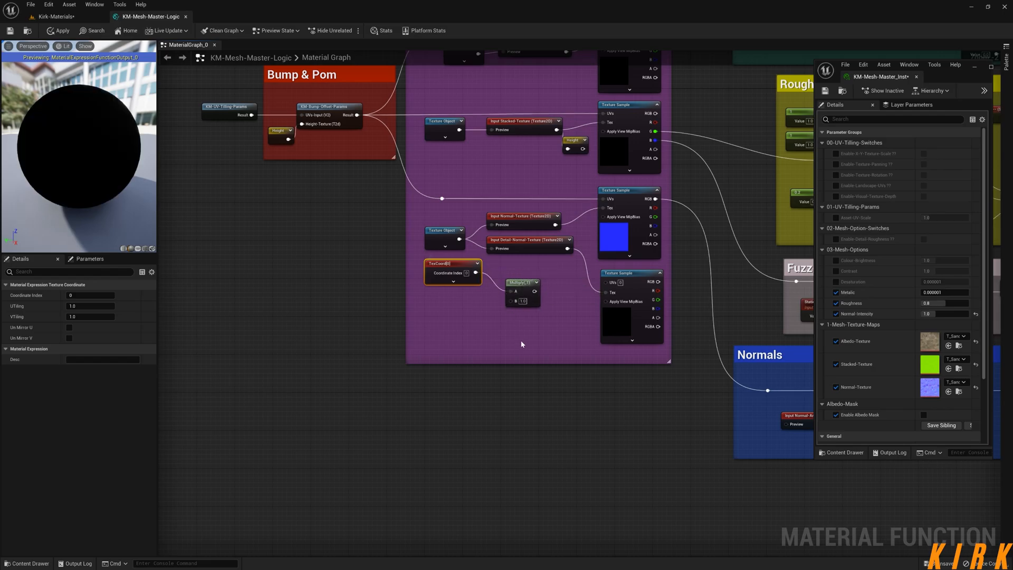
Add a scalar parameter named Detail-Normal-Amount below the TexCoord node and connect it to the Multiply node's B input
click(446, 314)
text(ssss)
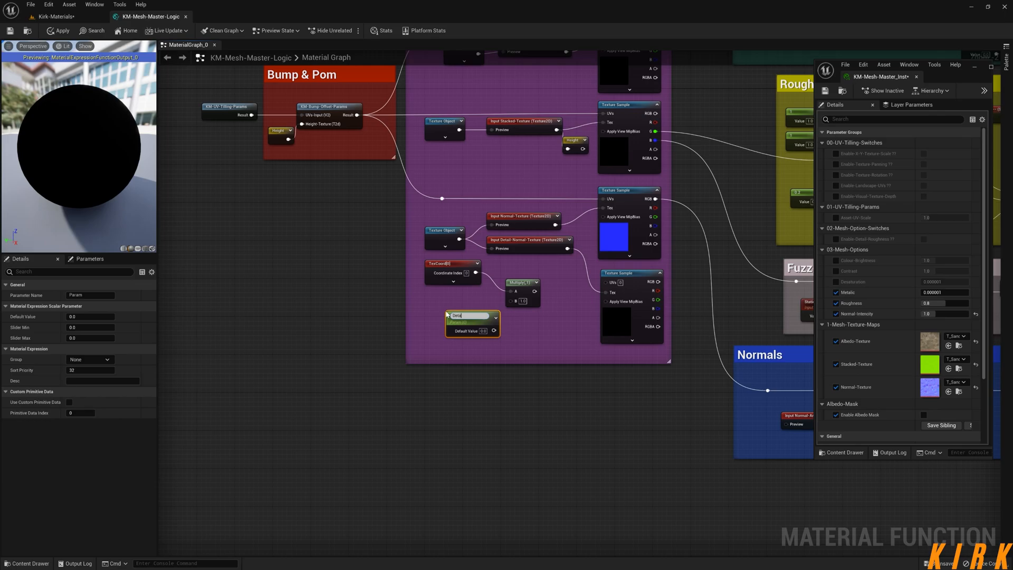
text(mal-Amount)
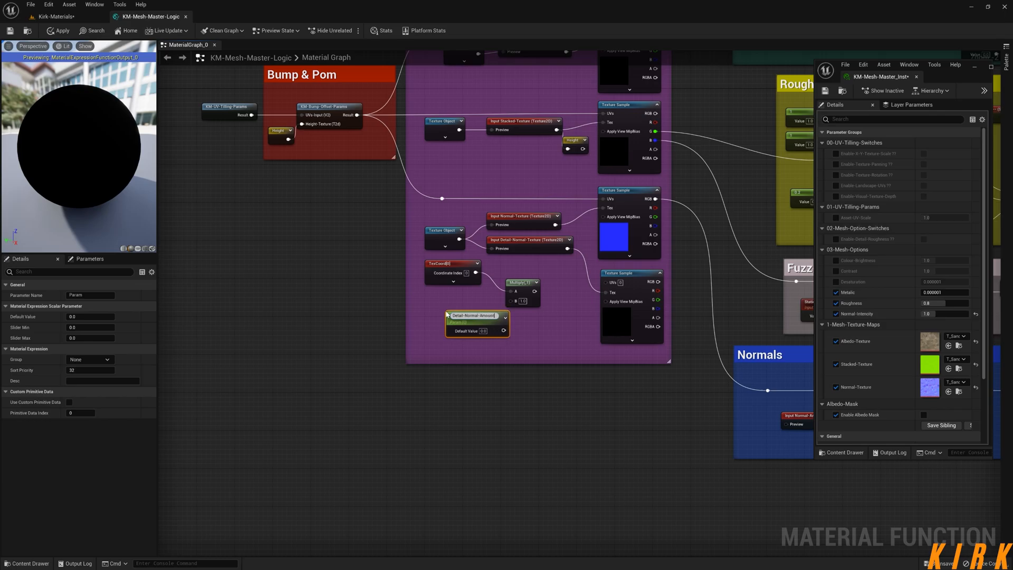
key(Return)
drag(478, 315, 462, 306)
click(539, 338)
right_drag(547, 337, 480, 347)
drag(422, 336, 454, 320)
Shift the KM-Bump-Offset-Params node slightly to the right inside the Bump & Pom group
right_drag(189, 147, 319, 261)
drag(324, 248, 344, 425)
click(344, 425)
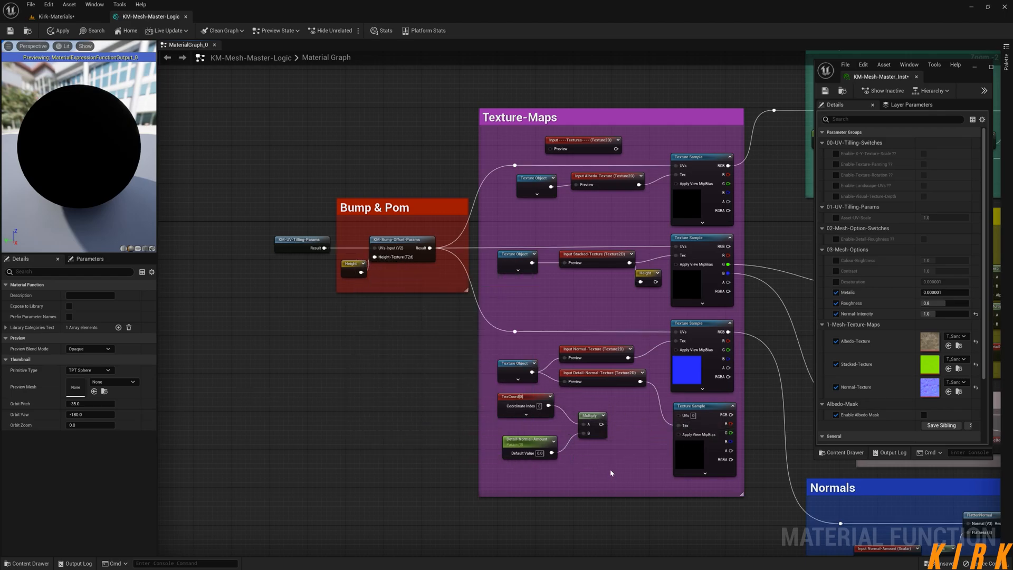
right_drag(611, 473, 575, 432)
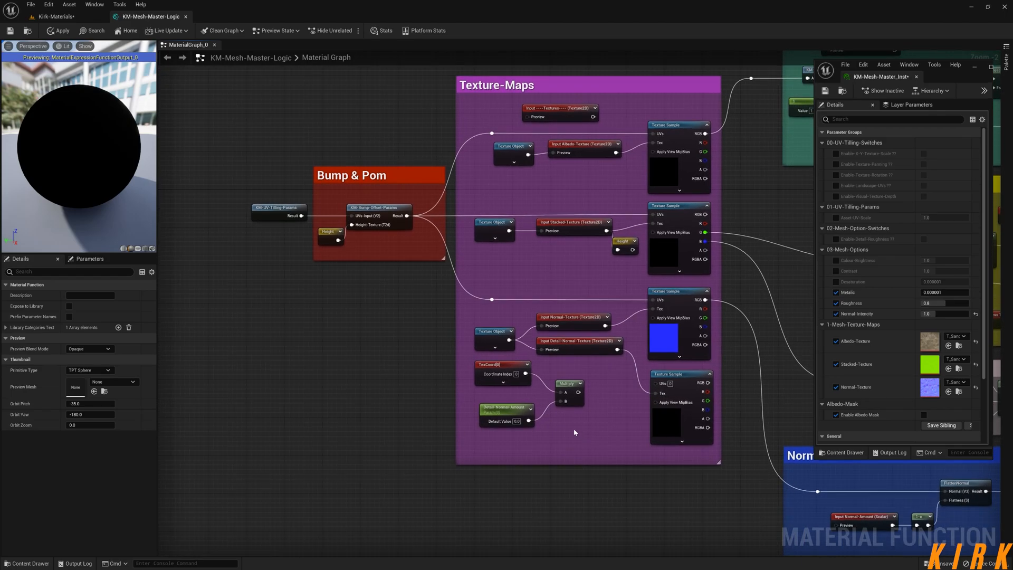
click(372, 213)
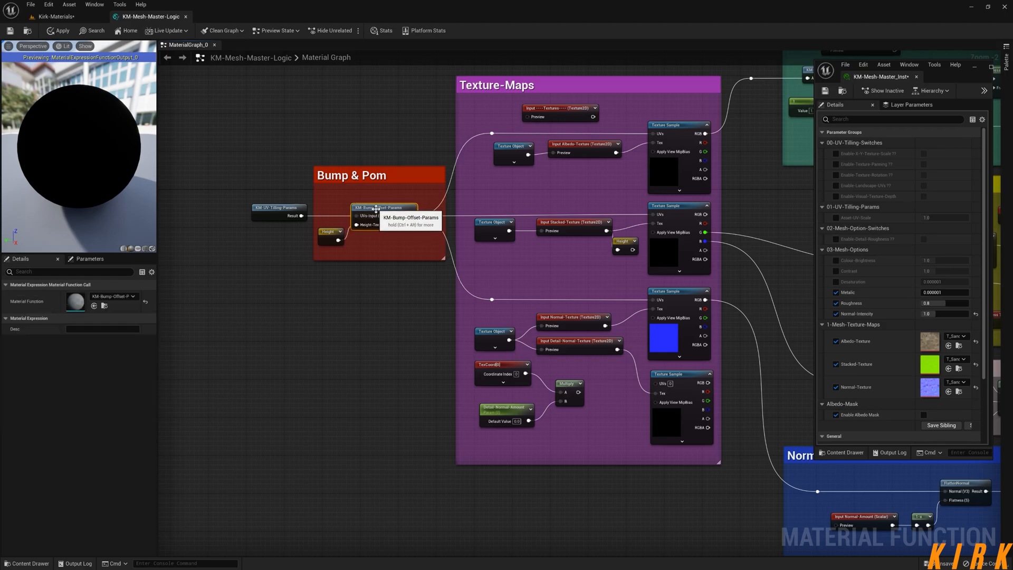
drag(372, 212, 376, 211)
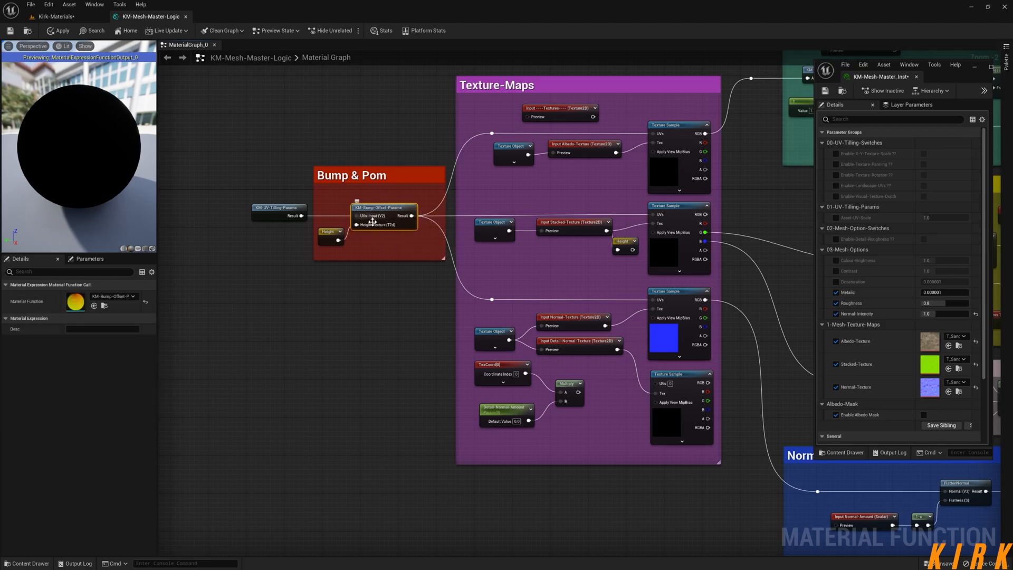
drag(590, 364, 481, 453)
right_drag(567, 442, 612, 409)
Shift the Multiply node slightly to the right, away from the Detail-Normal-Amount parameter
click(543, 376)
drag(543, 377, 552, 377)
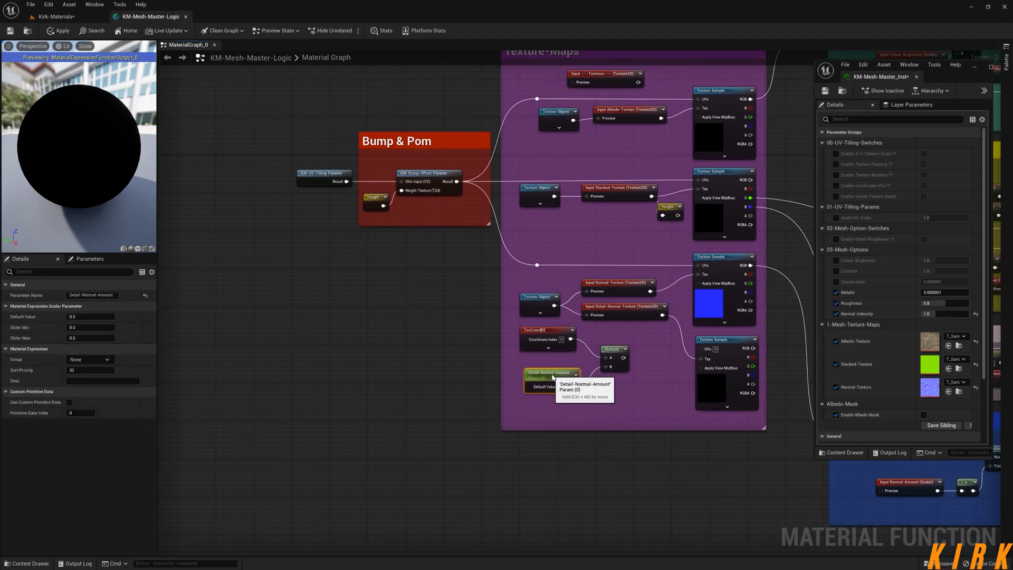
click(598, 378)
drag(613, 359, 618, 359)
drag(574, 386, 573, 407)
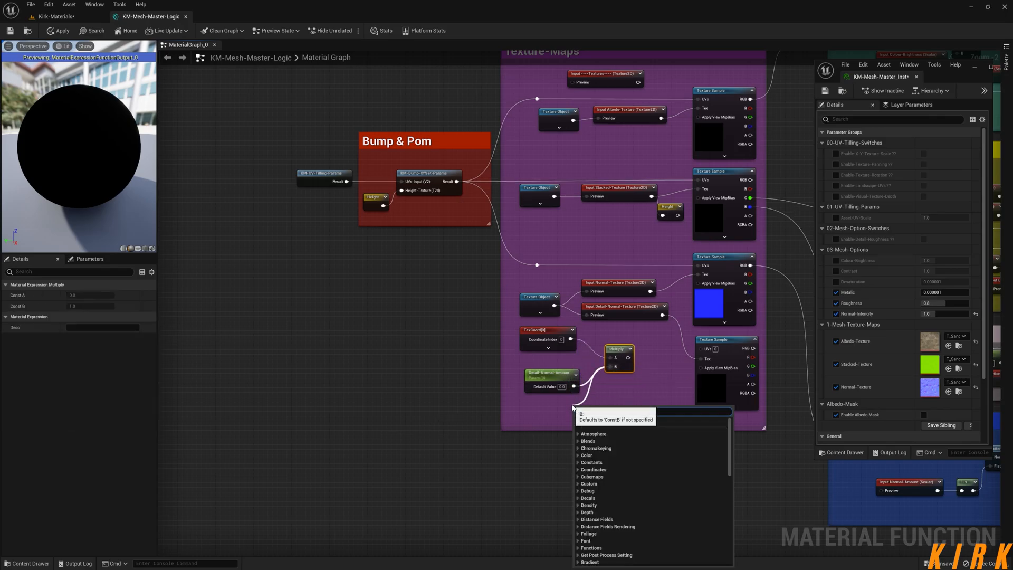
text(in)
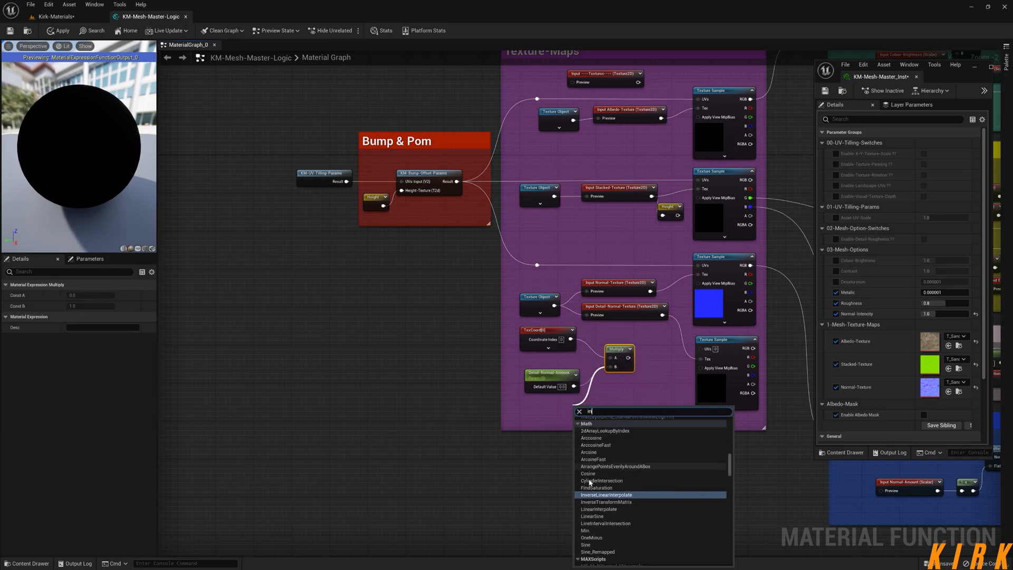
click(552, 405)
Connect the Multiply node's output to the UVs input of the detail normal Texture Sample
right_drag(679, 388, 516, 374)
drag(489, 352, 564, 345)
right_drag(412, 369, 482, 343)
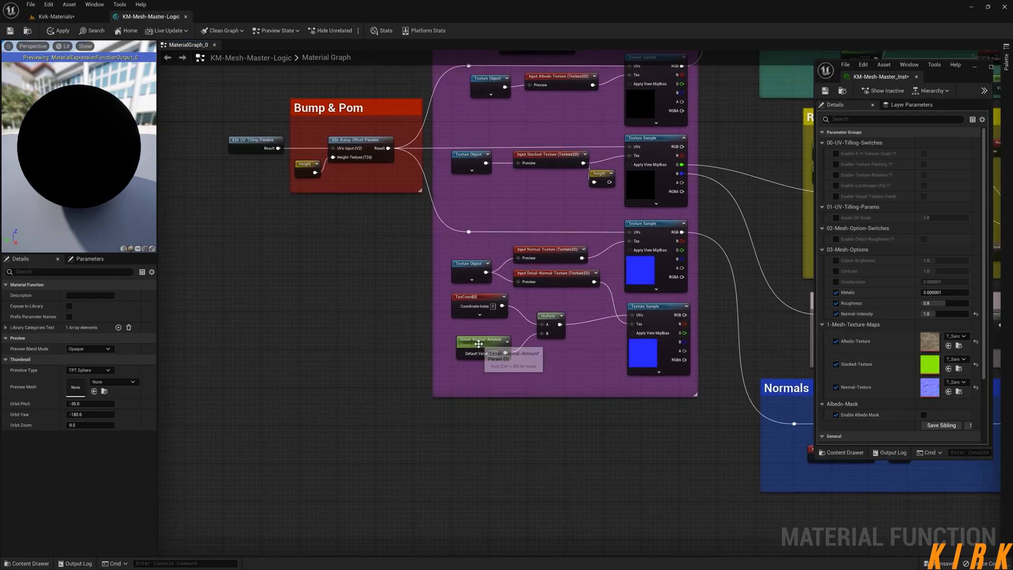
Set the Detail-Normal-Amount parameter's default value to 2, slider minimum to 0.000001 and slider maximum to 10
click(482, 342)
click(90, 317)
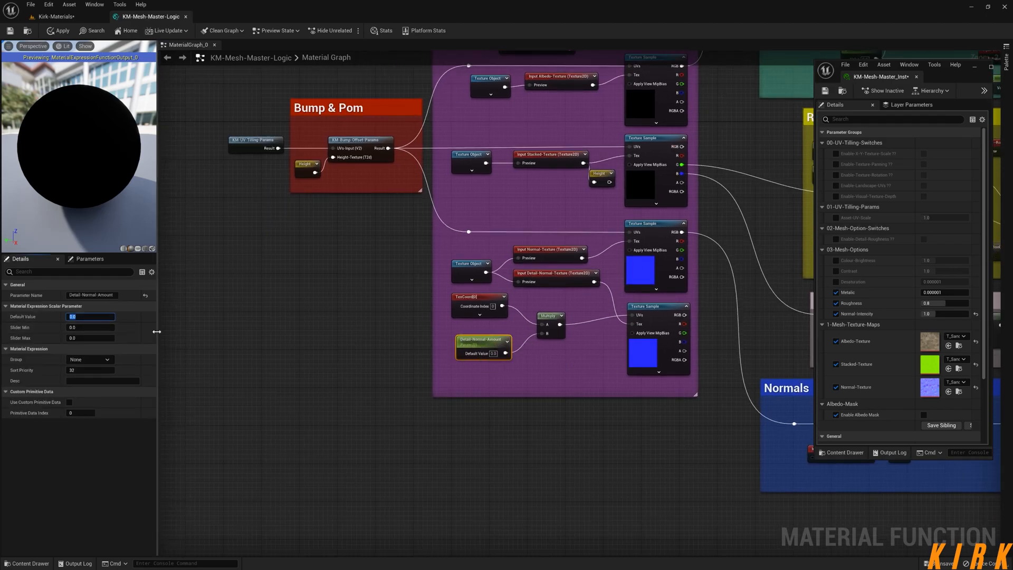
text(2)
key(Tab)
key(Tab)
text(1)
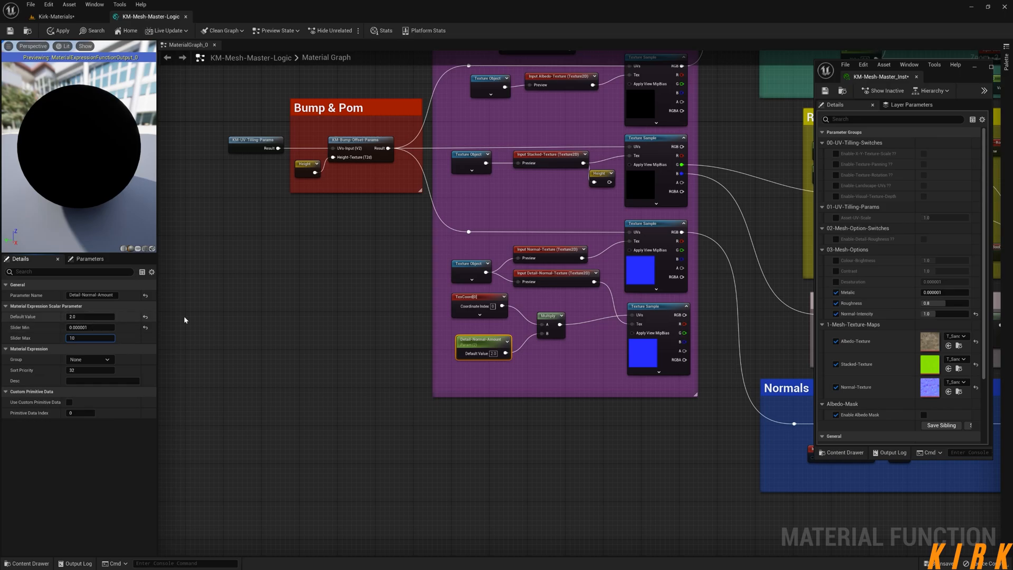
key(Return)
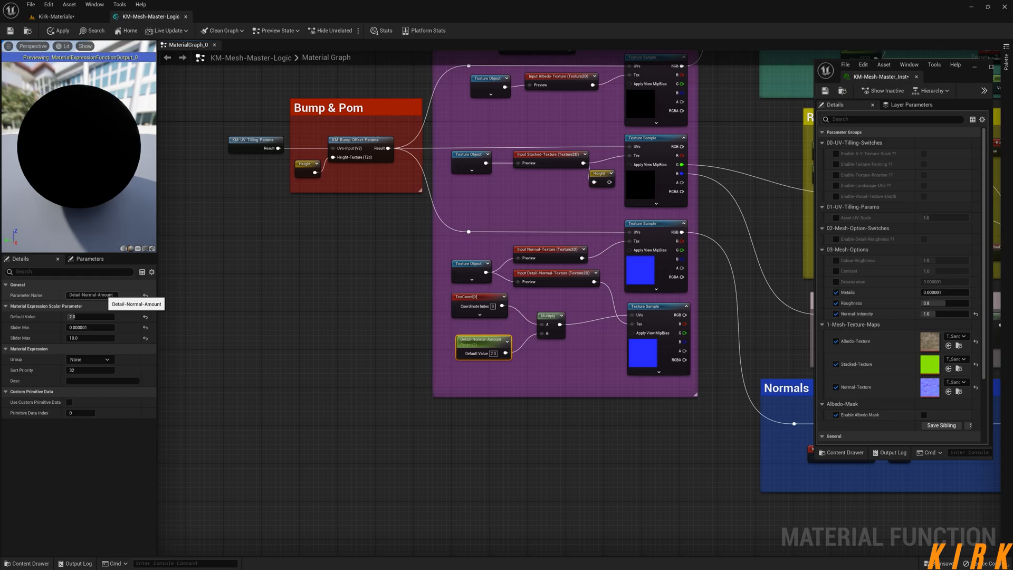
Rename the Detail-Normal-Amount parameter as Detail-Normal-UV-Scale and align it directly below the TexCoord node
double_click(105, 295)
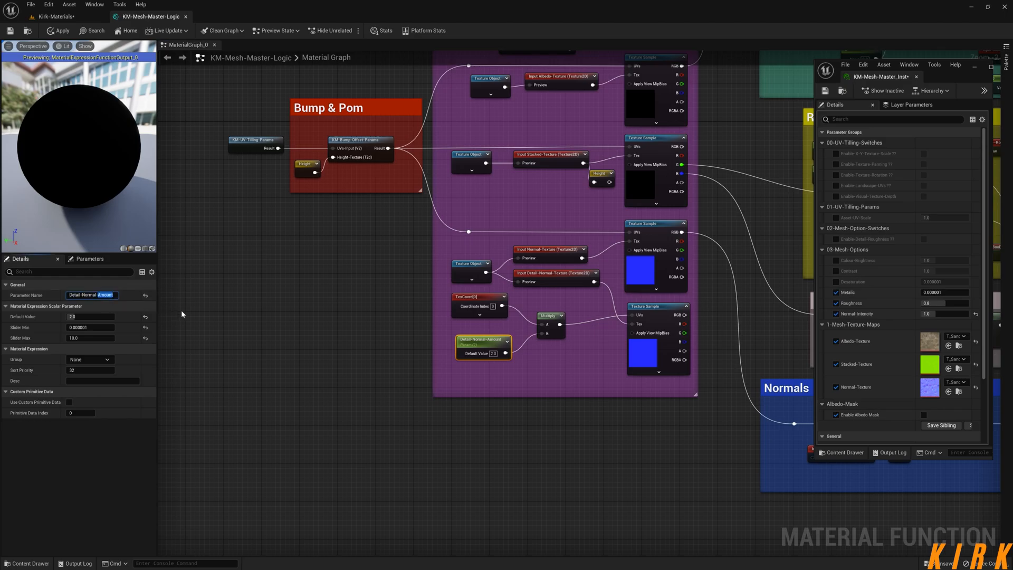
text(UV-Scale)
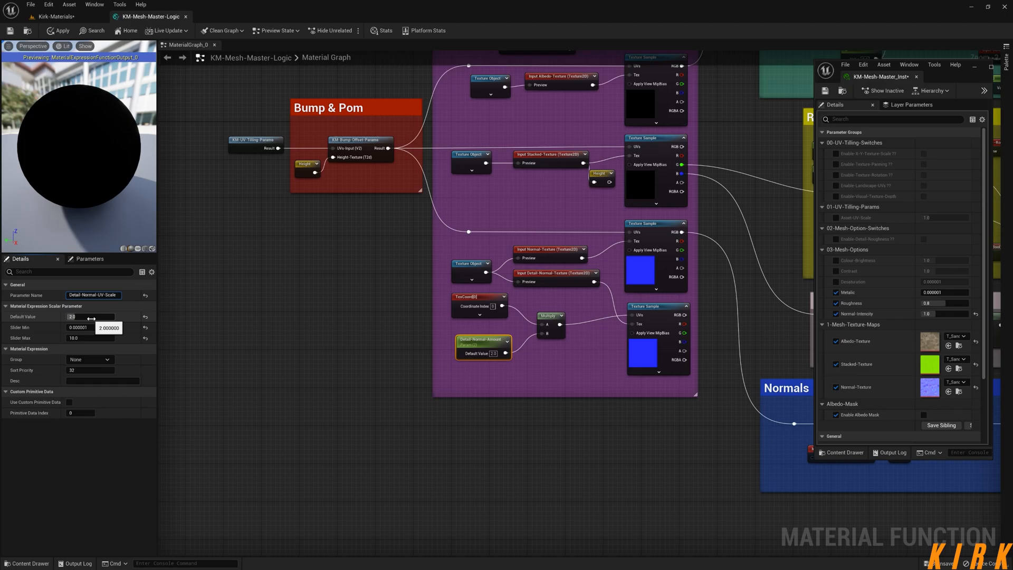
click(574, 361)
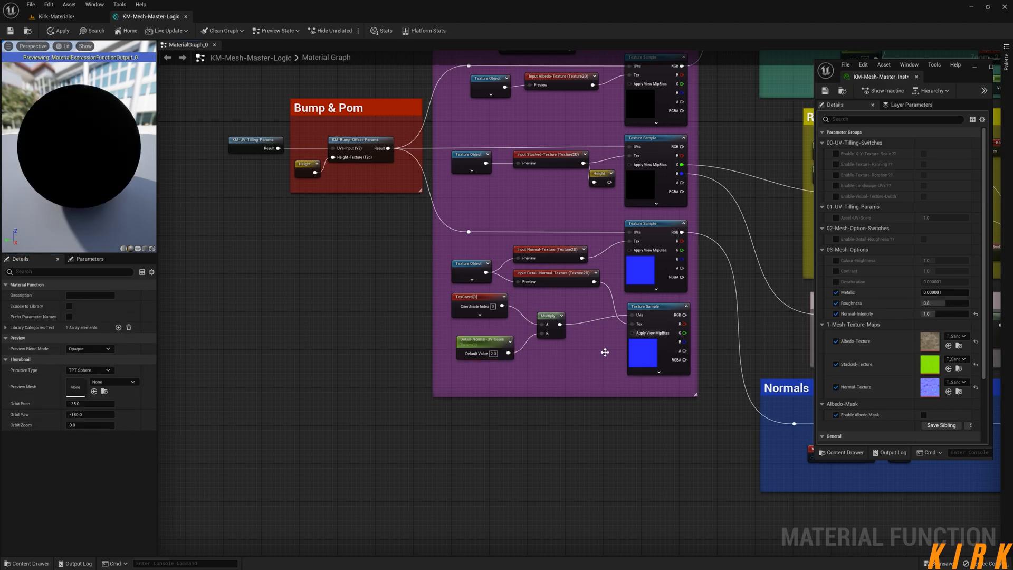
drag(485, 349, 480, 339)
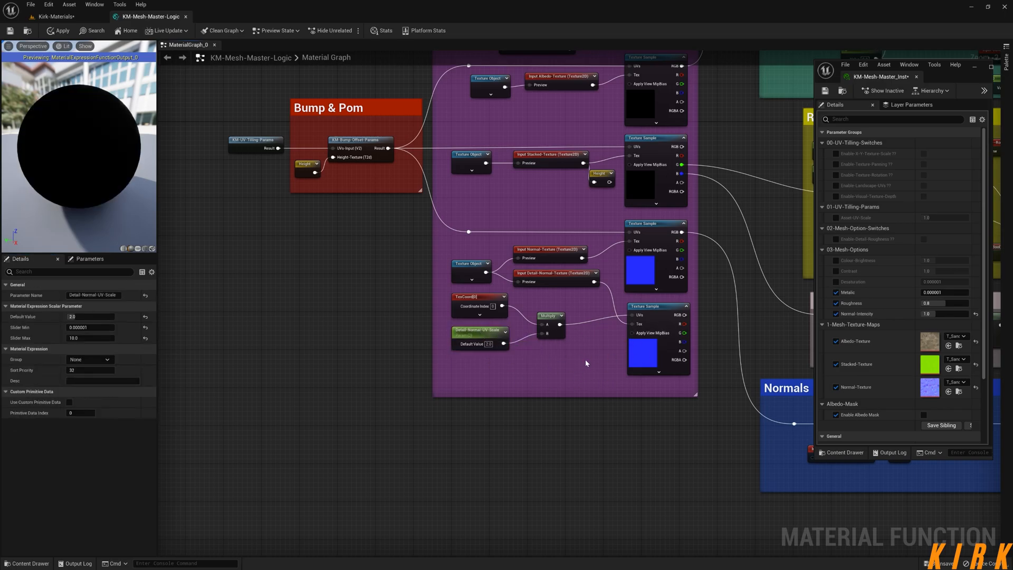
Set the Detail-Normal-UV-Scale parameter's default value to 150, slider minimum to 10 and slider maximum to 500
click(478, 334)
click(90, 317)
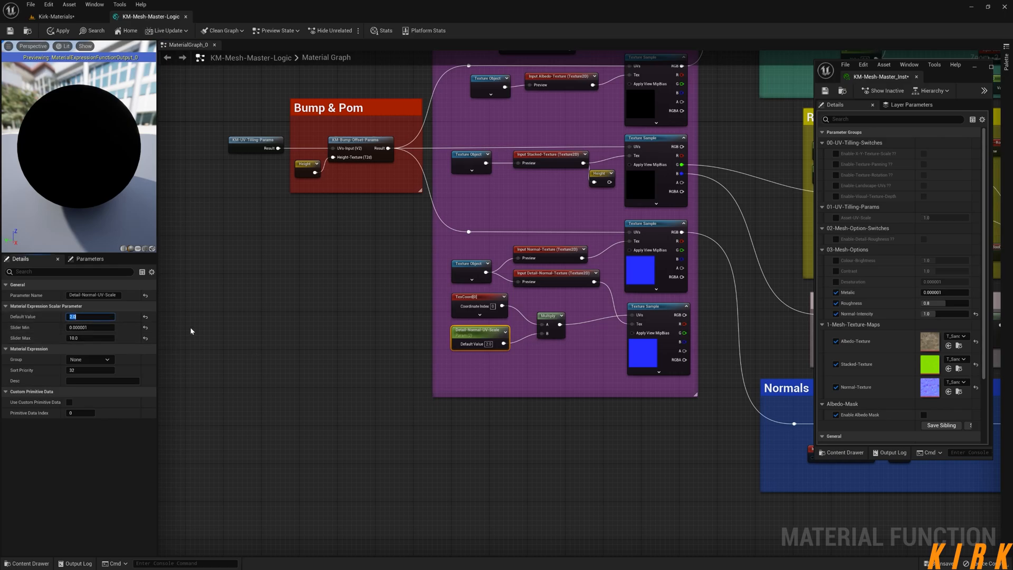
text(1)
key(Tab)
text(1)
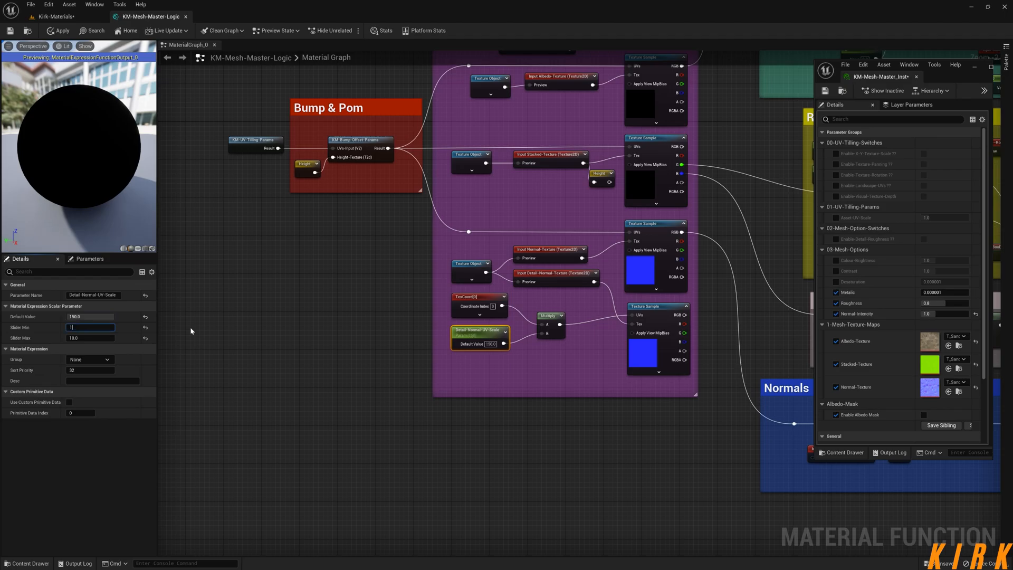
text(0)
key(Tab)
text(5)
key(Return)
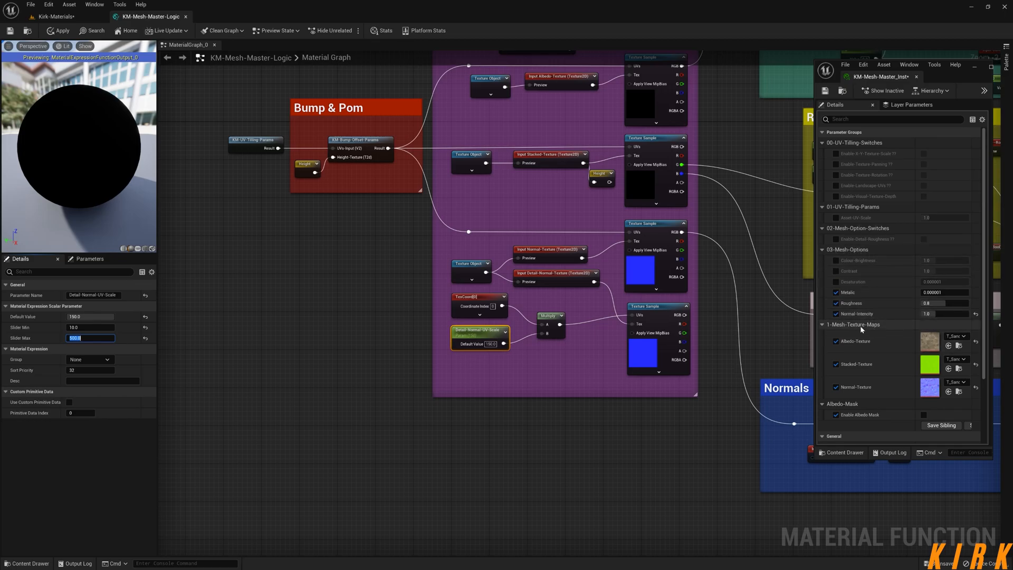
Assign the Detail-Normal-UV-Scale parameter to the group 04-Normals and set its sort priority to 0
key(Tab)
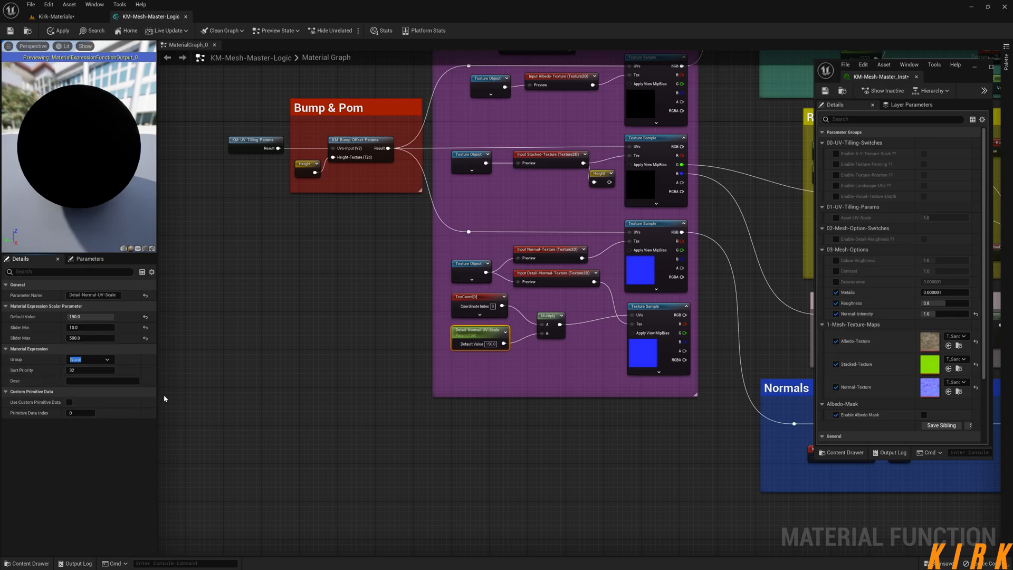
text(04-Normals)
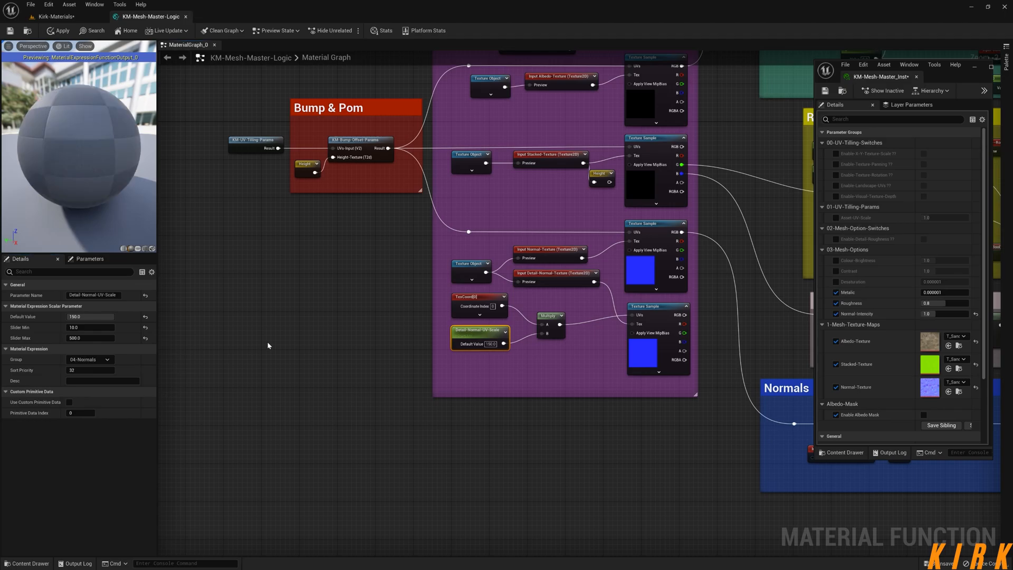
click(199, 407)
click(473, 337)
click(78, 370)
text(0)
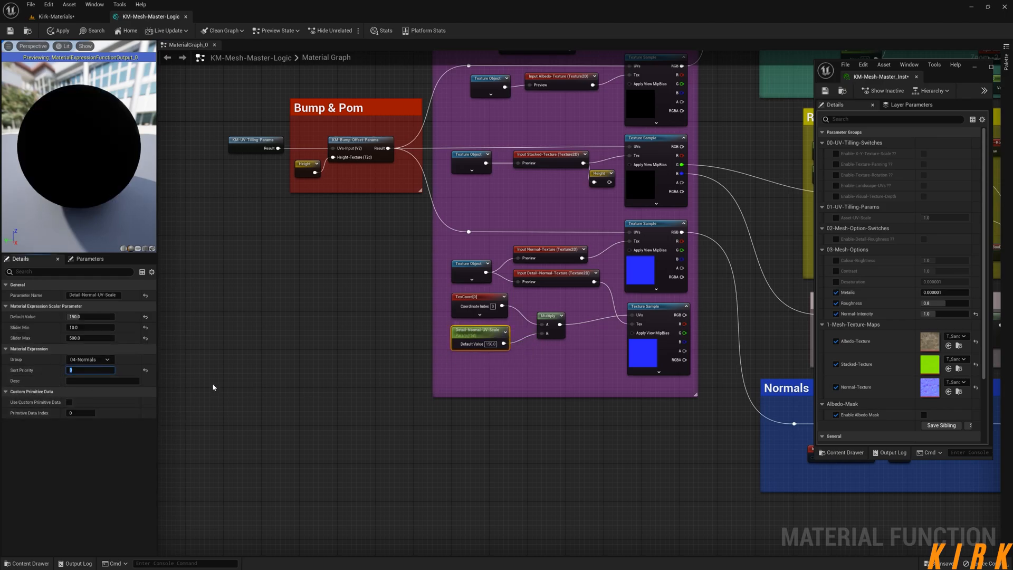
click(565, 373)
right_drag(571, 374, 408, 331)
right_drag(382, 298, 477, 264)
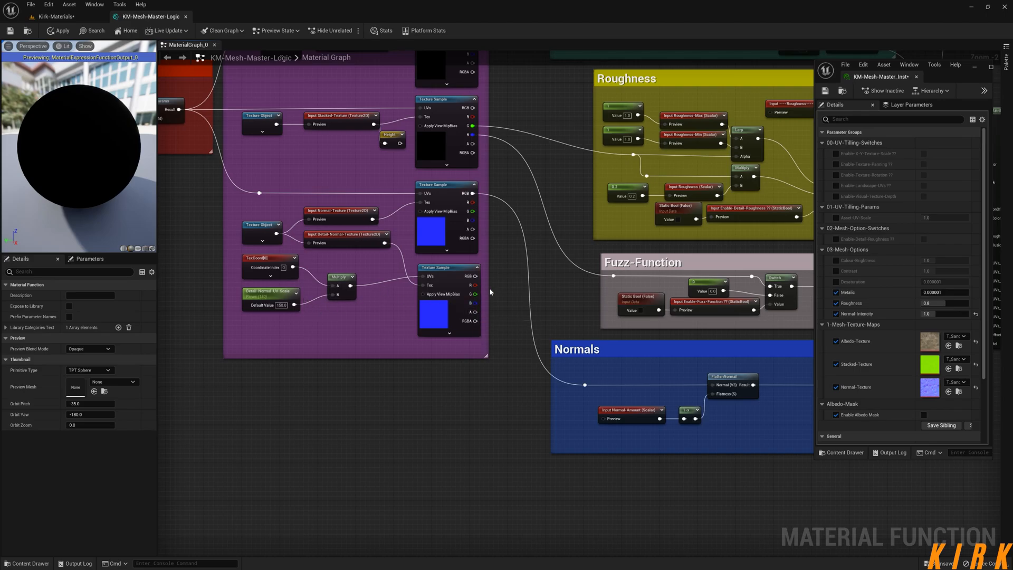
drag(475, 276, 510, 417)
click(460, 400)
Switch to the Kirk-Materials level to view the rock beside the KM-Mesh-Master_Inst parameters
click(56, 17)
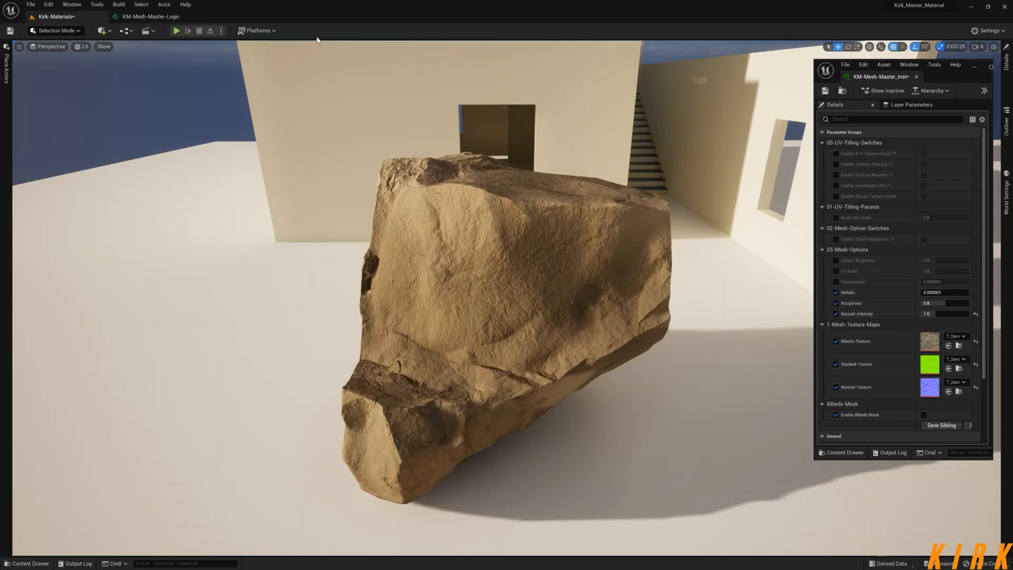
click(151, 16)
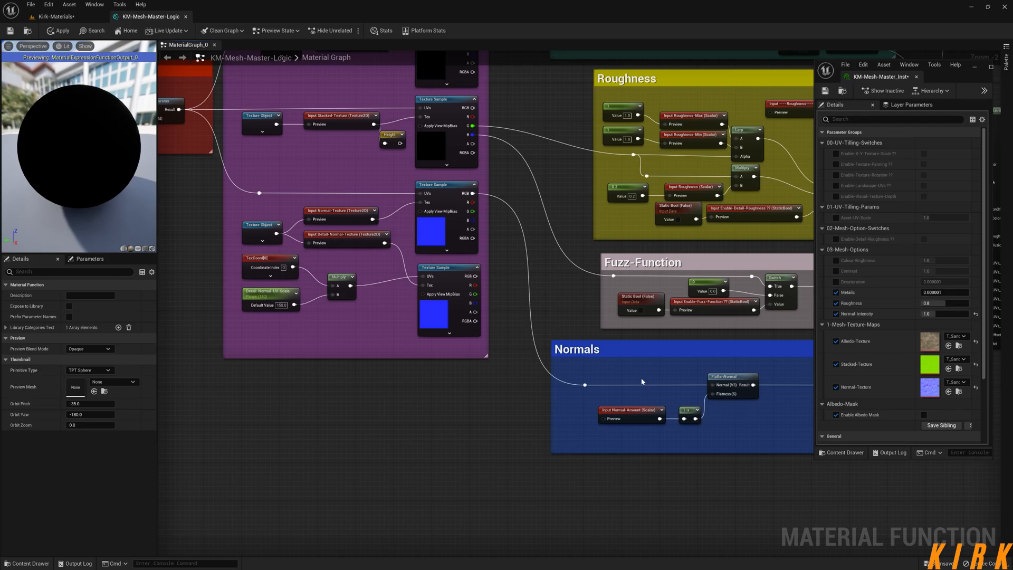
click(55, 16)
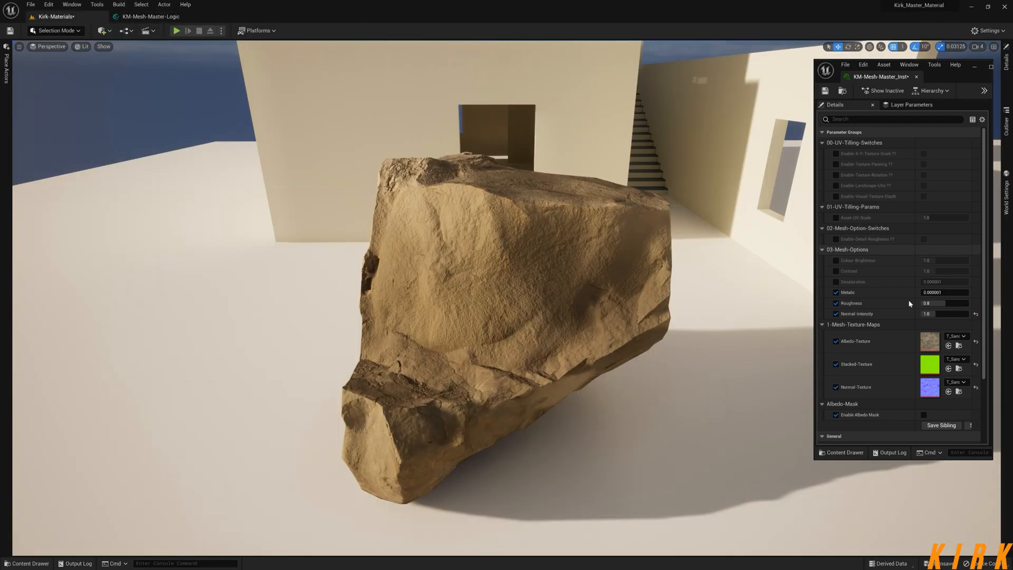
Try a slightly stronger Normal-Intensity in KM-Mesh-Master_Inst and return the value to 1
mouse_move(940, 313)
mouse_down()
mouse_move(955, 313)
mouse_move(921, 313)
mouse_move(944, 315)
mouse_up()
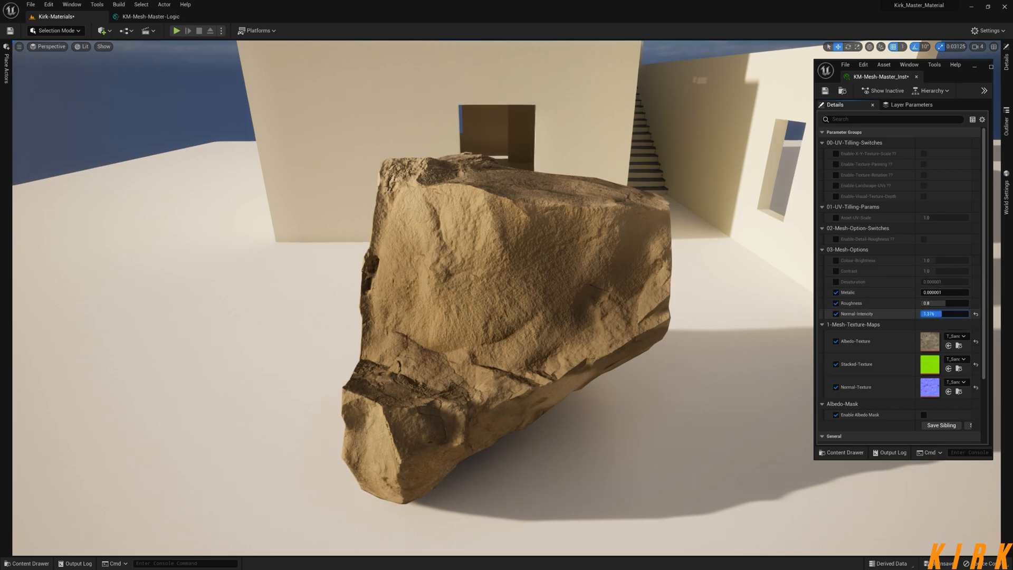
click(944, 313)
text(1)
key(Return)
drag(985, 262, 989, 239)
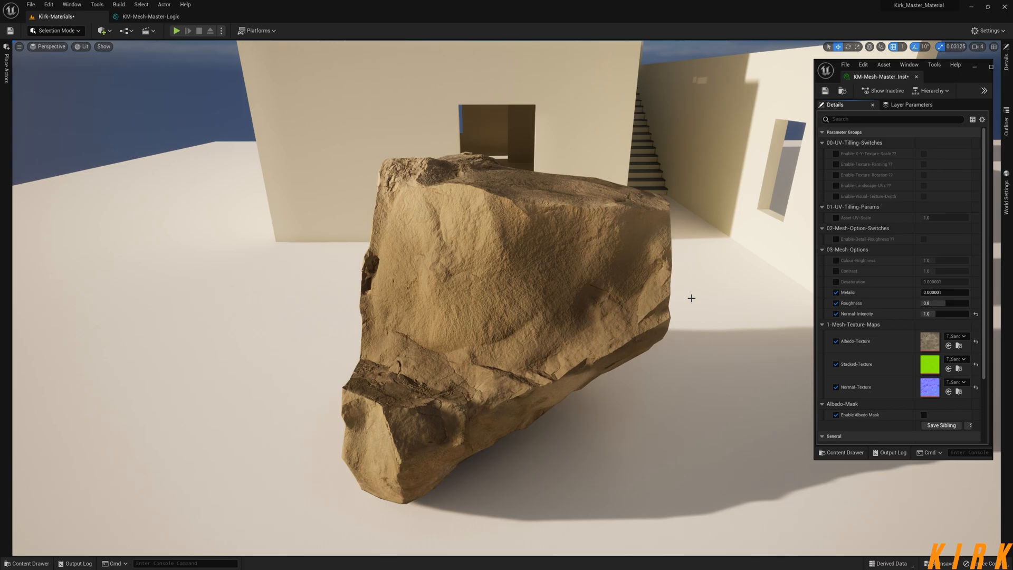
Raise Normal-Intensity in KM-Mesh-Master_Inst to about 1.832 and inspect the rock's surface from a slightly different angle
drag(937, 315, 954, 315)
alt+drag(630, 293, 560, 288)
key(w)
right_drag(550, 246, 507, 235)
alt+drag(639, 289, 564, 272)
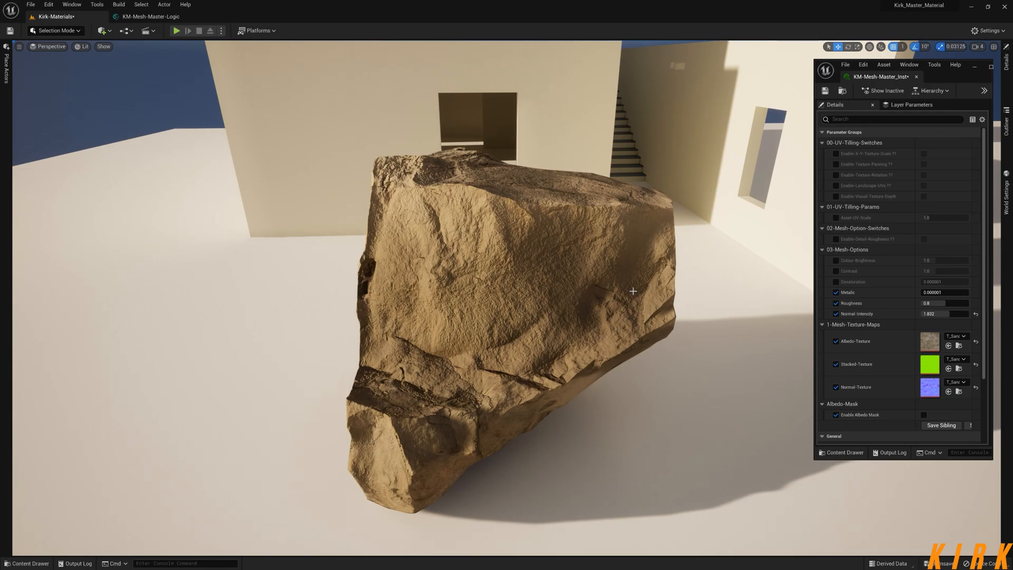
Return Normal-Intensity in KM-Mesh-Master_Inst to 1
click(975, 313)
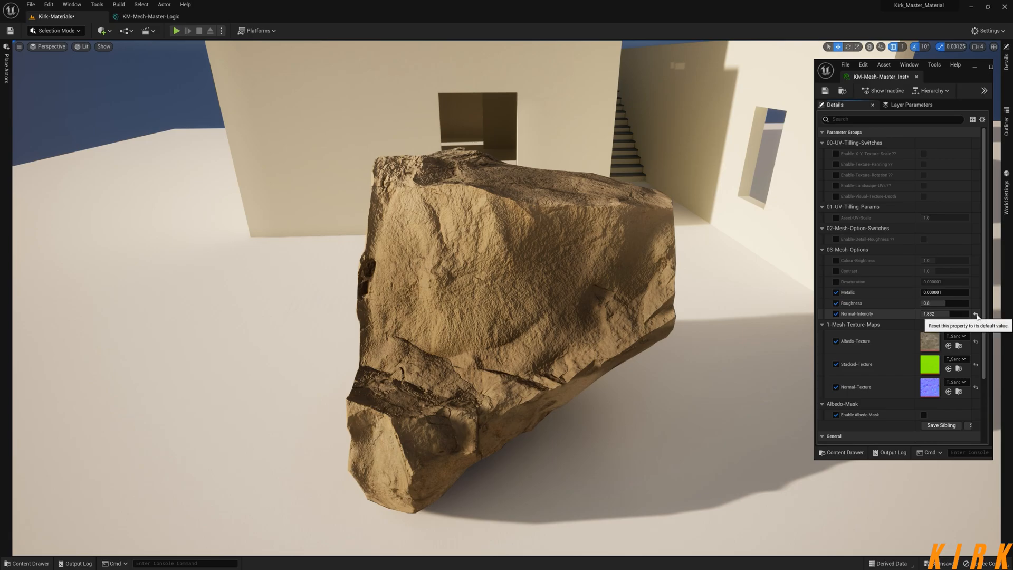
click(949, 313)
text(1)
key(Return)
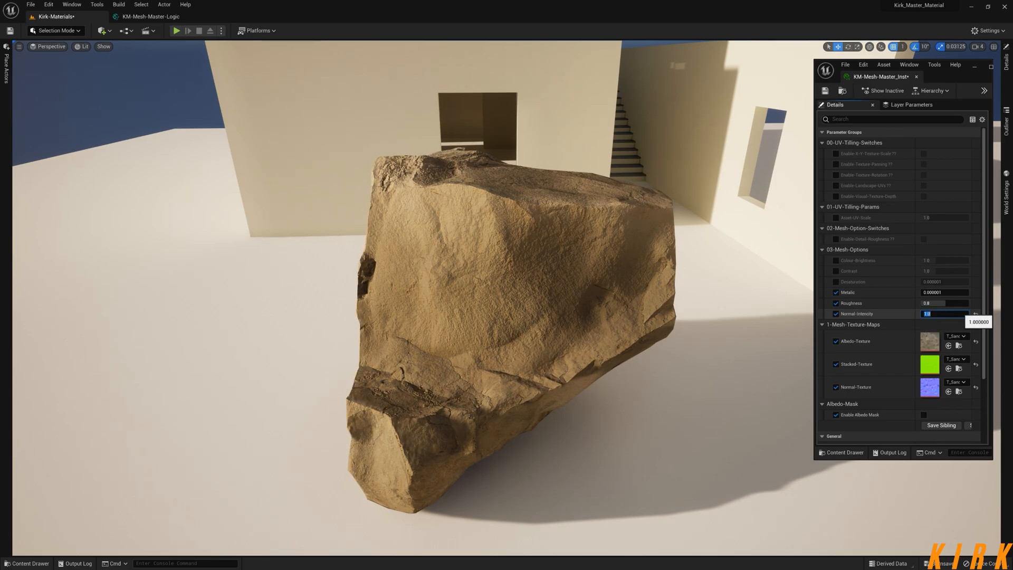
click(985, 316)
drag(985, 316, 991, 282)
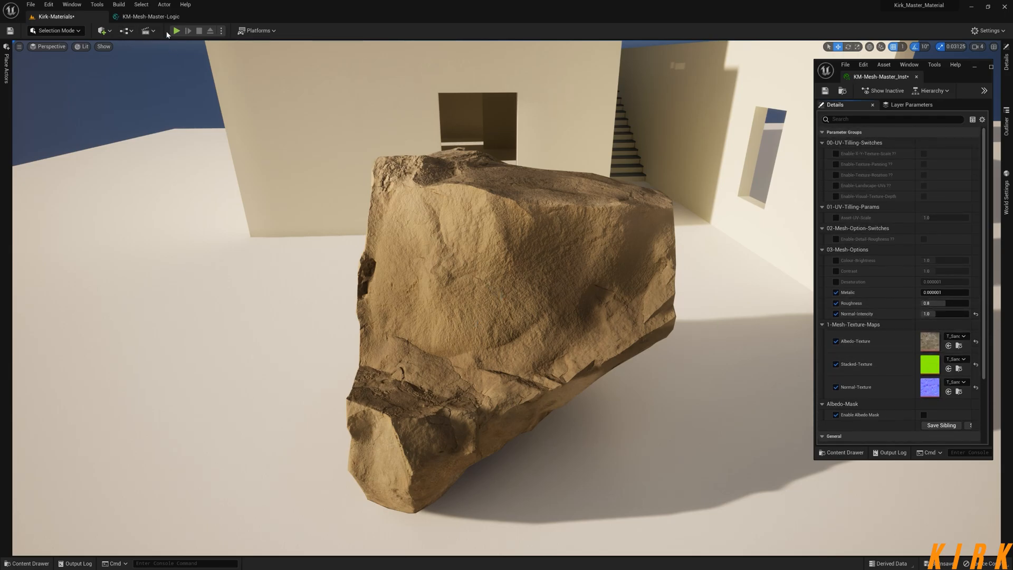
click(20, 563)
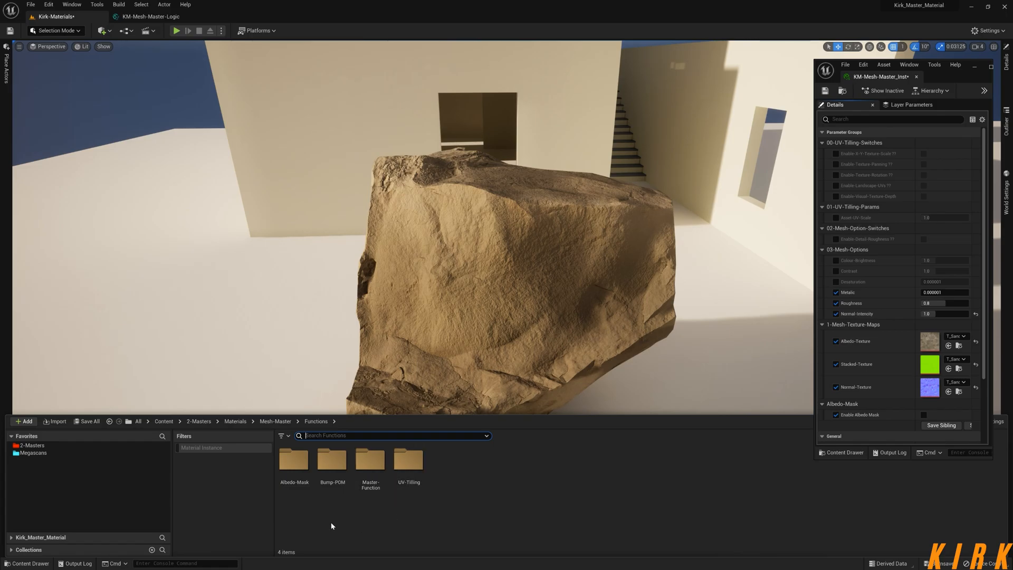
click(275, 421)
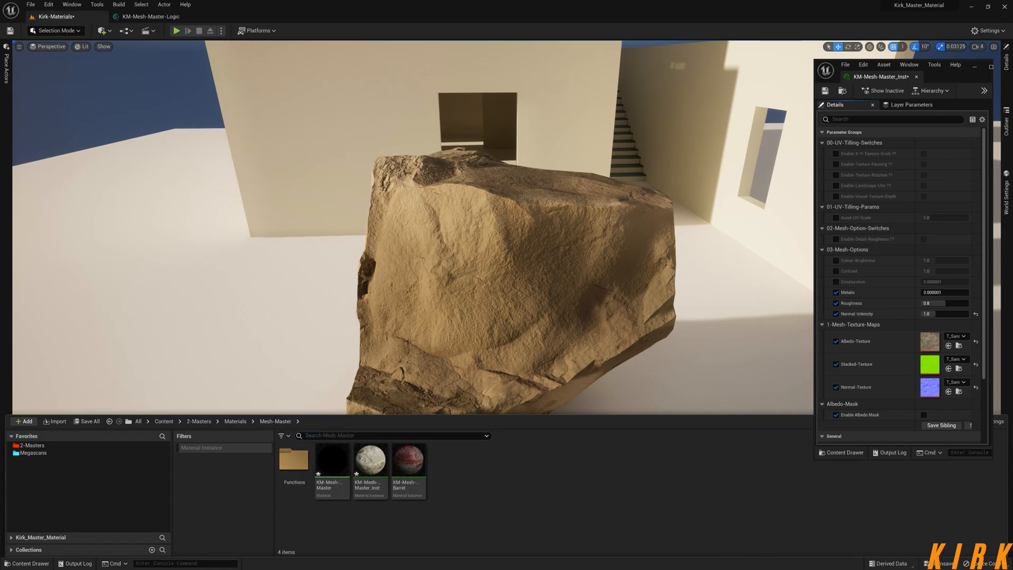
click(164, 18)
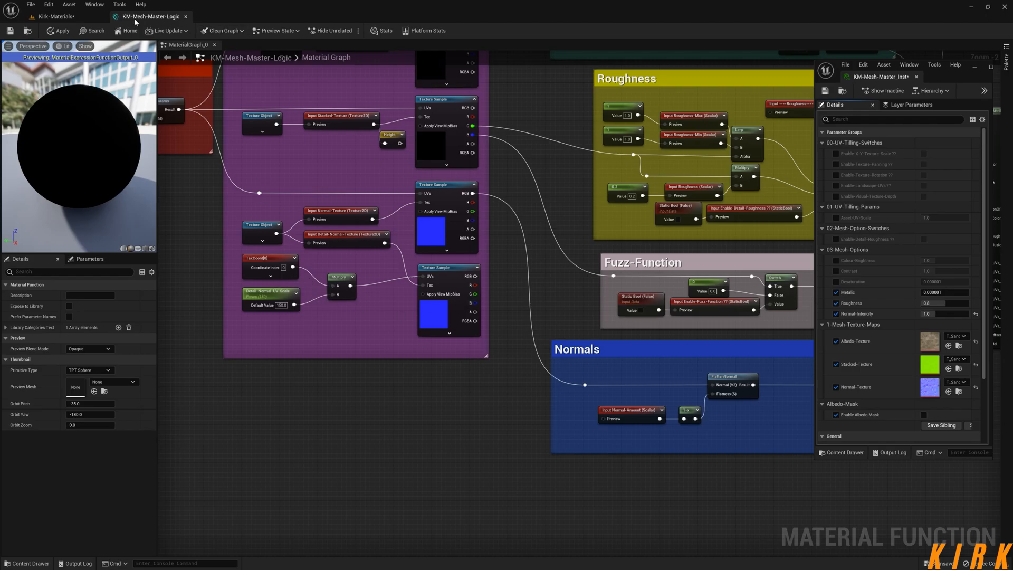
click(77, 19)
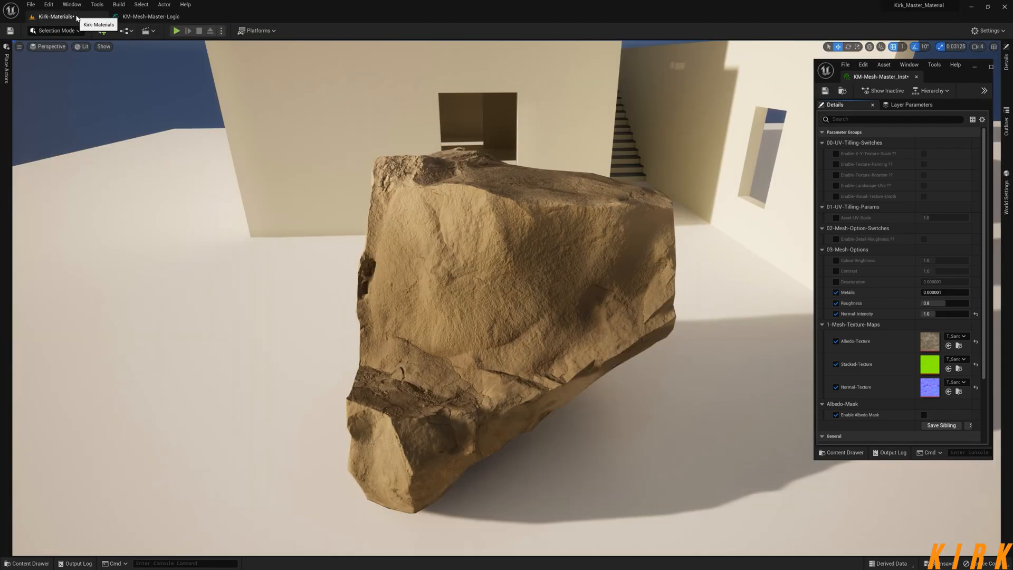
Create a folder named Normals inside the Mesh-Master Functions folder
click(27, 563)
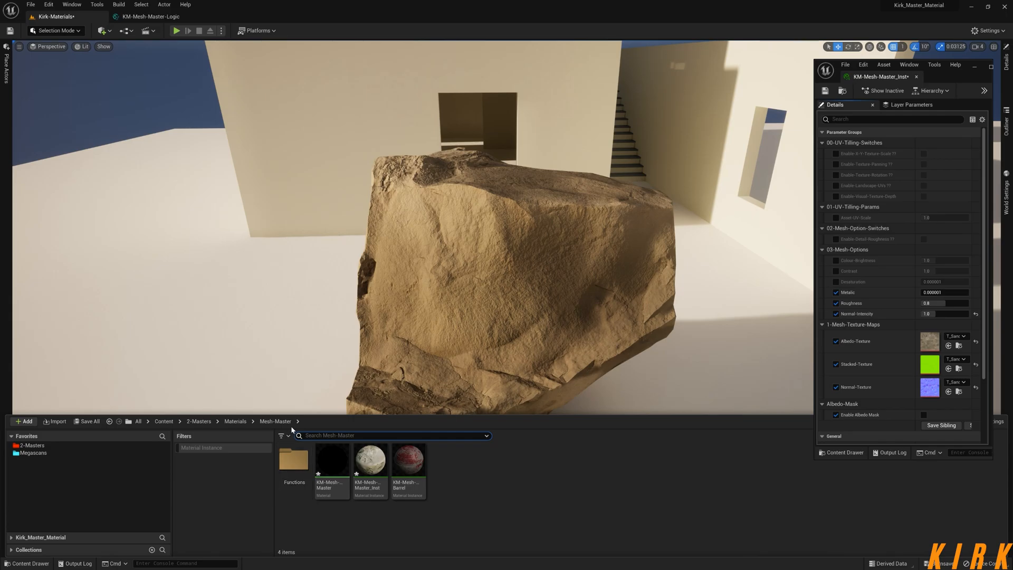
click(235, 422)
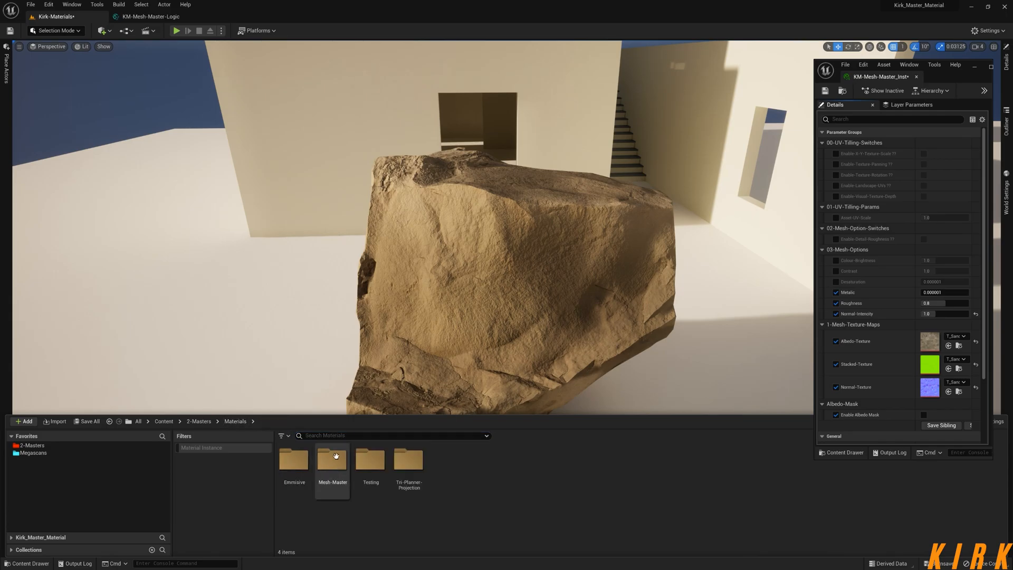
double_click(317, 470)
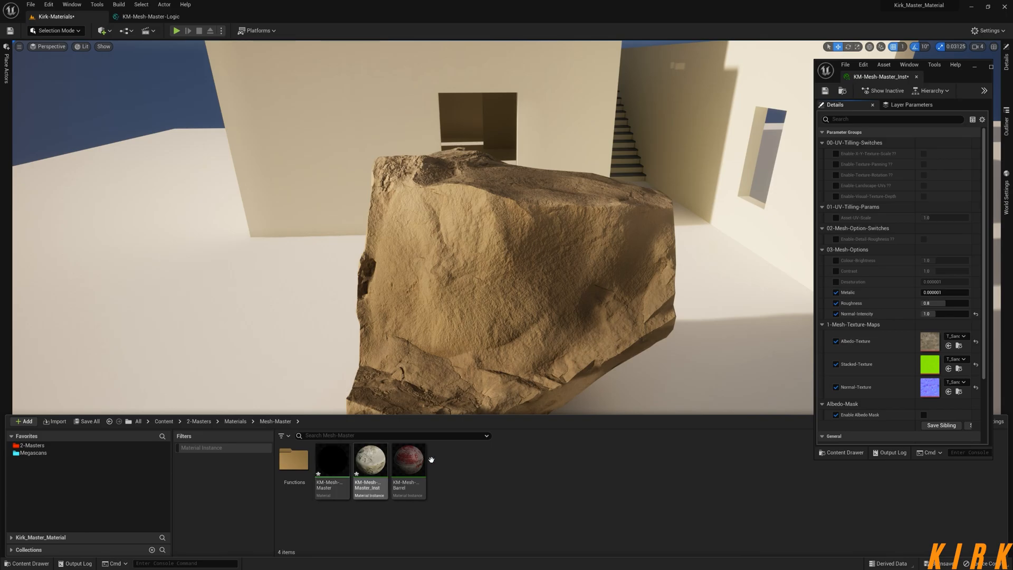
double_click(293, 460)
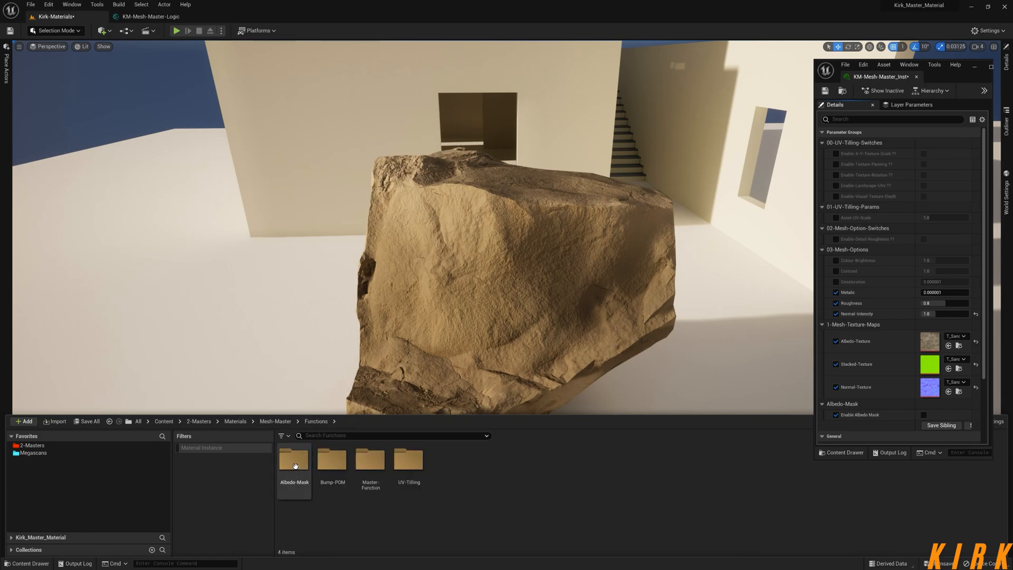
right_click(462, 466)
click(506, 222)
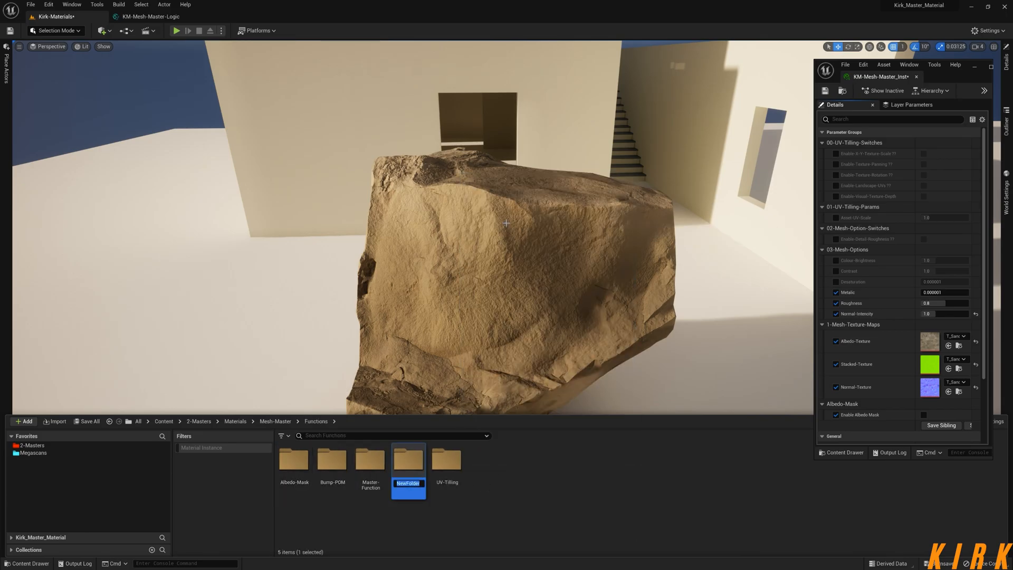
text(Normals)
key(Return)
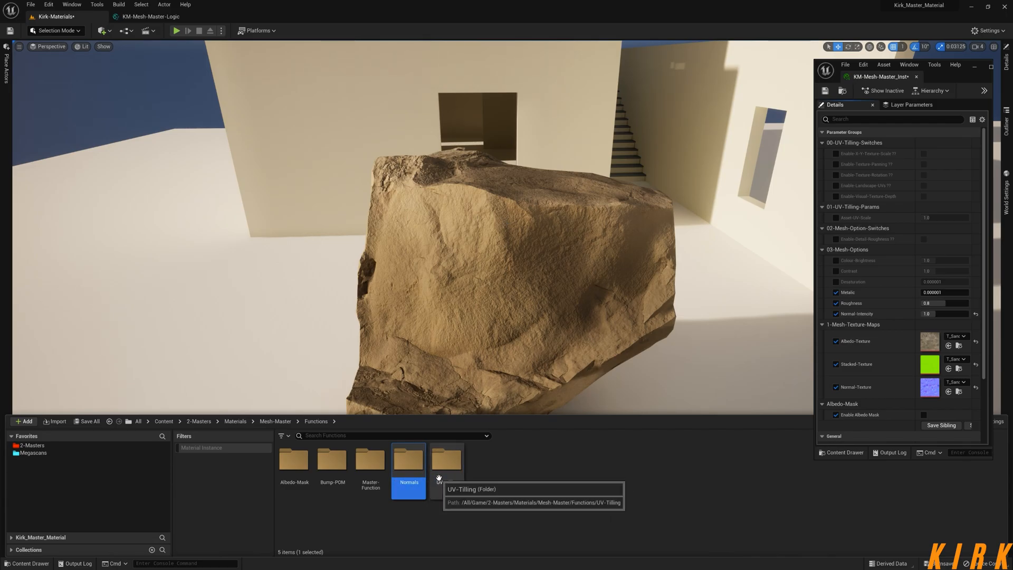
Open the Normals folder and create a new Material Function in it
double_click(409, 462)
right_click(411, 488)
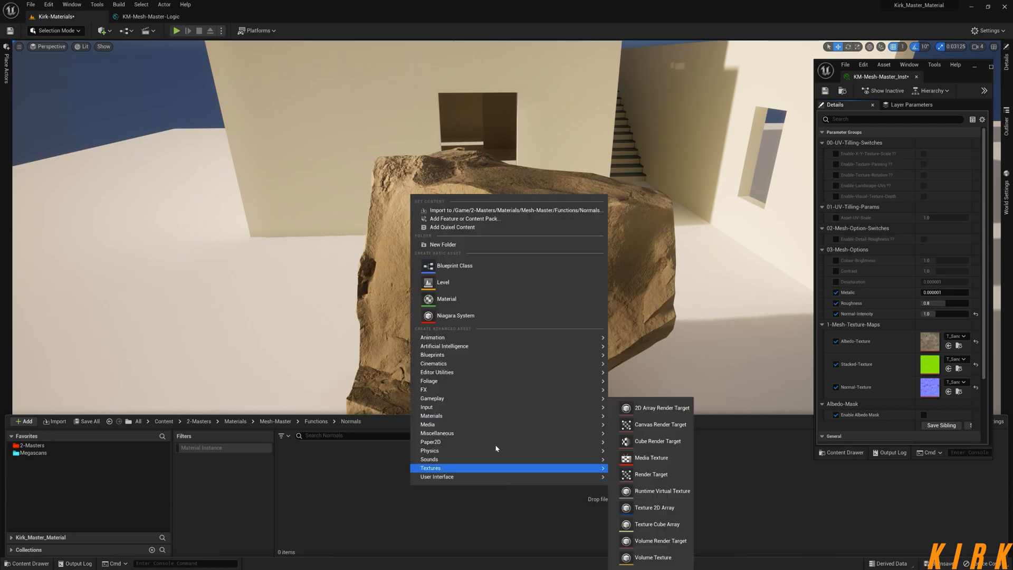
mouse_move(487, 417)
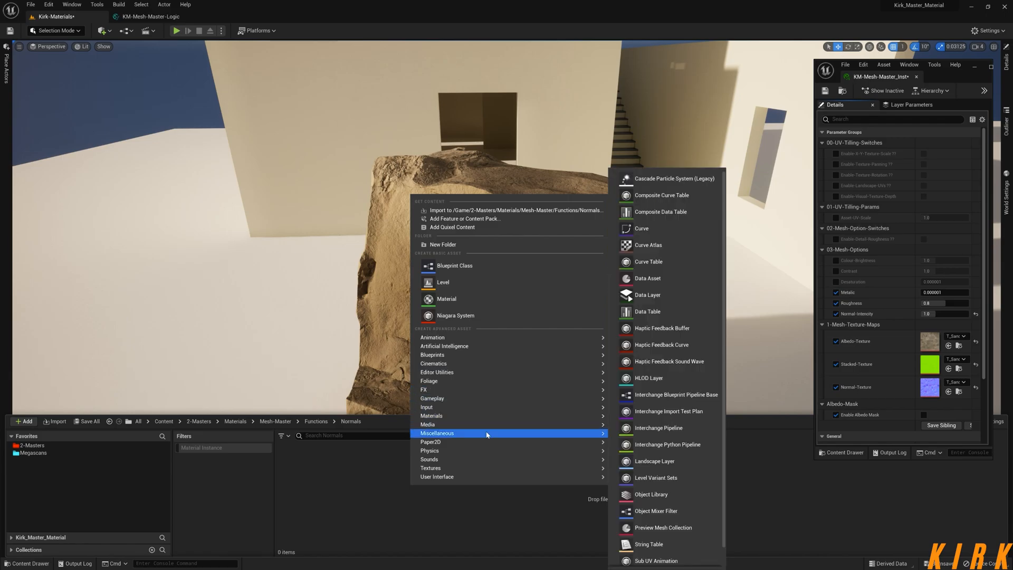
click(354, 490)
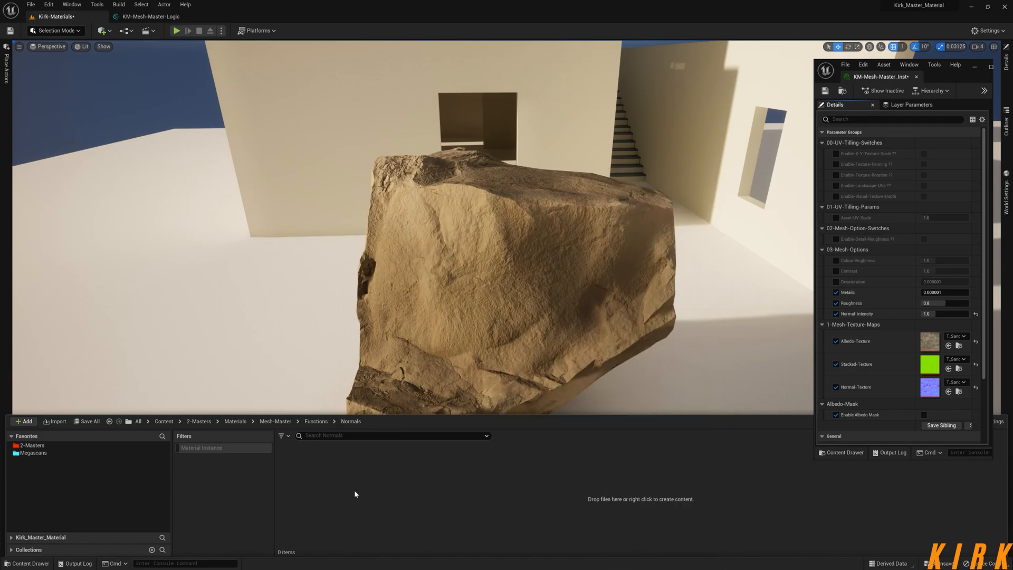
right_click(402, 477)
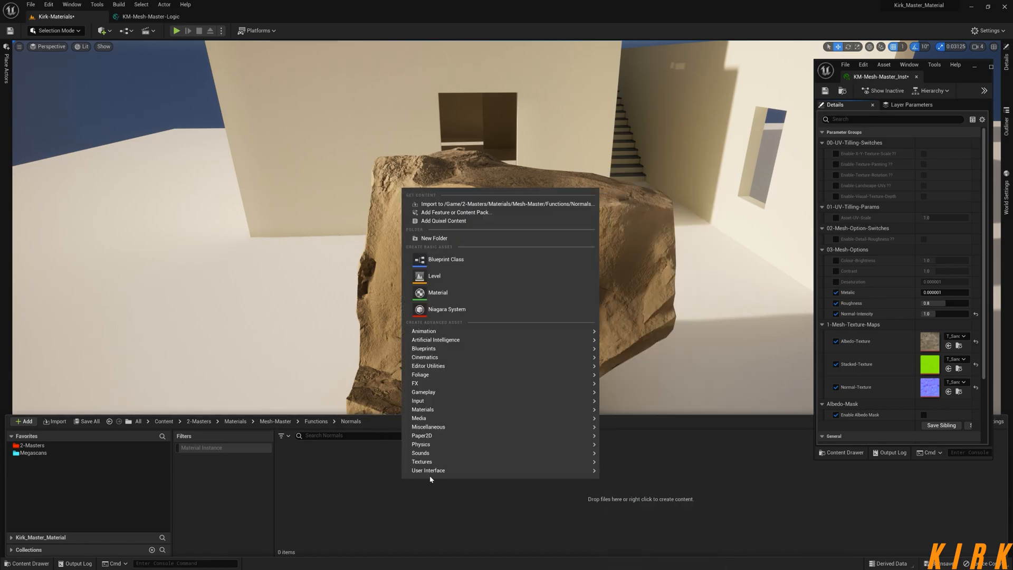
mouse_move(430, 410)
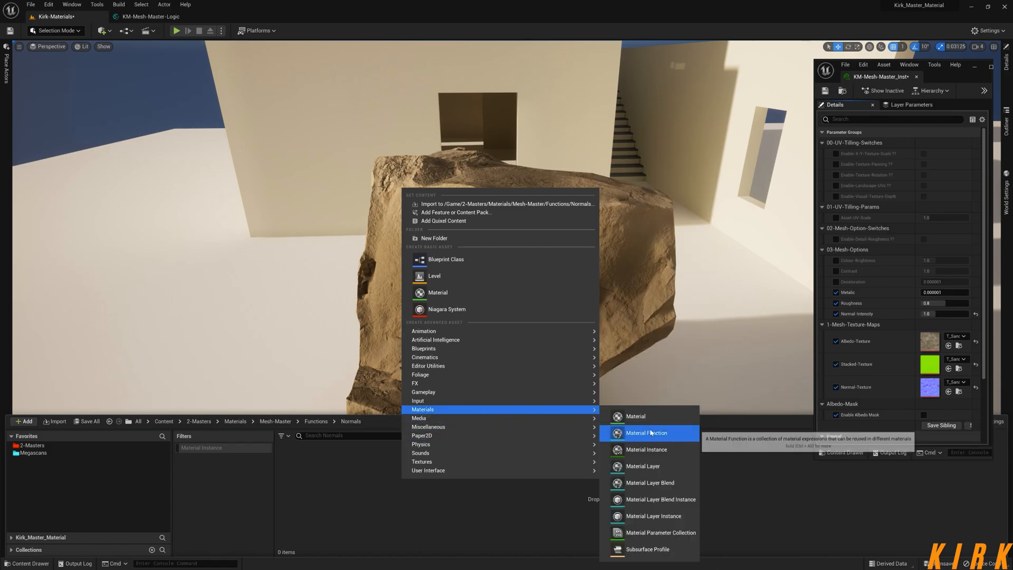
click(666, 432)
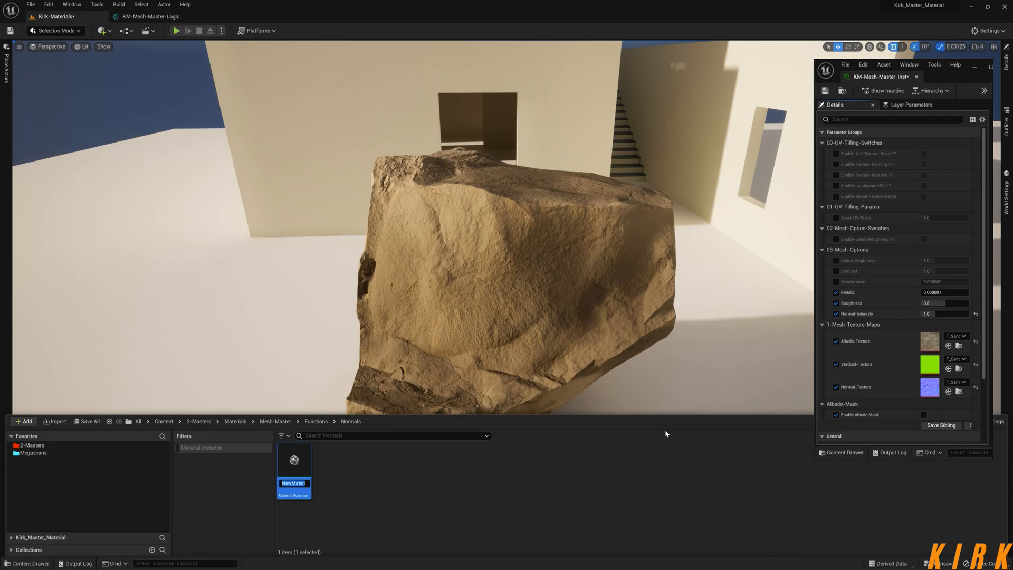
Name the new Material Function KM-Normal-Logic
text(K)
key(BackSpace)
key(BackSpace)
key(BackSpace)
text(test)
key(BackSpace)
key(BackSpace)
key(BackSpace)
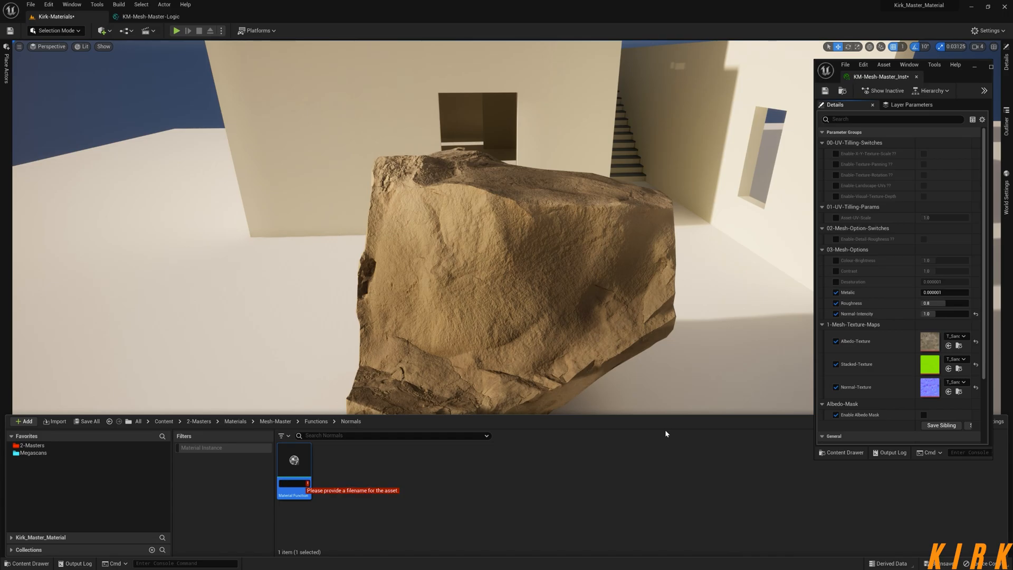
text(KM-)
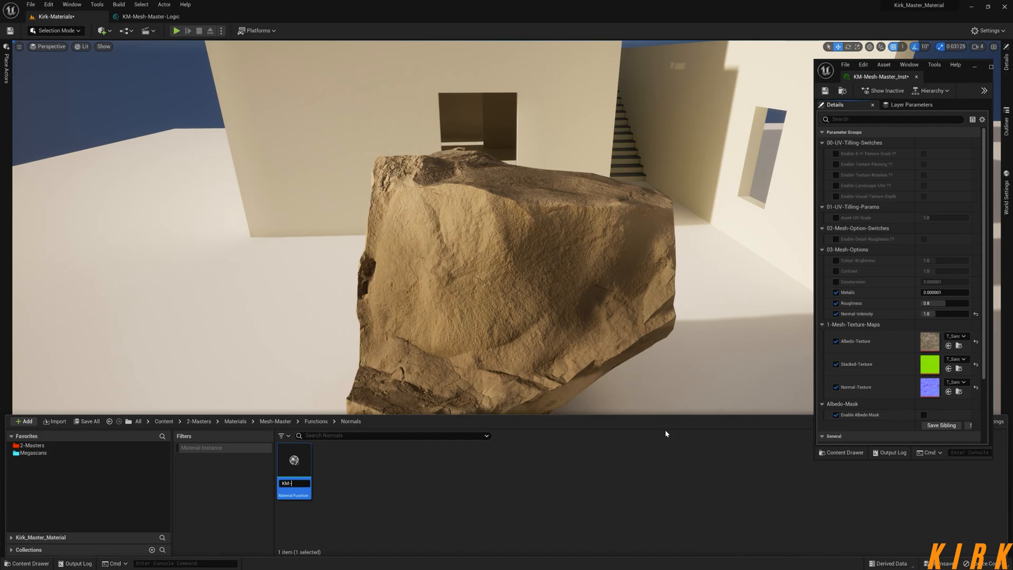
text(Normal-Logic)
key(Return)
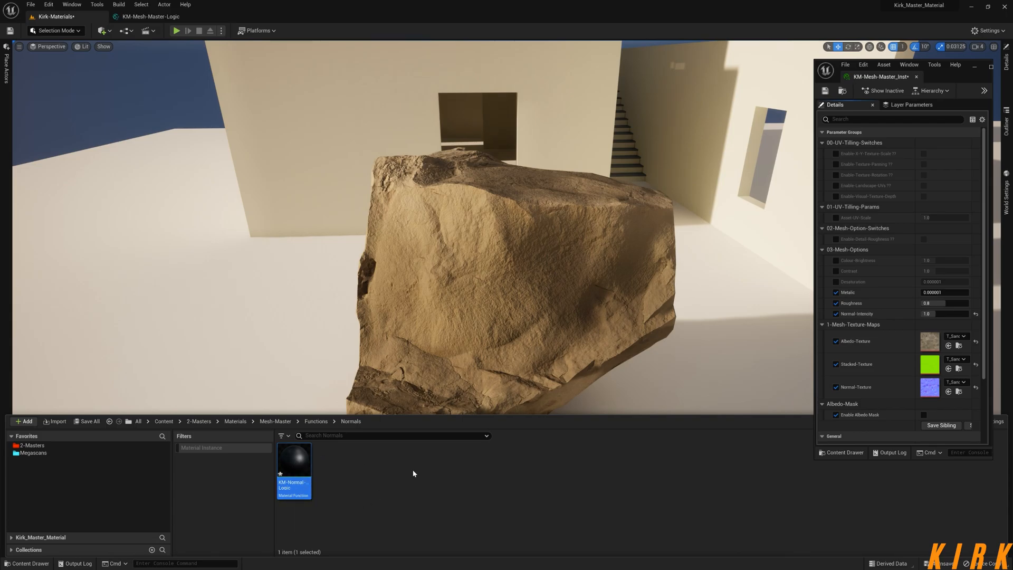
Duplicate the KM-Normal-Logic function and name the copy KM-Normal-Params
key(ctrl+d)
key(End)
key(BackSpace)
key(BackSpace)
key(BackSpace)
key(BackSpace)
key(BackSpace)
key(BackSpace)
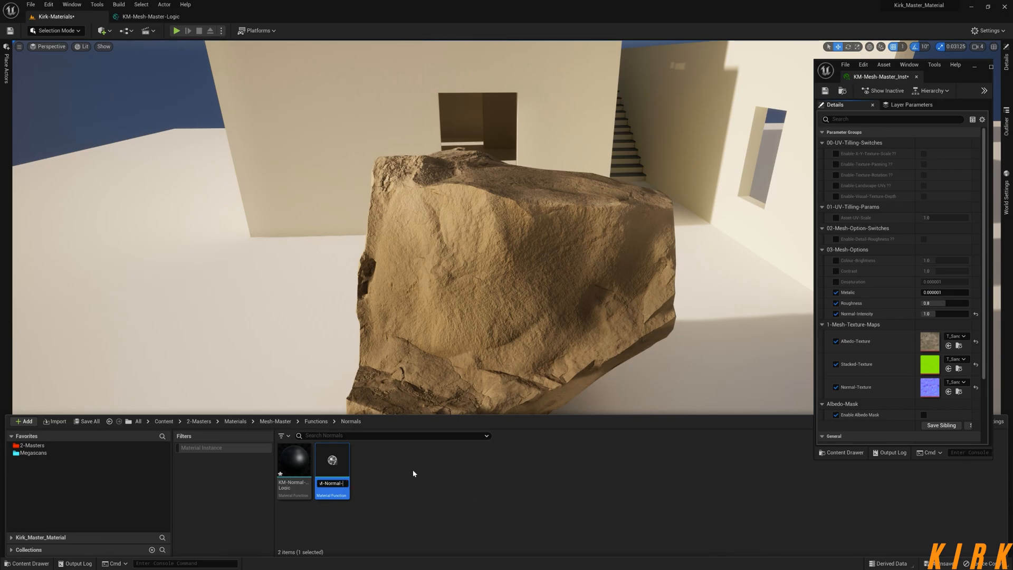
text(Detail)
key(Return)
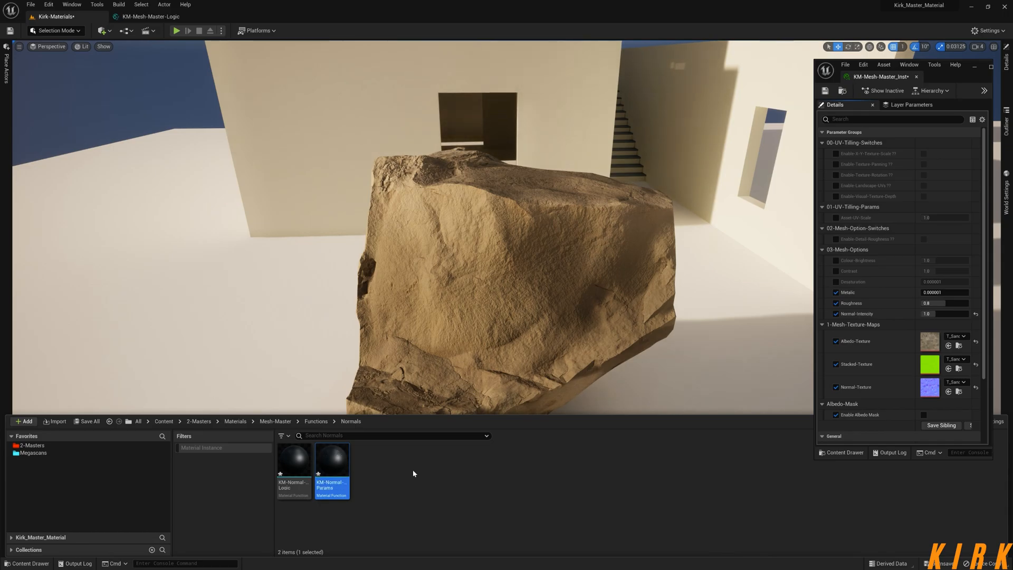
Open KM-Normal-Logic for editing and clear the graph area by hiding the stats and closing the KM-Mesh-Master_Inst window
double_click(294, 462)
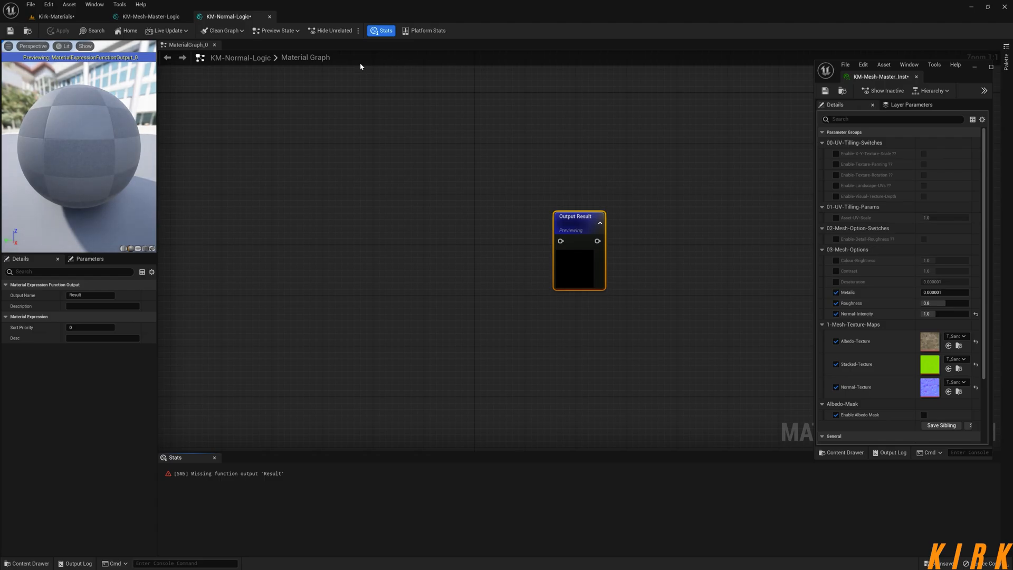
click(385, 34)
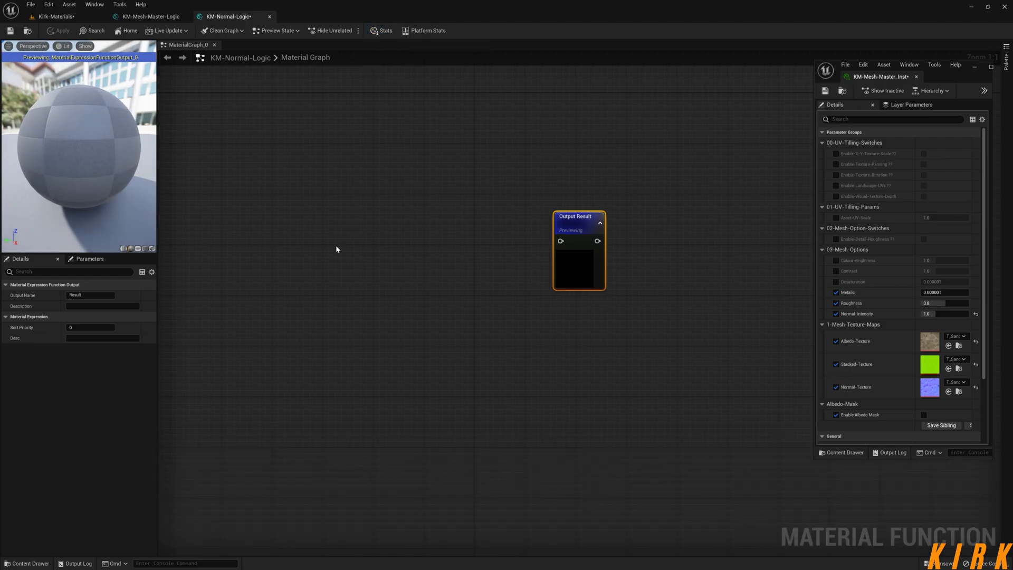
right_drag(335, 250, 437, 268)
right_drag(551, 269, 477, 271)
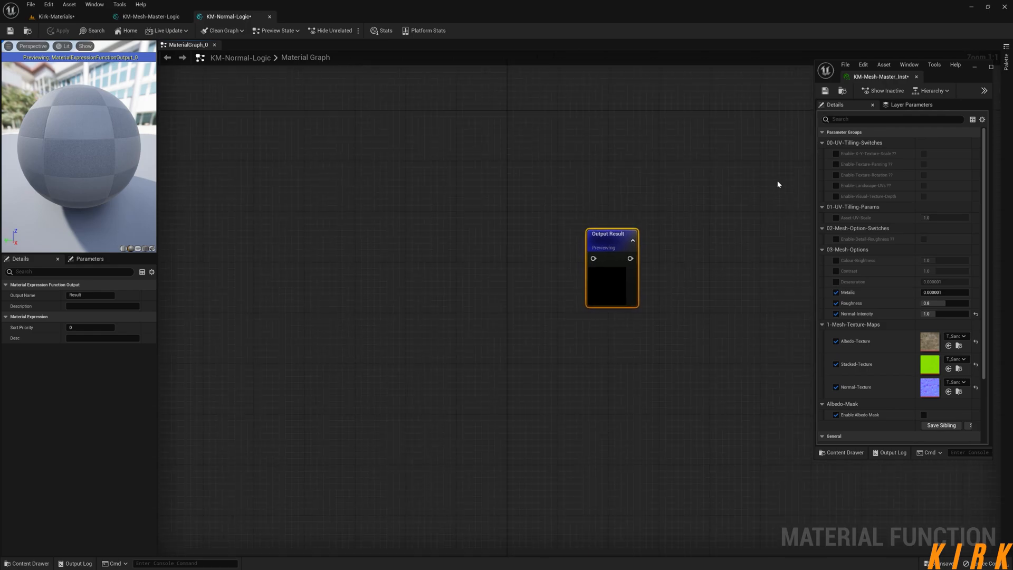
click(917, 77)
right_drag(386, 273, 497, 299)
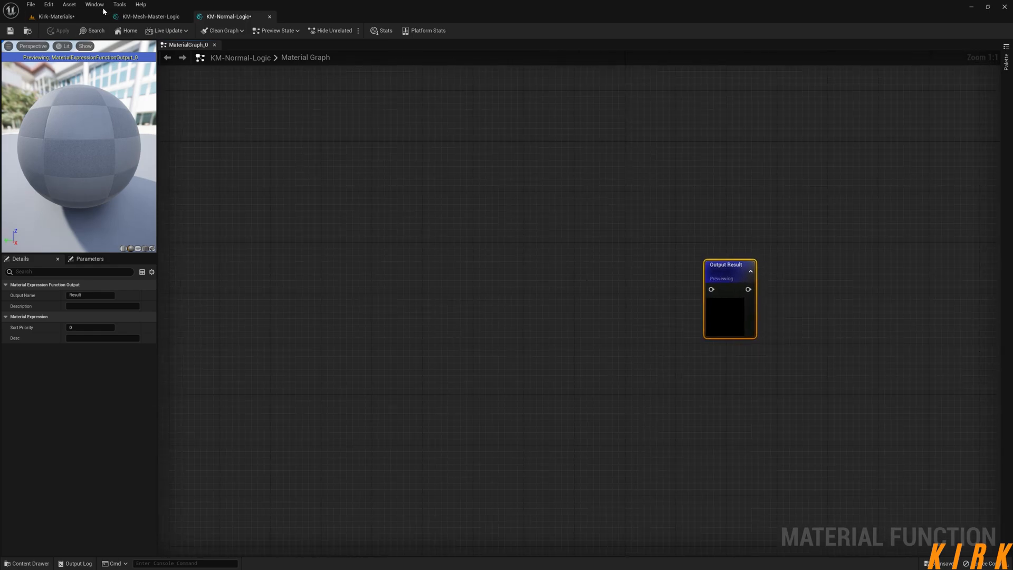
Review the Normal-Texture and Detail-Normal-Texture inputs in the KM-Mesh-Master-Logic graph
click(139, 17)
right_drag(465, 183, 375, 166)
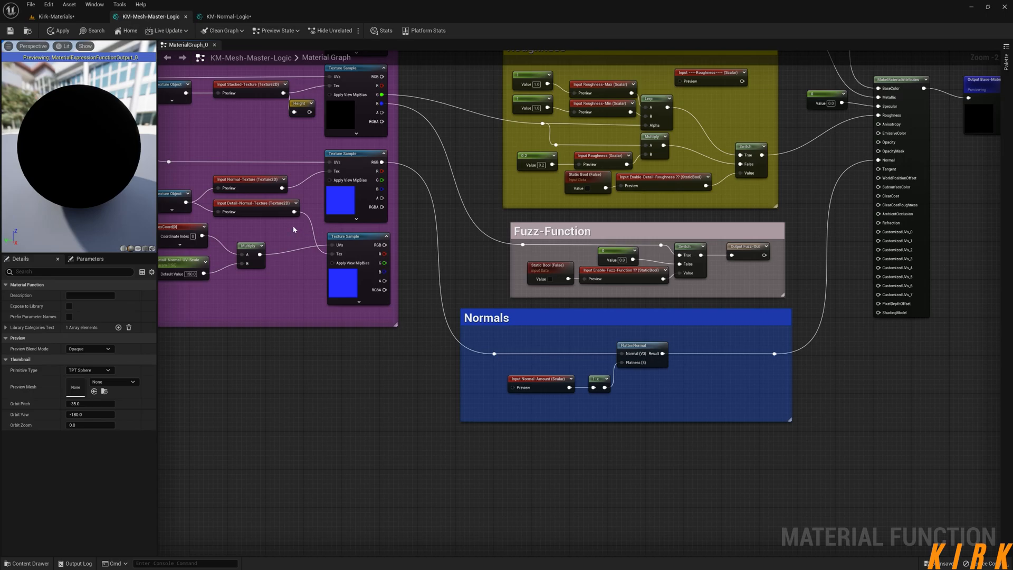
drag(307, 174, 240, 209)
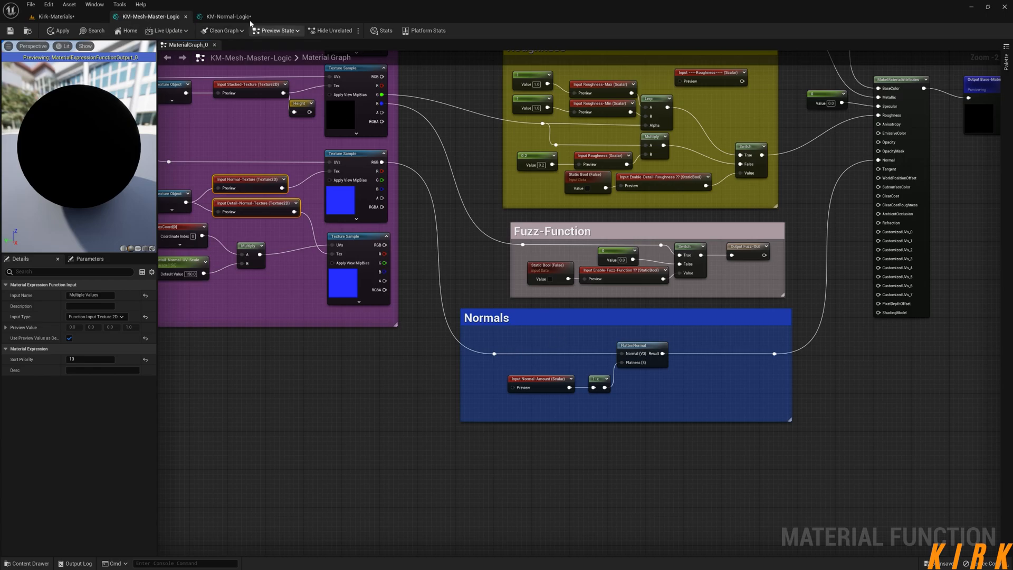
Add a FunctionInput node to the KM-Normal-Logic graph, well ahead of the output node, and name it Normal-Texture
click(235, 16)
right_click(388, 218)
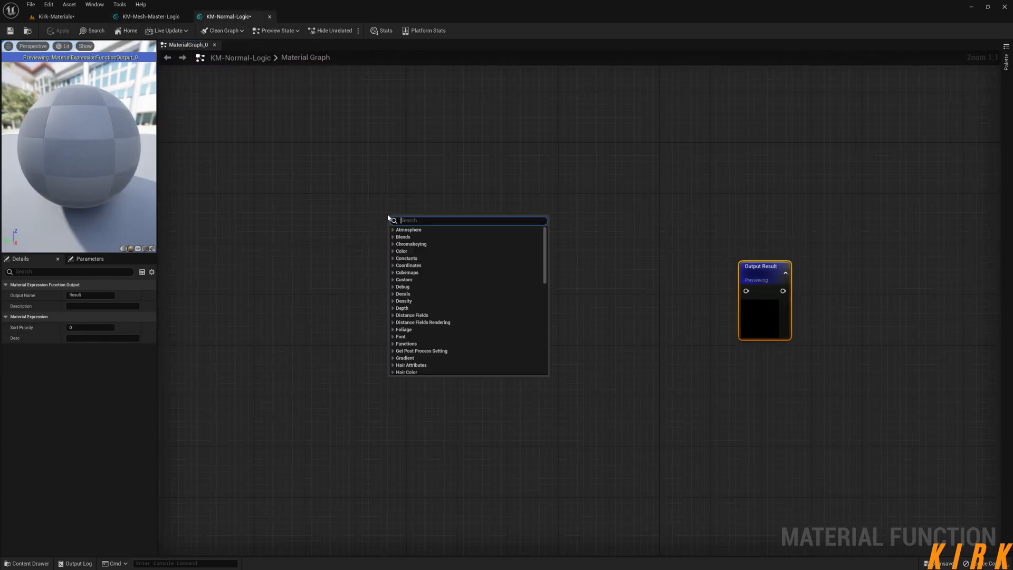
text(input)
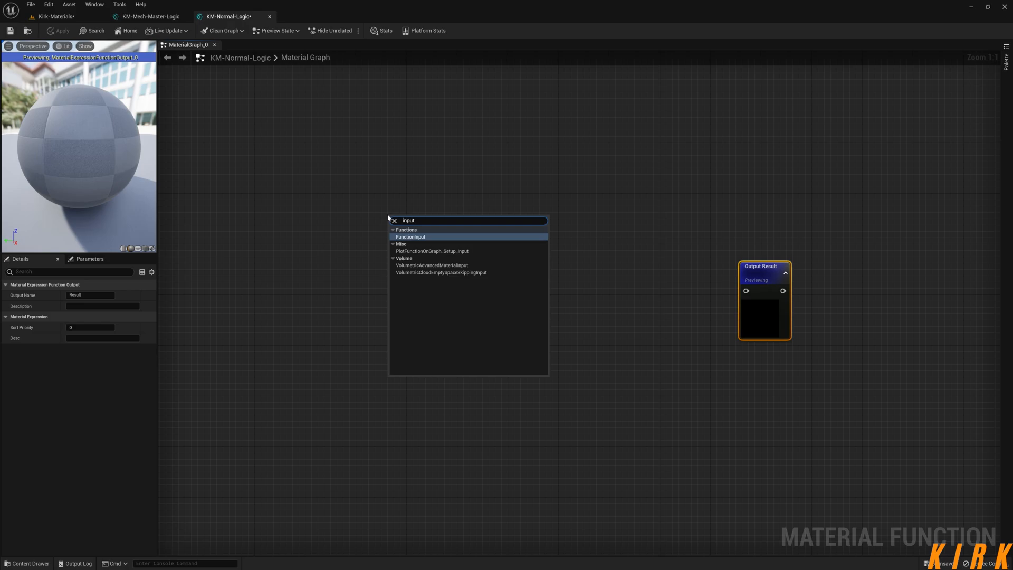
key(Return)
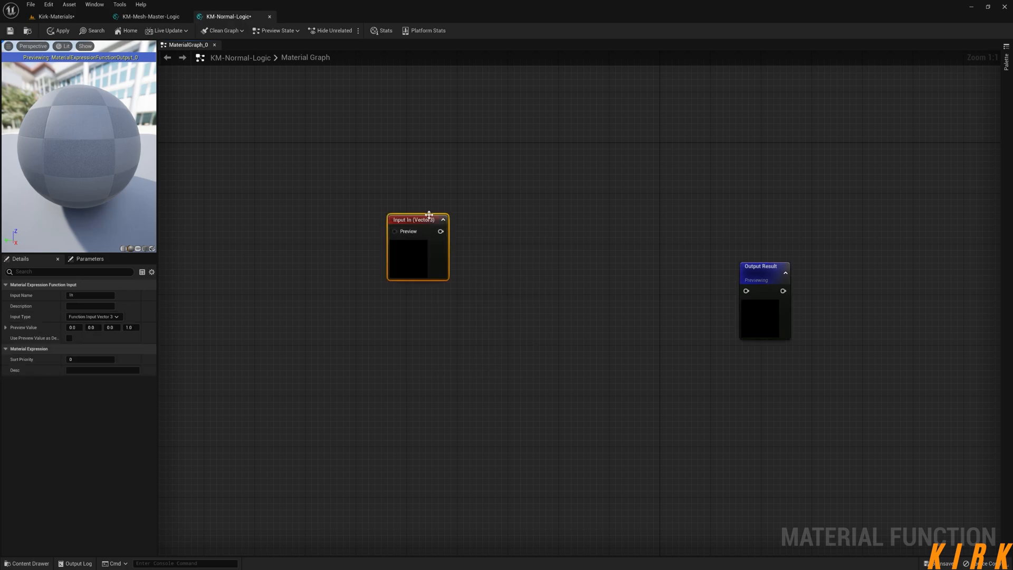
drag(414, 219, 370, 222)
click(86, 296)
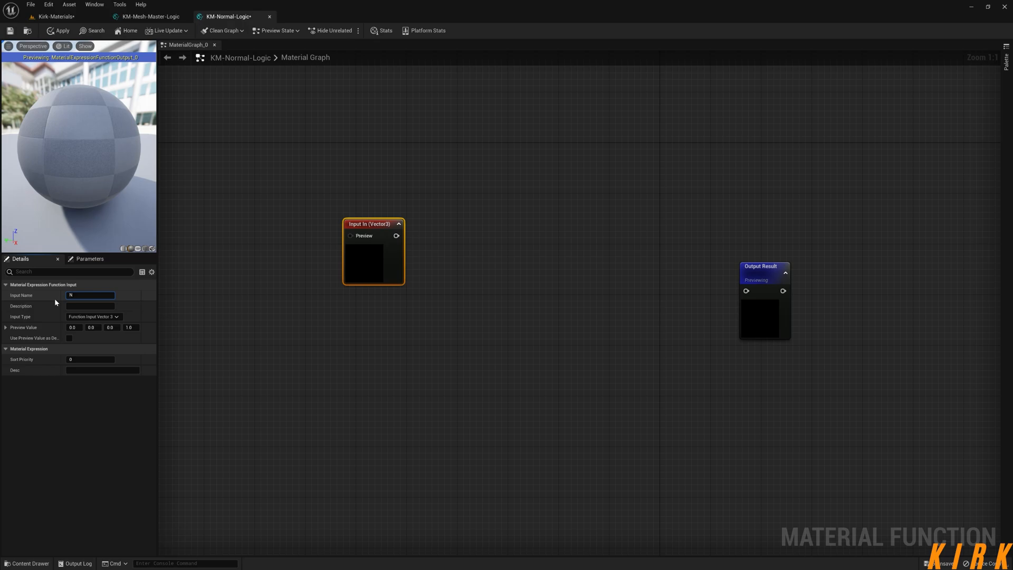
text(Normal-Texture)
click(328, 317)
Add a second FunctionInput node named Detail-Normal-Texture and place it below the Normal-Texture input
right_click(368, 329)
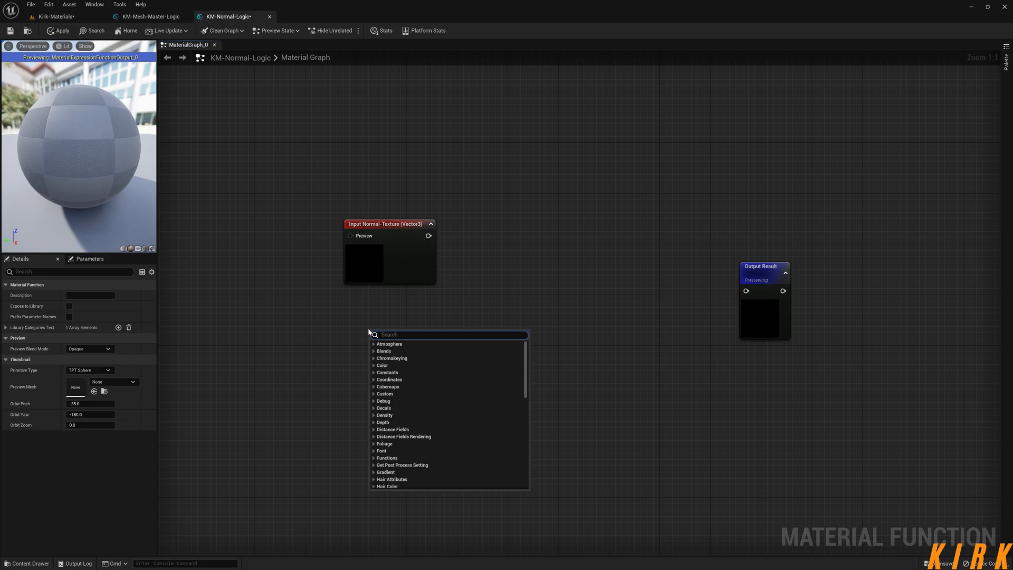
text(input)
key(Return)
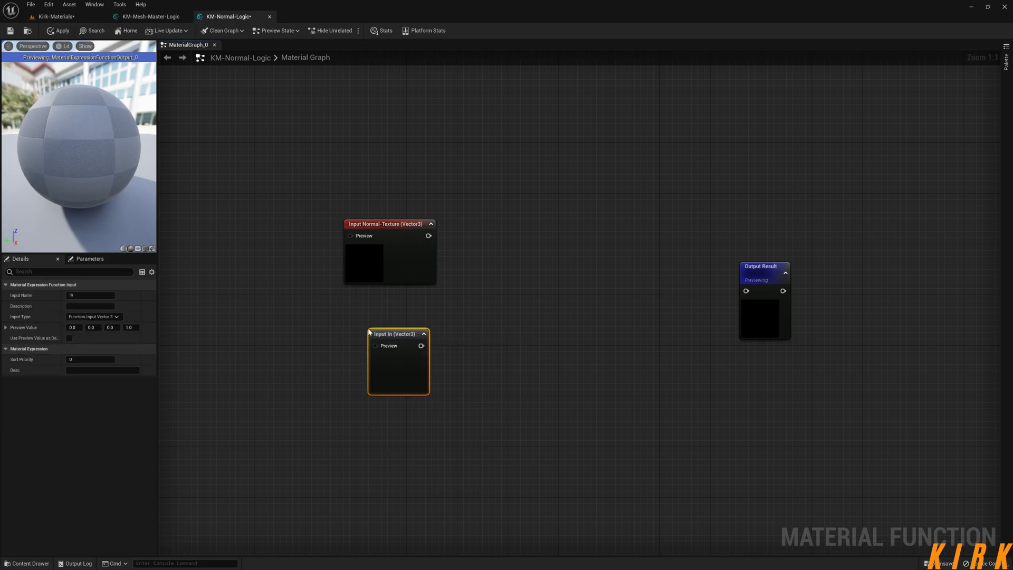
click(87, 295)
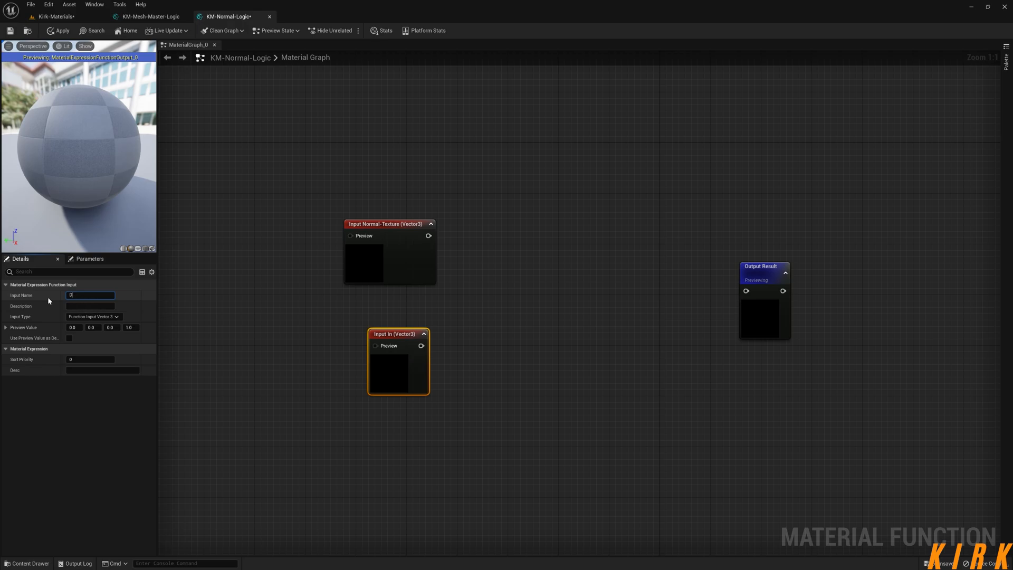
text(Detail-Normal-Texture)
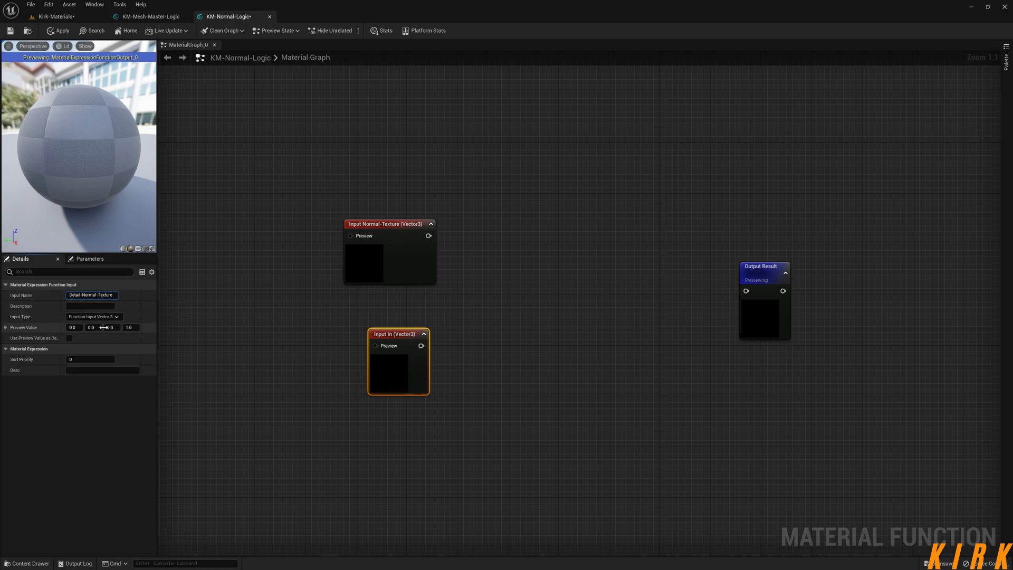
key(Return)
drag(433, 334, 408, 313)
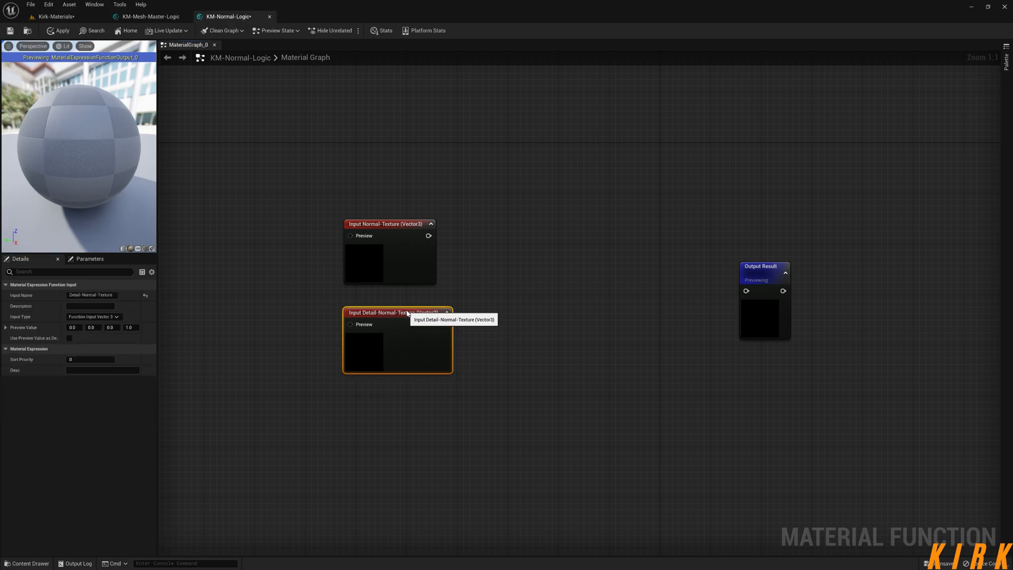
Collapse the previews of both texture inputs and space them and the output node farther apart in the KM-Normal-Logic graph
click(150, 16)
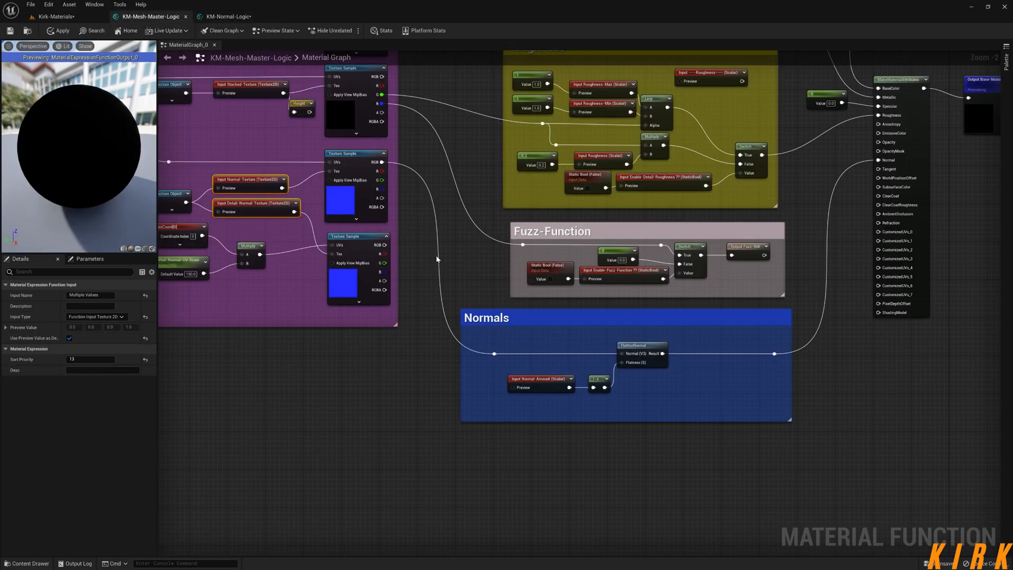
click(239, 18)
right_drag(557, 310, 447, 302)
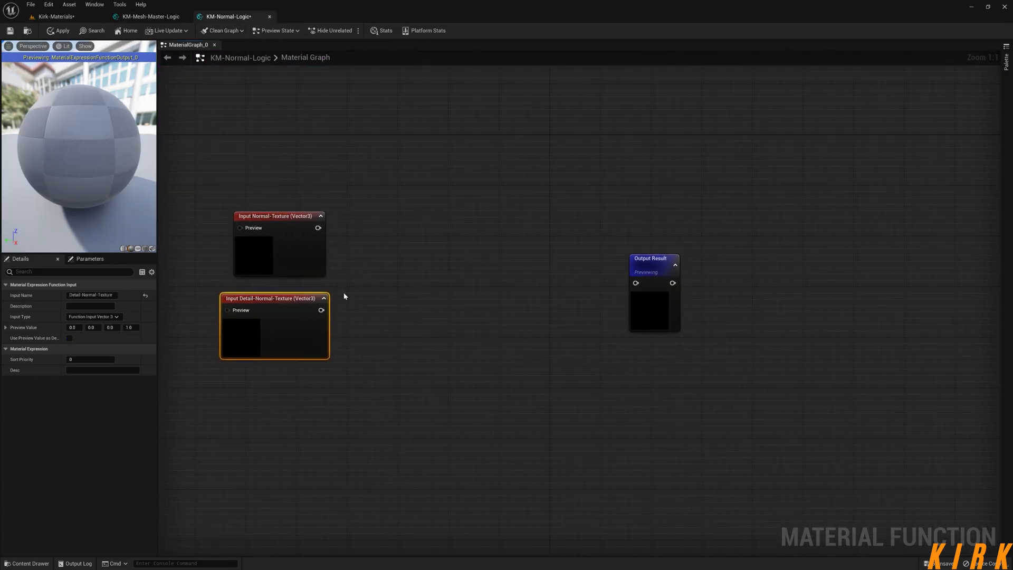
click(319, 292)
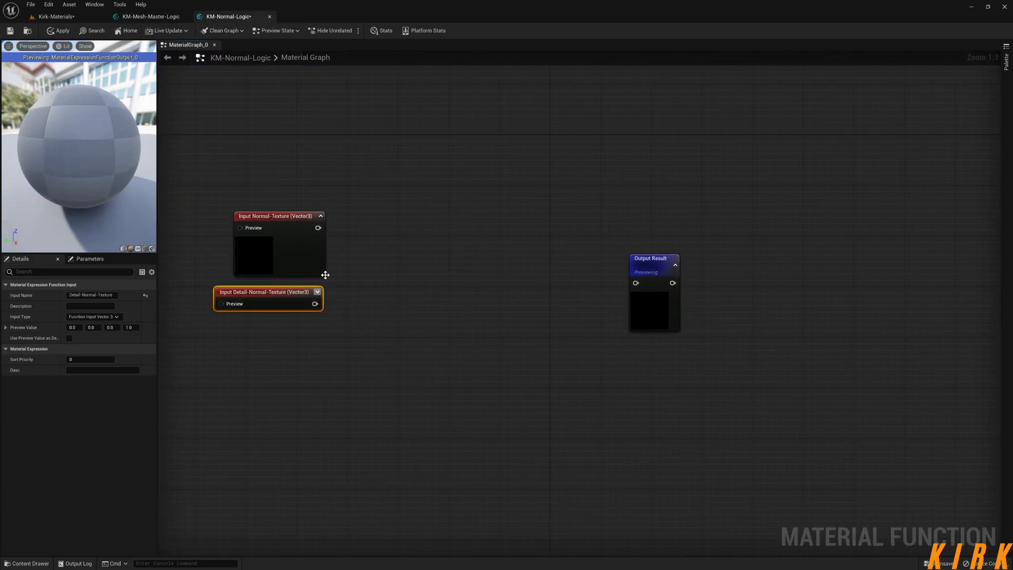
click(320, 215)
drag(296, 213, 284, 207)
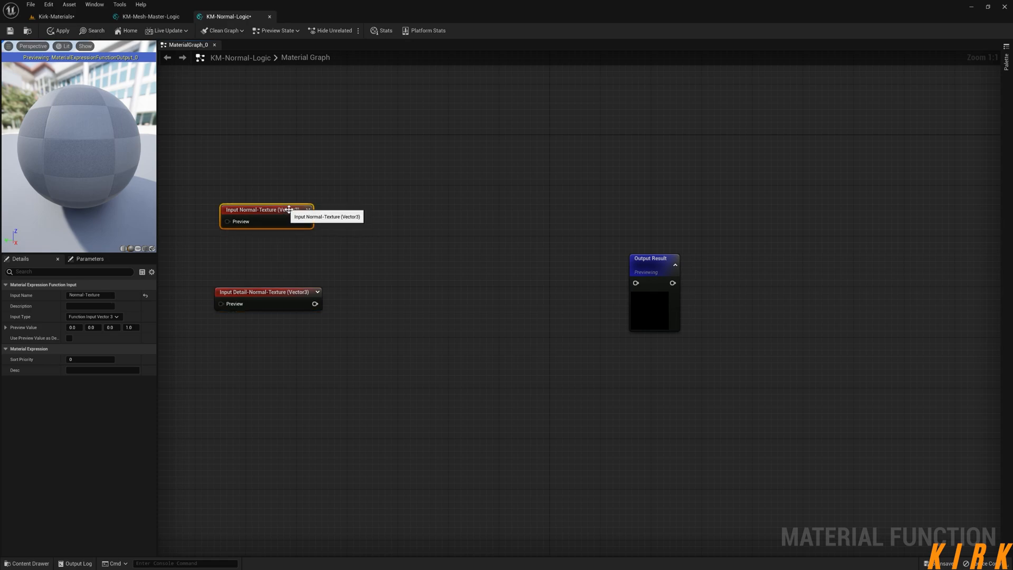
drag(284, 300, 278, 326)
drag(647, 264, 738, 226)
key(Home)
drag(372, 264, 360, 228)
Add a ComponentMask node for the R and G channels, fed by the Normal-Texture input
scroll(429, 238, up, 4)
right_drag(479, 276, 494, 297)
scroll(475, 275, down, 1)
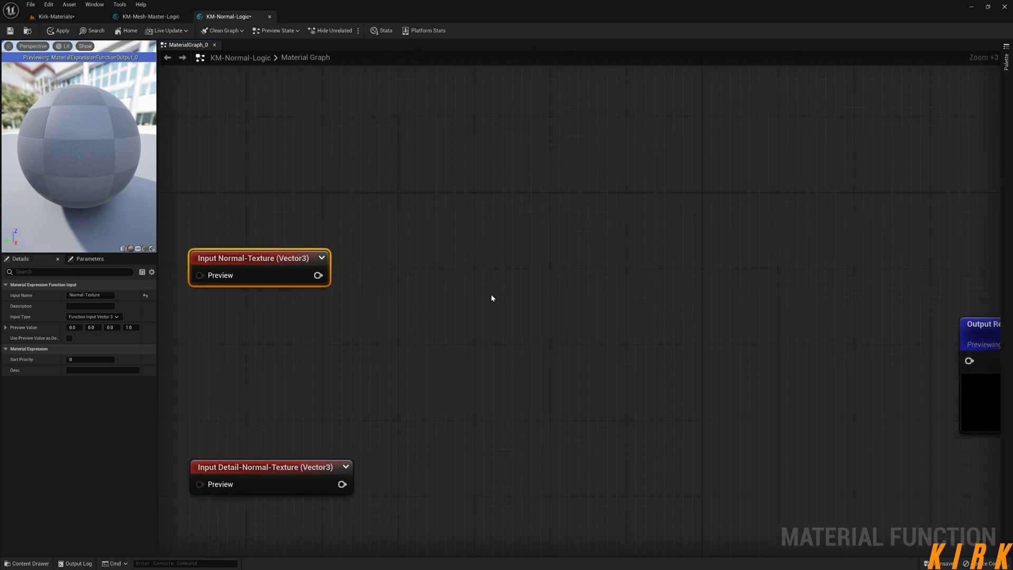
right_drag(397, 309, 435, 316)
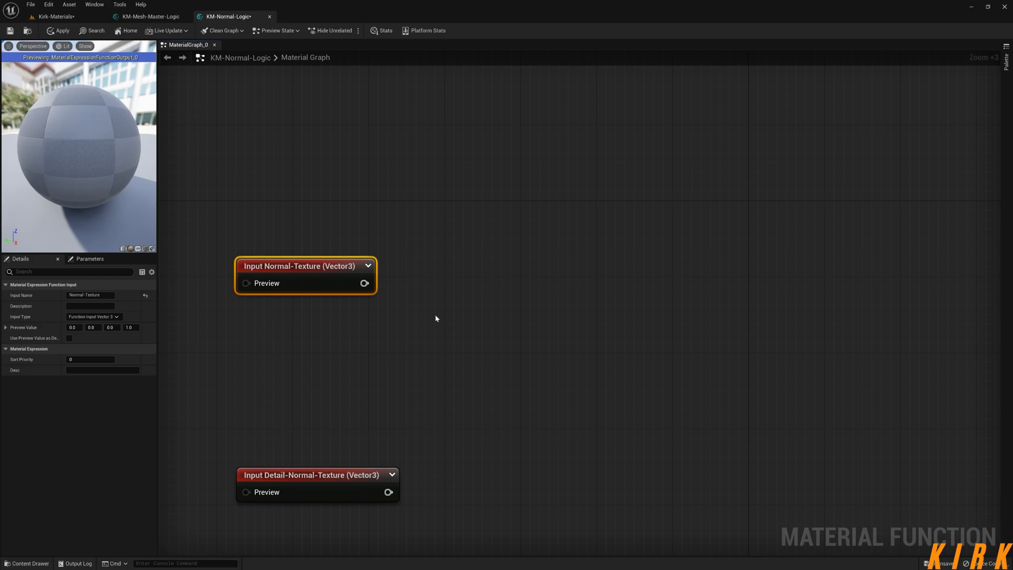
right_drag(498, 305, 475, 344)
scroll(467, 363, down, 2)
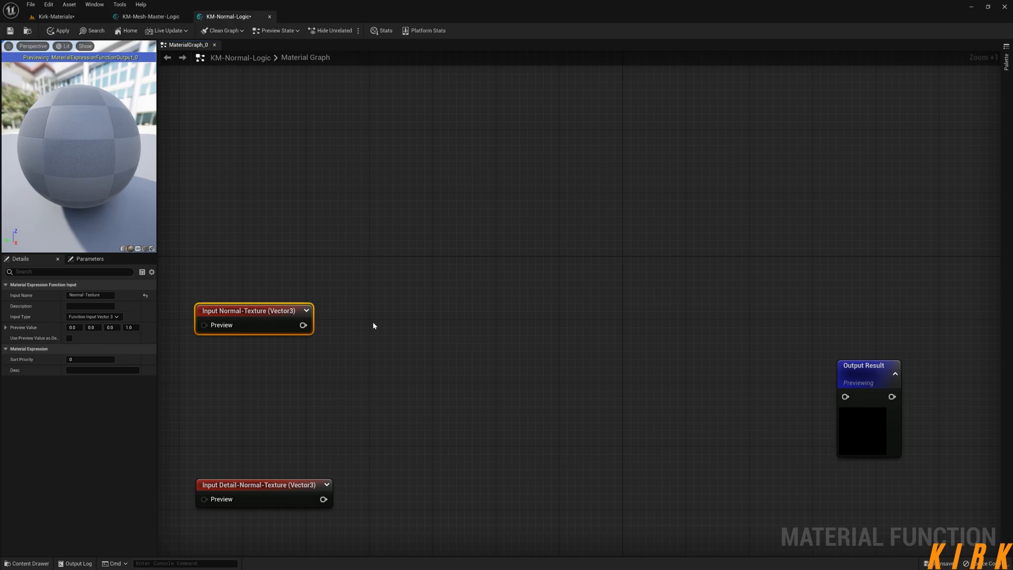
drag(303, 325, 408, 259)
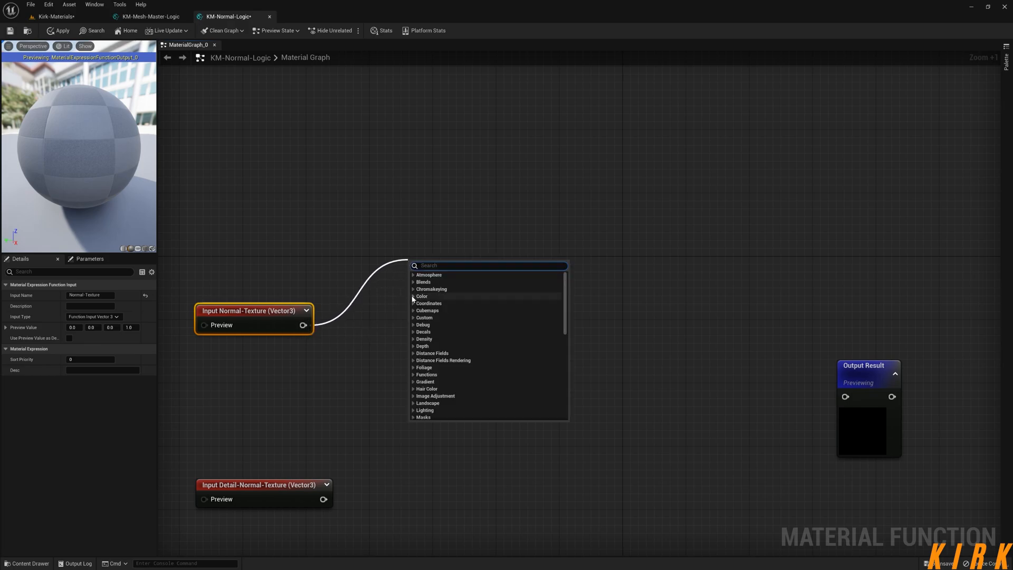
text(compon)
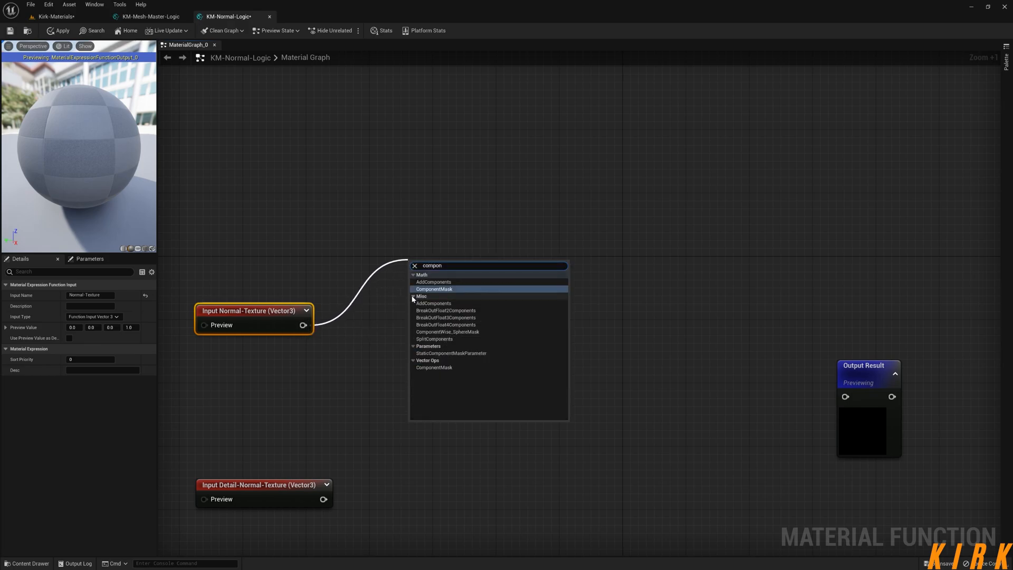
key(Return)
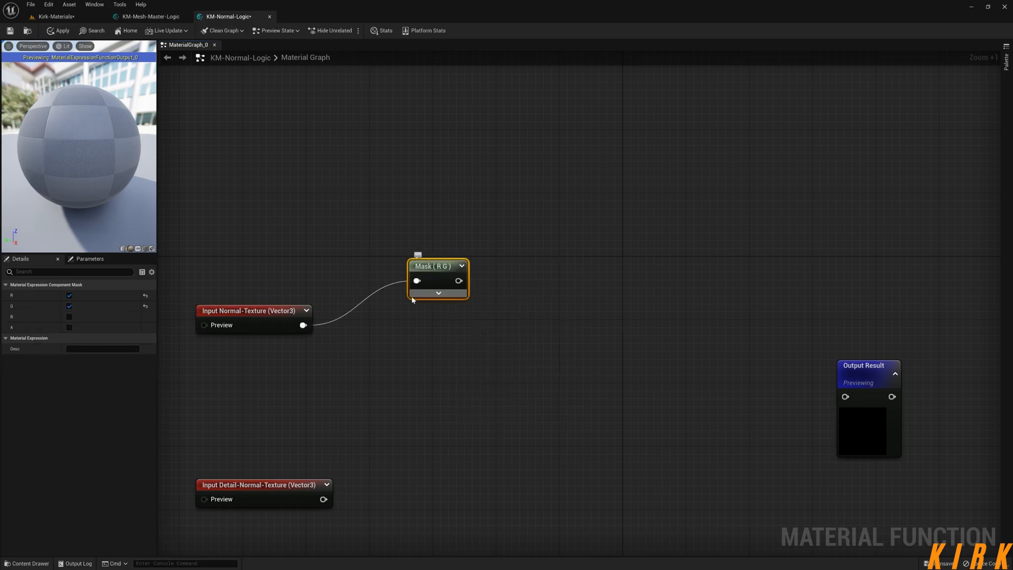
Duplicate the R G mask, feed the copy from Normal-Texture, and place the two masks above and below that input
key(ctrl+c)
key(ctrl+v)
drag(420, 389, 435, 366)
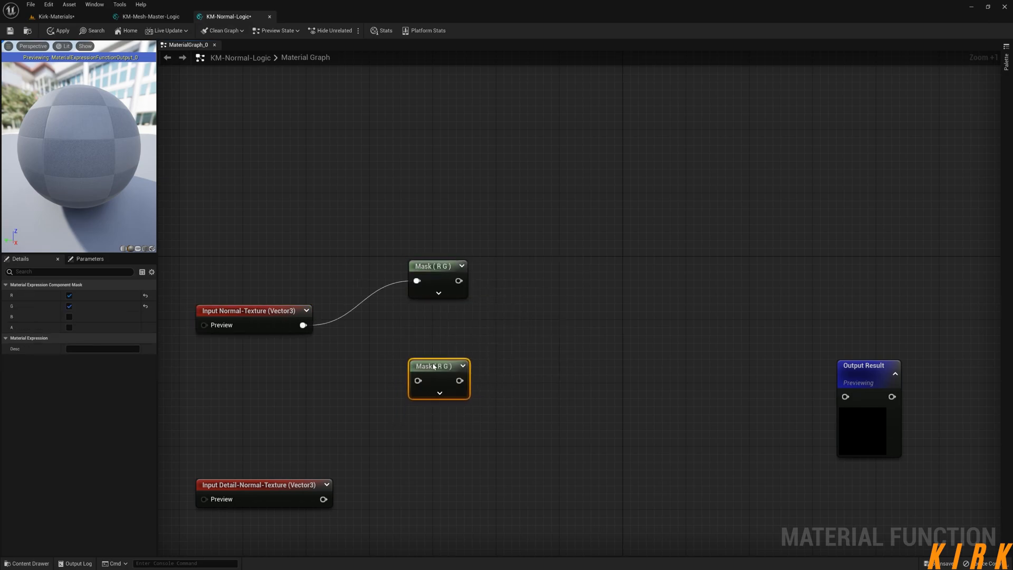
drag(303, 325, 436, 368)
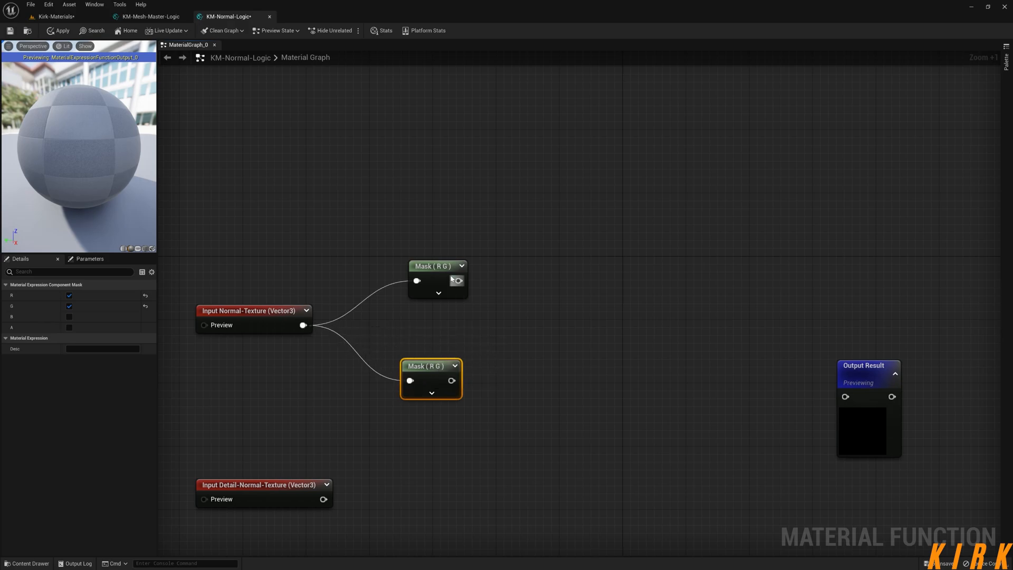
drag(429, 268, 421, 240)
Set the lower mask to pass only the B channel
click(434, 364)
click(69, 317)
click(69, 306)
click(70, 295)
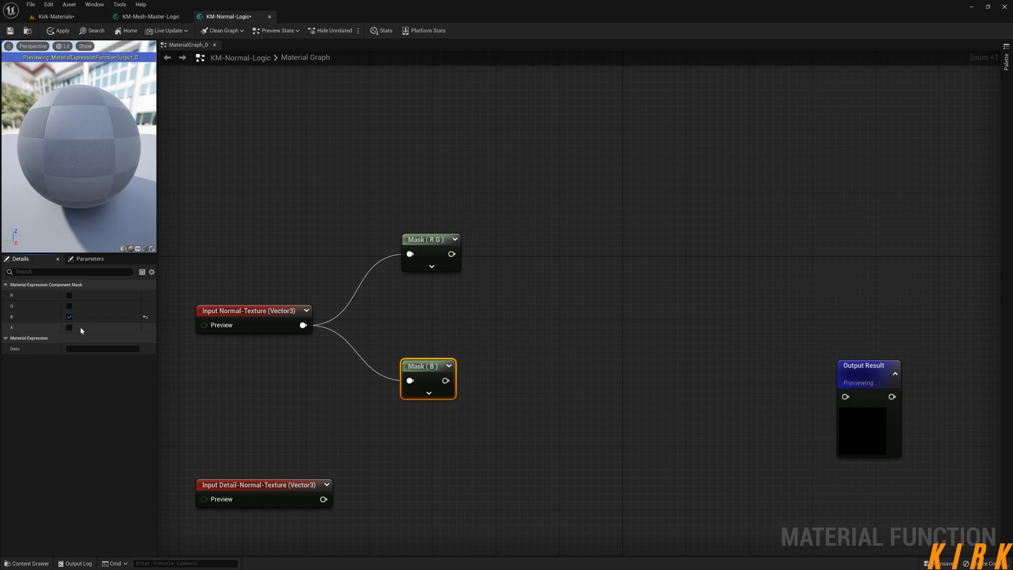
click(403, 413)
click(428, 372)
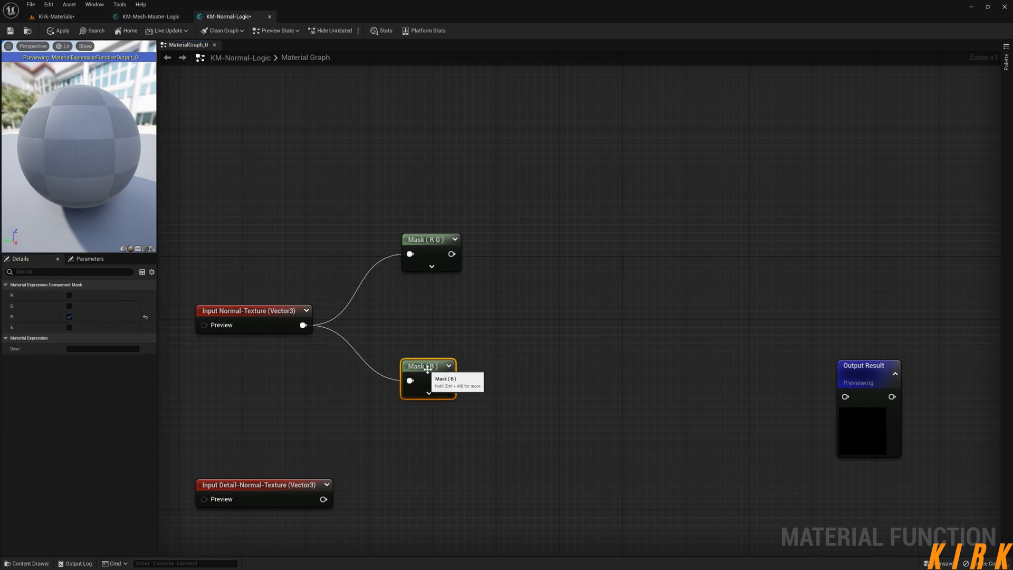
click(540, 353)
Add a Multiply node with the R G mask's output connected to its A input
right_drag(539, 353, 476, 369)
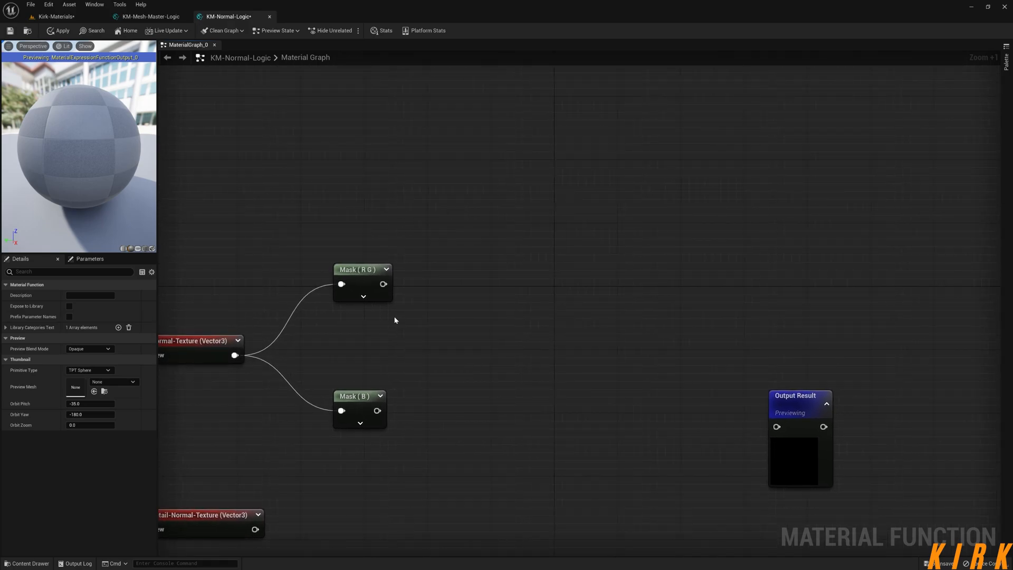
drag(383, 284, 503, 287)
text(mul)
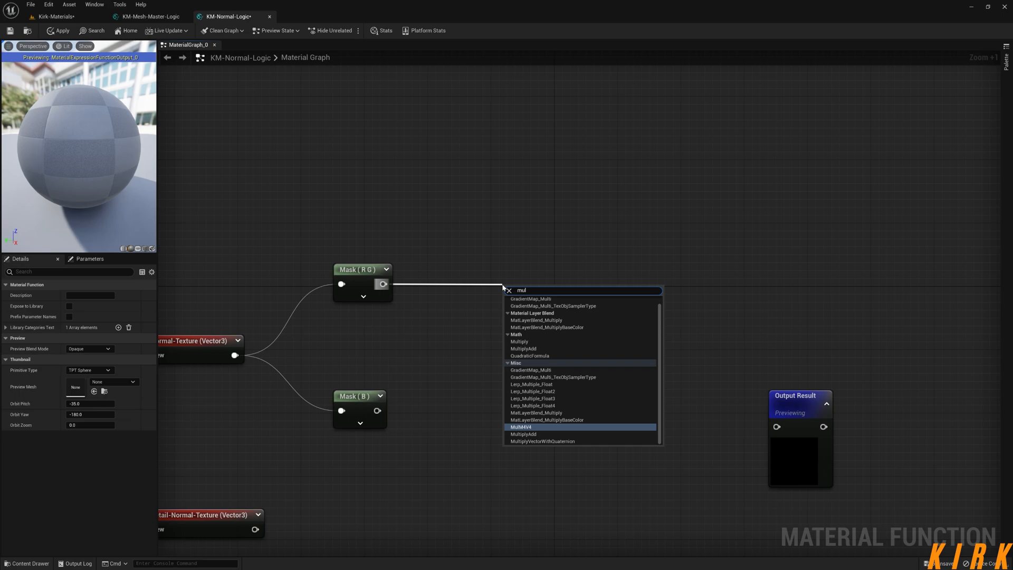
click(523, 342)
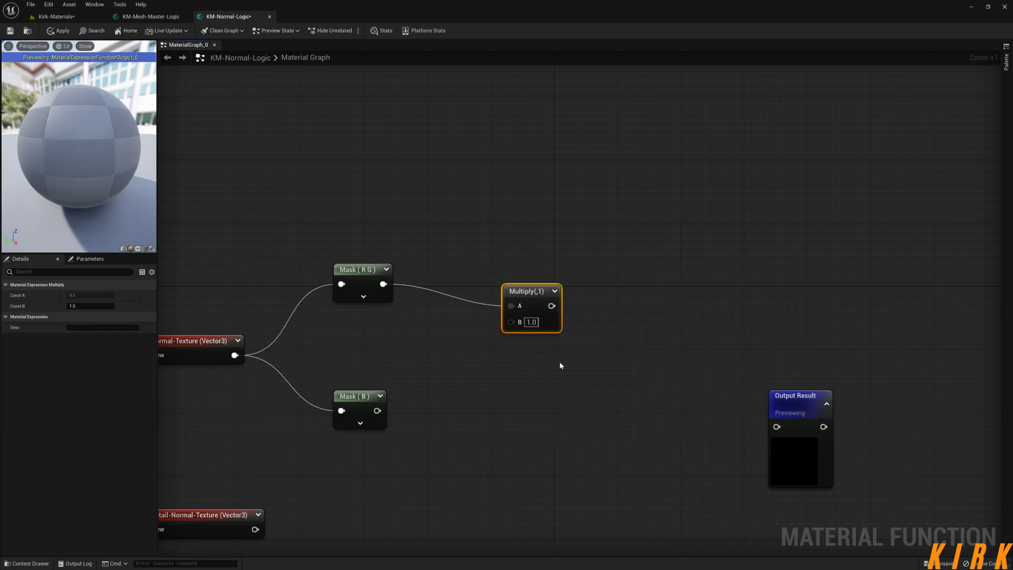
right_drag(481, 334, 550, 317)
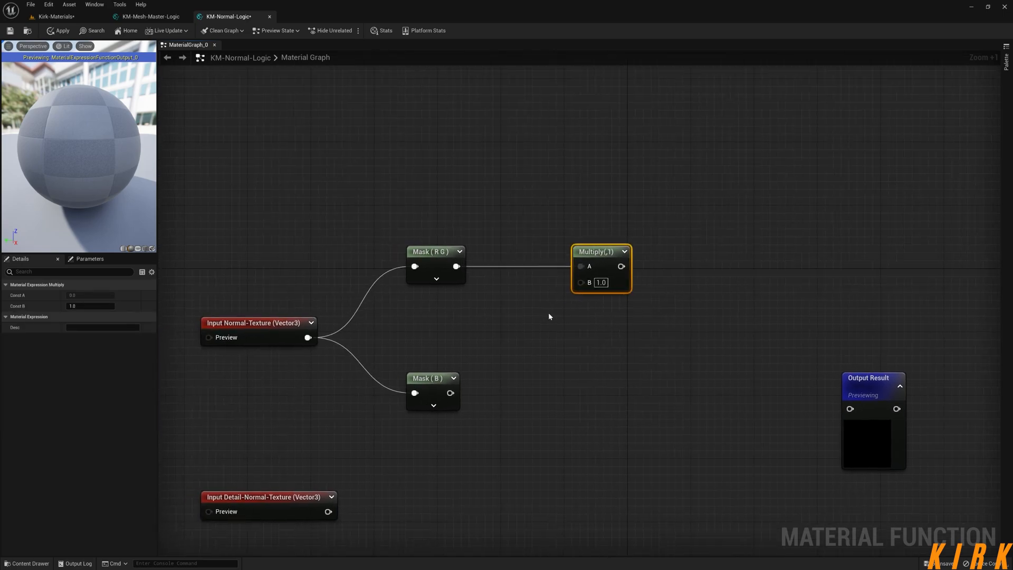
Add a scalar FunctionInput named Normal-Amount connected to the B input of the Multiply node
drag(582, 283, 486, 331)
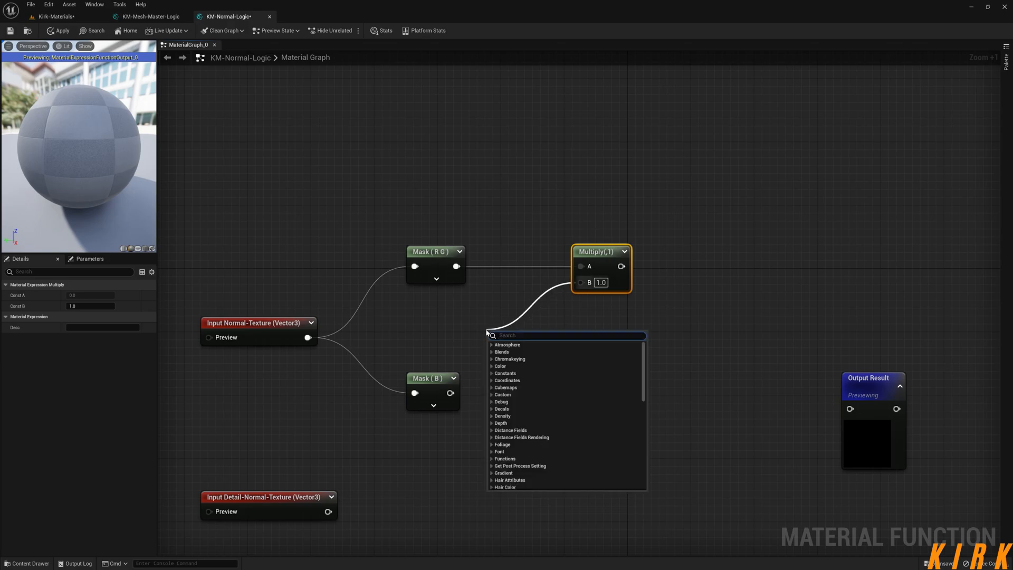
text(inp)
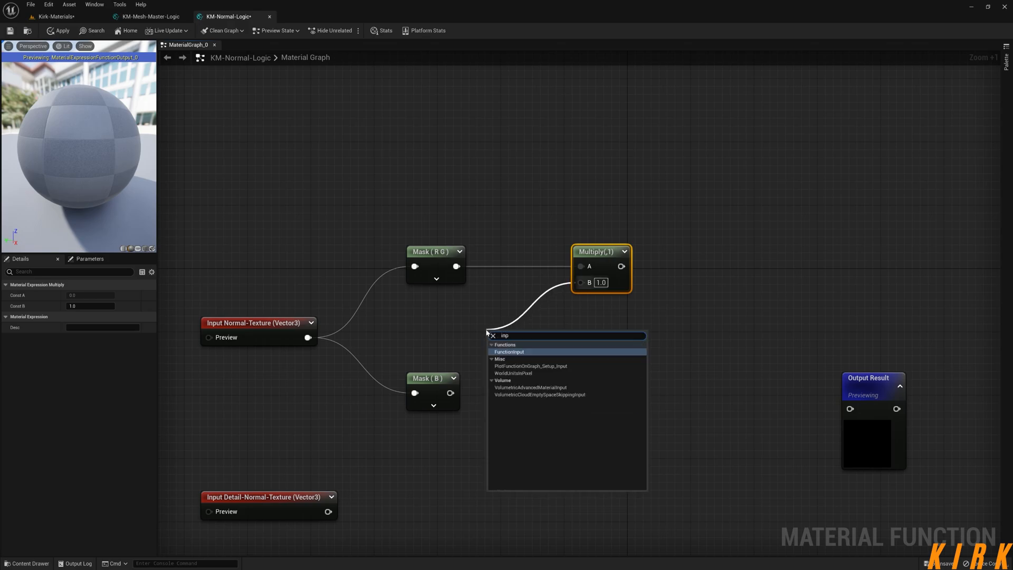
key(Return)
drag(488, 334, 454, 313)
click(83, 296)
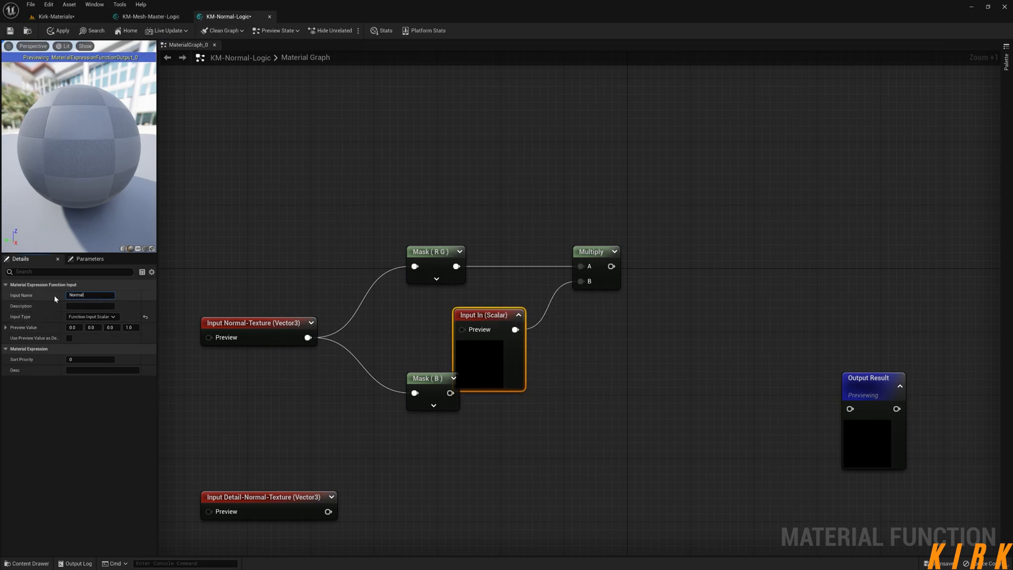
text(Normal-Amount)
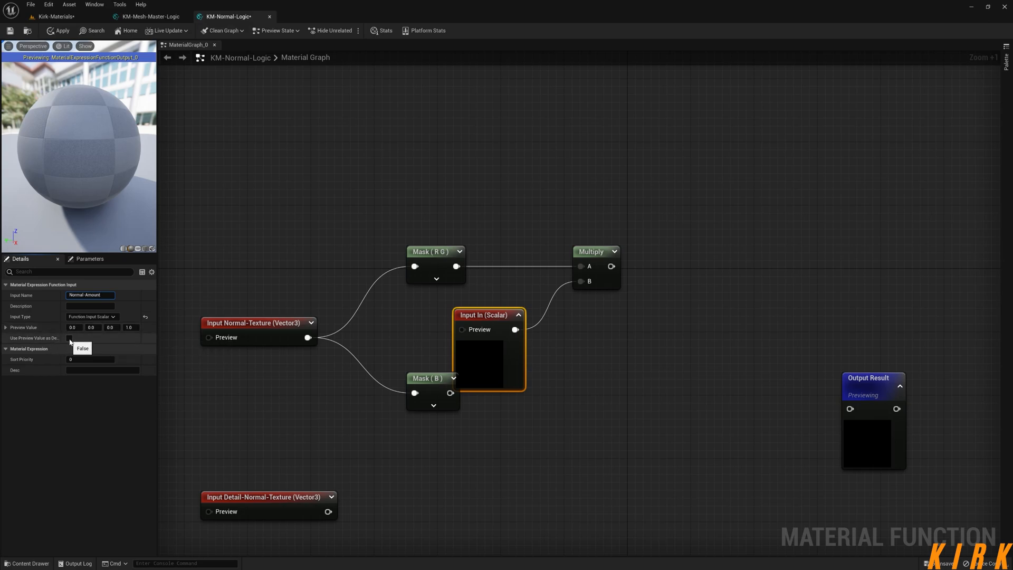
key(Return)
Add a constant of 0.8 and connect it to the Preview input of Normal-Amount
click(422, 333)
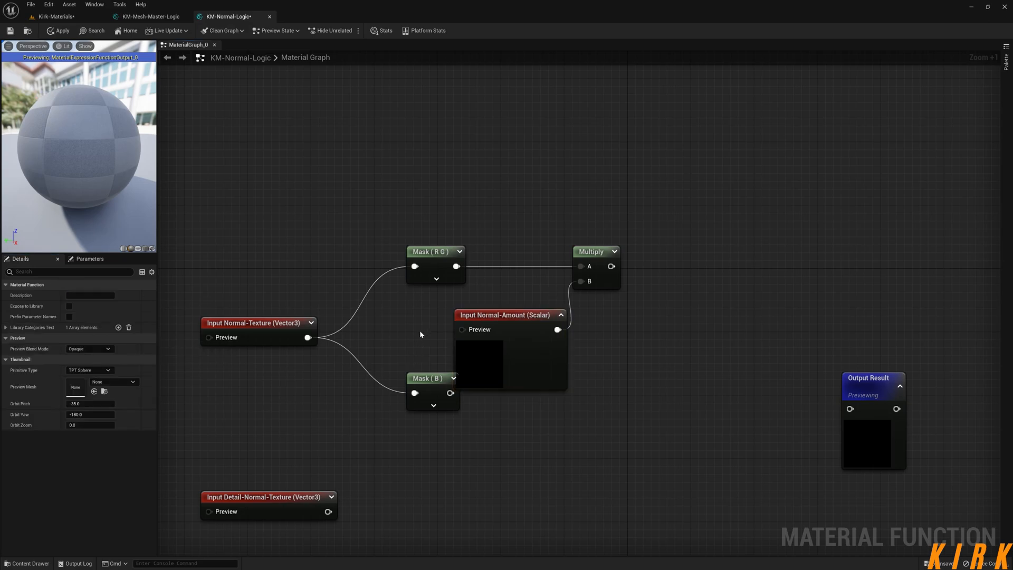
key(1)
click(403, 315)
drag(422, 318, 404, 313)
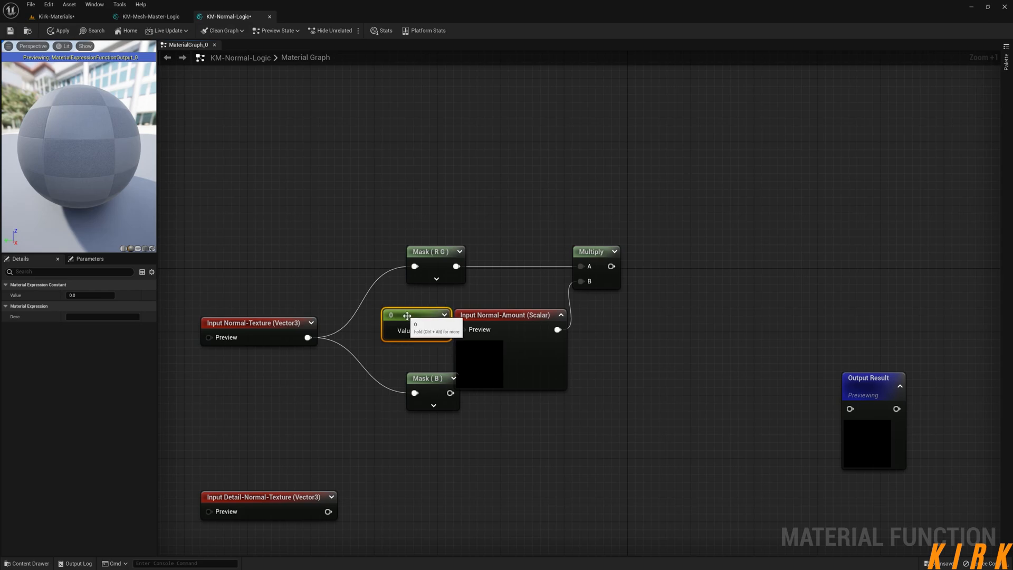
click(89, 295)
text(.8)
key(Return)
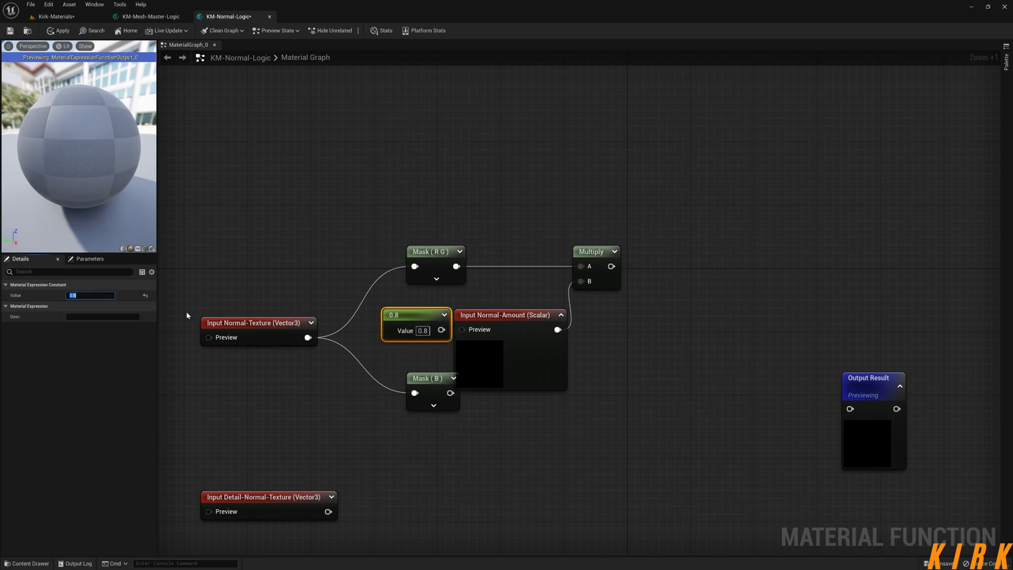
drag(441, 330, 463, 329)
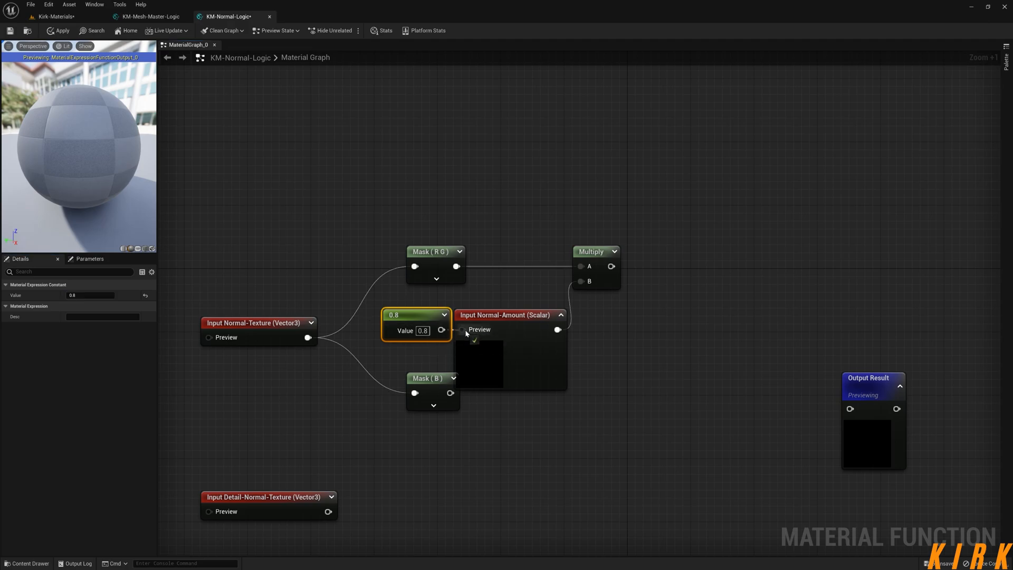
Collapse the Normal-Amount preview and tidy the positions of Normal-Amount, its constant and the Normal-Texture input
click(561, 314)
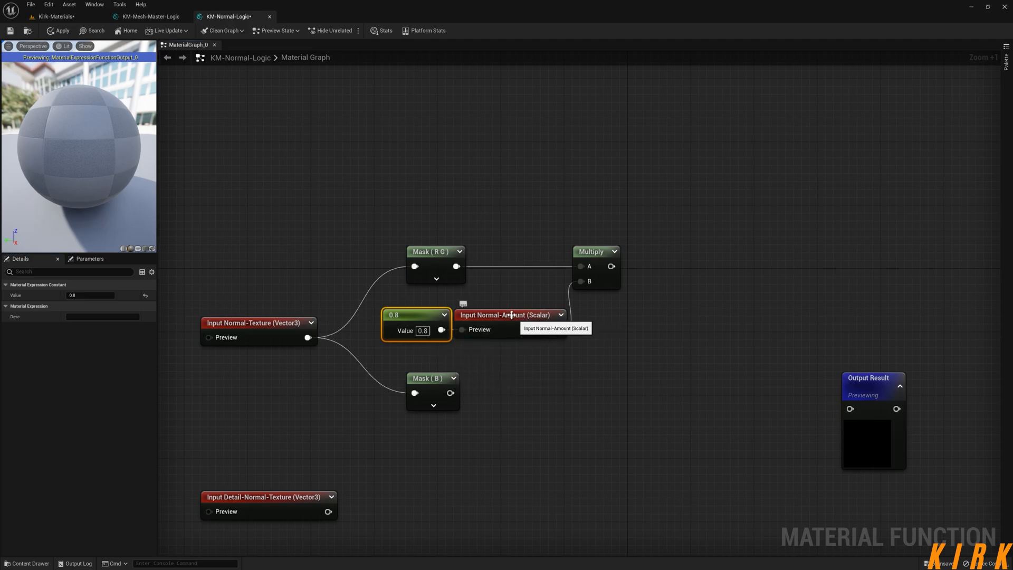
shift+click(481, 314)
drag(486, 314, 479, 313)
drag(294, 323, 310, 311)
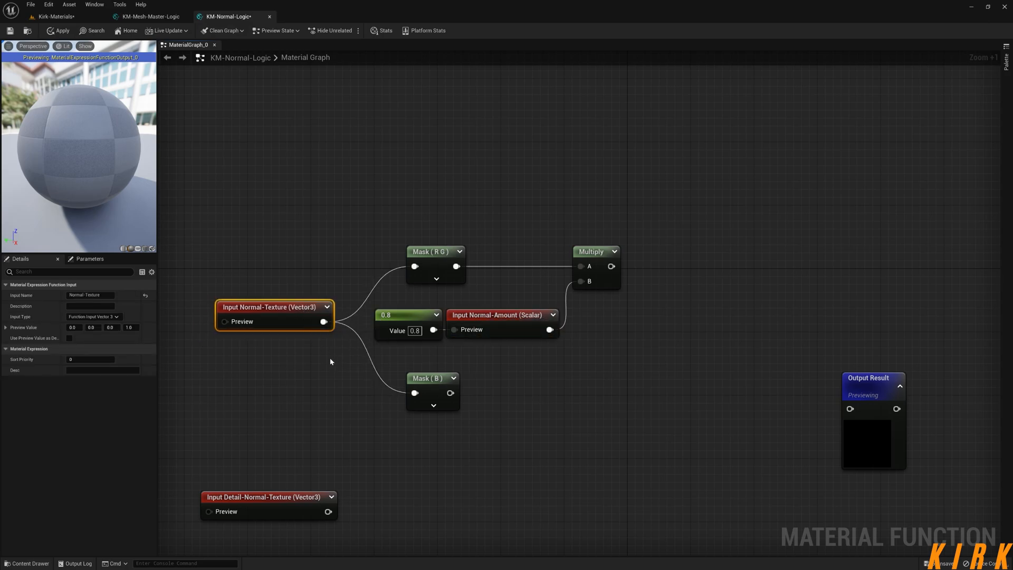
click(360, 375)
Create an Add node with the B mask's output connected to its A input and line it up beneath the Multiply node
right_drag(619, 362, 350, 319)
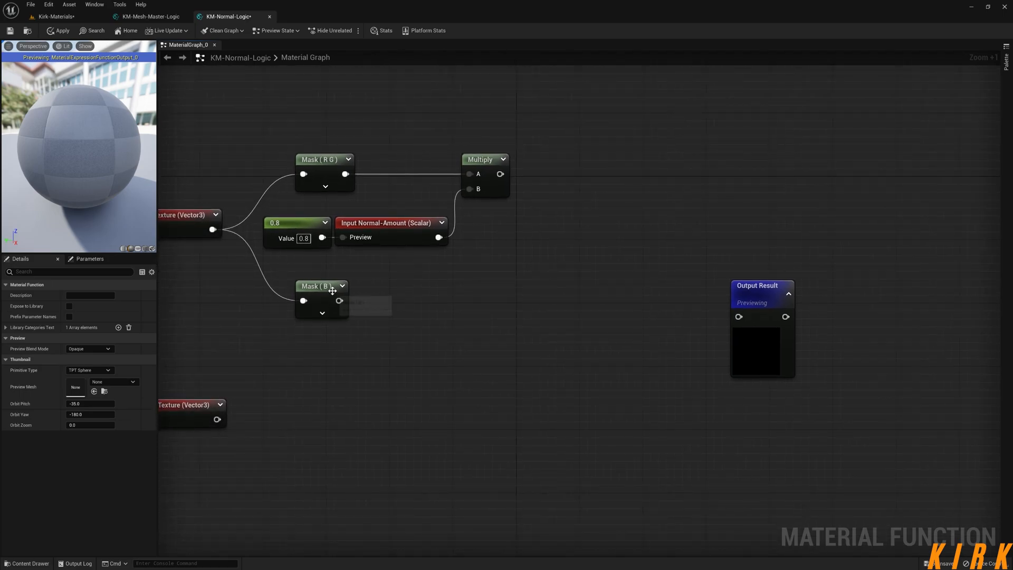
drag(340, 300, 445, 300)
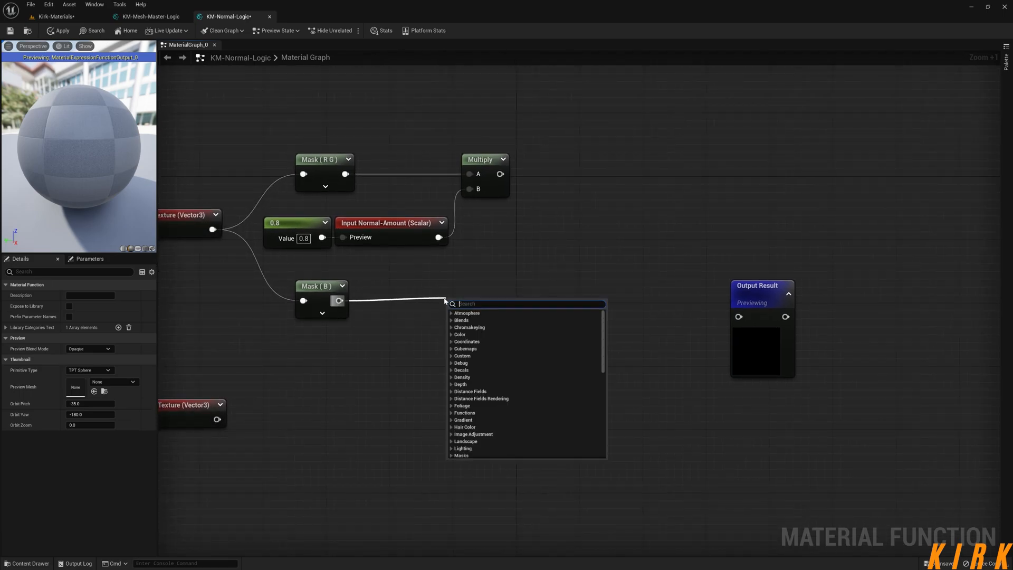
text(add)
key(Return)
drag(479, 312, 469, 294)
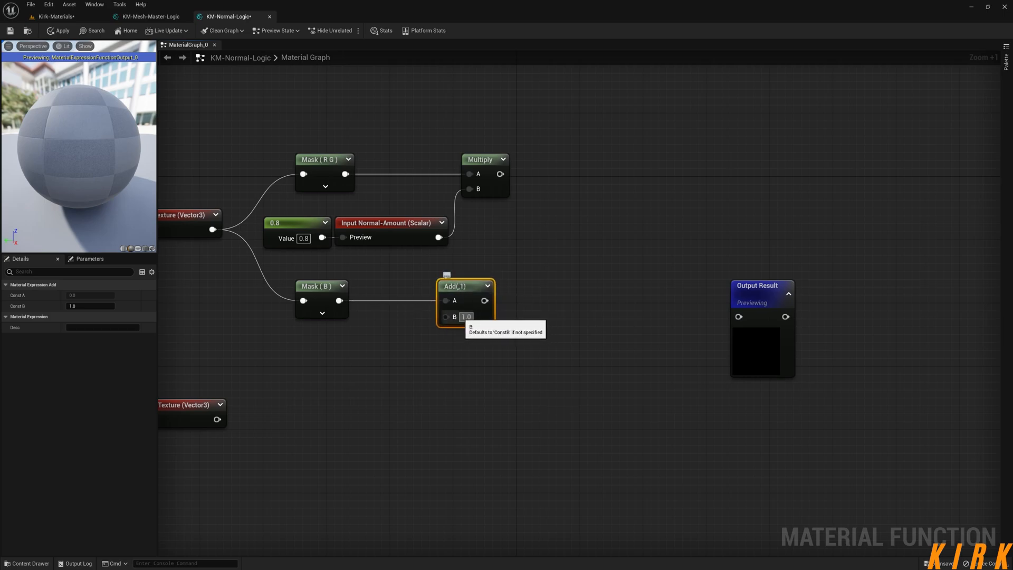
right_drag(543, 312, 516, 319)
drag(440, 296, 457, 296)
click(538, 301)
Create an AppendVector node from the Multiply node's output and place it between the Multiply and Add branches
right_drag(577, 297, 490, 325)
drag(387, 209, 474, 265)
text(a)
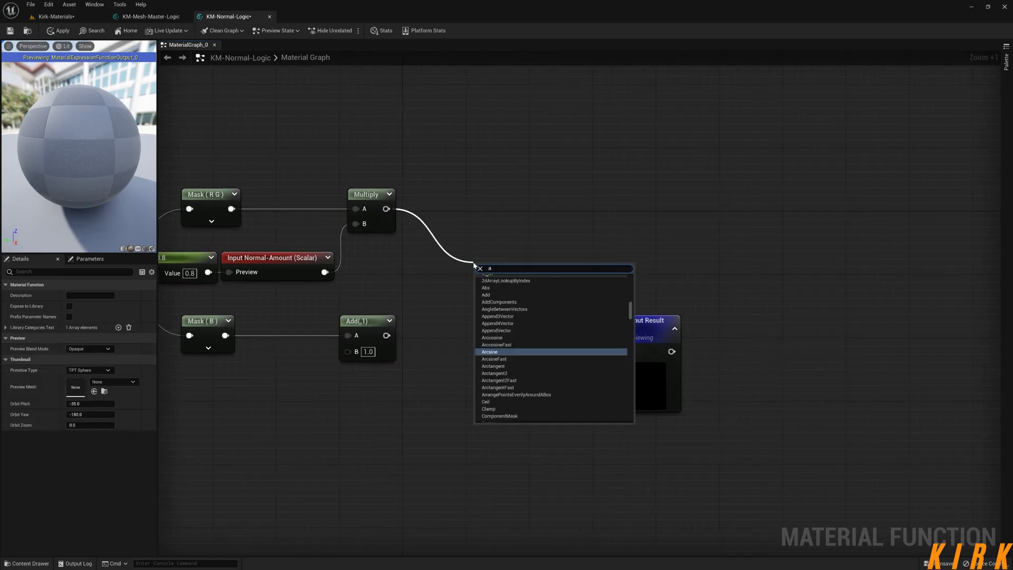
text(pp)
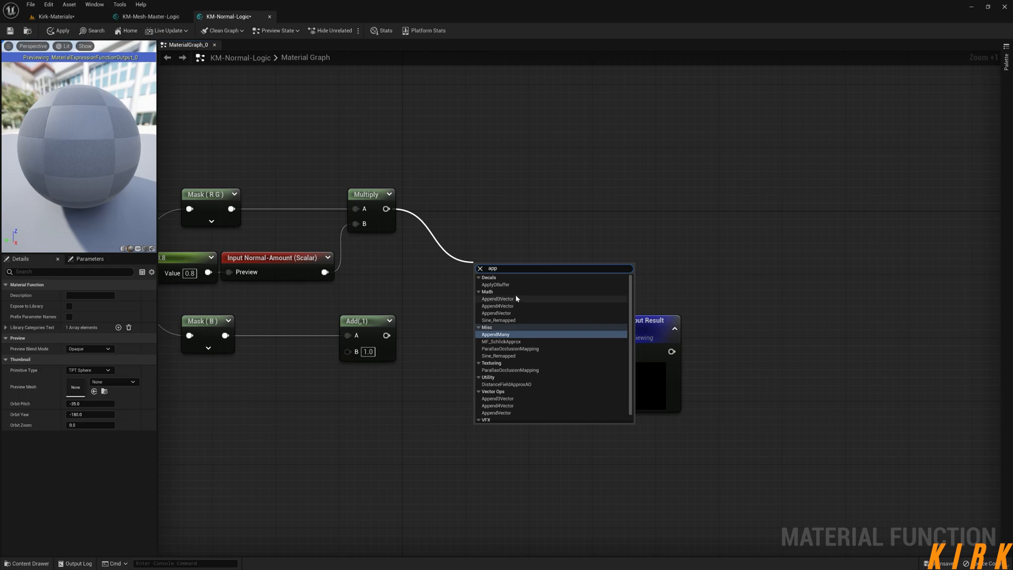
click(511, 312)
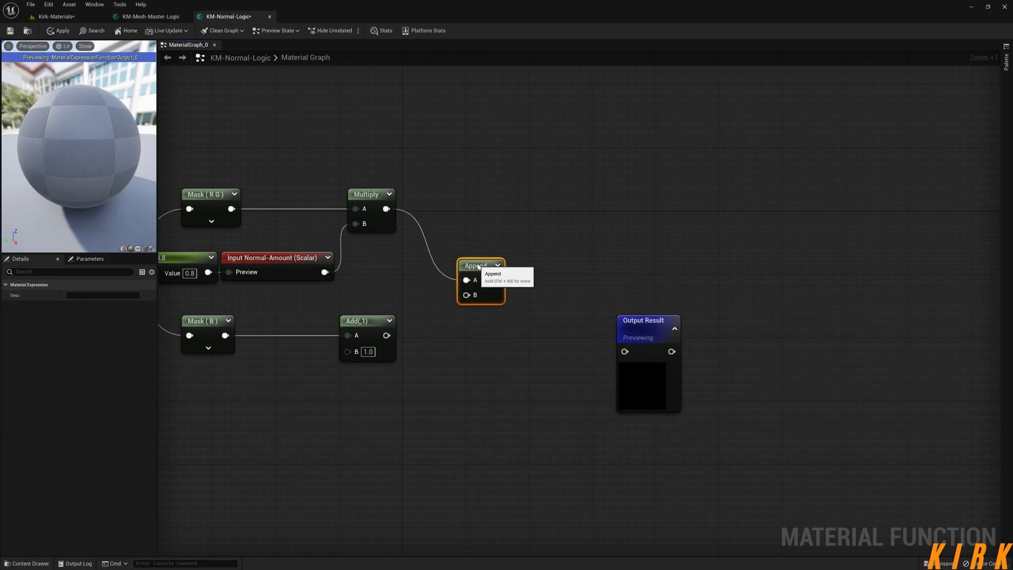
drag(478, 268, 470, 261)
Connect the Add output to the Append node's B input and the Append output to Output Result
right_drag(391, 145, 525, 134)
drag(525, 134, 328, 369)
click(585, 343)
drag(520, 324, 810, 258)
right_drag(645, 357, 723, 346)
right_drag(656, 345, 664, 381)
scroll(668, 389, down, 2)
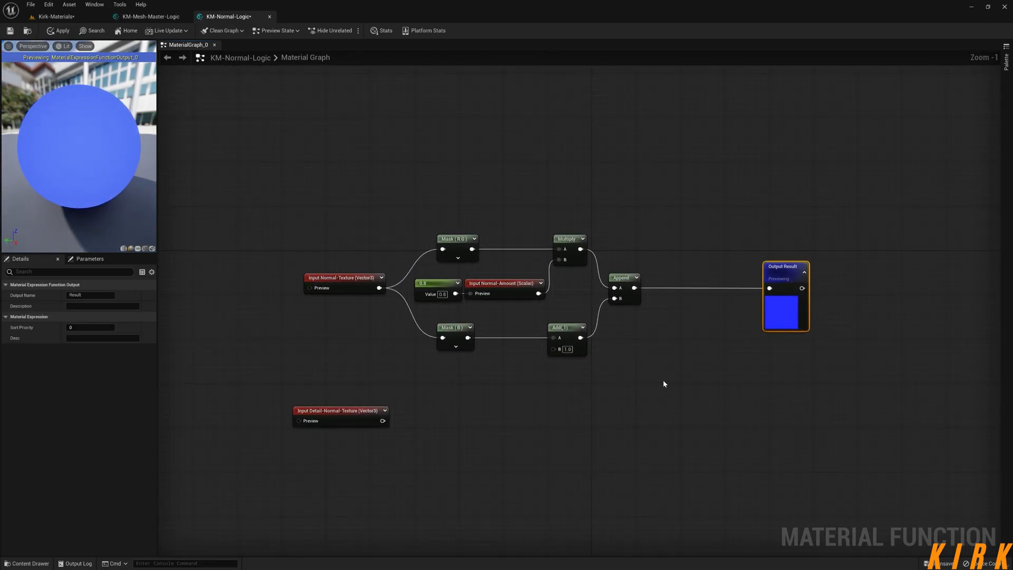
Insert reroute points on the wires from Normal-Texture to the R G and B masks and straighten both wires
double_click(422, 256)
mouse_move(421, 256)
mouse_down()
mouse_move(428, 262)
mouse_move(413, 256)
mouse_up()
click(429, 265)
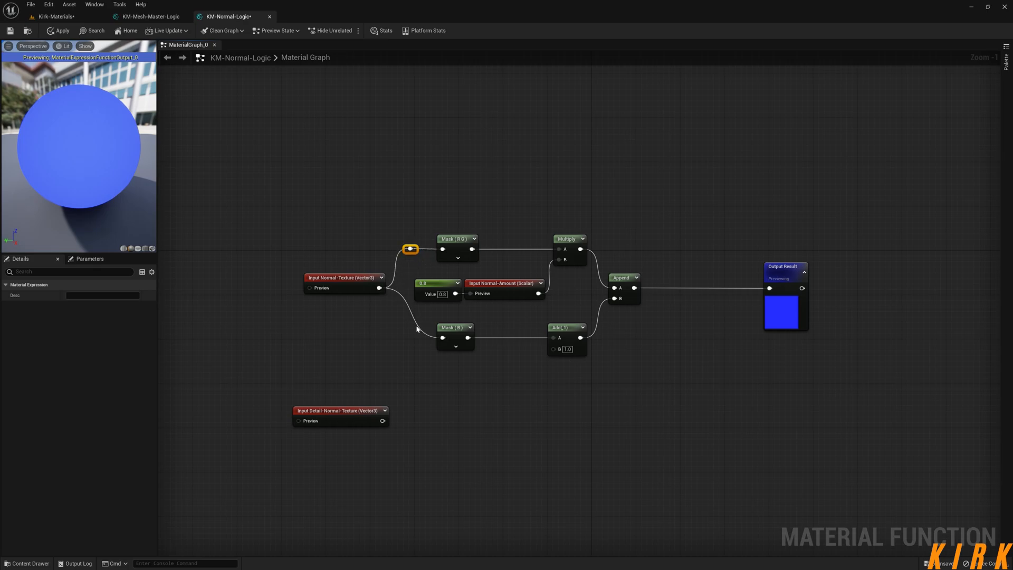
click(419, 330)
double_click(420, 331)
drag(425, 335, 418, 345)
click(458, 378)
right_drag(607, 405, 571, 333)
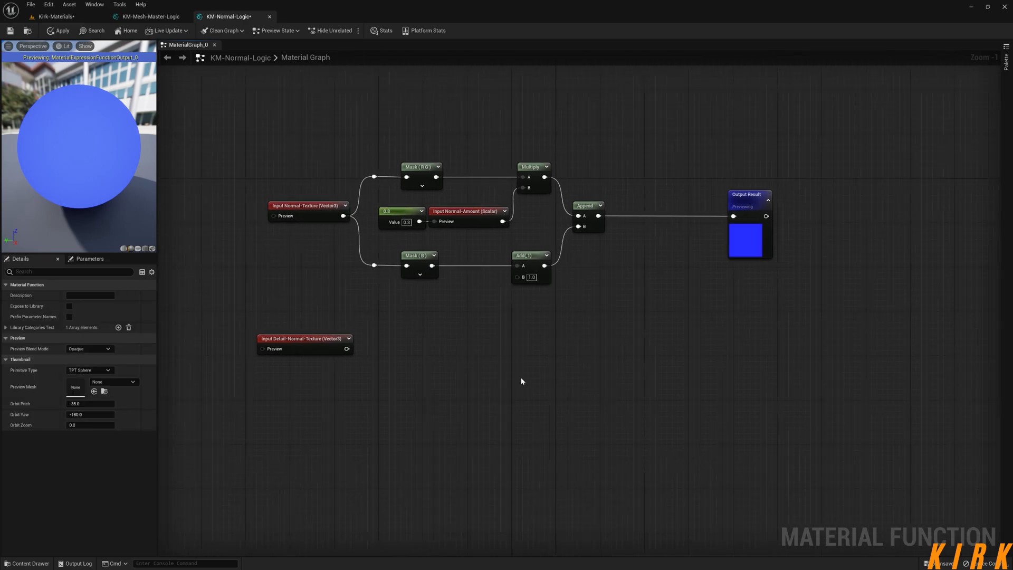
Move the Detail-Normal-Texture input further below the Normal-Texture branch
right_drag(522, 381, 578, 321)
drag(349, 290, 343, 329)
click(502, 331)
right_drag(623, 322, 591, 338)
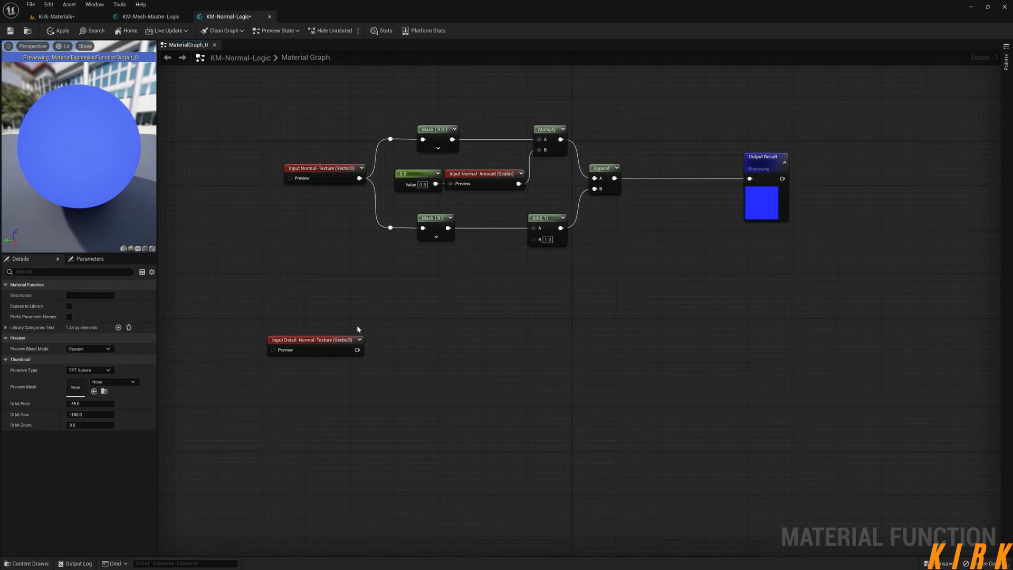
click(344, 338)
click(468, 277)
Duplicate the chain from the reroute points through the Append node and place the copy beside Detail-Normal-Texture
drag(541, 166, 380, 263)
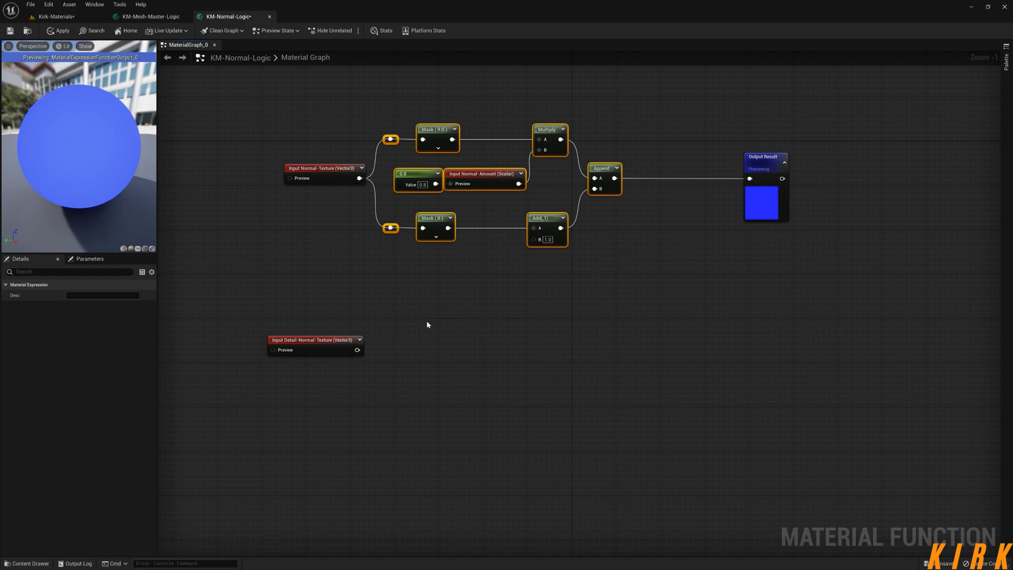
drag(651, 105, 379, 288)
key(ctrl+c)
key(ctrl+v)
drag(519, 298, 545, 287)
click(554, 367)
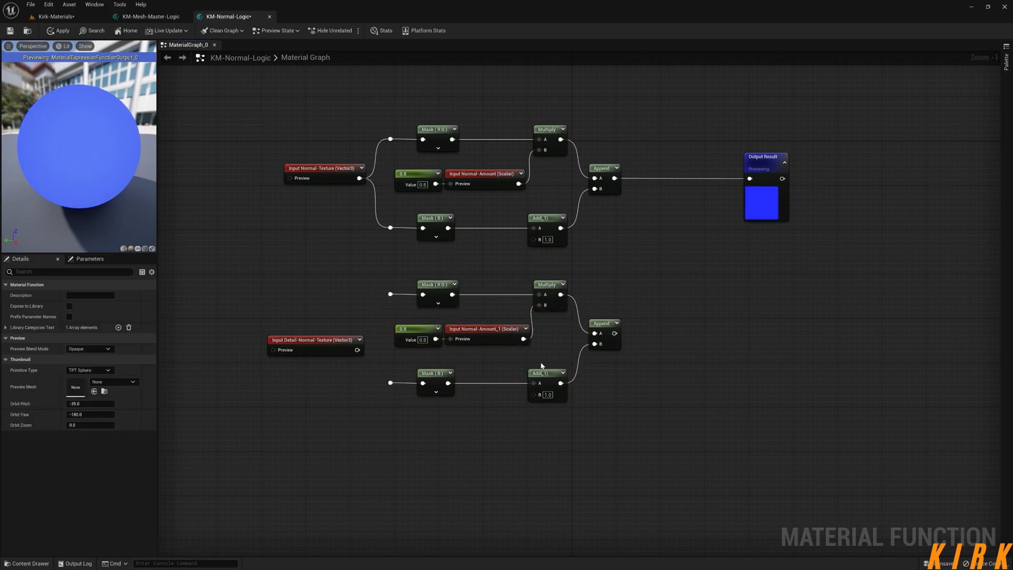
Rename the copied scalar input as Detail-Normal-Amount
click(487, 338)
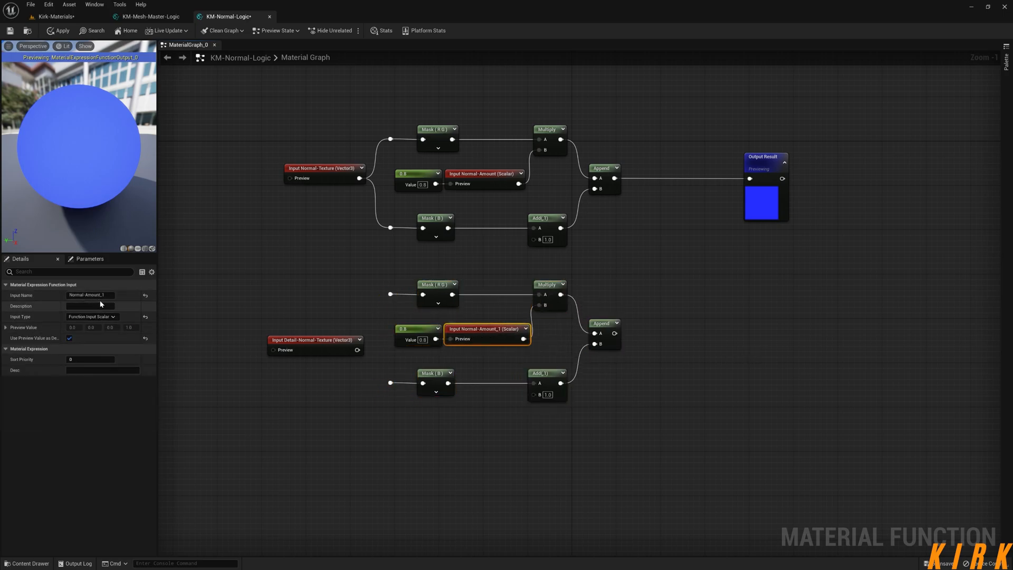
drag(101, 295, 115, 296)
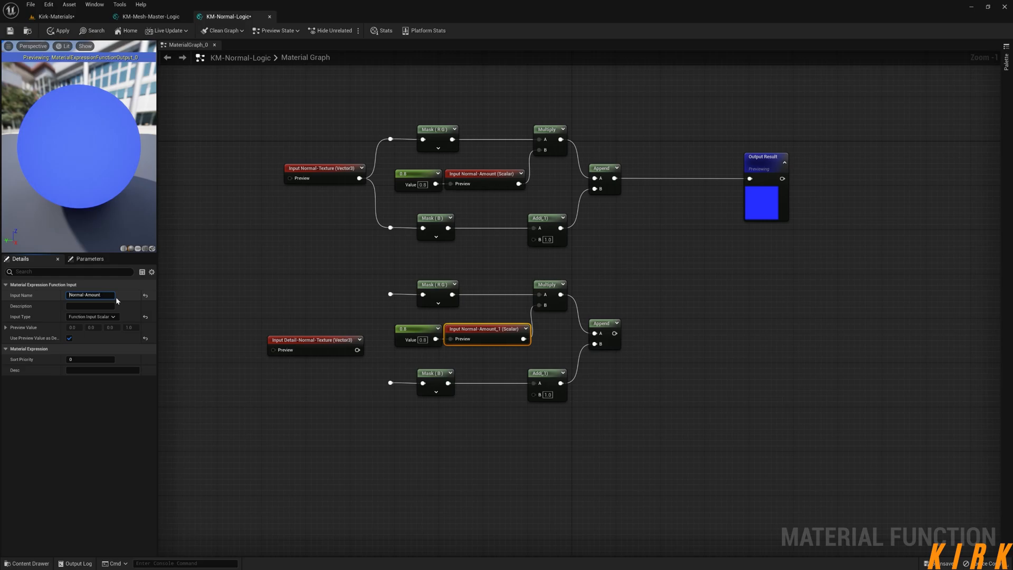
key(Home)
text(Detail)
click(436, 451)
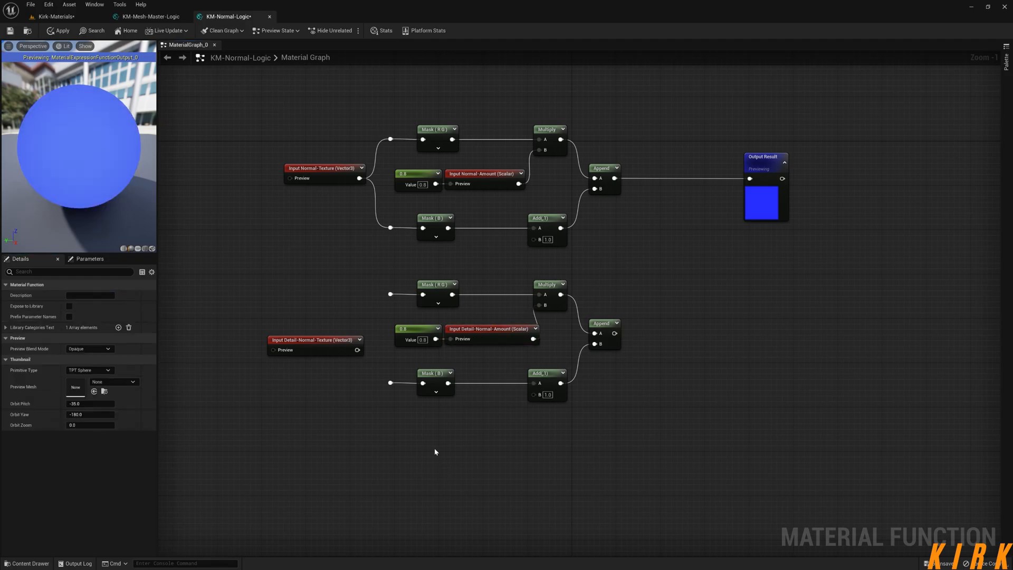
Connect Detail-Normal-Texture to both reroute points of the copied chain and centre it between them
drag(358, 350, 390, 294)
drag(356, 349, 390, 382)
drag(328, 344, 329, 333)
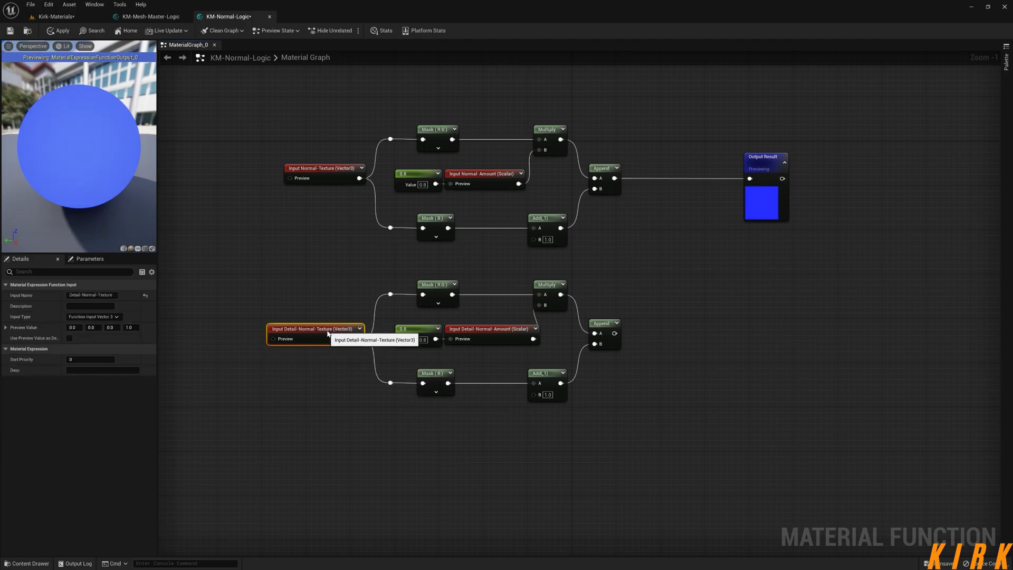
click(358, 415)
Move Output Result further away from the upper Append node to leave space for more nodes
right_drag(706, 415, 511, 450)
drag(567, 198, 754, 198)
right_drag(454, 367, 620, 362)
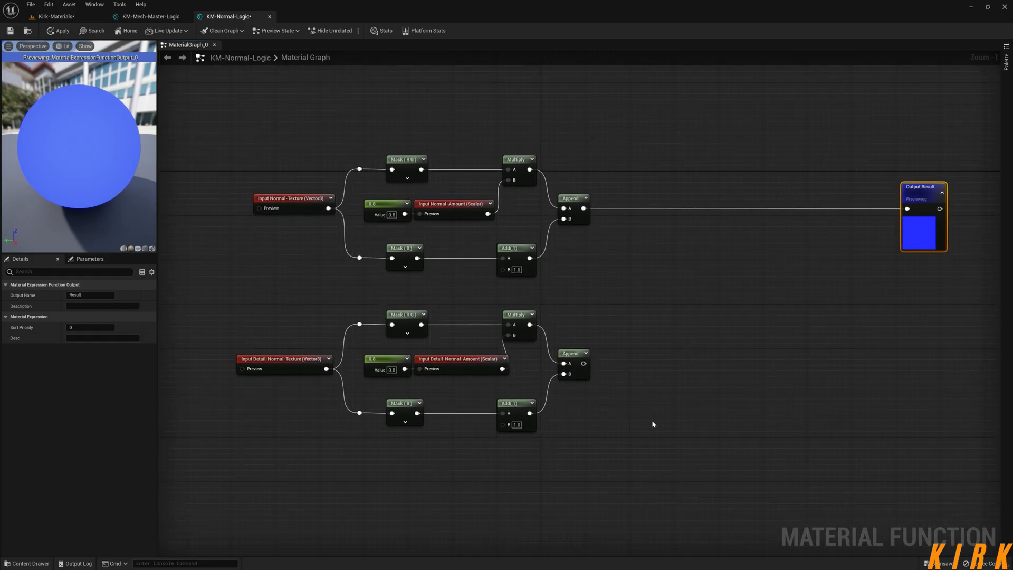
right_drag(664, 413, 643, 422)
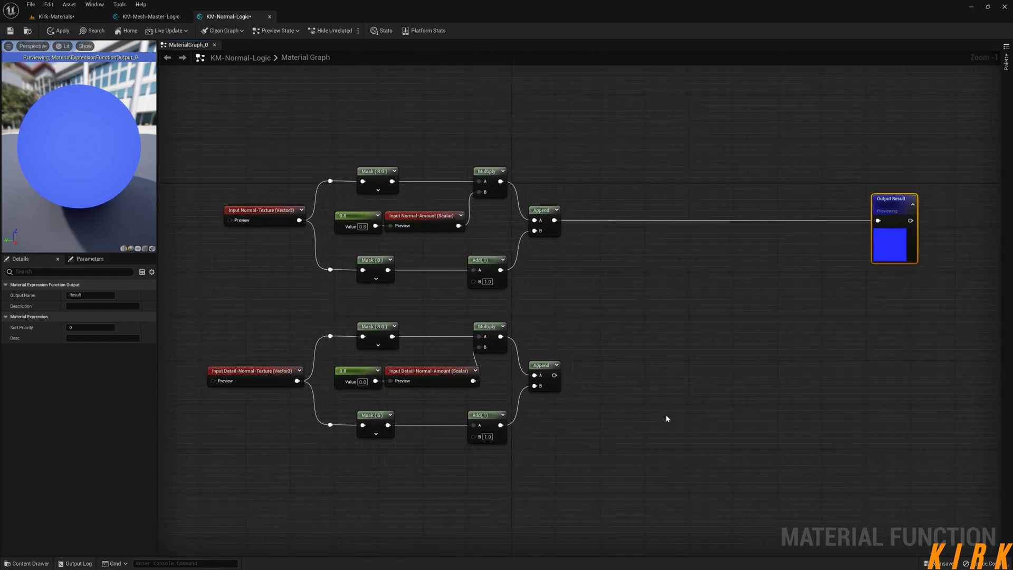
right_drag(731, 395, 650, 394)
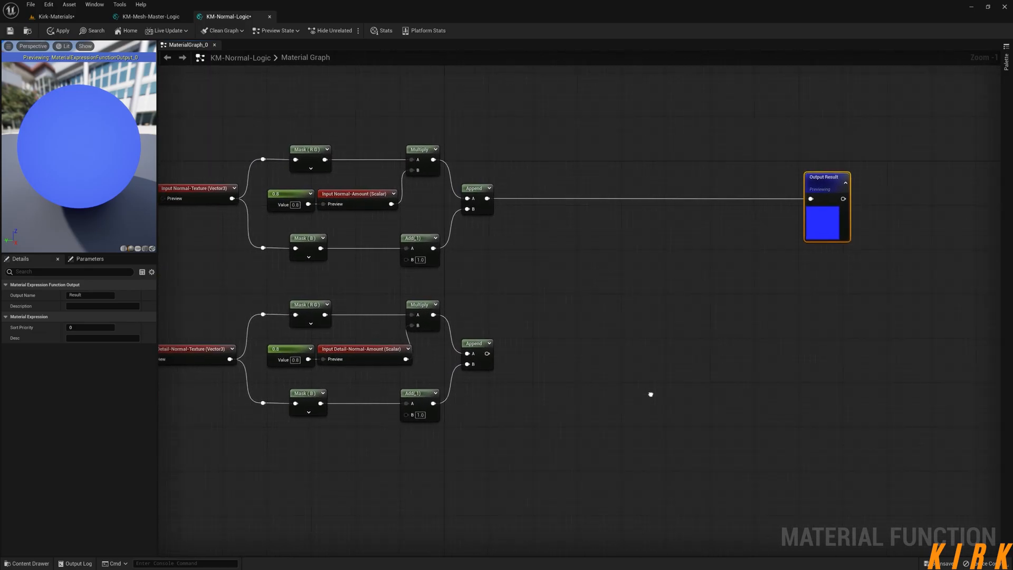
Nudge both Append nodes slightly closer to their Multiply and Add nodes, keeping the two vertically aligned
drag(478, 344, 472, 344)
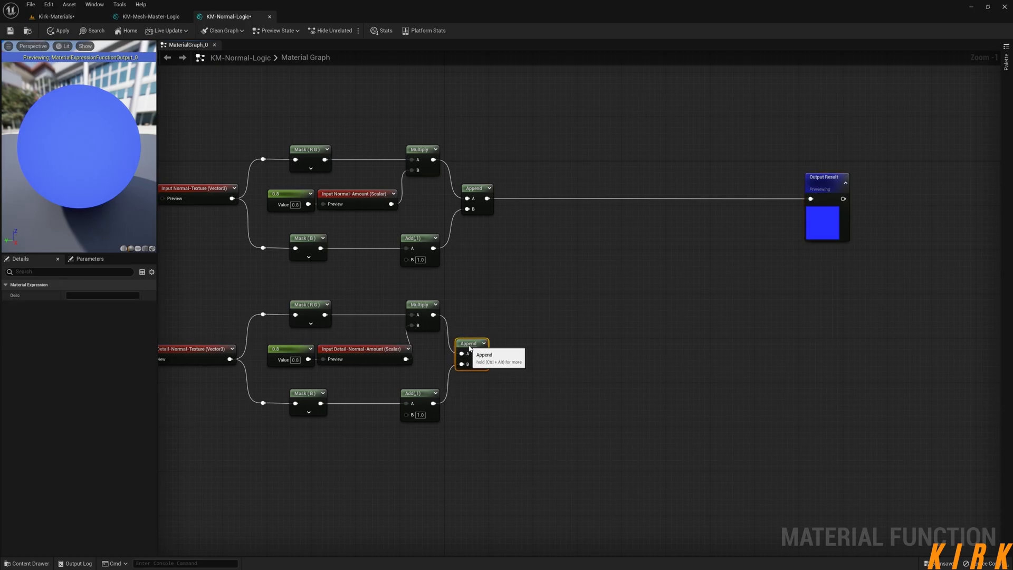
click(567, 351)
drag(477, 188, 472, 188)
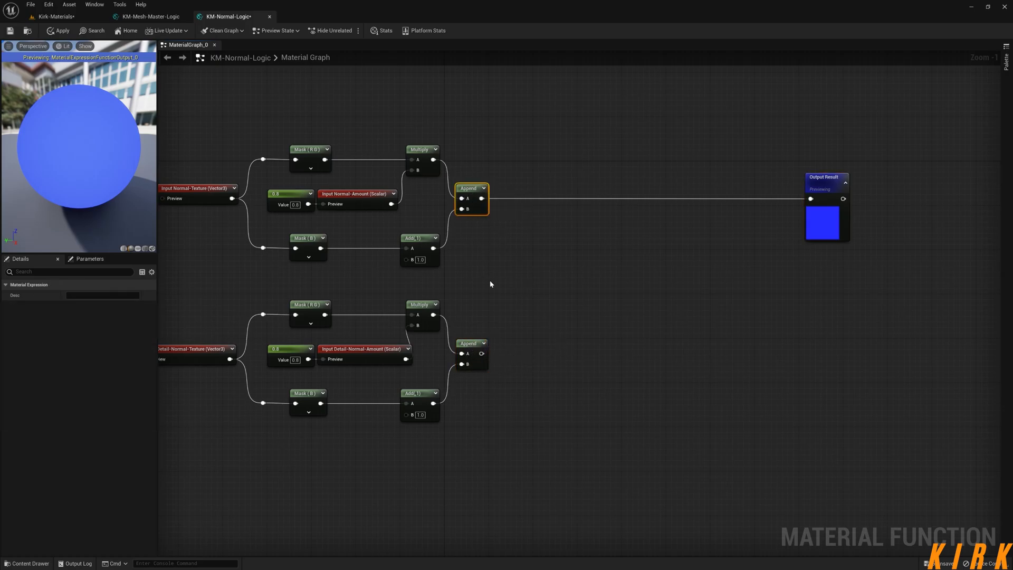
click(496, 298)
Add a BlendAngleCorrectedNormals node and place it below and just before Output Result
right_drag(503, 316, 609, 343)
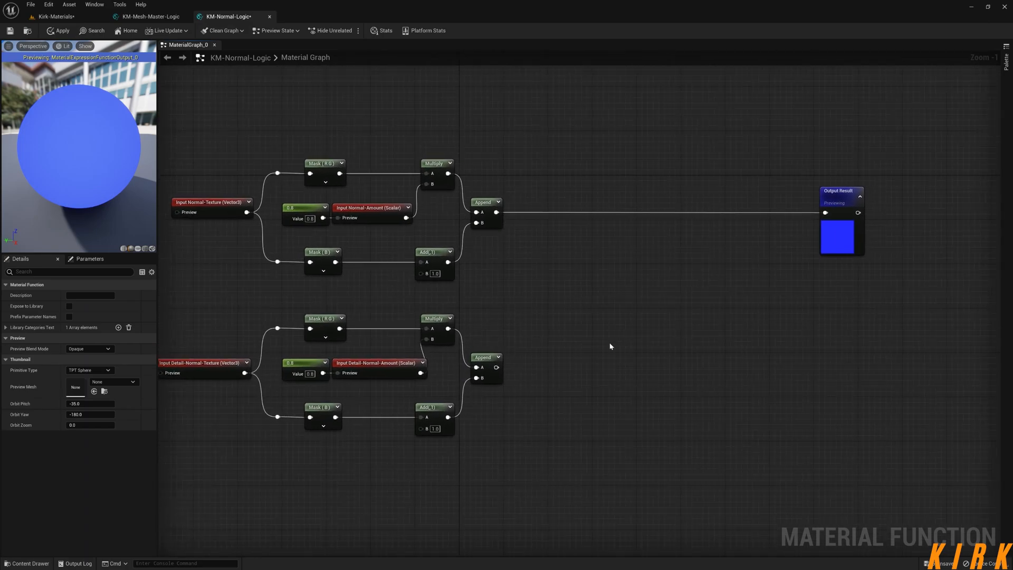
right_drag(689, 328, 596, 318)
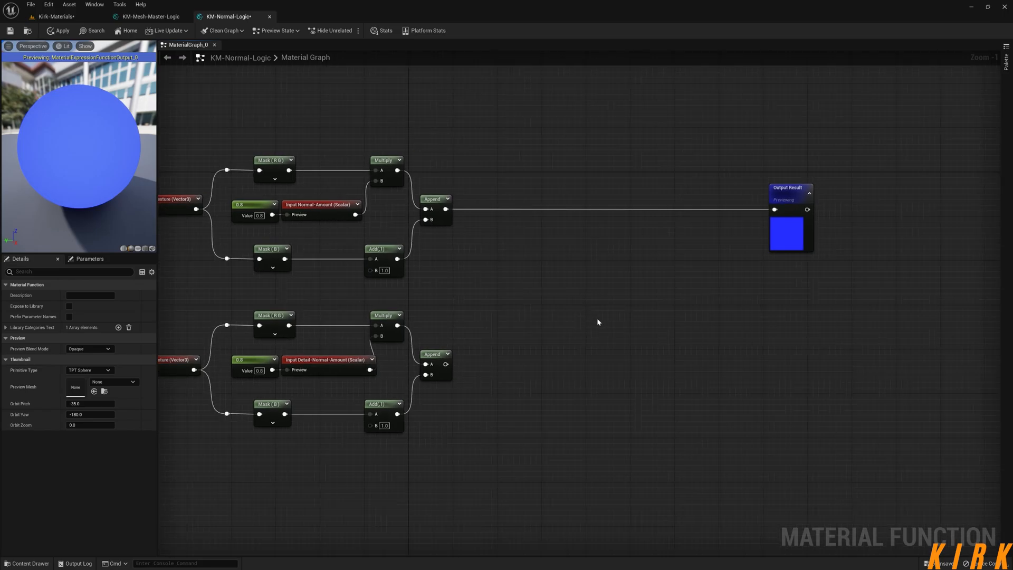
right_click(550, 286)
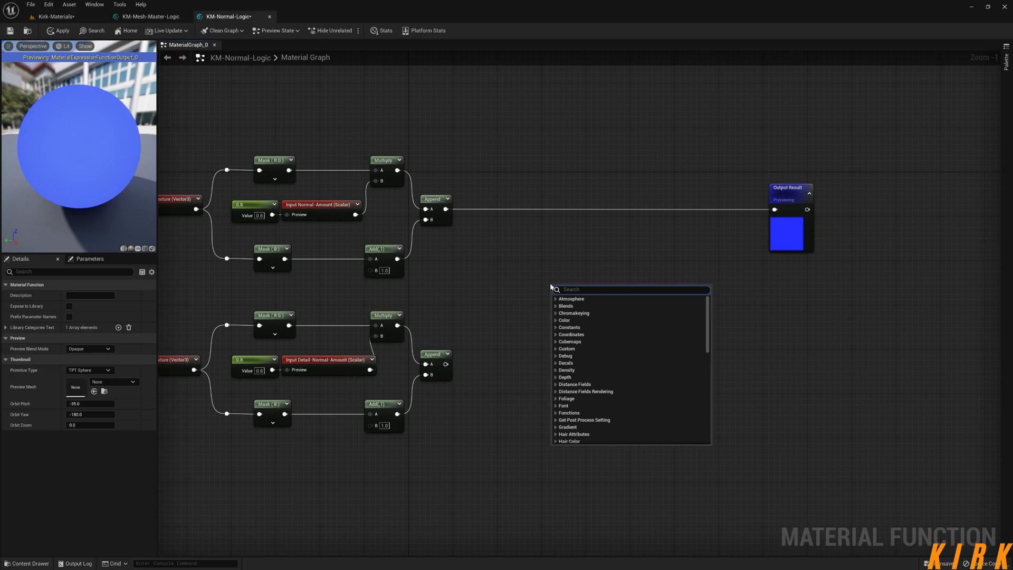
text(blend)
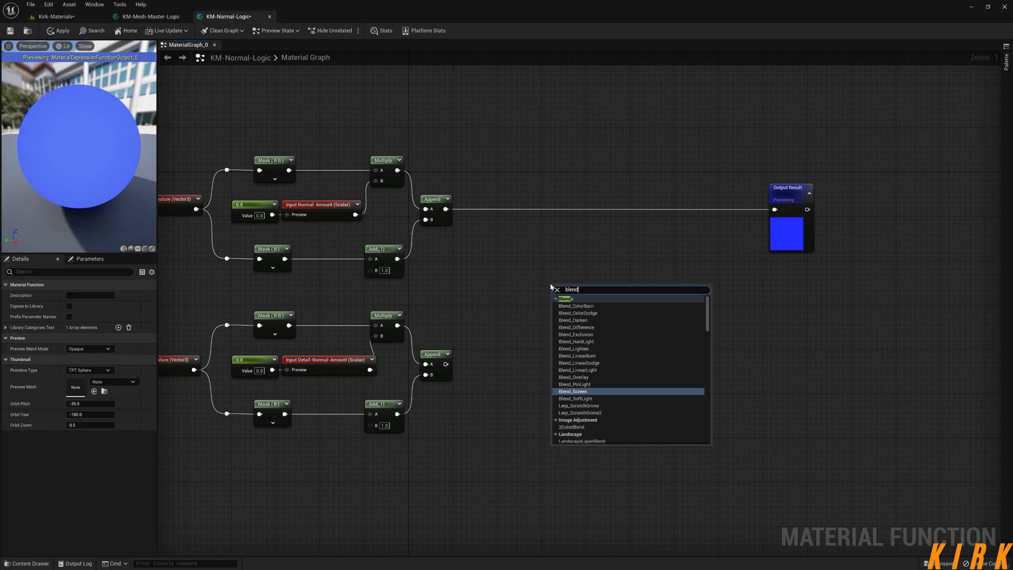
text( ang)
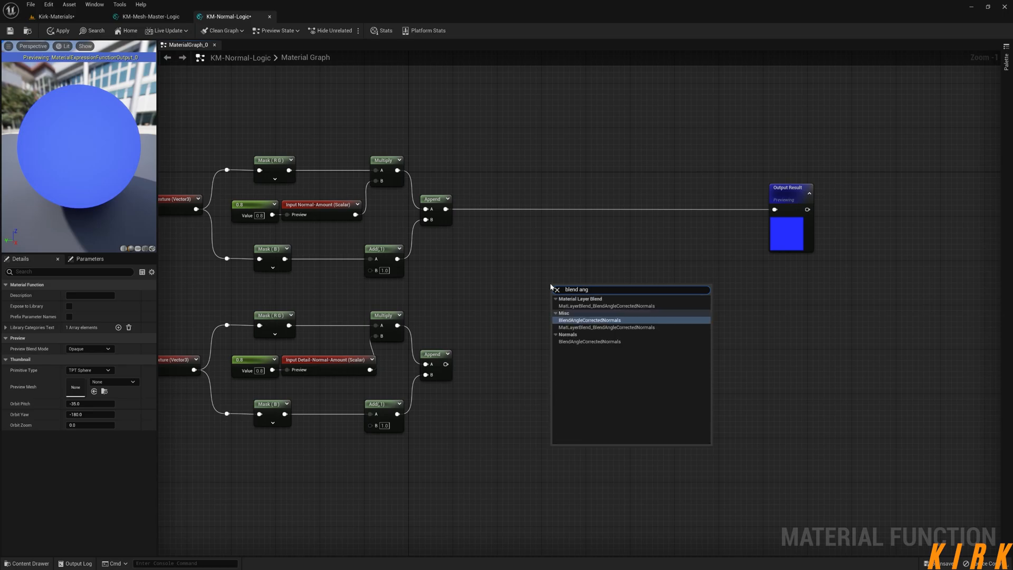
key(Return)
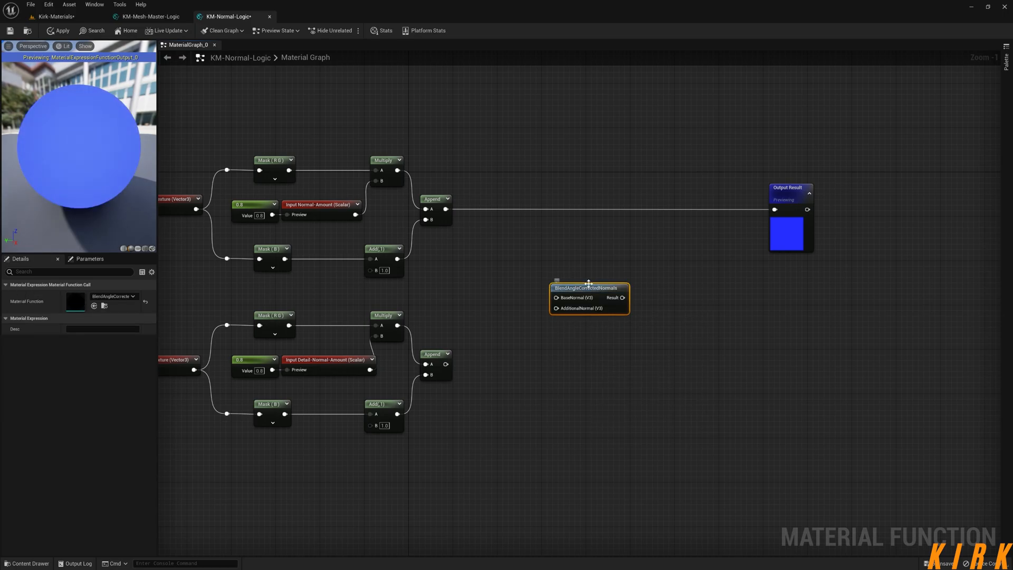
drag(588, 284, 712, 300)
right_drag(510, 287, 606, 289)
drag(599, 143, 316, 437)
click(651, 343)
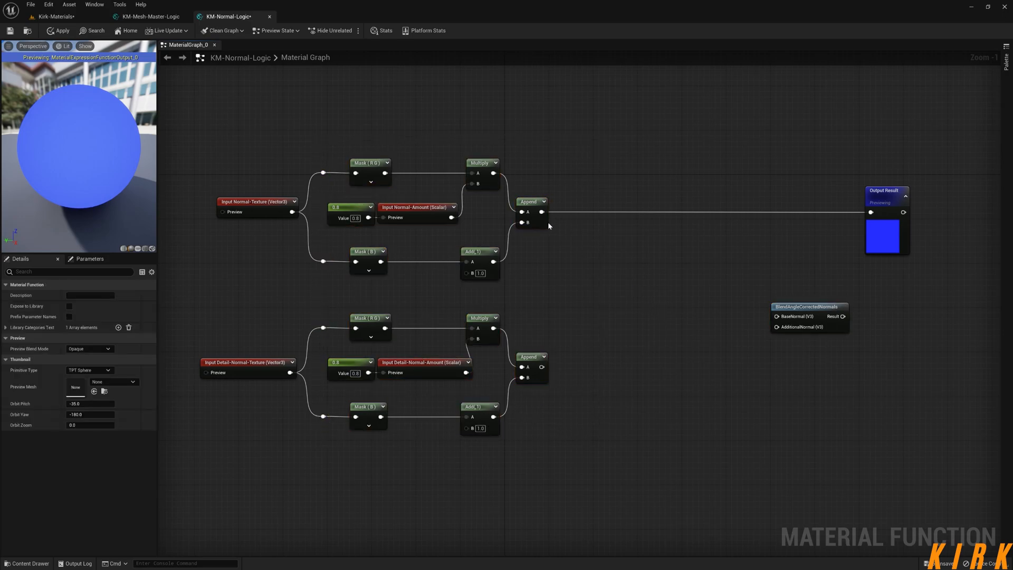
Add a Multiply node fed by the upper Append output and place it just below the wire to Output Result
drag(541, 211, 620, 297)
text(mul)
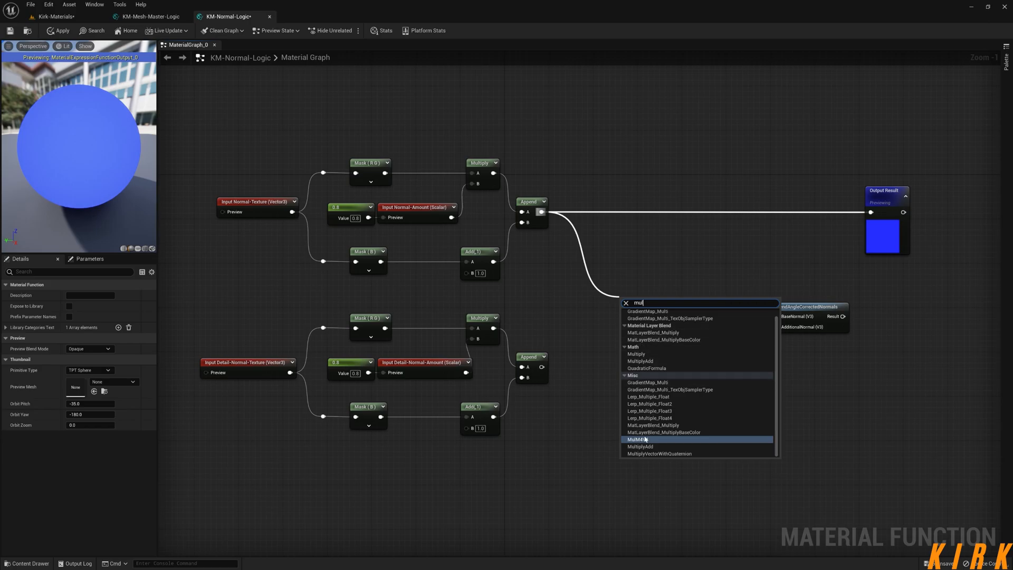
click(637, 354)
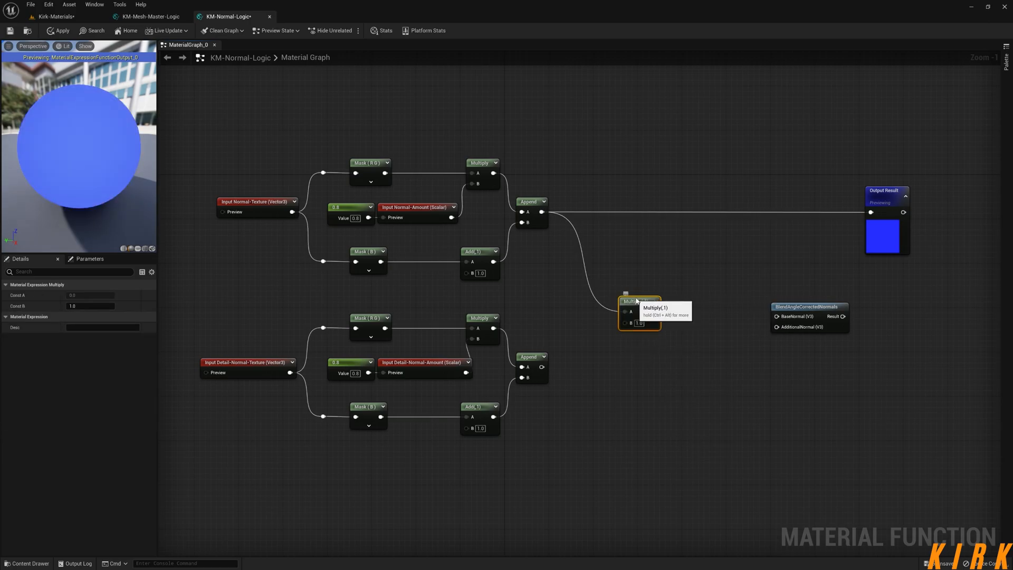
drag(637, 301, 639, 229)
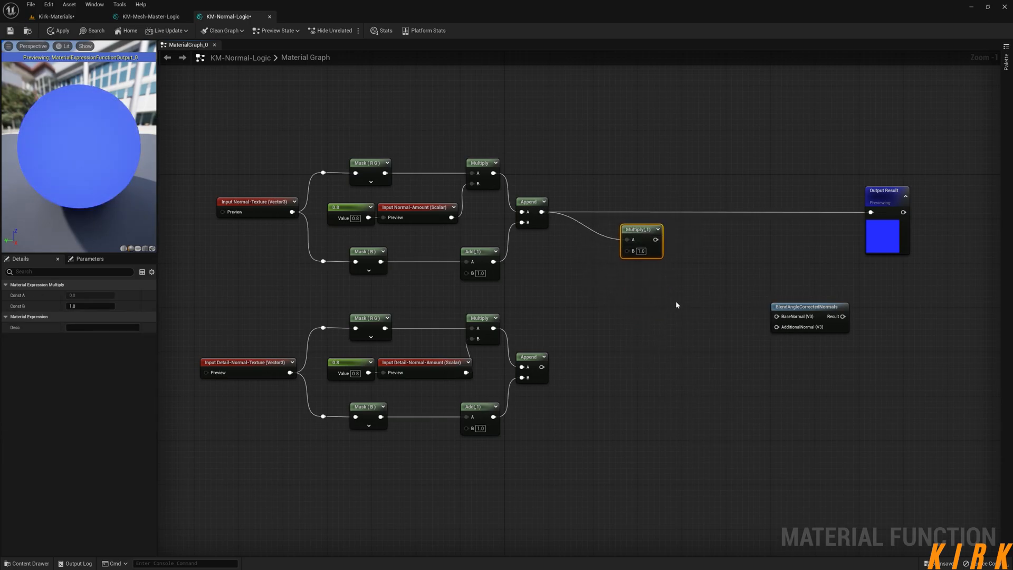
Place a Dot node, two more Multiply nodes and a Divide node around the BlendAngleCorrectedNormals node
right_click(690, 305)
text(dot)
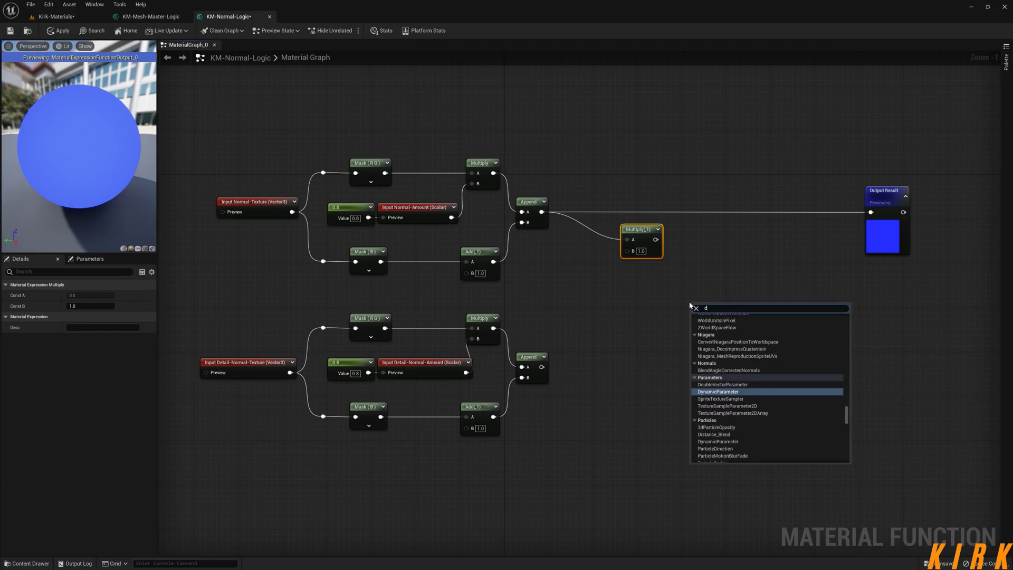
click(722, 327)
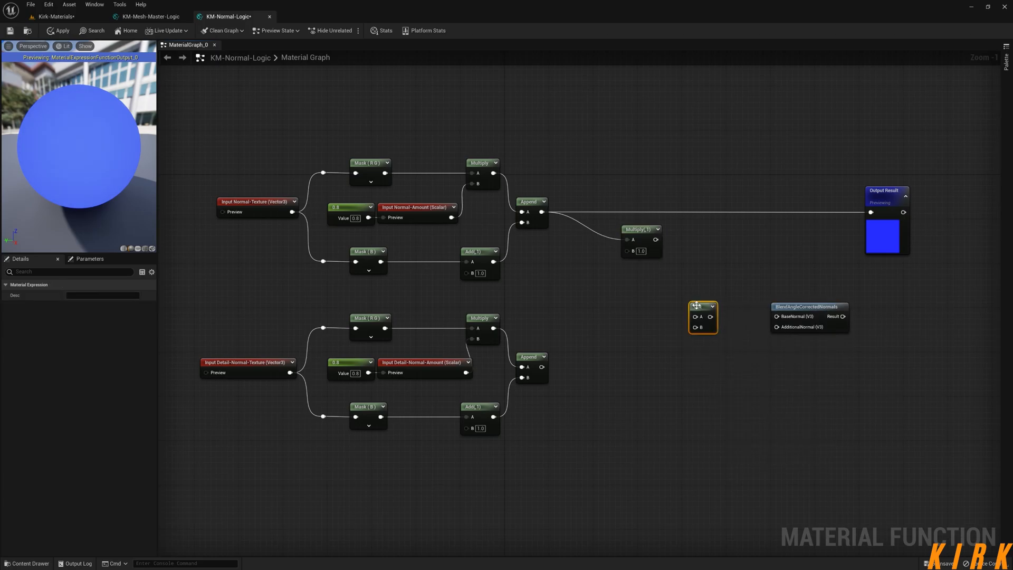
drag(715, 321, 715, 285)
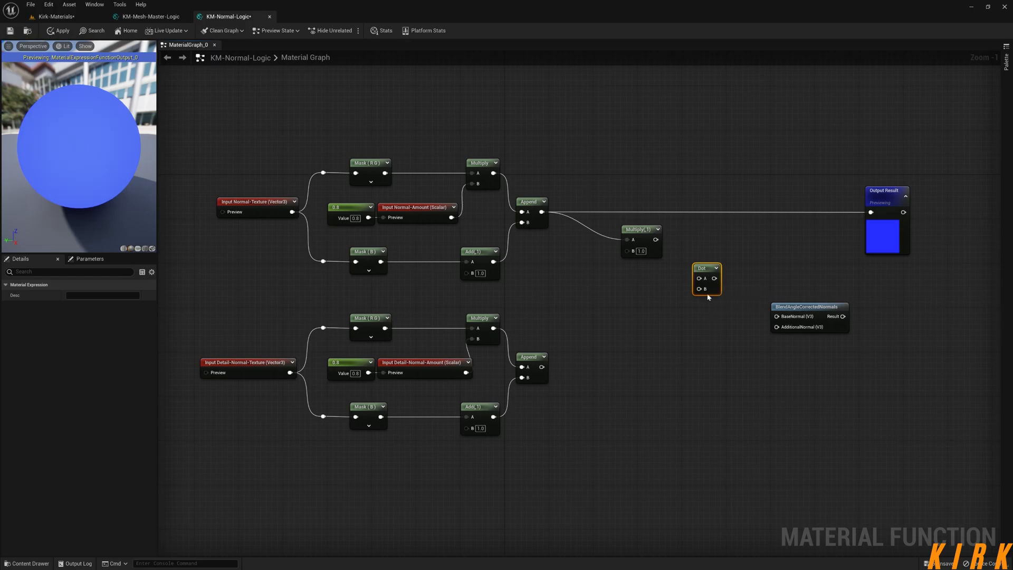
key(m)
click(750, 220)
click(738, 333)
key(d)
click(815, 268)
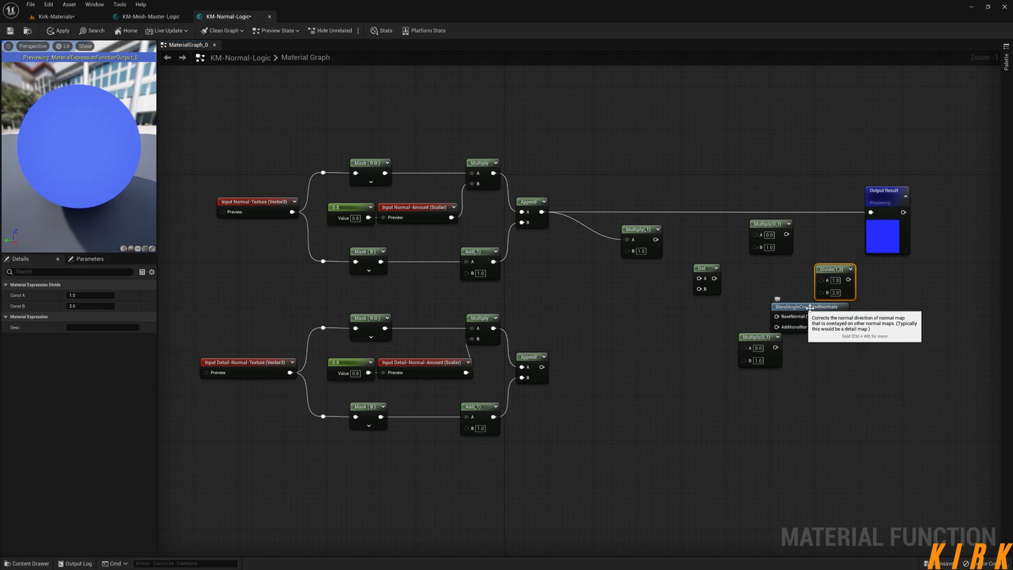
Select the new Multiply, Dot and Divide nodes above the BlendAngleCorrectedNormals node
drag(830, 219, 624, 302)
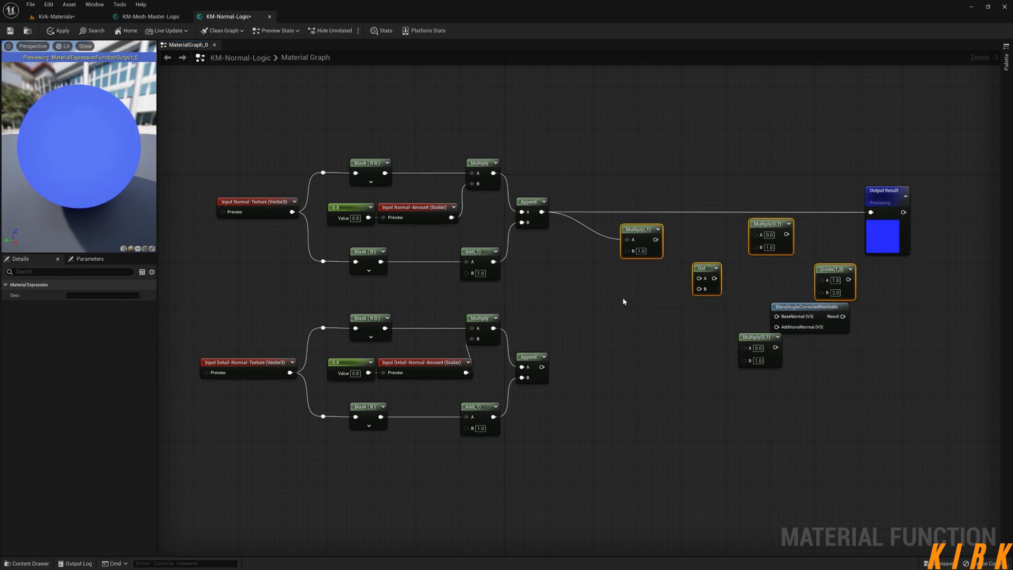
Delete the loose Multiply, Dot and Divide nodes, and place the BlendAngleCorrectedNormals node between the two Append nodes and the Output Result
key(Delete)
click(758, 338)
key(Delete)
drag(803, 310, 641, 283)
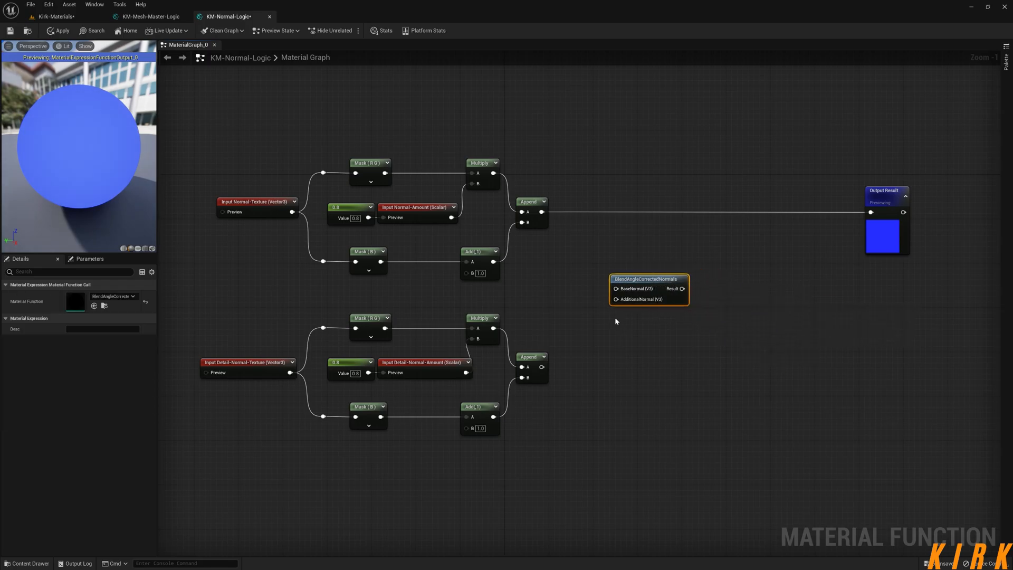
Open the BlendAngleCorrectedNormals function, examine its Append, Dot, Multiply and Subtract nodes, and close it again
double_click(612, 288)
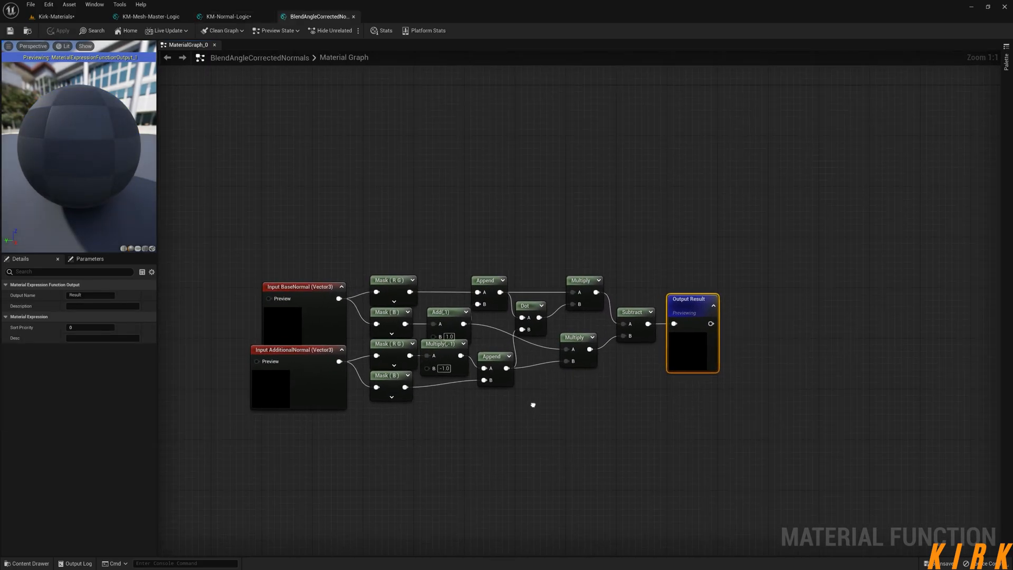
drag(554, 213, 543, 318)
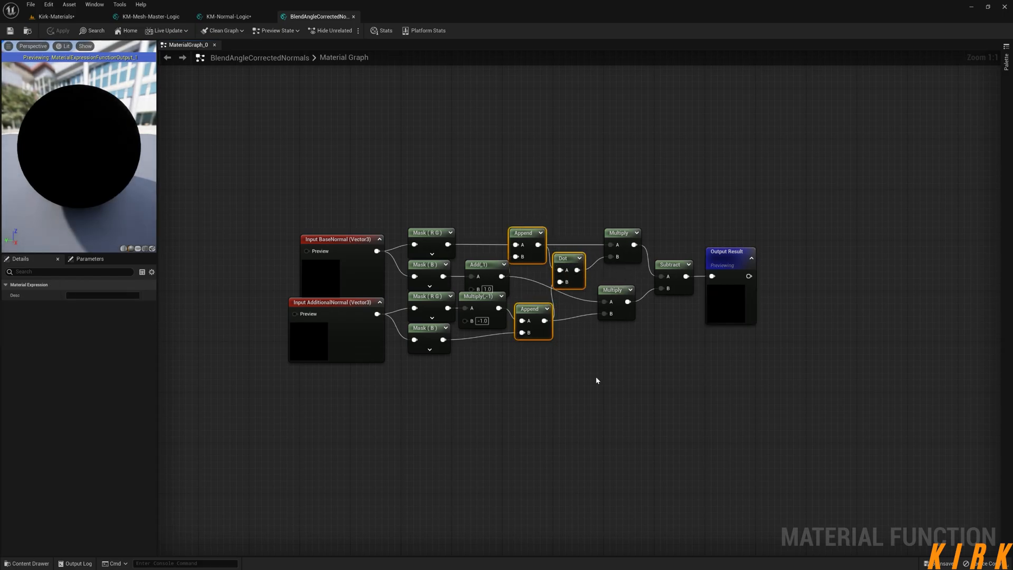
click(588, 279)
drag(681, 188, 594, 339)
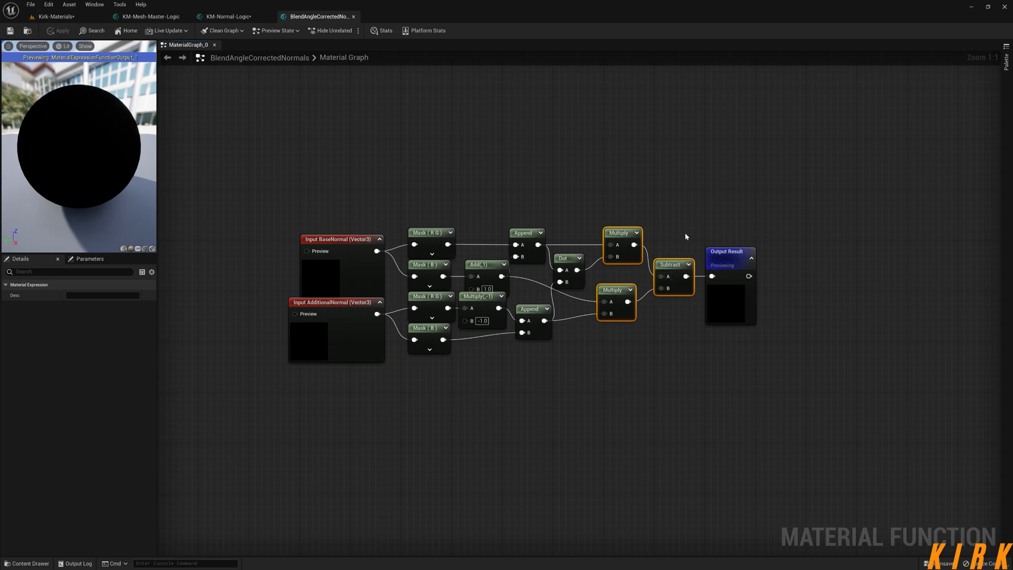
click(504, 148)
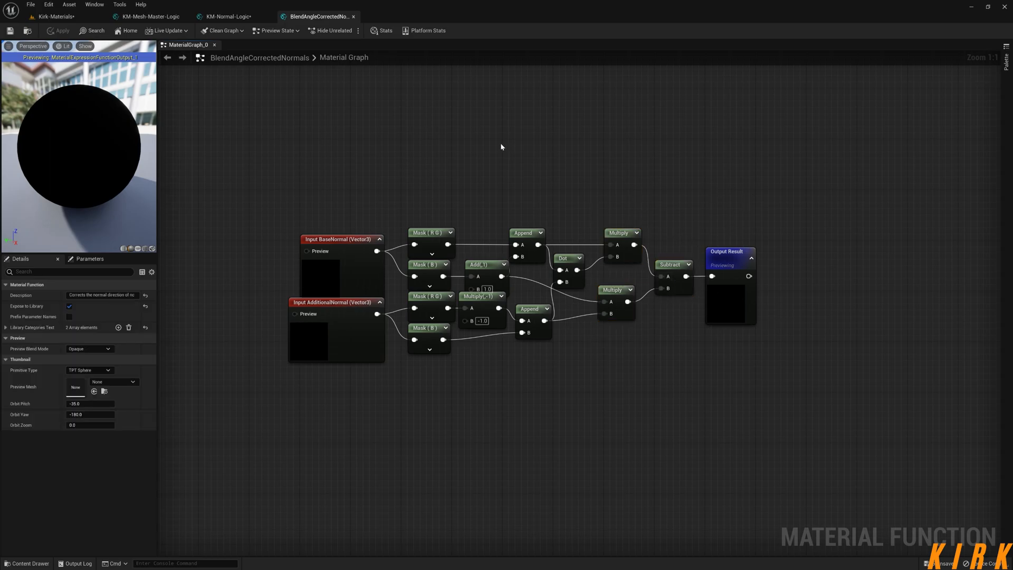
click(354, 17)
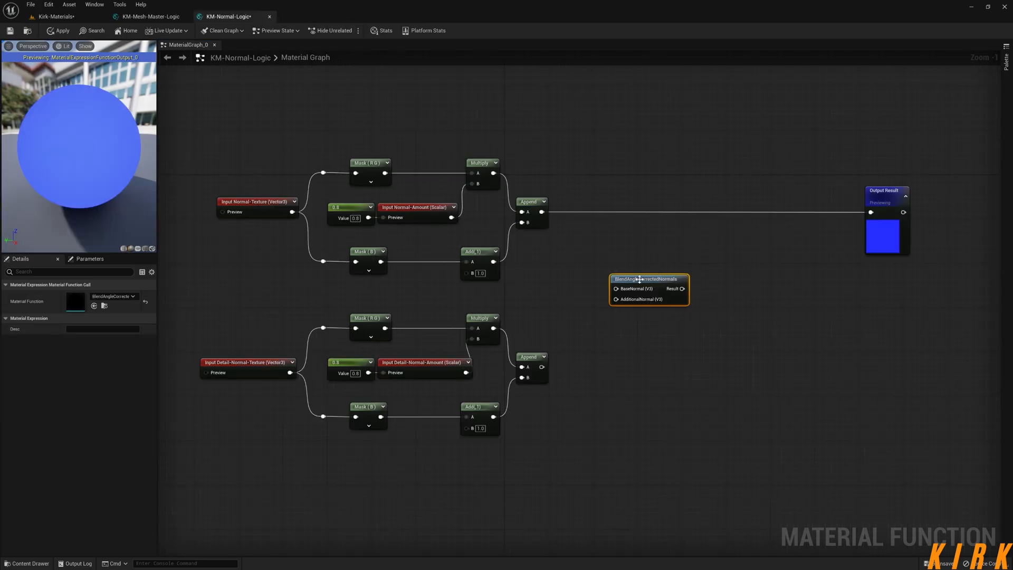
Connect the normal branch's Append output to BaseNormal and the detail-normal branch's Append output to AdditionalNormal on BlendAngleCorrectedNormals
drag(641, 279, 664, 279)
click(606, 308)
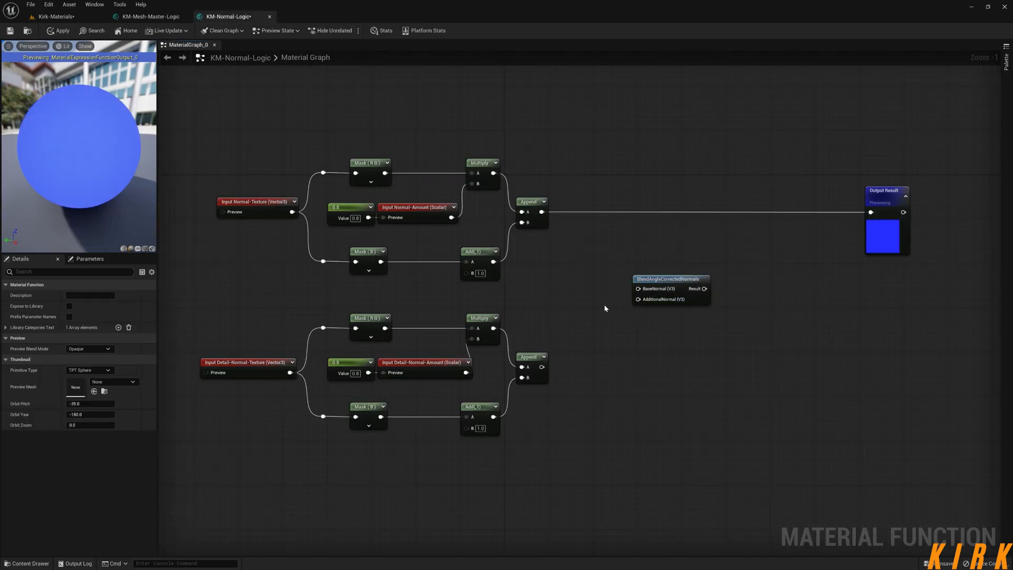
right_drag(606, 308, 578, 286)
drag(638, 256, 626, 256)
click(551, 265)
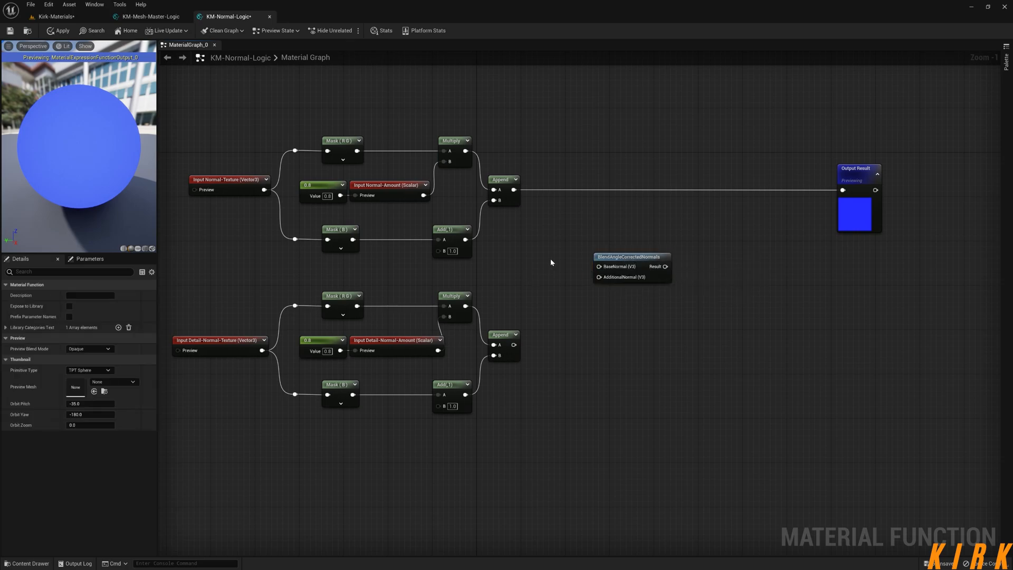
drag(514, 189, 599, 266)
drag(514, 345, 607, 254)
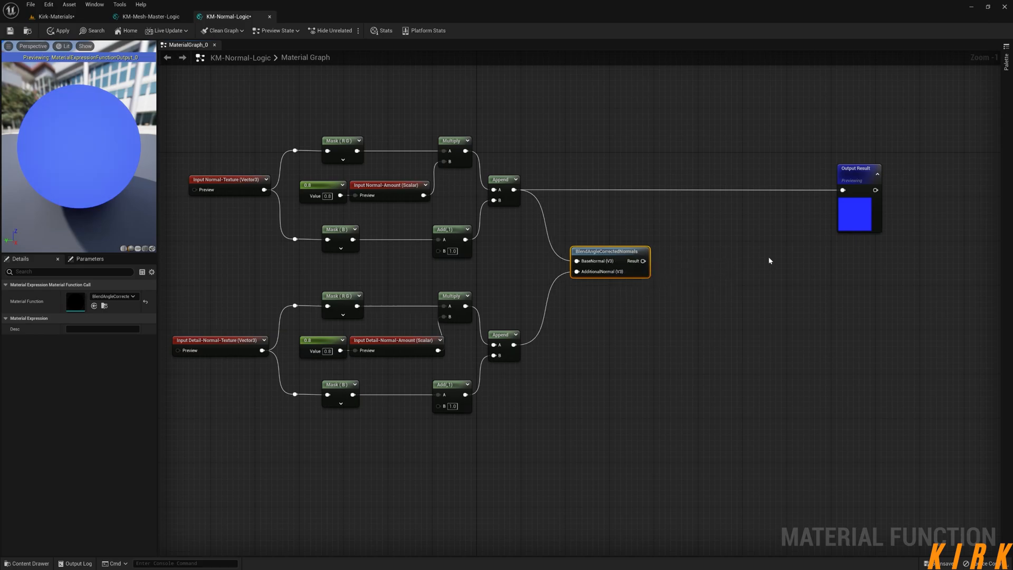
Move the Output Result node and the BlendAngleCorrectedNormals node farther from the Append nodes to make room
drag(864, 166, 936, 165)
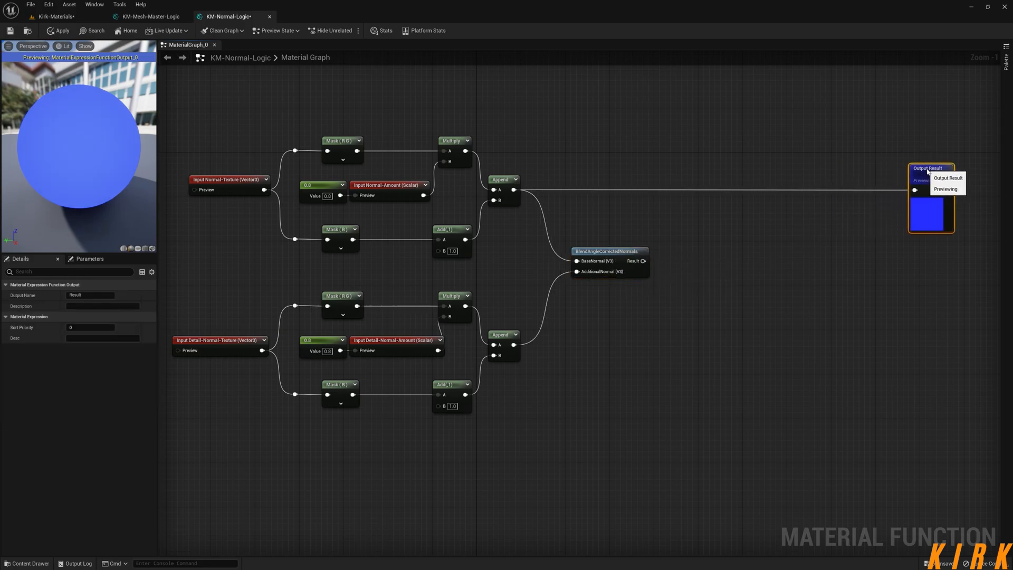
right_drag(775, 272, 733, 281)
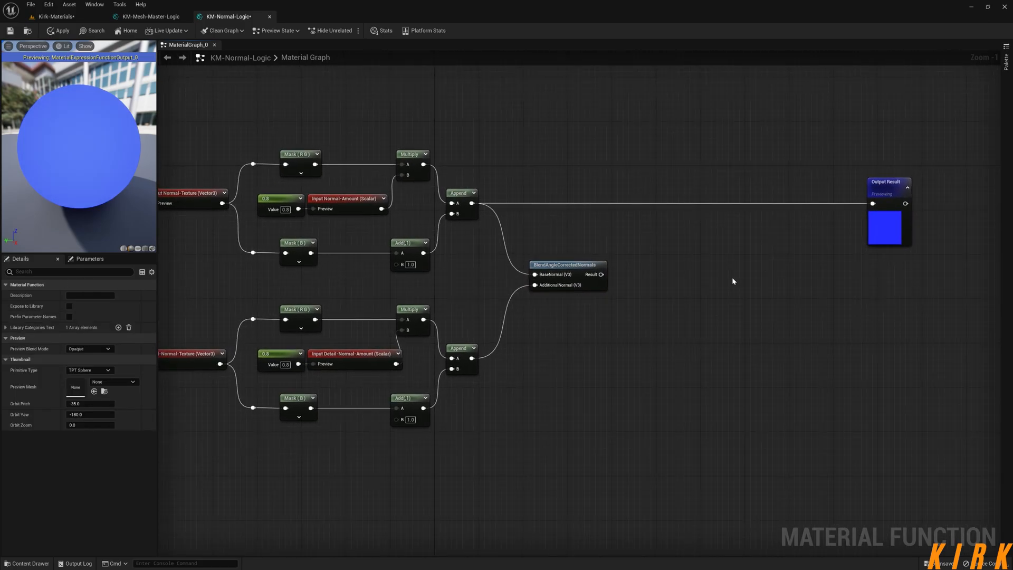
right_drag(605, 378, 527, 367)
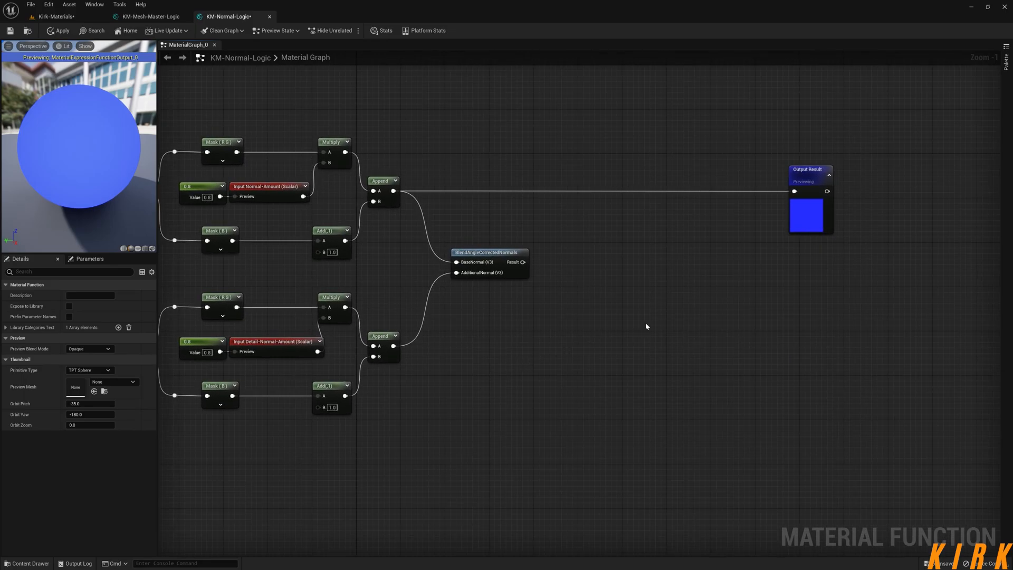
drag(519, 269, 557, 269)
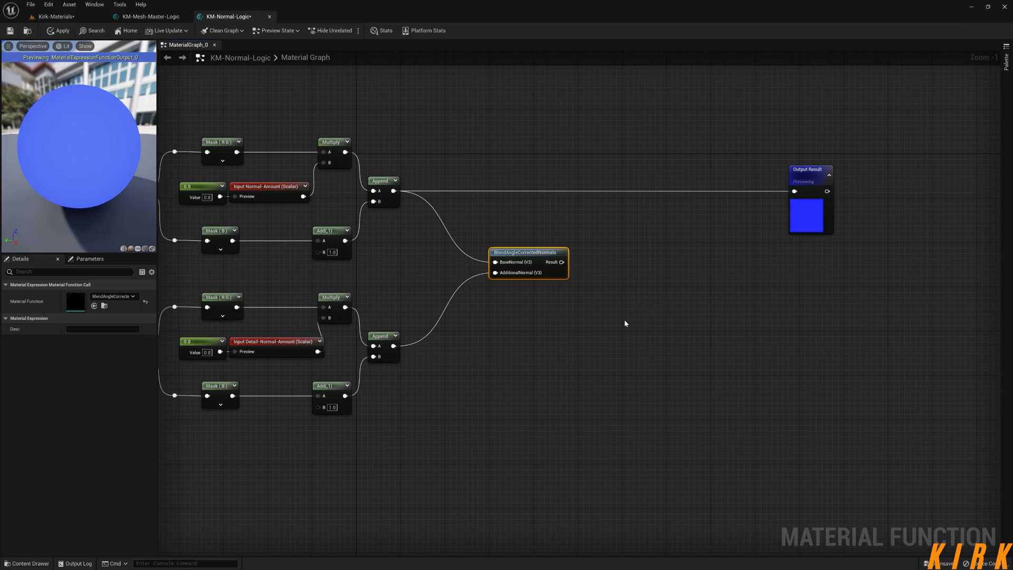
Add a StaticSwitch node and position it between BlendAngleCorrectedNormals and Output Result
right_drag(624, 320, 684, 310)
right_click(699, 227)
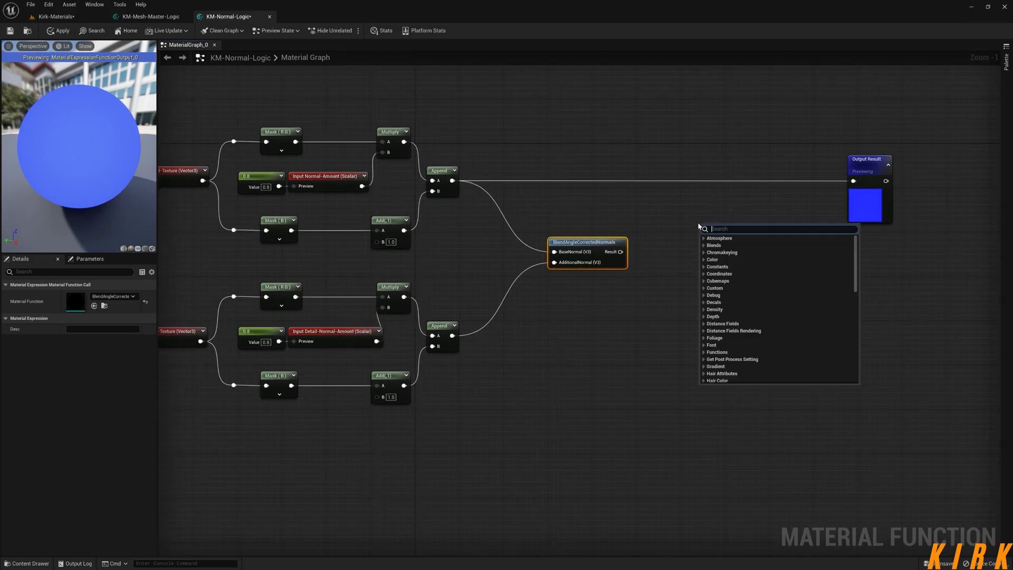
text(static)
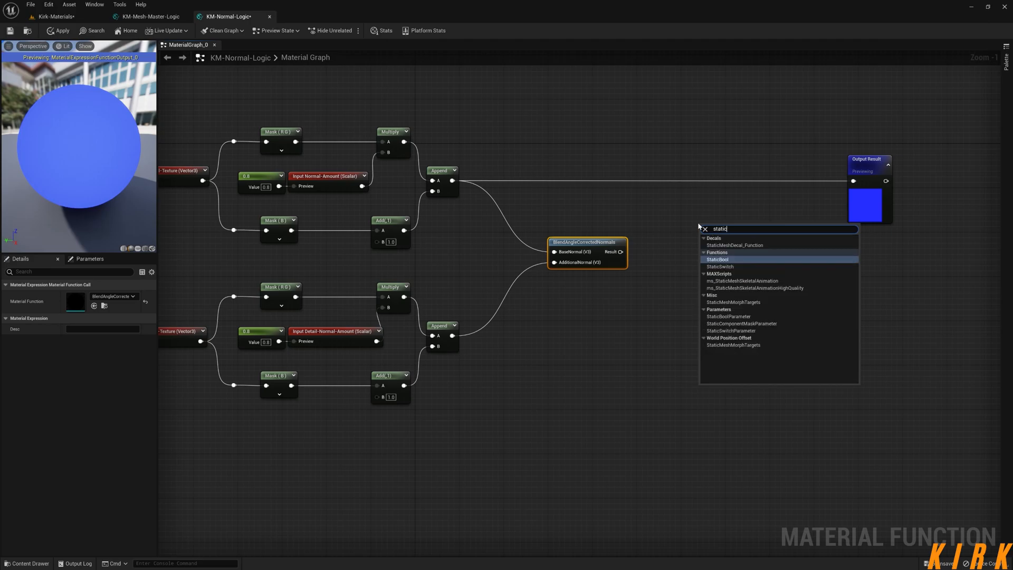
click(721, 267)
mouse_move(717, 230)
mouse_down()
mouse_move(681, 196)
mouse_move(711, 246)
mouse_up()
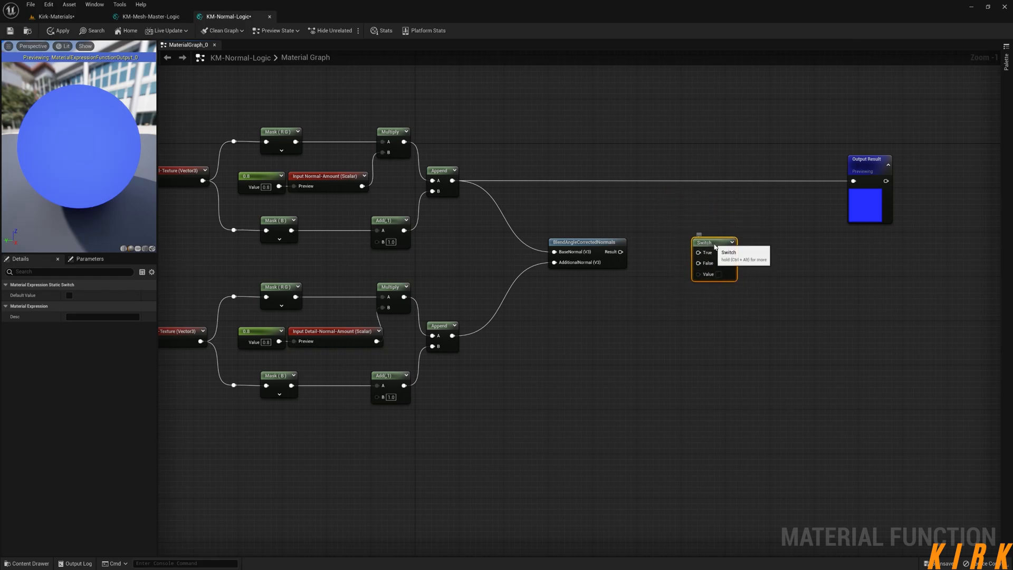
scroll(724, 261, up, 2)
scroll(725, 271, up, 2)
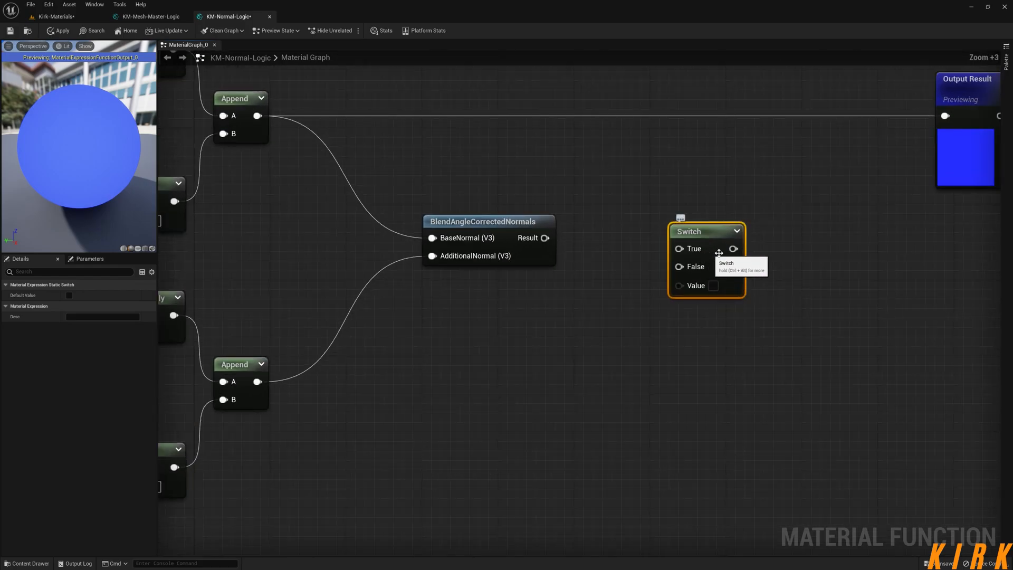
drag(718, 230, 755, 210)
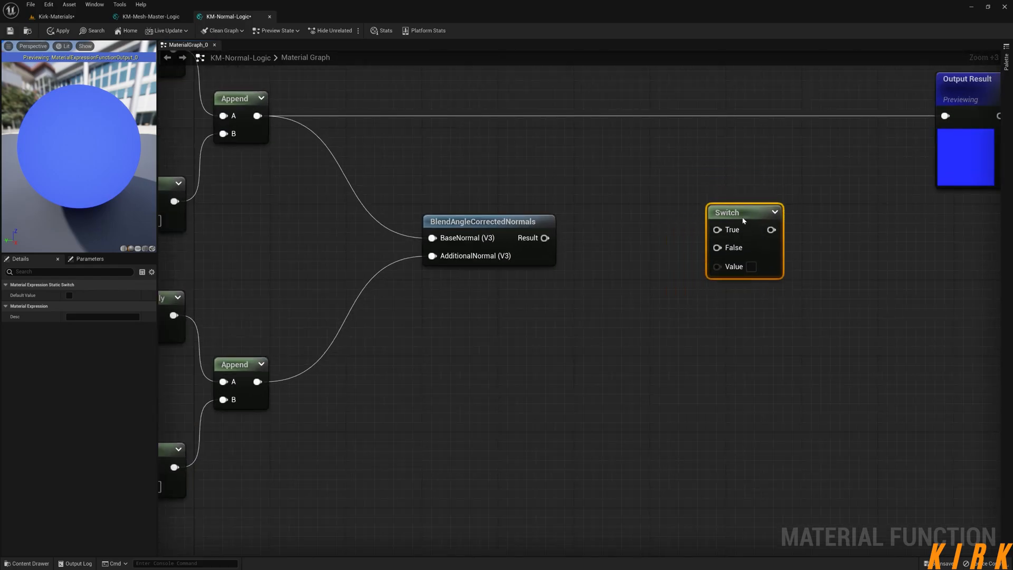
Add a static bool FunctionInput connected to the Switch's Value and place it below the BlendAngleCorrectedNormals node
drag(718, 266, 643, 332)
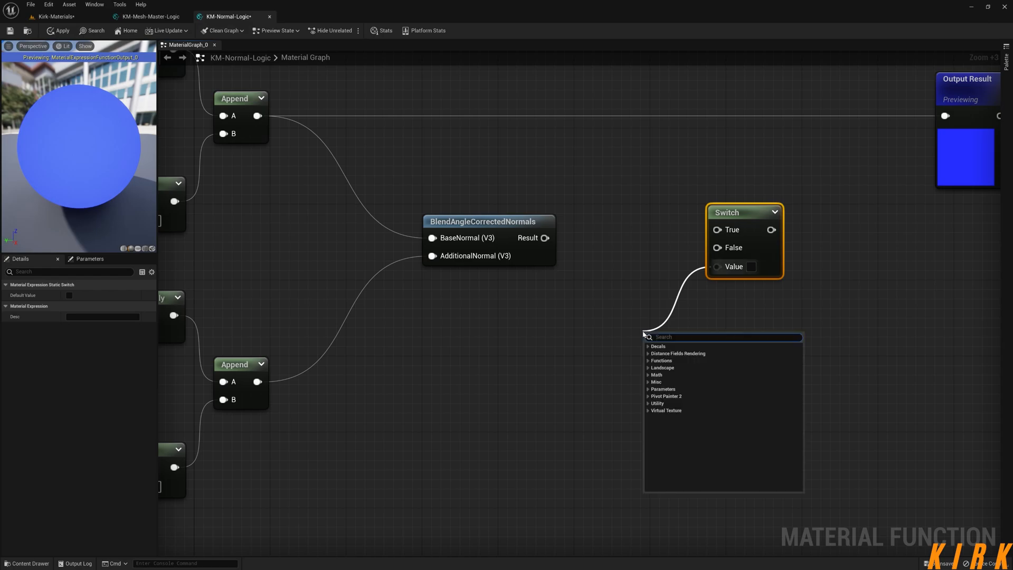
text(inpu)
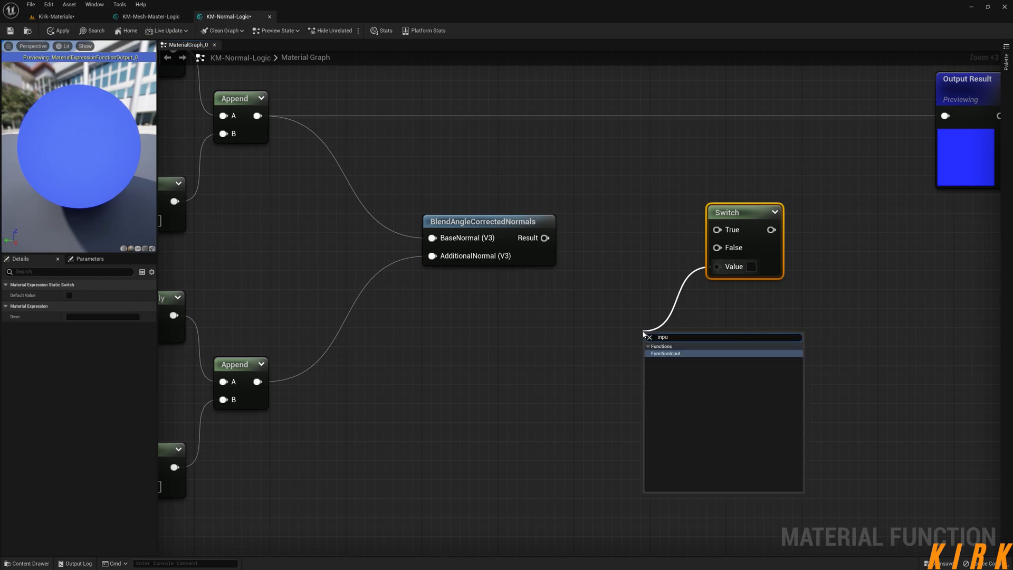
key(Return)
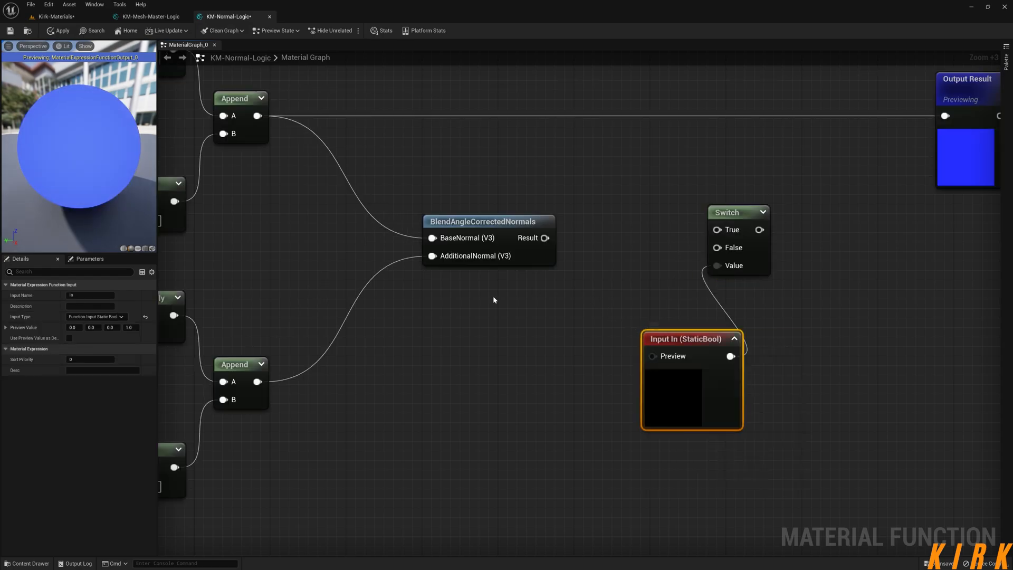
drag(700, 339, 594, 316)
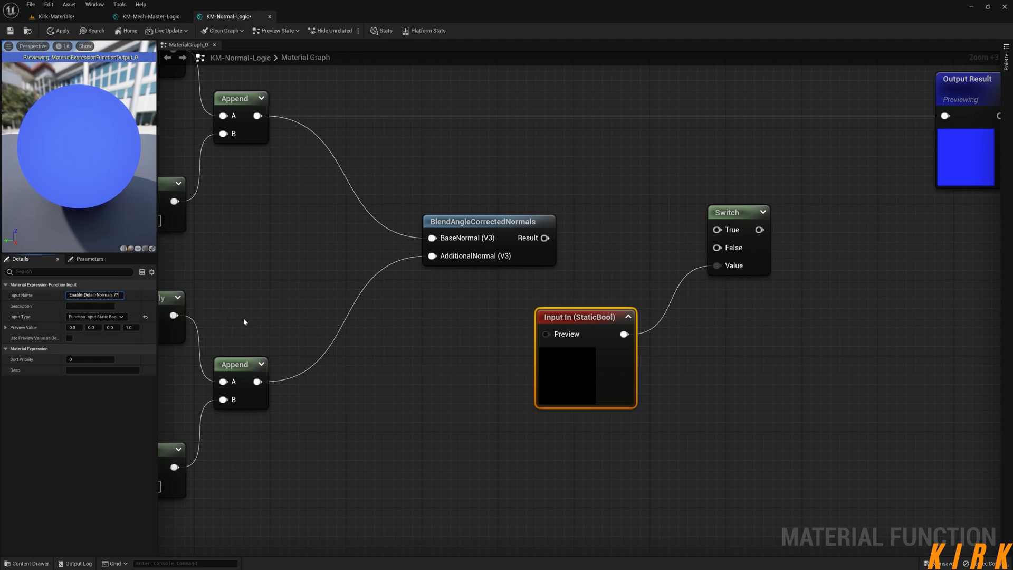
Name the static bool input Enable-Detail-Normals ??, use its preview value as default, and collapse its preview
click(69, 339)
click(412, 400)
drag(689, 322, 622, 332)
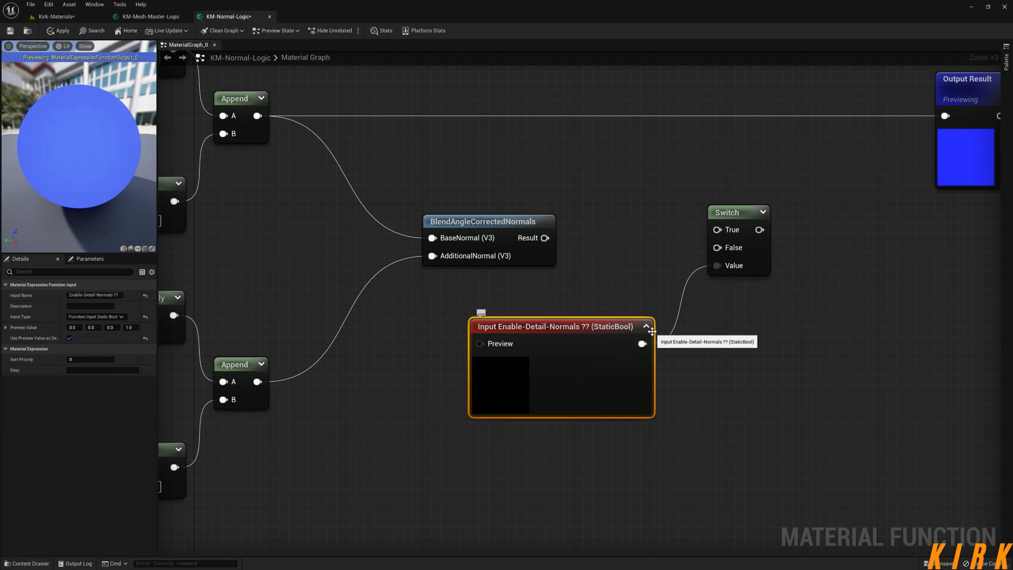
click(647, 326)
drag(557, 324, 603, 325)
Add a StaticBool node for the Preview of Enable-Detail-Normals ?? and place it directly beside that input
drag(527, 343, 465, 364)
text(bo)
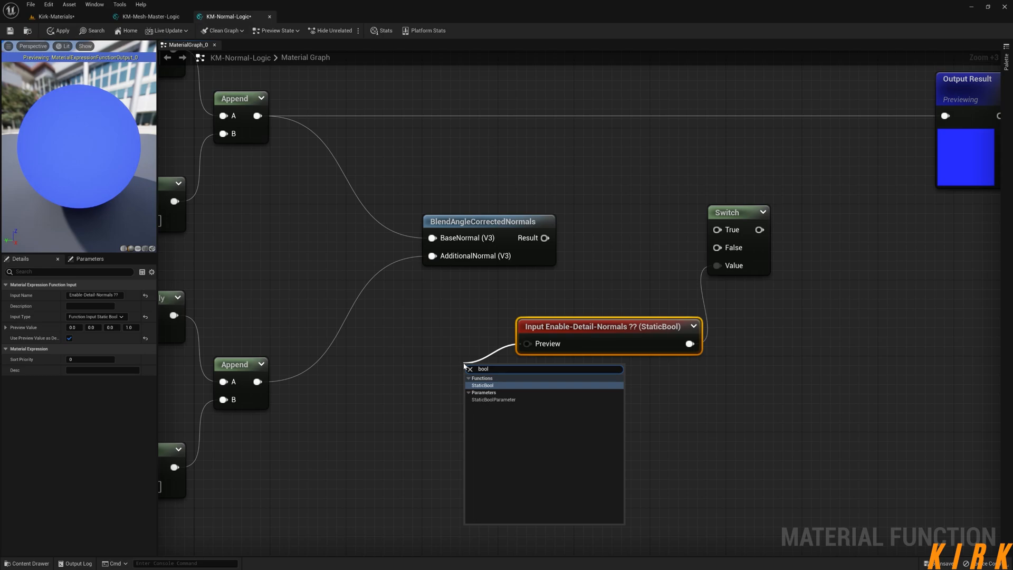
text(ol)
click(485, 387)
drag(526, 382, 484, 342)
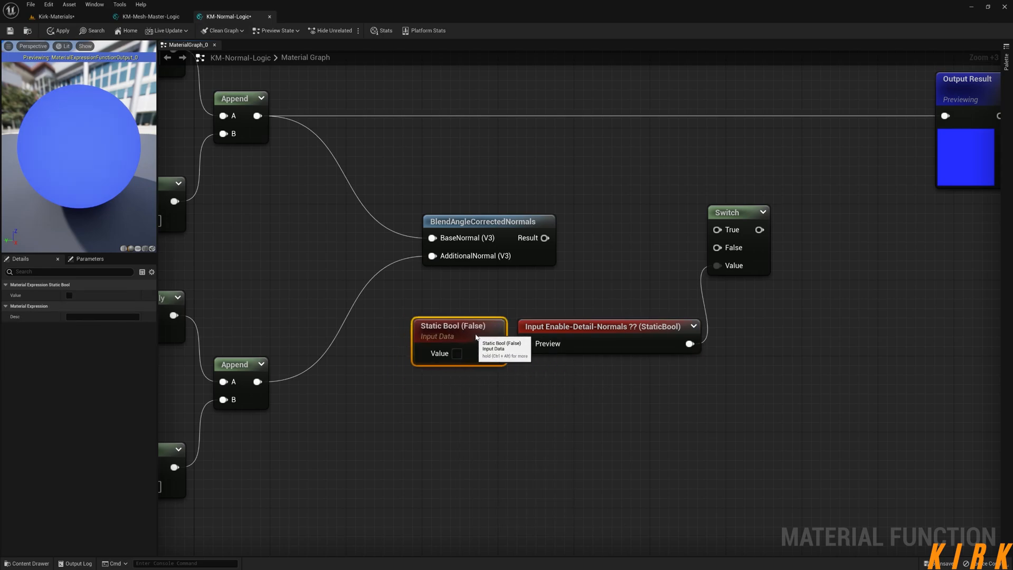
click(513, 393)
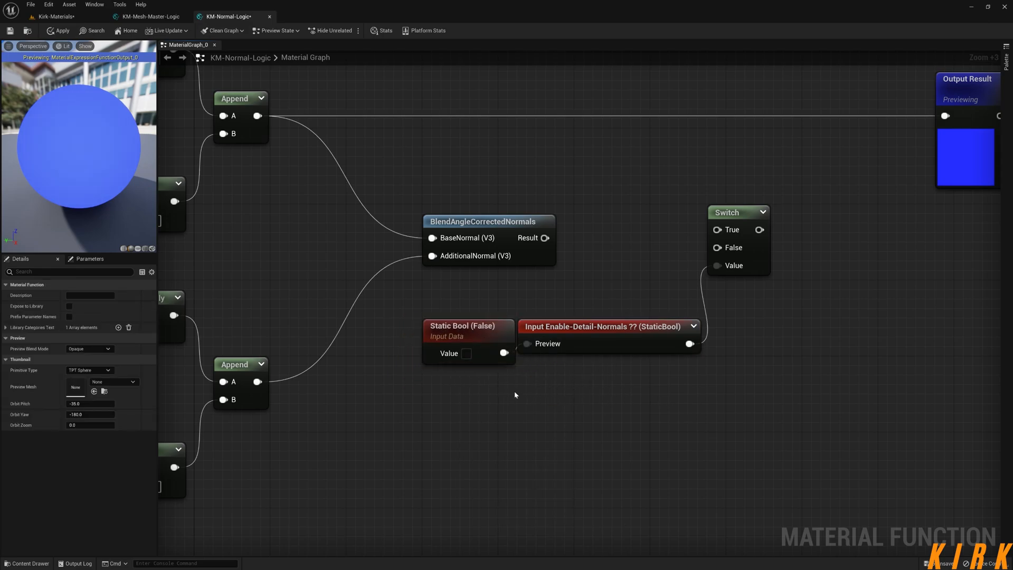
right_drag(513, 393, 581, 397)
drag(583, 396, 514, 342)
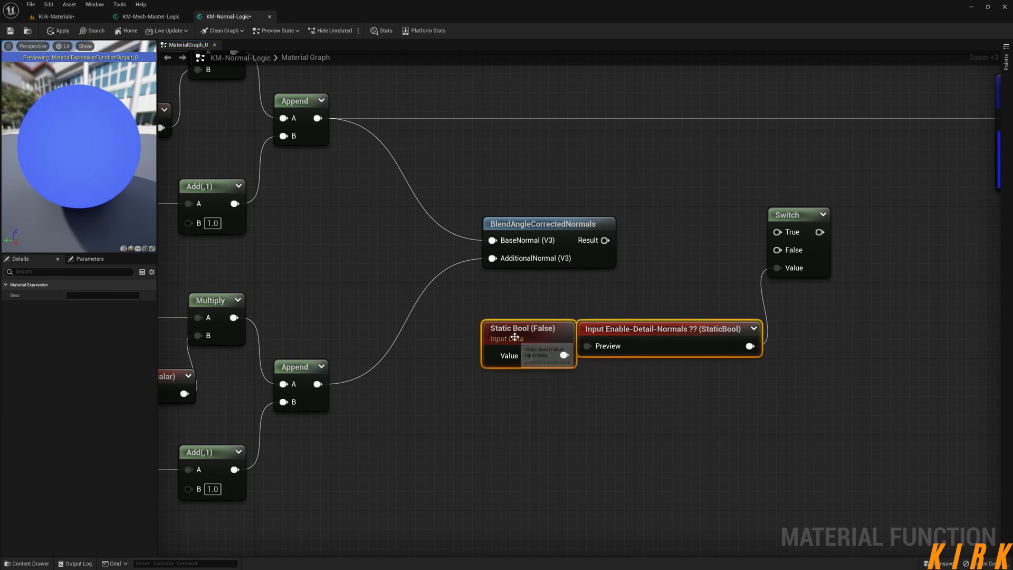
click(514, 338)
click(573, 304)
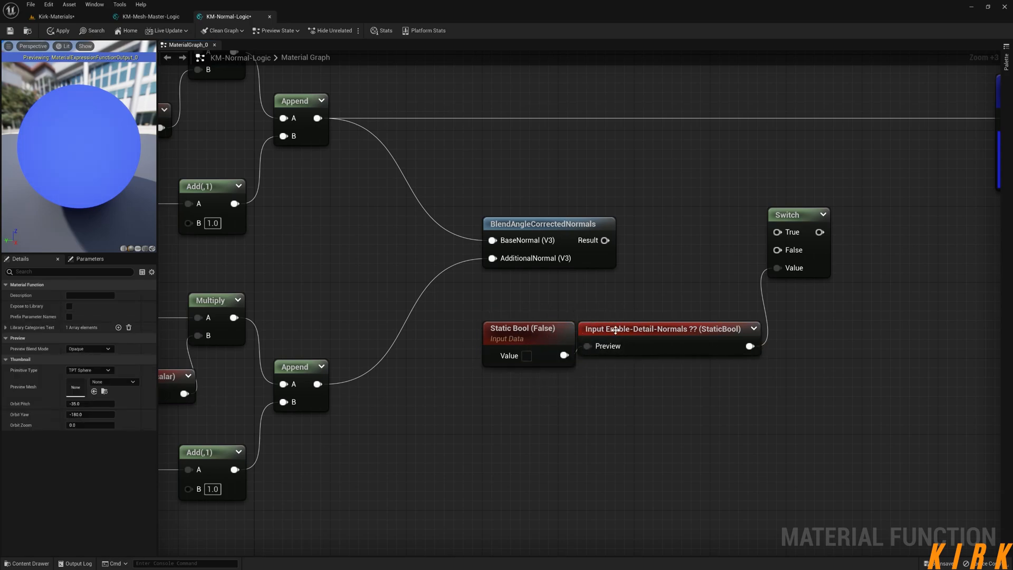
click(523, 350)
click(686, 430)
right_drag(635, 413, 557, 428)
click(422, 376)
mouse_move(680, 413)
right_down()
mouse_move(573, 440)
mouse_move(680, 422)
right_up()
click(533, 424)
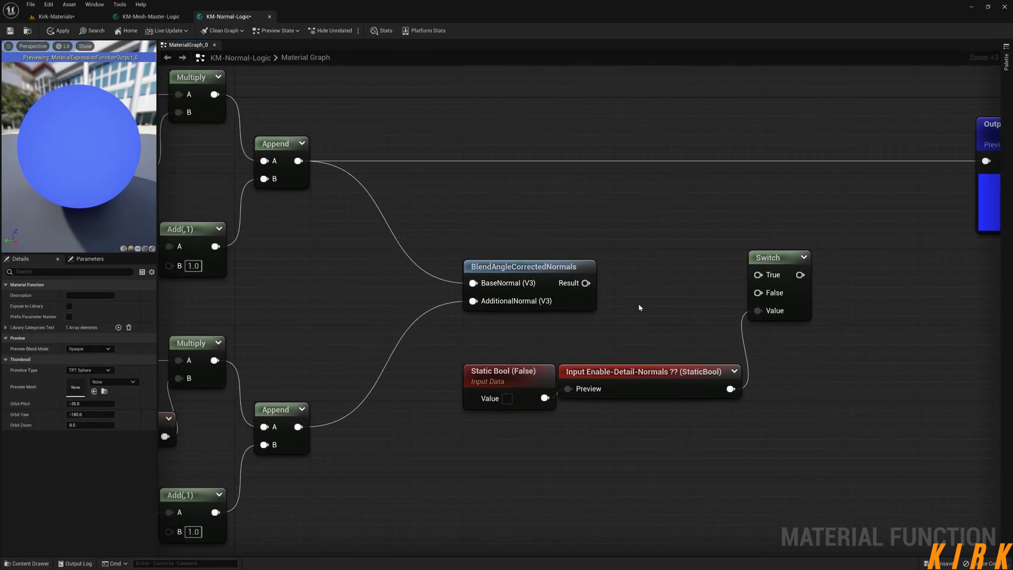
Move the BlendAngleCorrectedNormals node closer to the two Append nodes
right_drag(639, 307, 613, 333)
drag(504, 288, 446, 269)
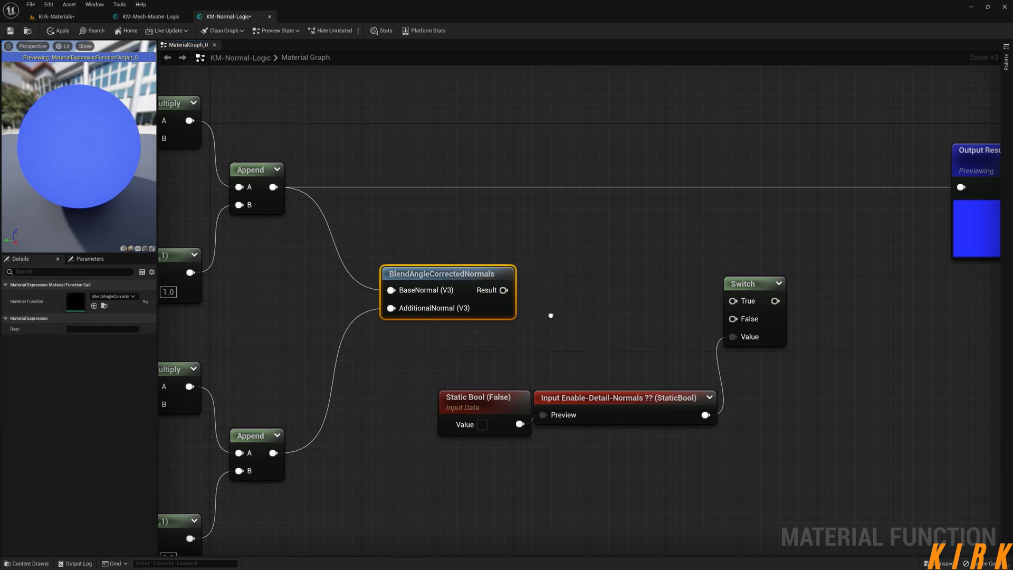
scroll(591, 326, down, 6)
scroll(681, 220, up, 5)
click(681, 220)
drag(681, 220, 203, 423)
right_drag(746, 375, 434, 431)
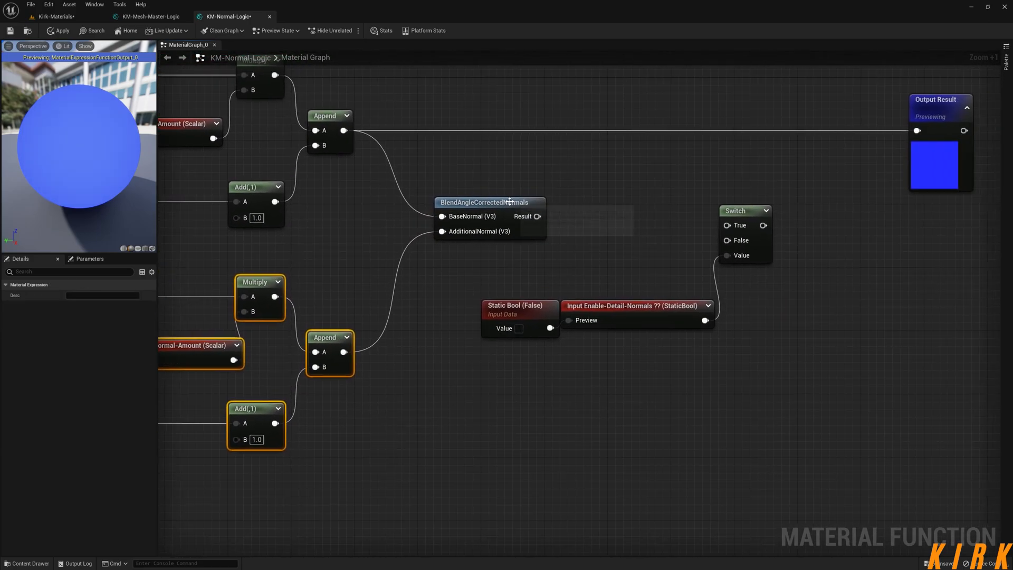
drag(509, 202, 444, 220)
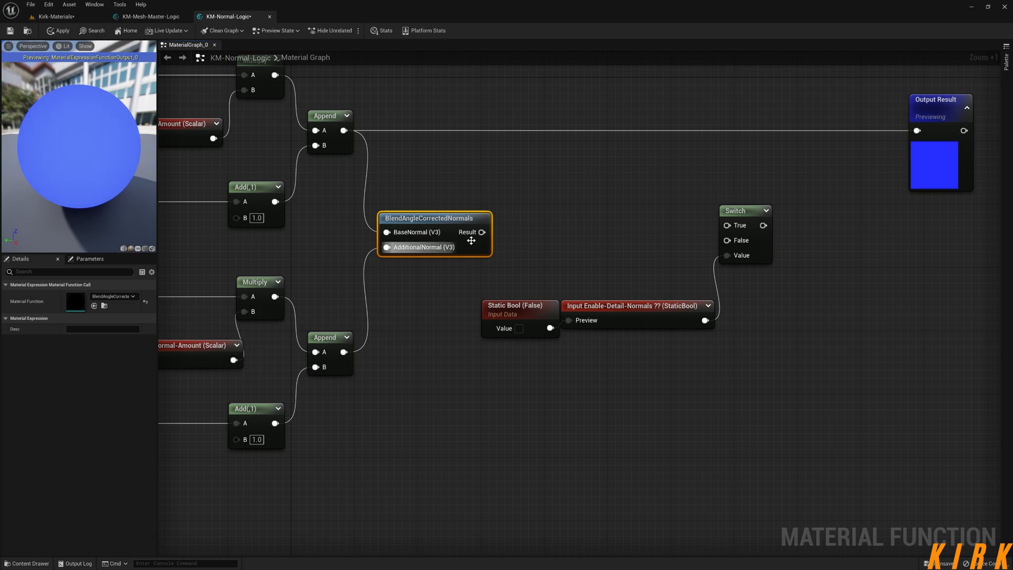
Connect the BlendAngleCorrectedNormals Result to the Switch's True, align the Switch with it, and connect the normal branch's Append output to False
drag(468, 230, 733, 219)
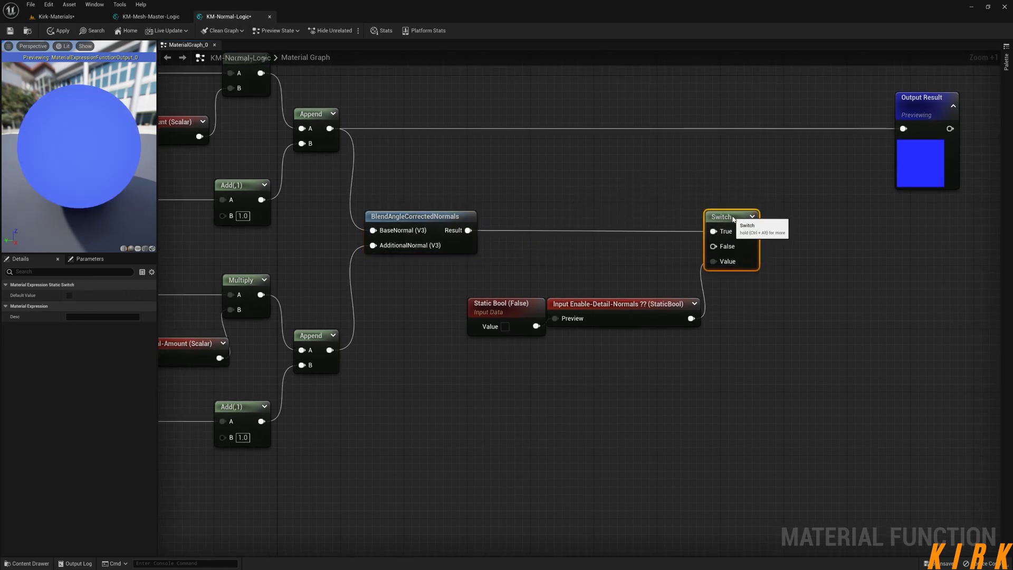
click(651, 244)
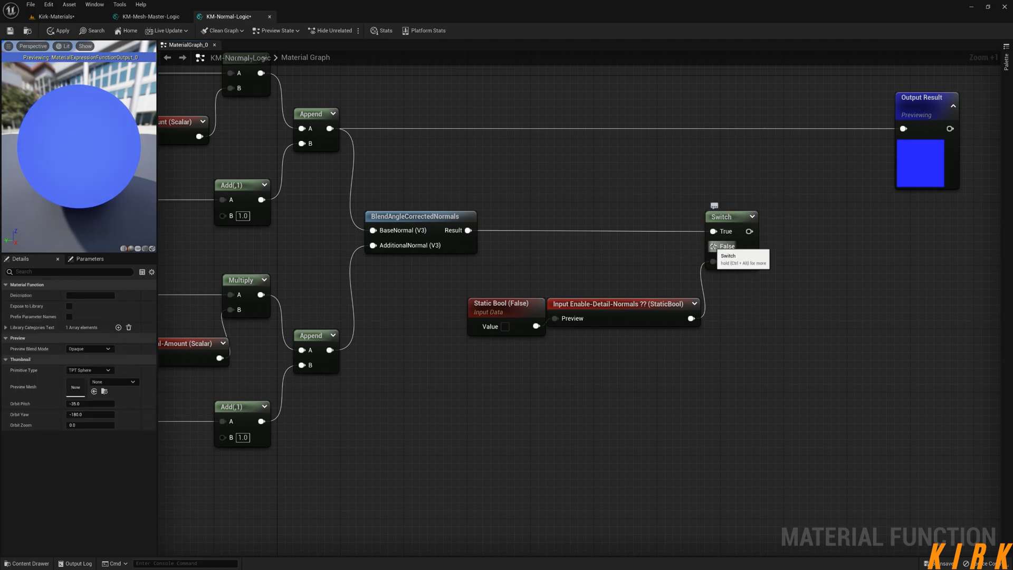
drag(714, 246, 331, 139)
right_drag(438, 182, 712, 281)
right_drag(571, 282, 607, 275)
drag(648, 125, 358, 320)
right_drag(649, 359, 427, 301)
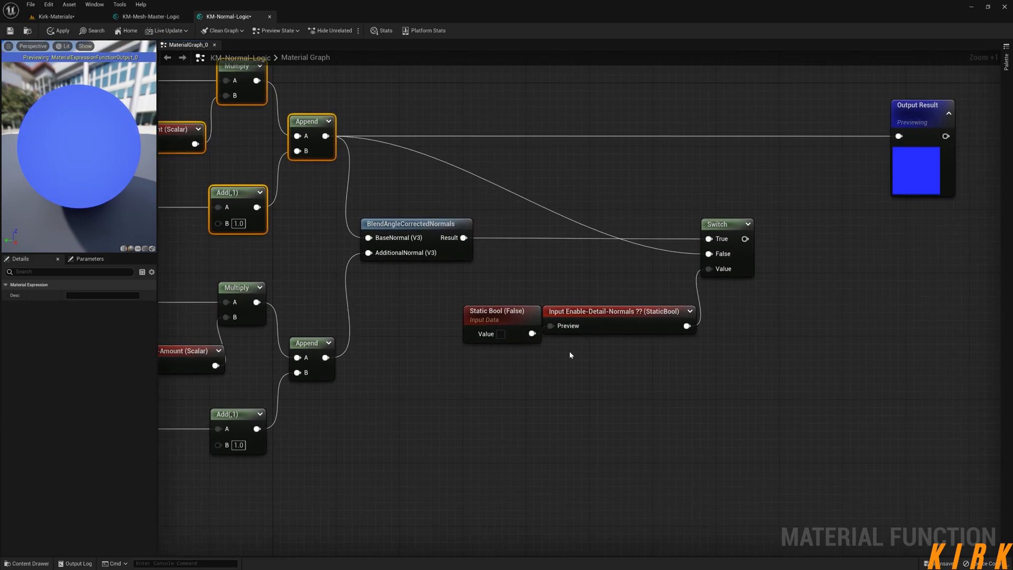
Examine the base and detail normal branches and how they feed the BlendAngleCorrectedNormals node and the Switch
drag(636, 287, 473, 357)
click(609, 400)
right_drag(525, 402, 591, 380)
right_drag(470, 352, 608, 297)
right_drag(589, 251, 665, 354)
drag(628, 98, 277, 477)
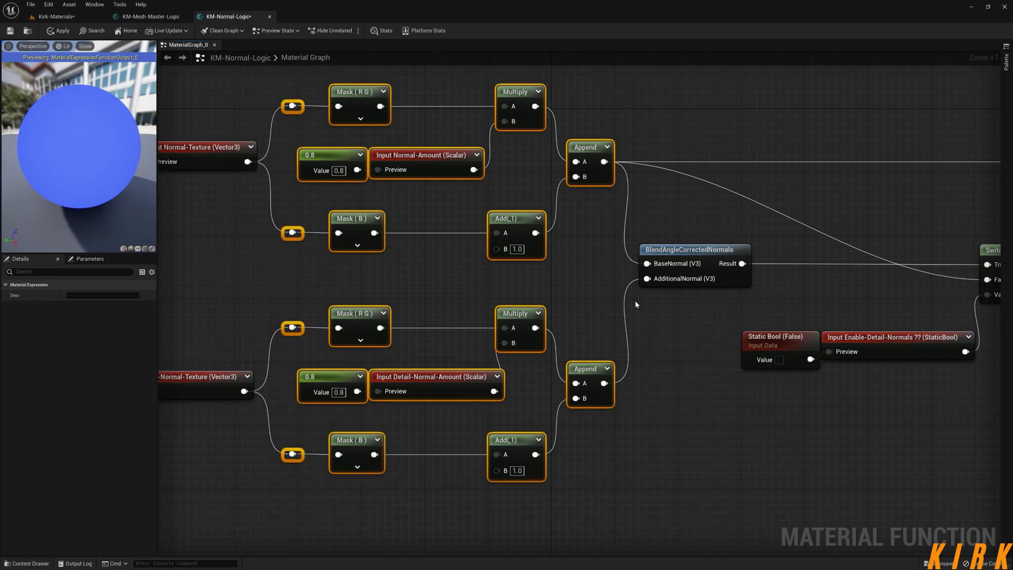
click(684, 261)
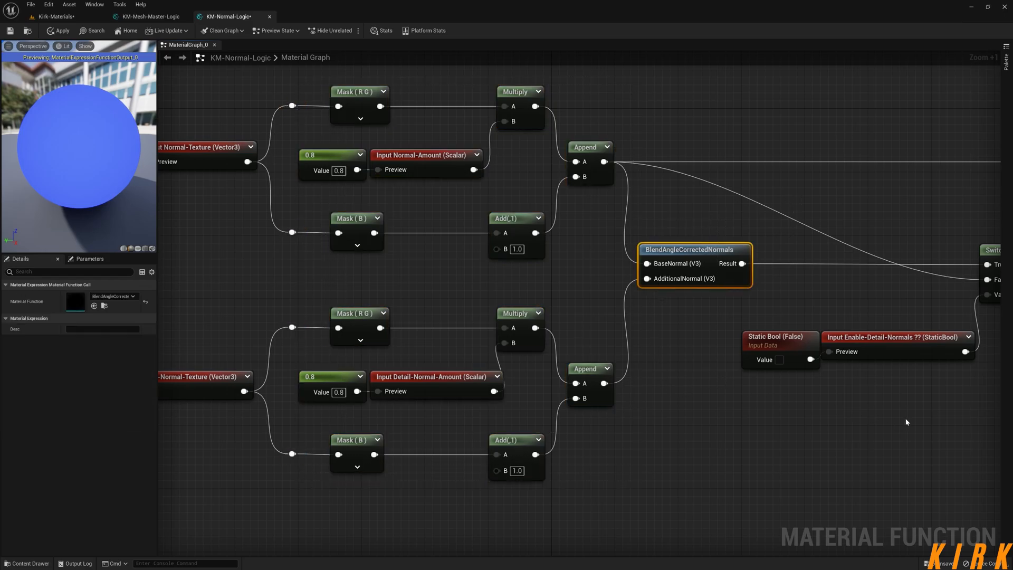
right_drag(907, 420, 730, 406)
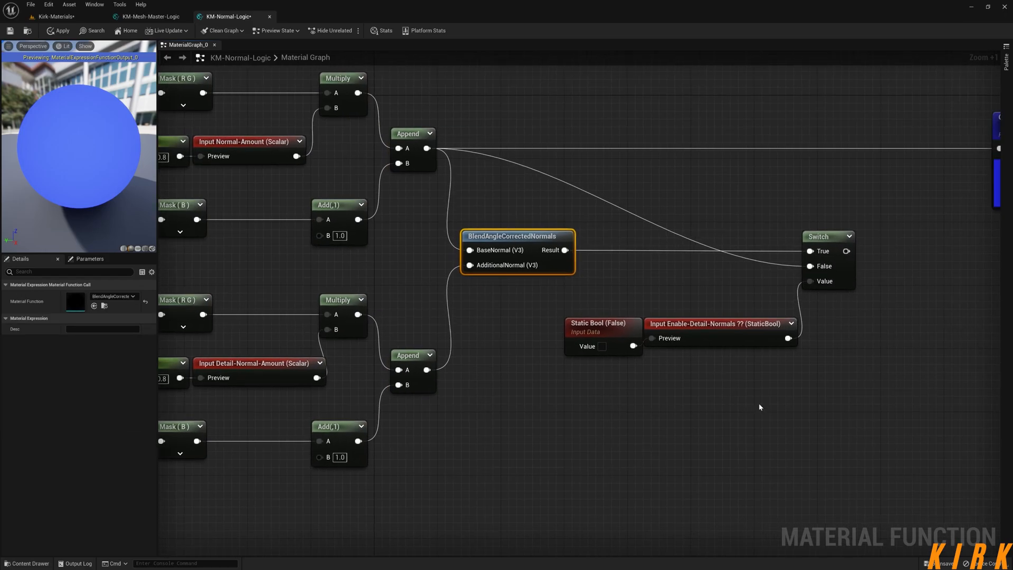
Connect the Switch to Output Result, placing it alongside, and add a reroute node on the False wire level with the base Append
right_drag(888, 331, 667, 363)
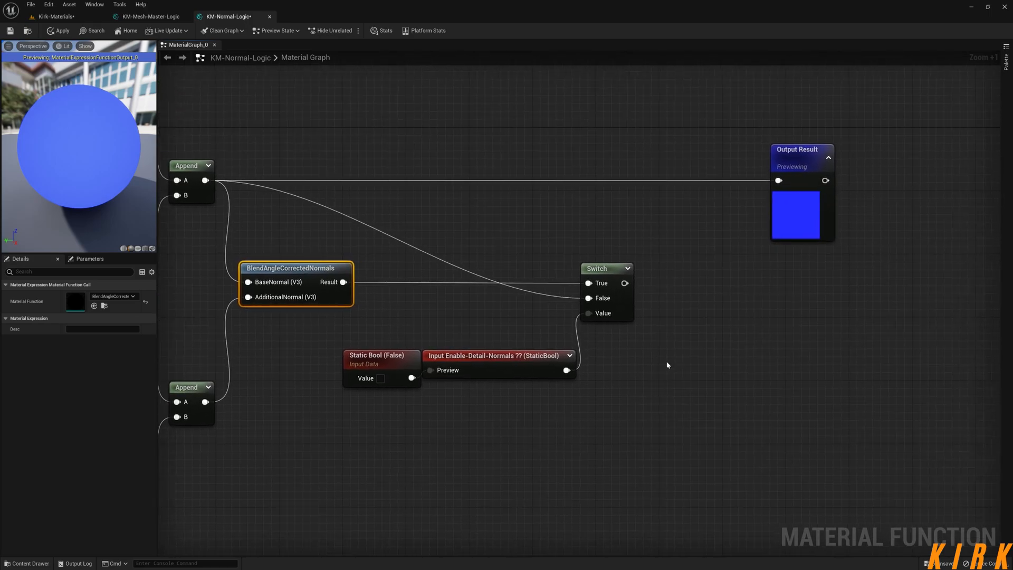
drag(624, 283, 691, 278)
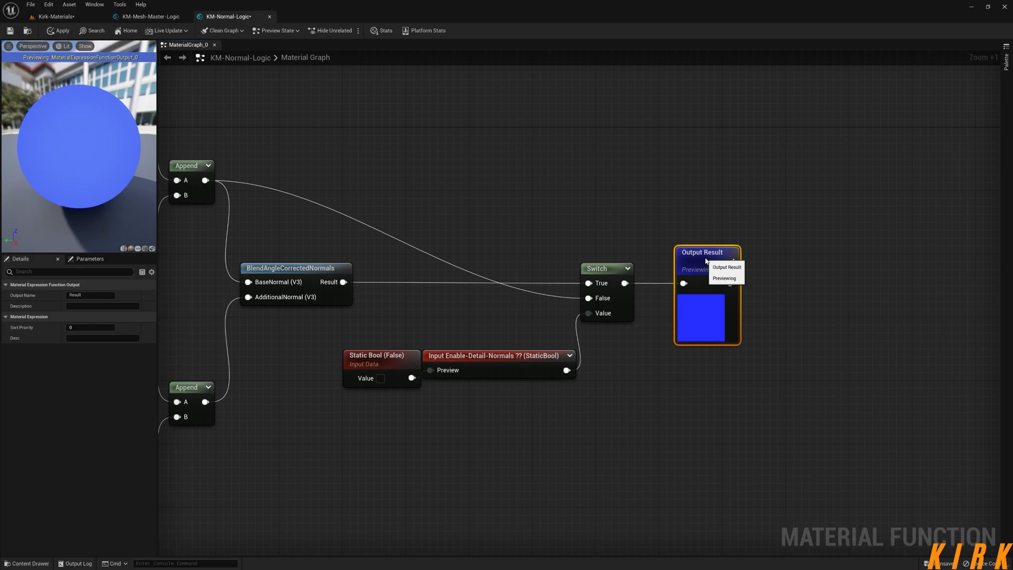
double_click(422, 254)
drag(422, 251, 536, 189)
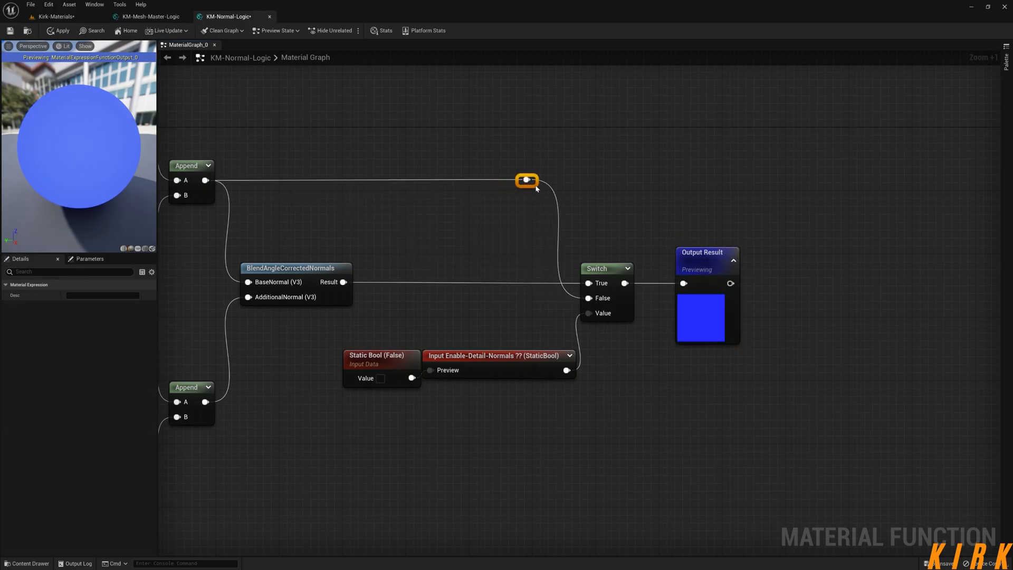
click(647, 190)
scroll(662, 404, down, 3)
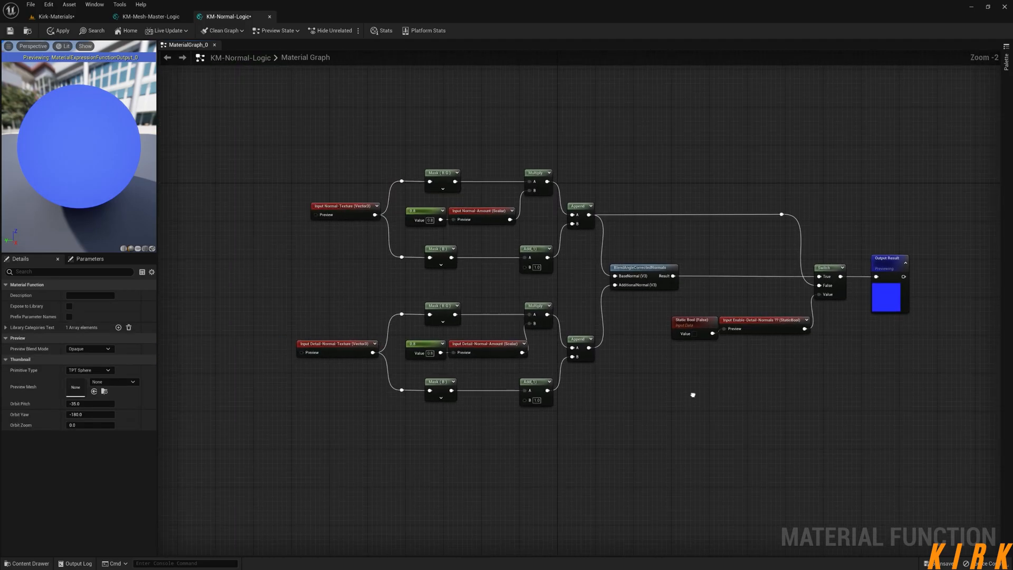
key(ctrl+f)
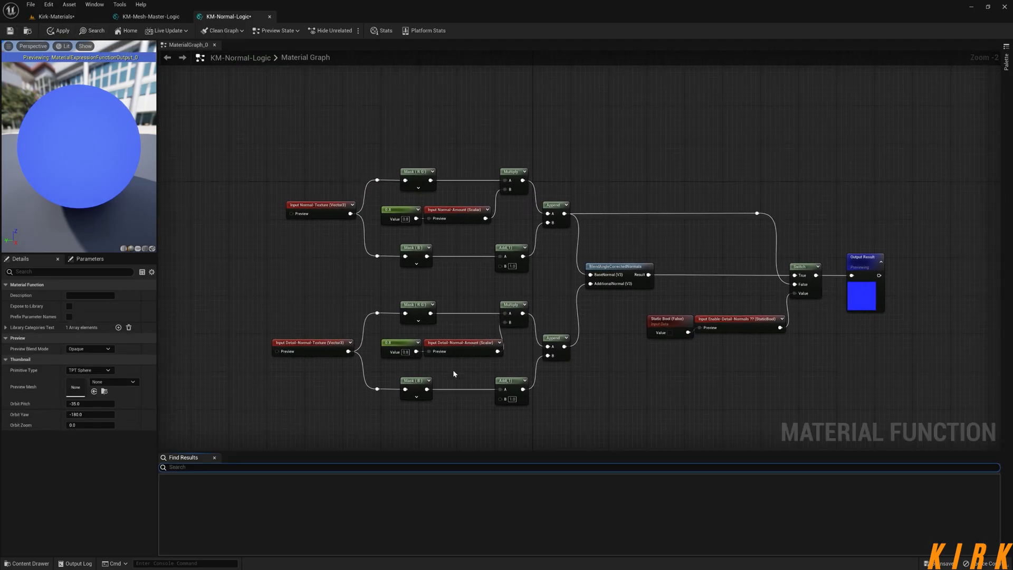
click(215, 457)
mouse_move(756, 437)
right_down()
mouse_move(710, 447)
mouse_move(752, 447)
right_up()
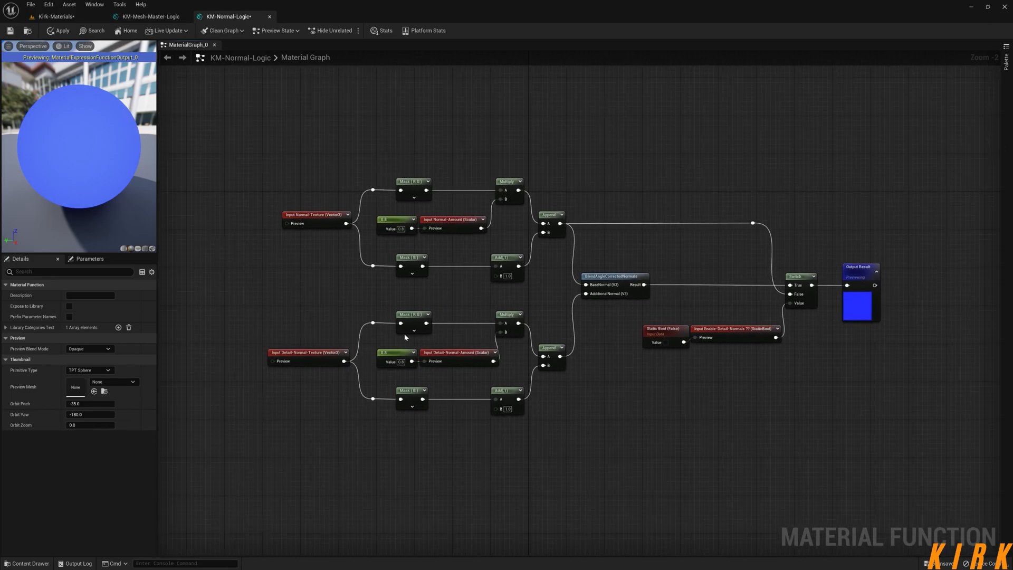
Check the Normal-Texture input's sort priority and set the Detail-Normal-Texture input's sort priority to 1
click(314, 221)
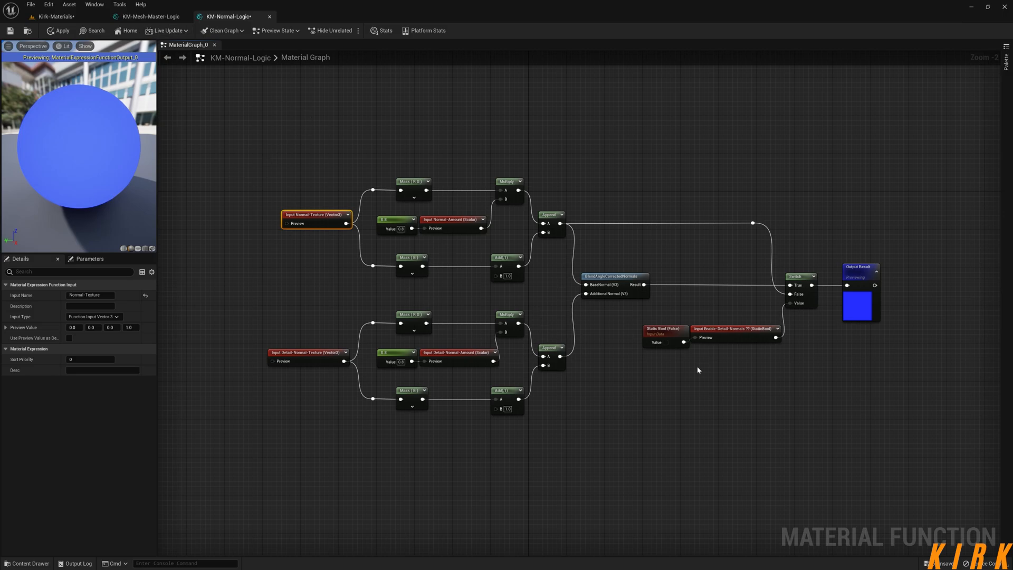
right_drag(689, 361, 624, 374)
scroll(560, 366, down, 1)
right_drag(492, 371, 588, 375)
scroll(587, 376, up, 3)
right_drag(246, 250, 379, 280)
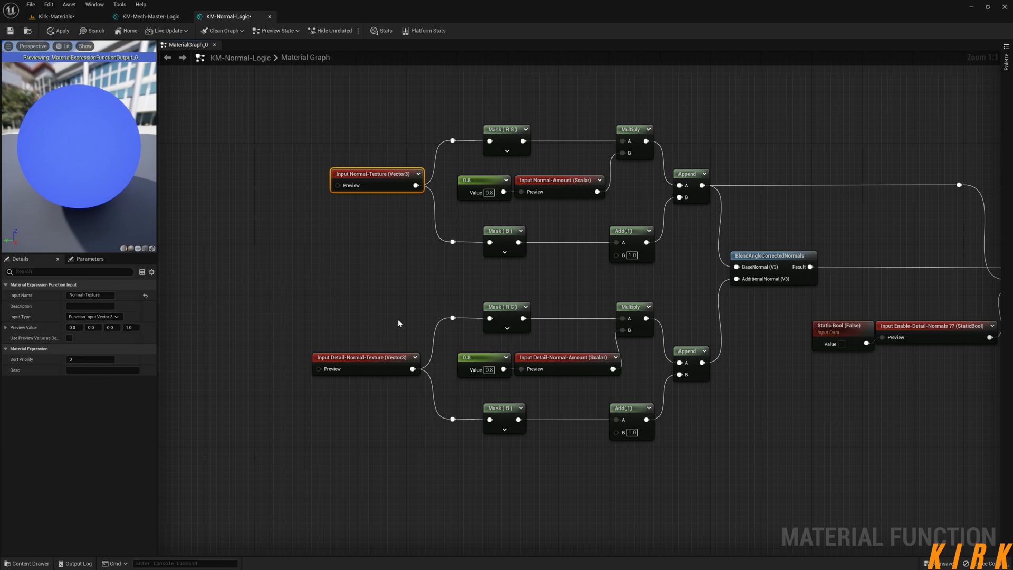
drag(399, 322, 314, 420)
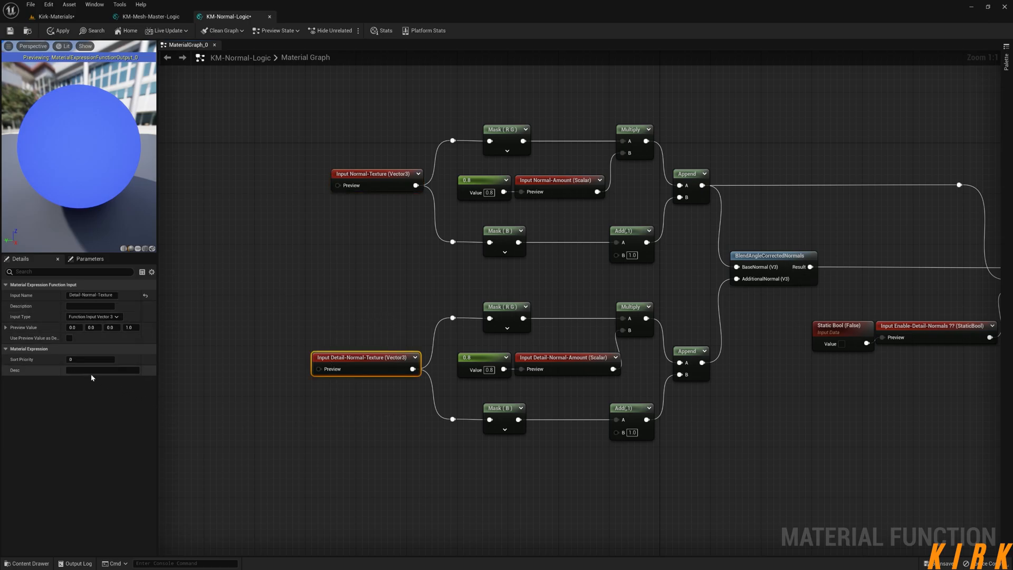
click(90, 360)
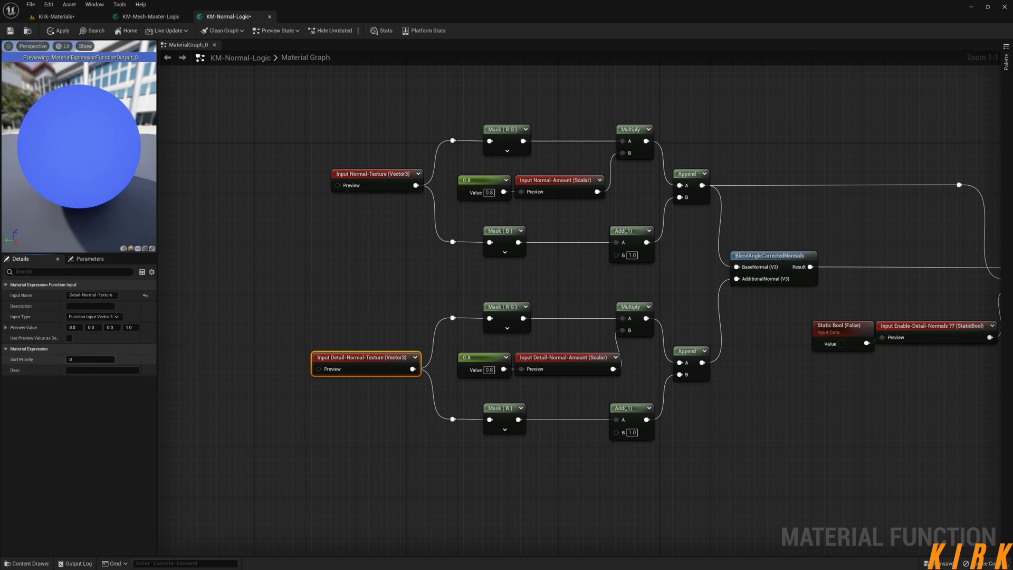
text(1)
key(Return)
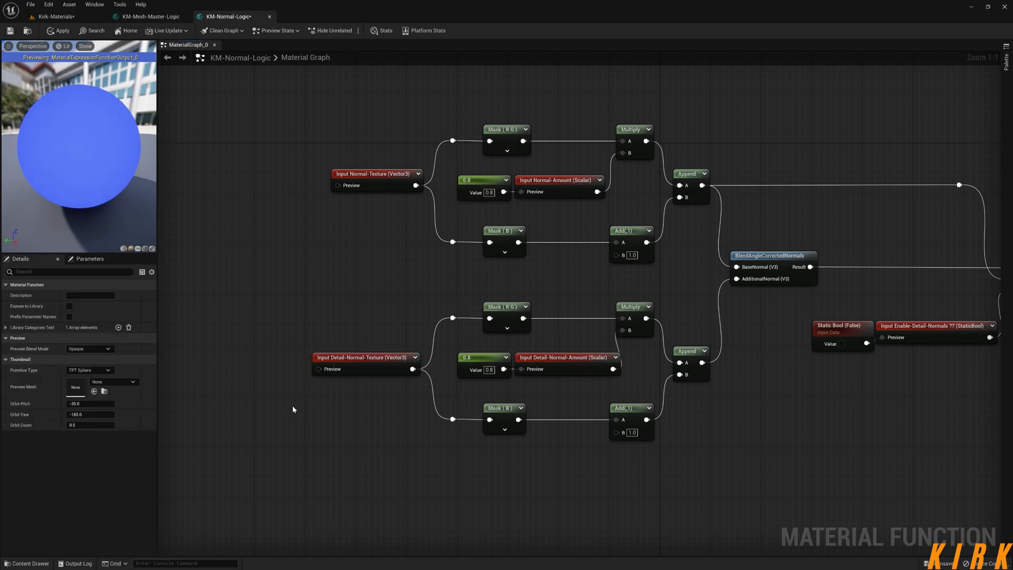
Set the sort priority of the Normal-Amount input to 2 and of the Detail-Normal-Amount input to 3
click(558, 183)
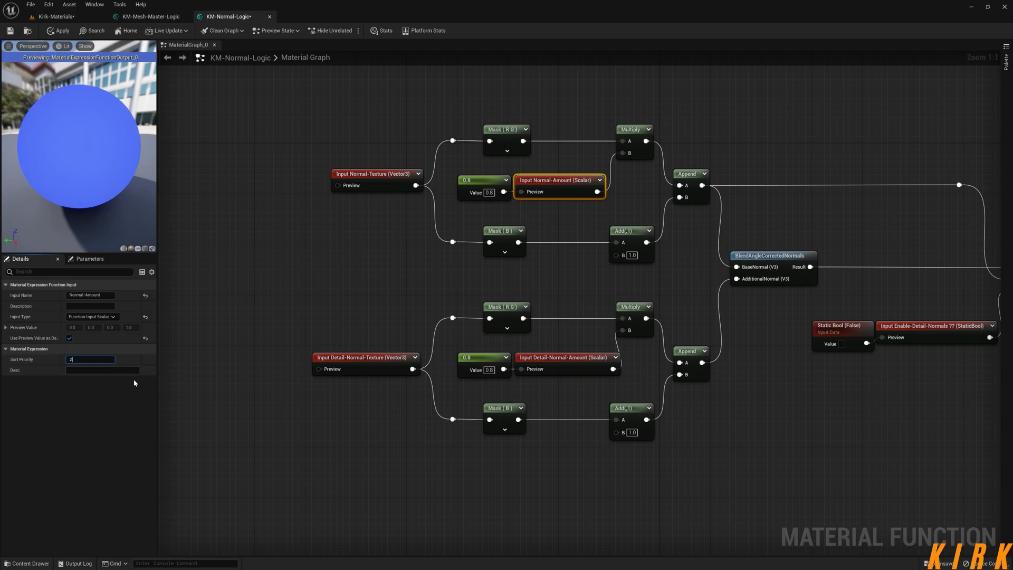
click(574, 359)
click(90, 359)
text(3)
Set the sort priority of the Enable-Detail-Normals ?? input to 4 and save the KM-Normal-Logic function
click(922, 326)
click(89, 359)
text(4)
key(Return)
click(303, 452)
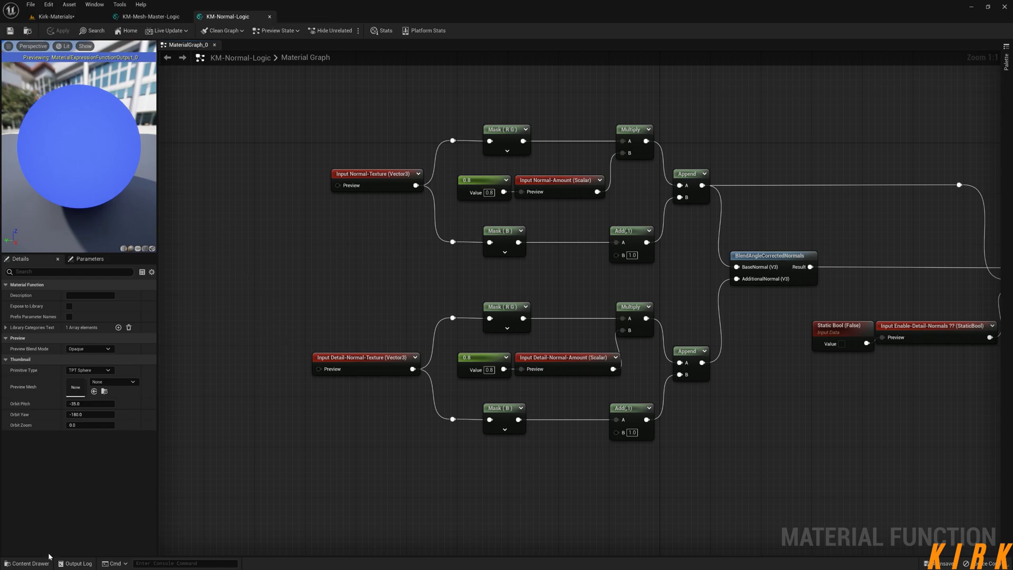
Open the KM-Normal-Params material function from the Normals folder and hide its Stats
click(27, 563)
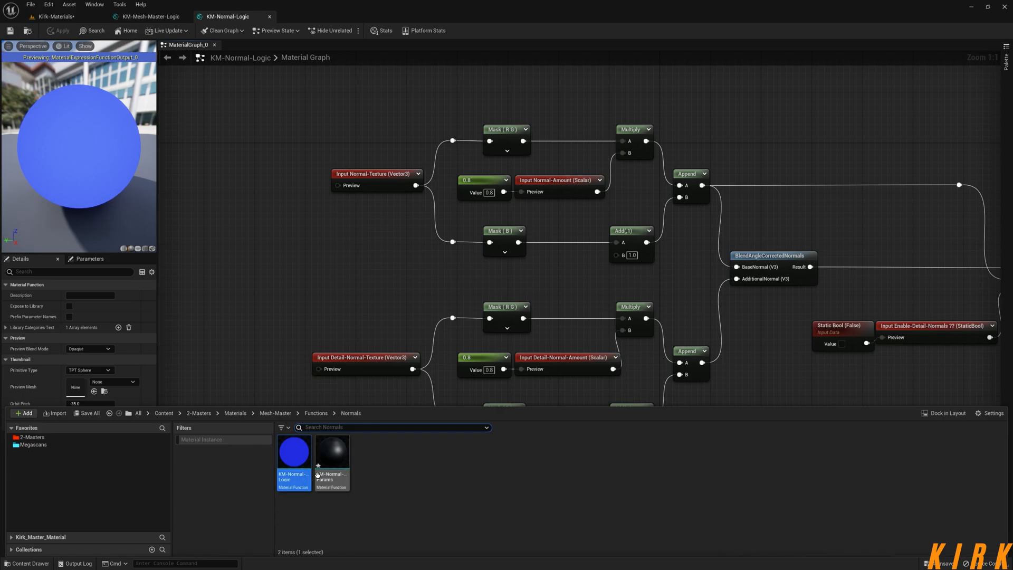
click(399, 497)
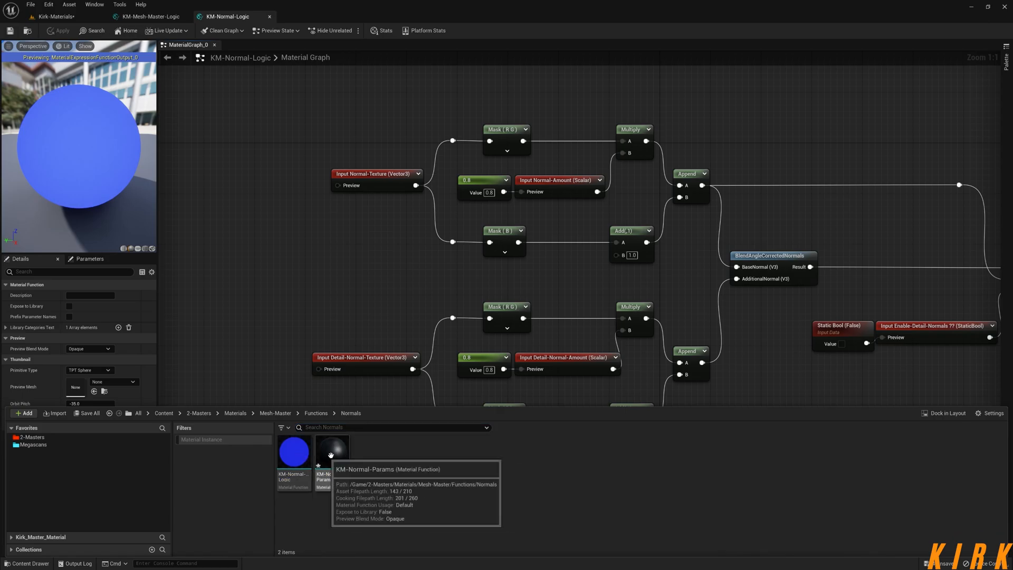
double_click(337, 456)
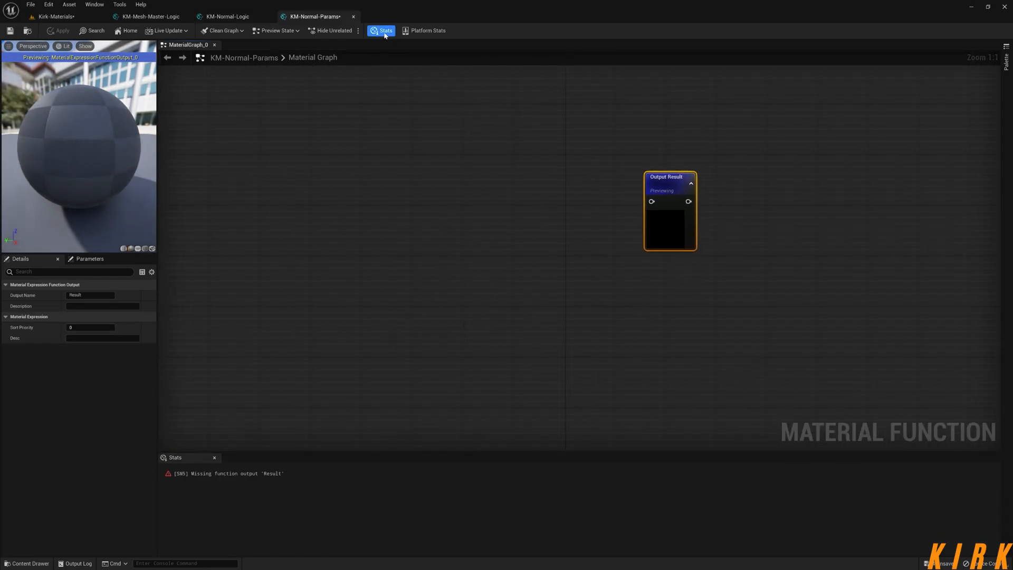
click(387, 36)
Add the KM-Normal-Logic function from the Normals folder to the KM-Normal-Params graph, ahead of Output Result
right_drag(557, 248, 545, 324)
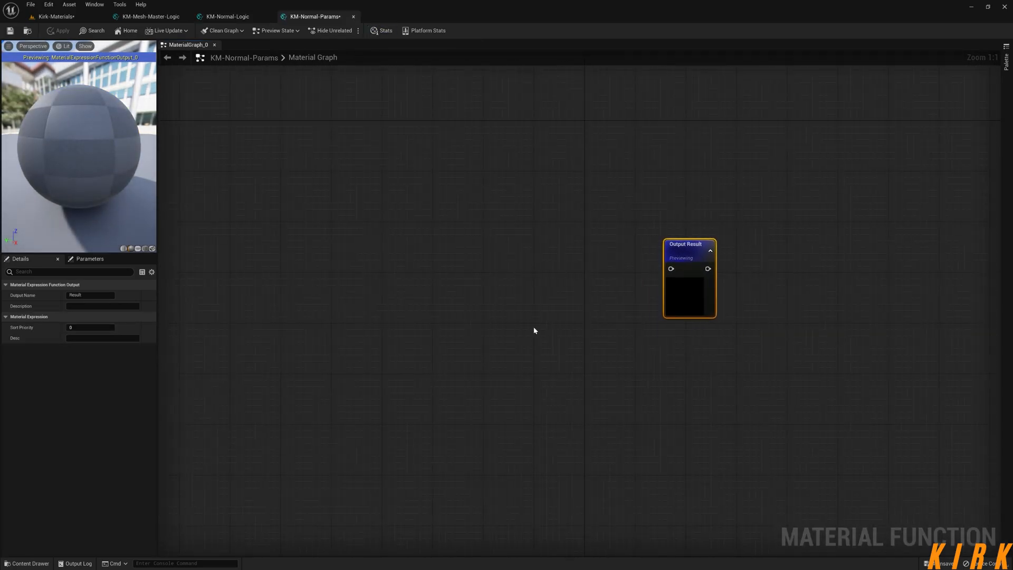
right_drag(577, 406, 572, 409)
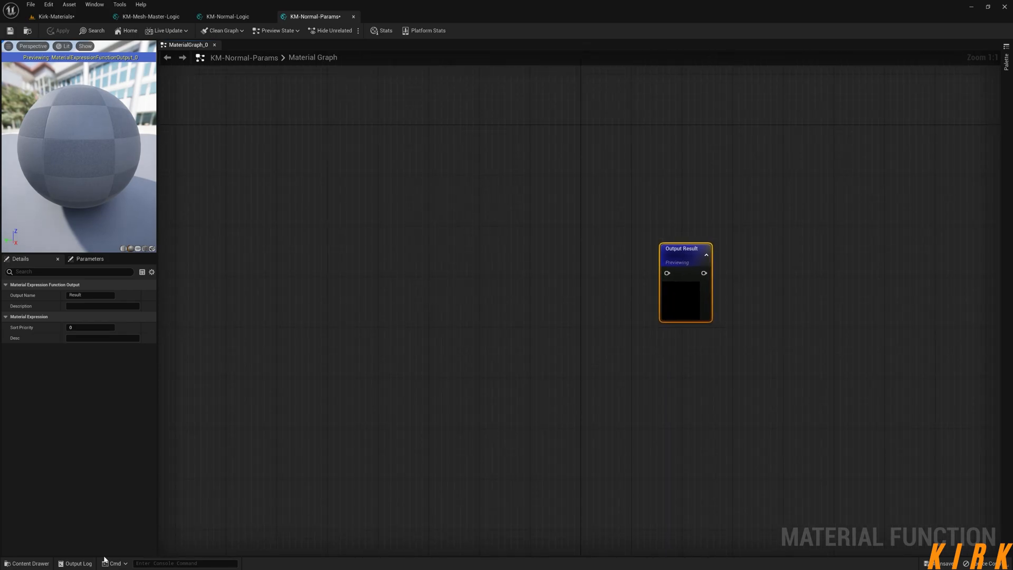
click(27, 563)
click(285, 457)
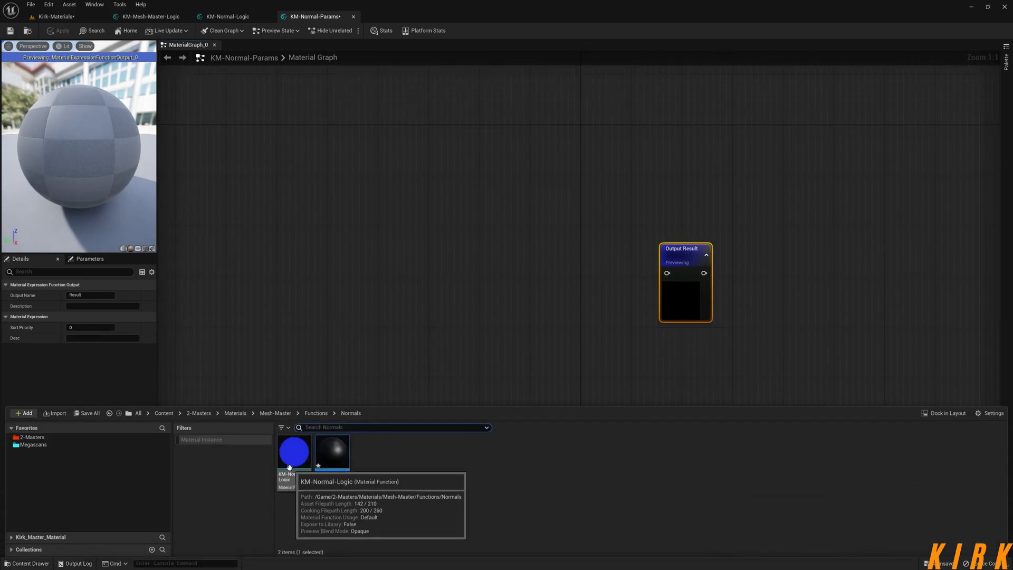
drag(285, 457, 398, 239)
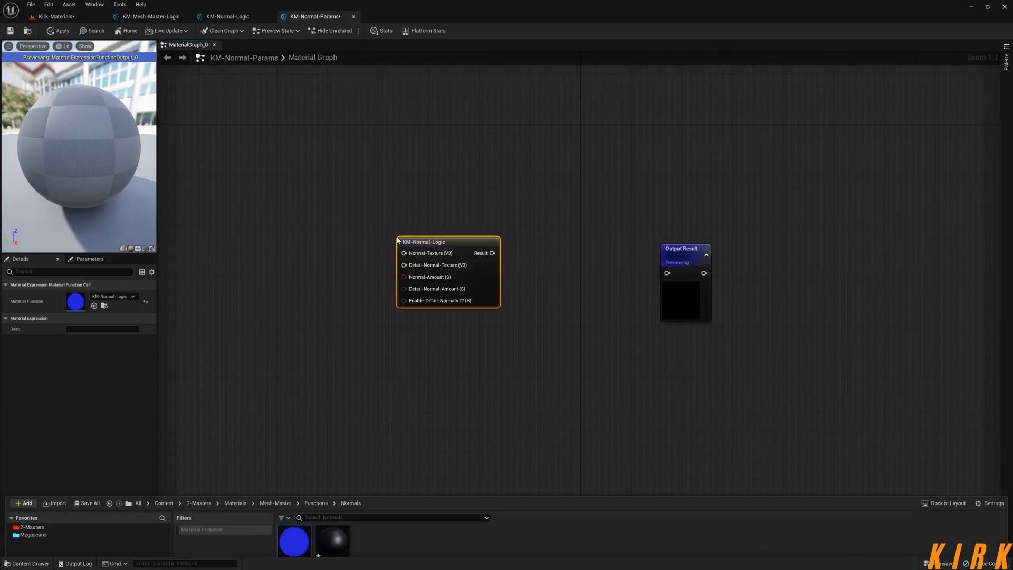
Connect the KM-Normal-Logic Result to Output Result and line the two nodes up
drag(463, 241, 674, 237)
click(565, 311)
right_drag(502, 355, 529, 374)
drag(464, 262, 516, 299)
click(393, 303)
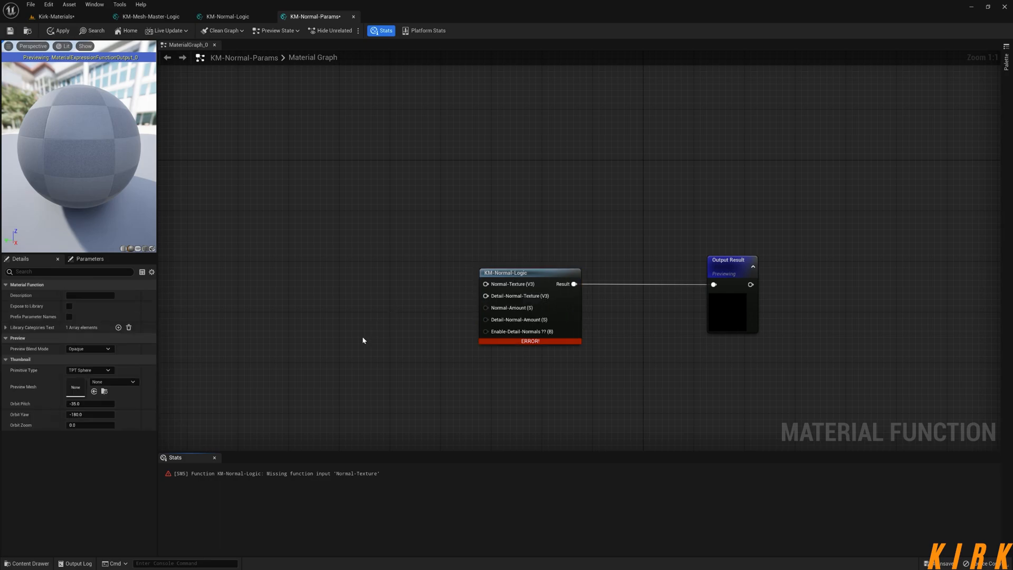
right_drag(364, 337, 402, 300)
right_drag(465, 289, 434, 278)
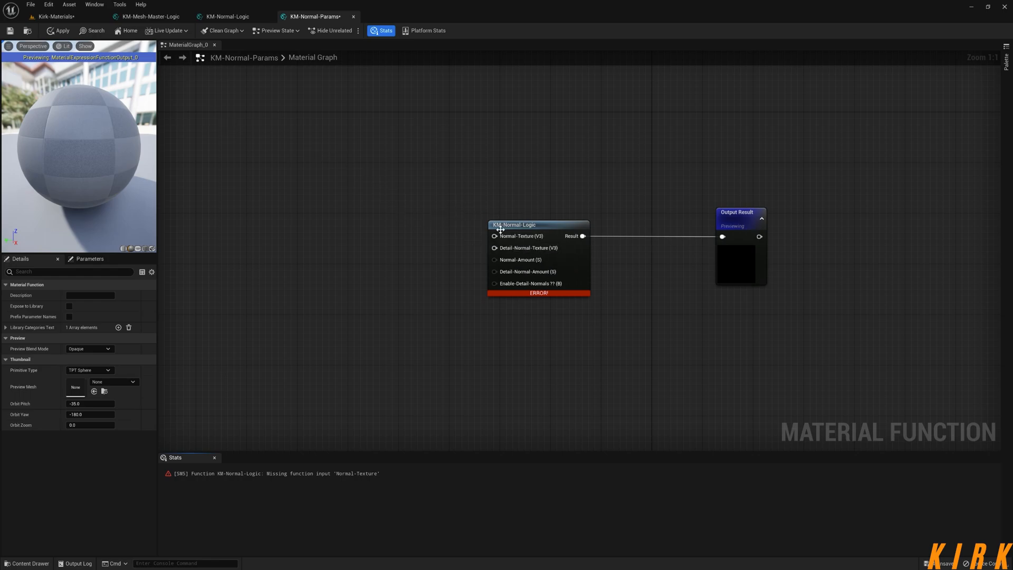
Copy the Normal-Texture and Detail-Normal-Texture inputs from KM-Normal-Logic and paste them into the KM-Normal-Params graph
click(247, 17)
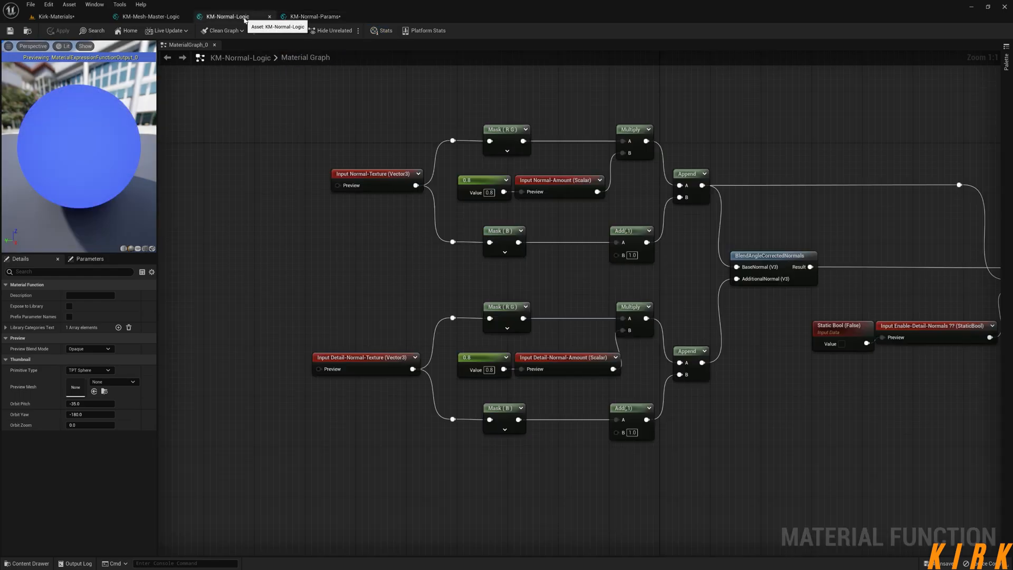
drag(367, 180, 445, 389)
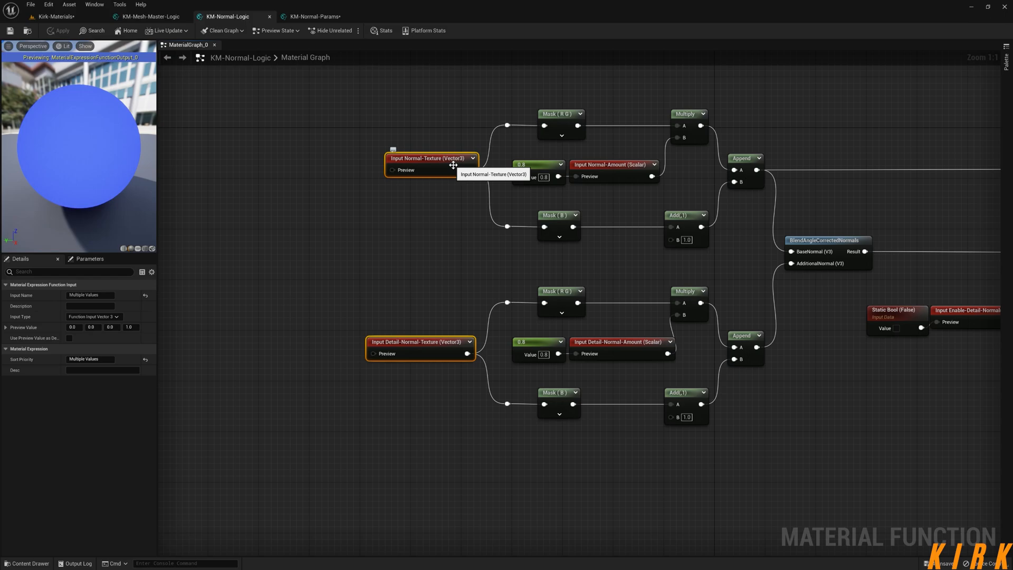
click(315, 16)
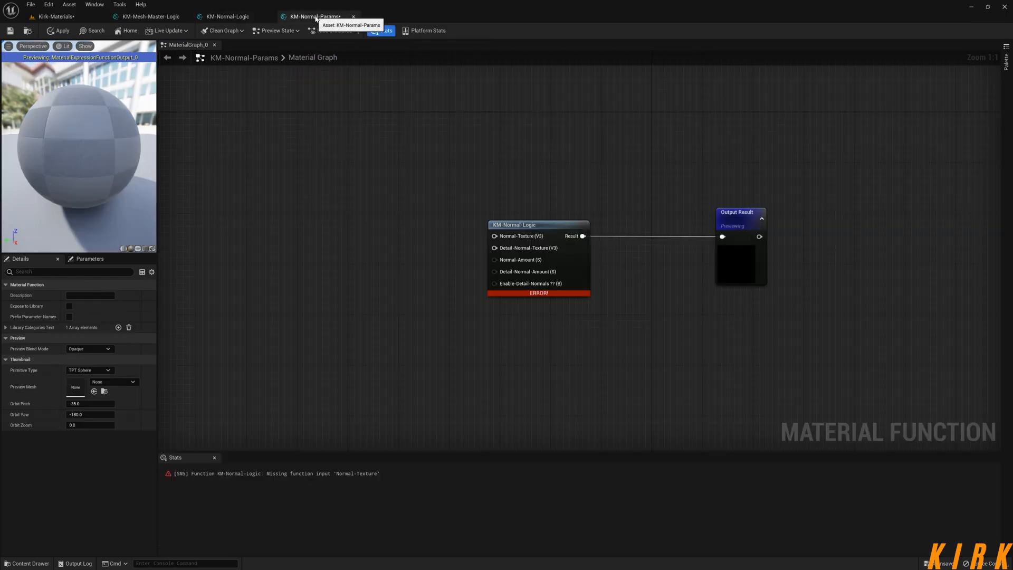
right_drag(368, 218, 453, 229)
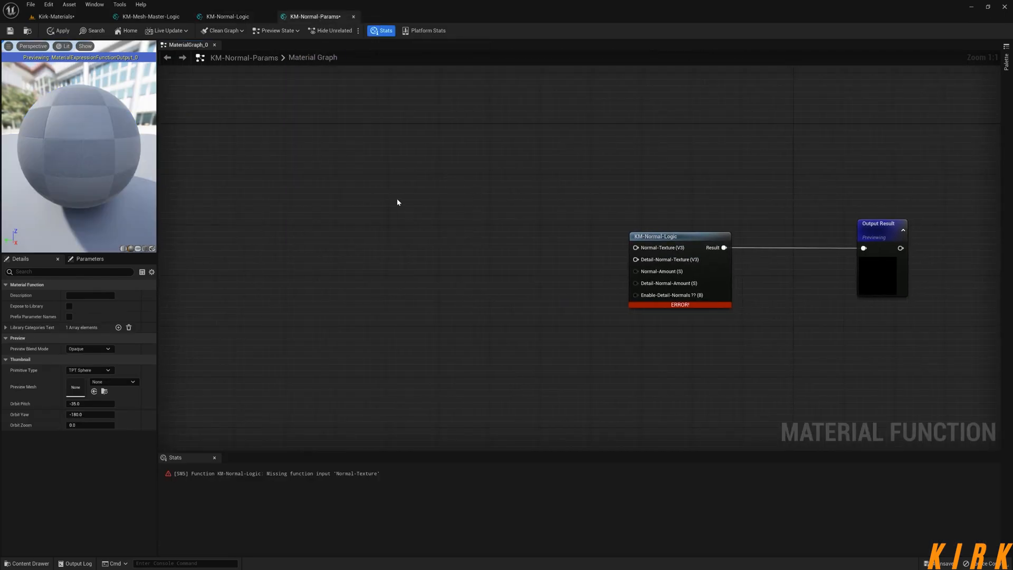
key(ctrl+v)
right_drag(543, 179, 508, 235)
click(493, 253)
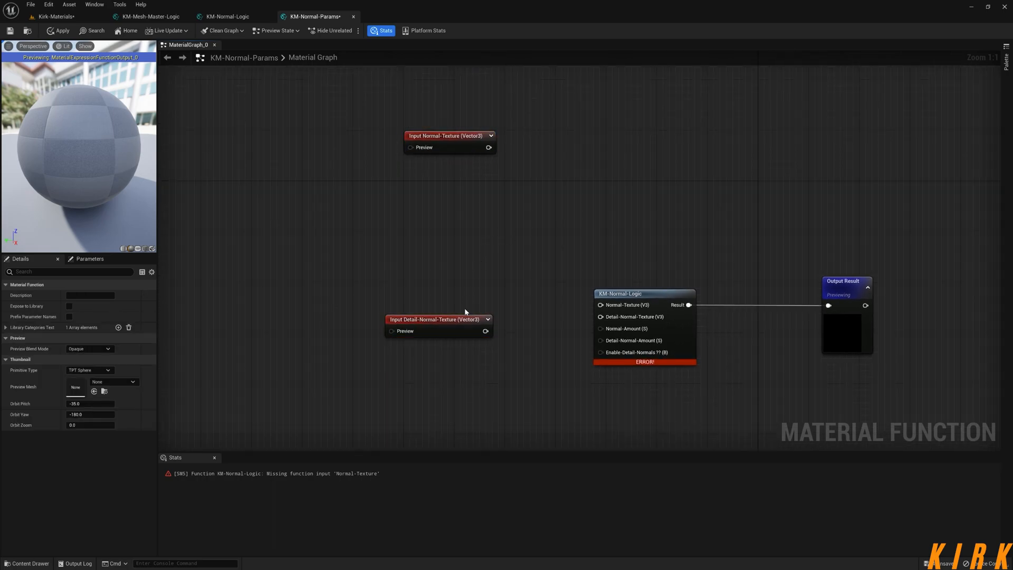
Stack the two pasted texture inputs and connect them to Normal-Texture and Detail-Normal-Texture on the KM-Normal-Logic node
drag(461, 324, 461, 165)
drag(514, 138, 424, 262)
right_drag(602, 300, 571, 253)
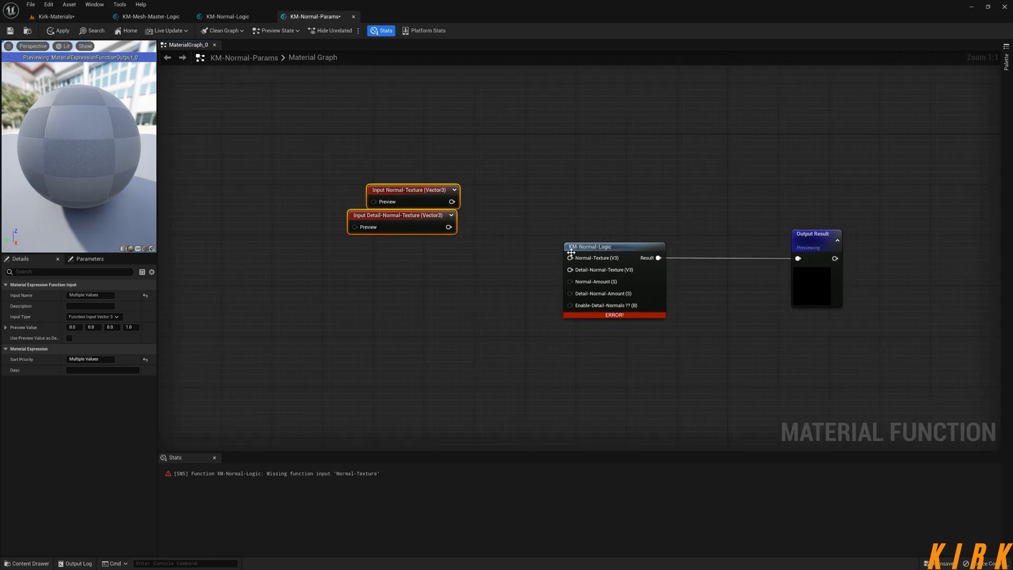
click(504, 252)
drag(452, 202, 570, 258)
drag(448, 227, 570, 269)
Move the two connected texture inputs together higher above the KM-Normal-Logic node
right_drag(524, 352, 611, 351)
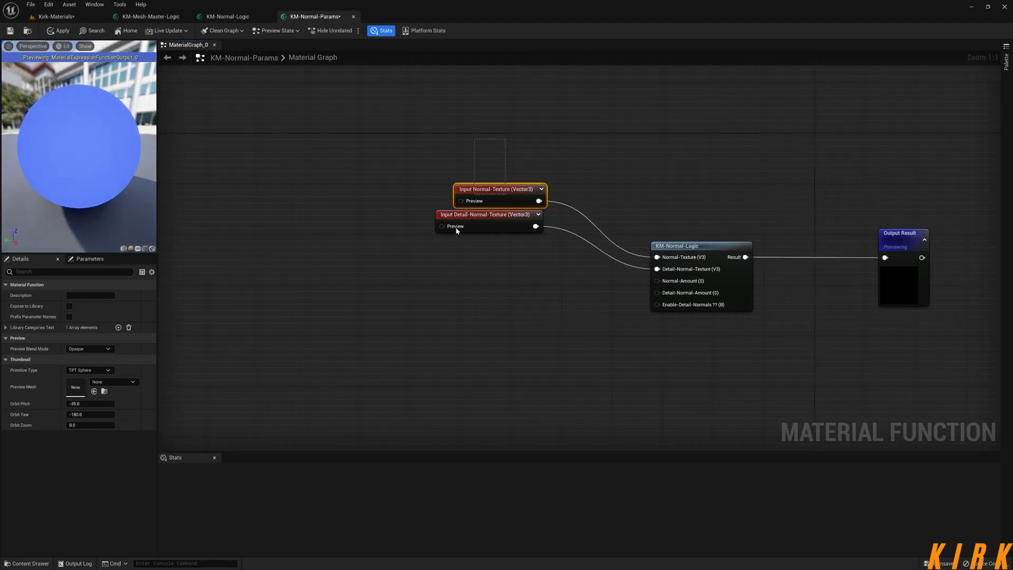
drag(467, 215, 485, 164)
right_drag(595, 316, 592, 279)
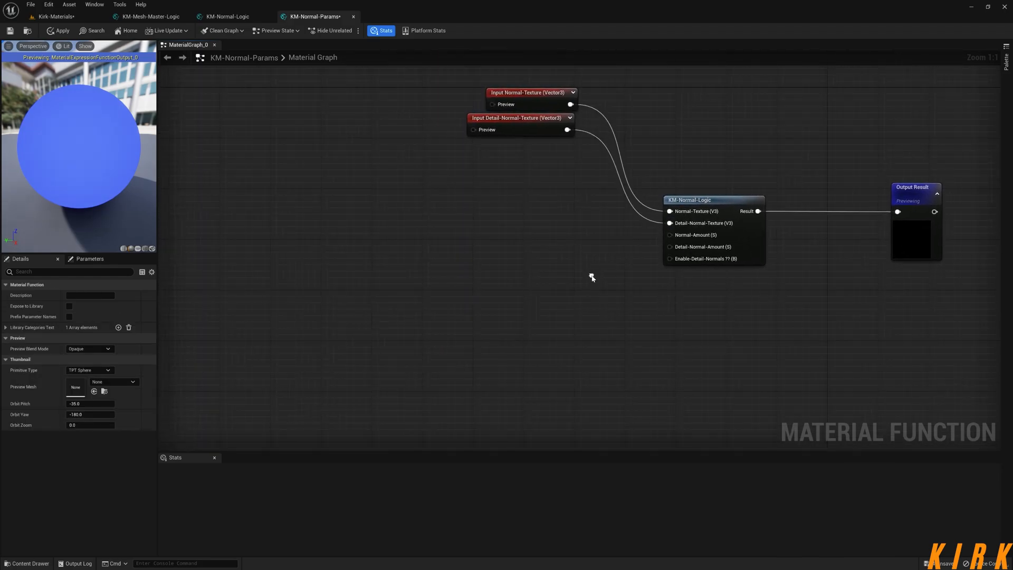
Promote the Normal-Amount input of KM-Normal-Logic to a parameter named Normal-Amount and place it beside the node's input side
right_click(688, 239)
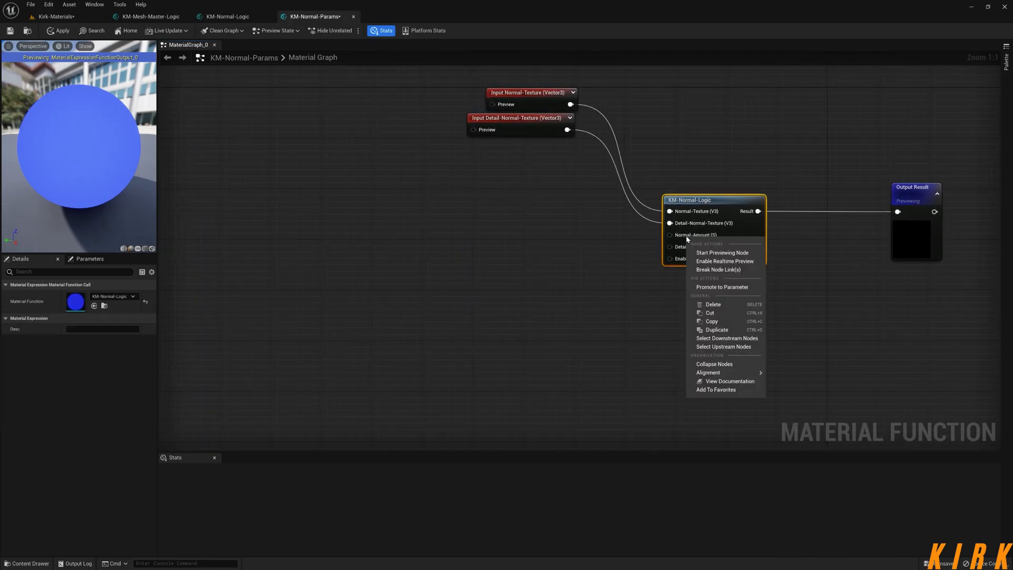
click(718, 288)
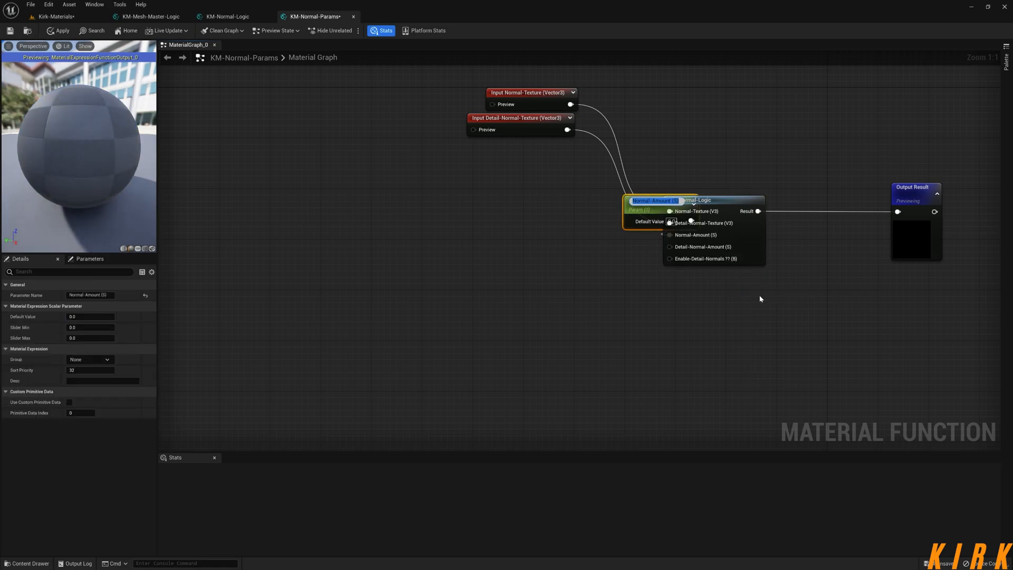
key(End)
key(BackSpace)
key(BackSpace)
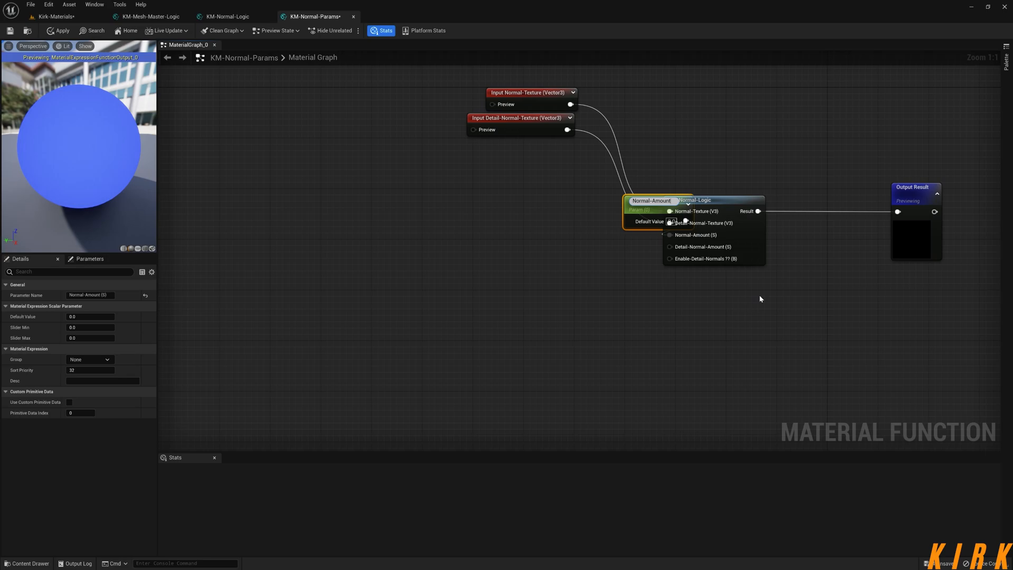
key(Return)
drag(653, 212, 509, 212)
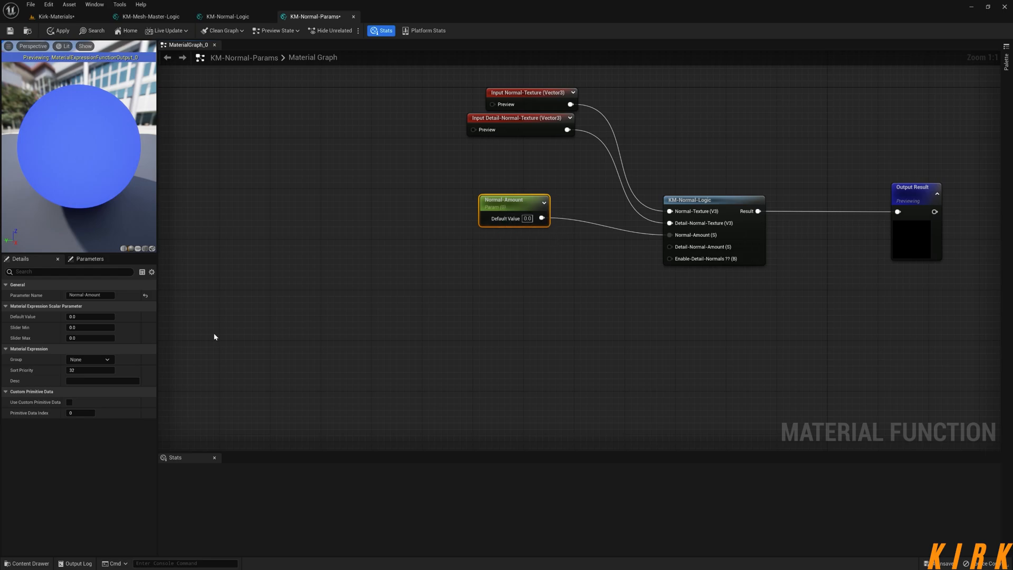
Set Normal-Amount's default value to 1.0, slider minimum to 0.000001 and slider maximum to 1.5, and move the parameter slightly higher
click(90, 316)
key(Tab)
key(Tab)
click(309, 276)
drag(513, 220, 513, 207)
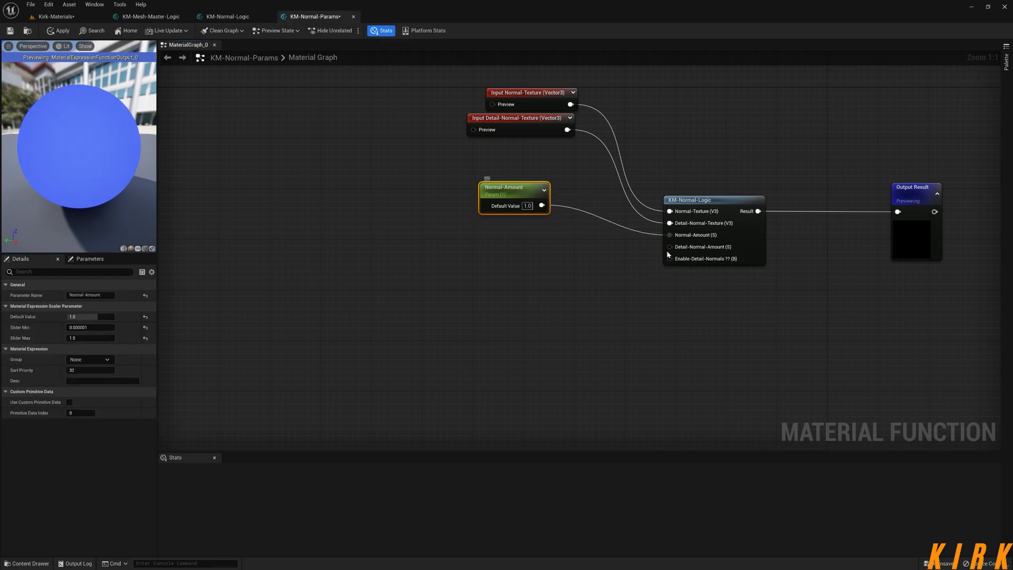
Promote the Detail-Normal-Amount input to a parameter named Detail-Normal-Amount and place it directly below Normal-Amount
right_click(740, 252)
click(729, 298)
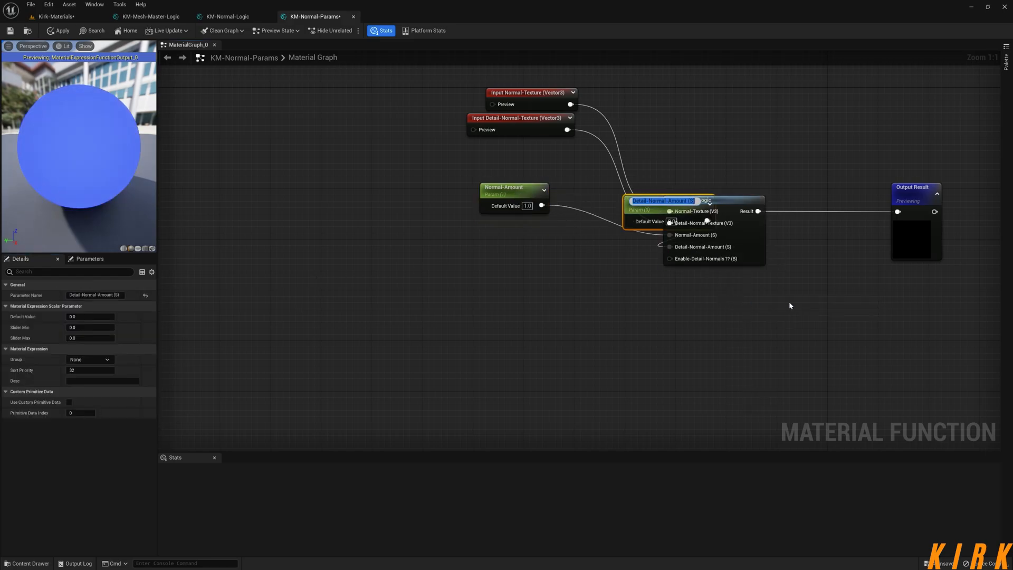
key(End)
key(BackSpace)
key(BackSpace)
key(BackSpace)
key(BackSpace)
key(Return)
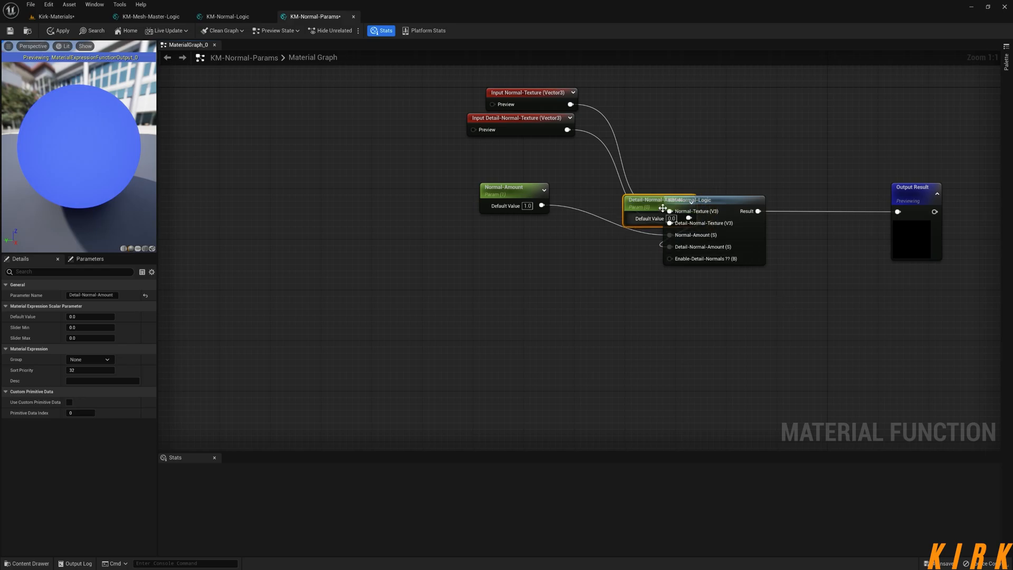
drag(661, 203, 523, 235)
right_click(686, 254)
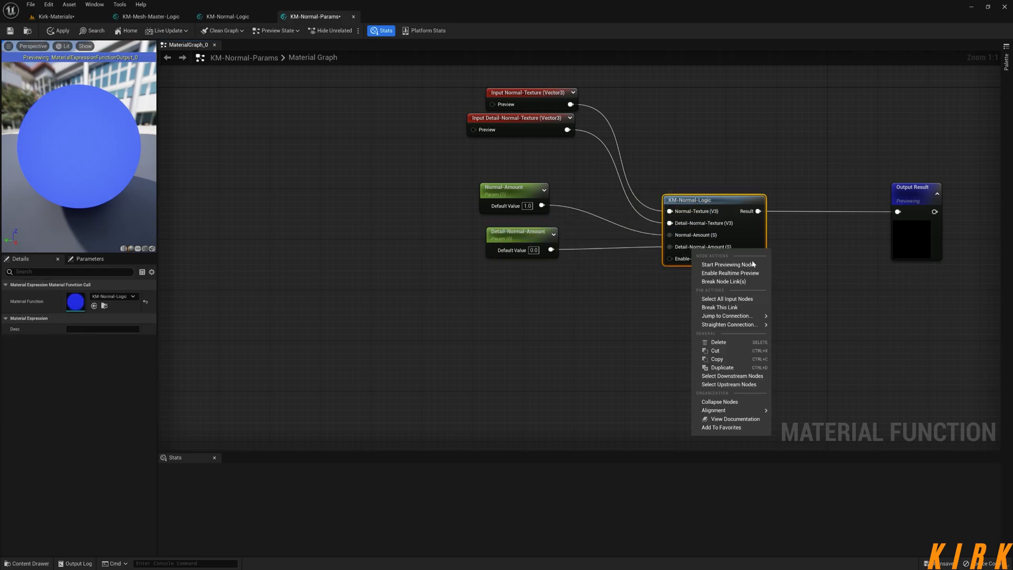
click(588, 326)
drag(534, 243, 527, 237)
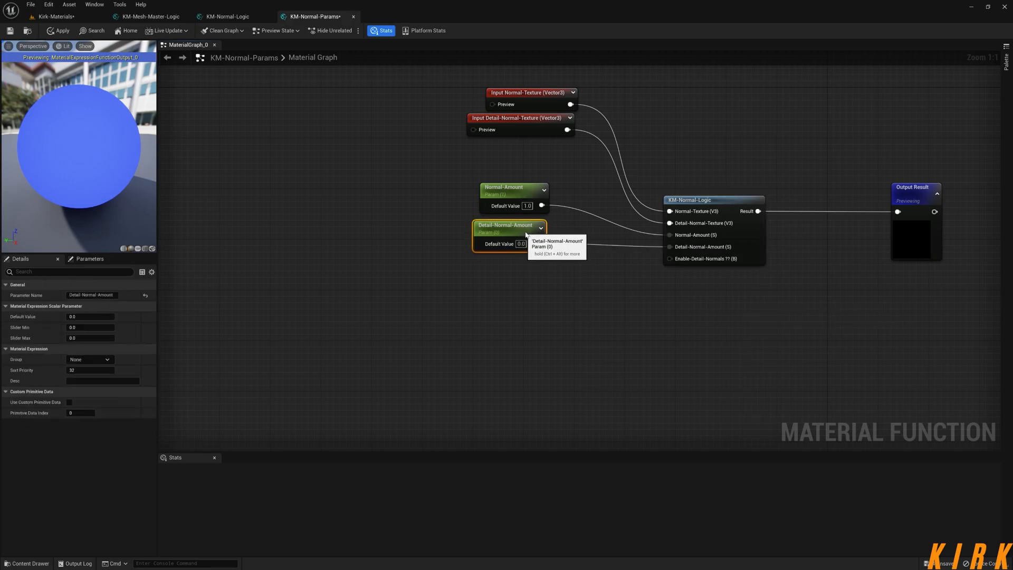
Set Detail-Normal-Amount's default value to 0.8 and shift both amount parameters slightly higher together
click(84, 317)
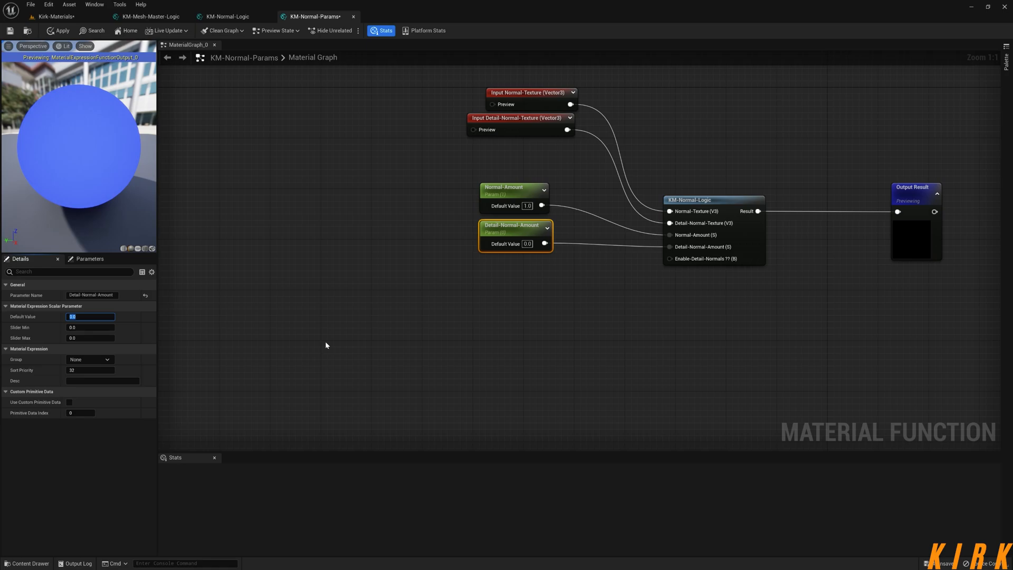
key(Tab)
key(Tab)
drag(453, 175, 526, 219)
click(634, 287)
right_drag(494, 296, 512, 309)
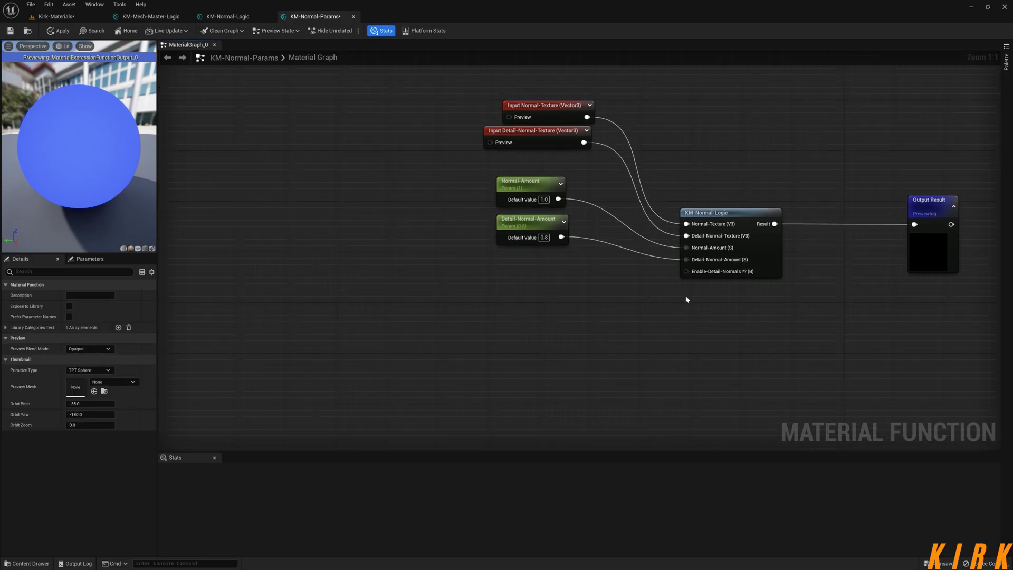
right_click(715, 273)
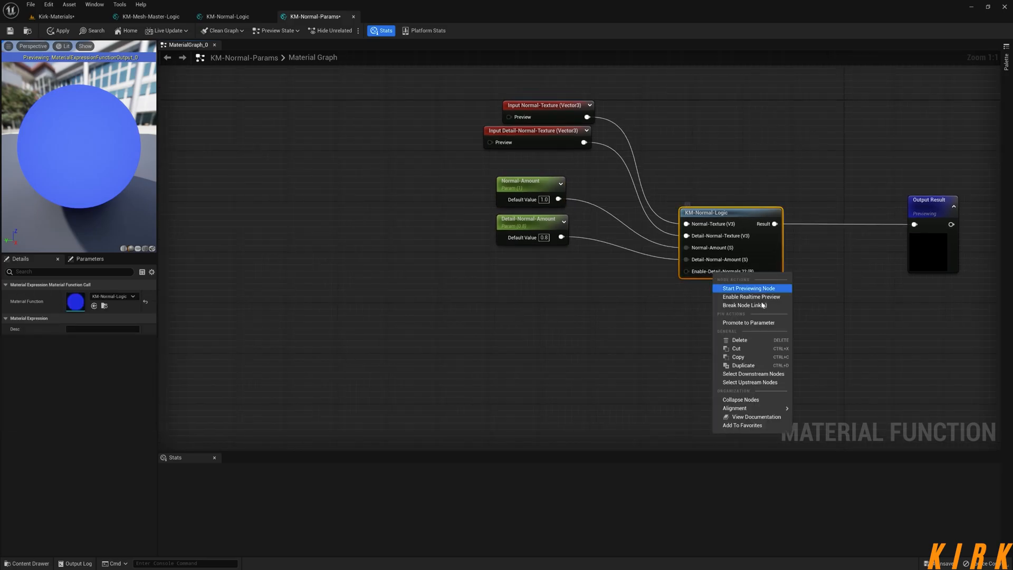
click(757, 323)
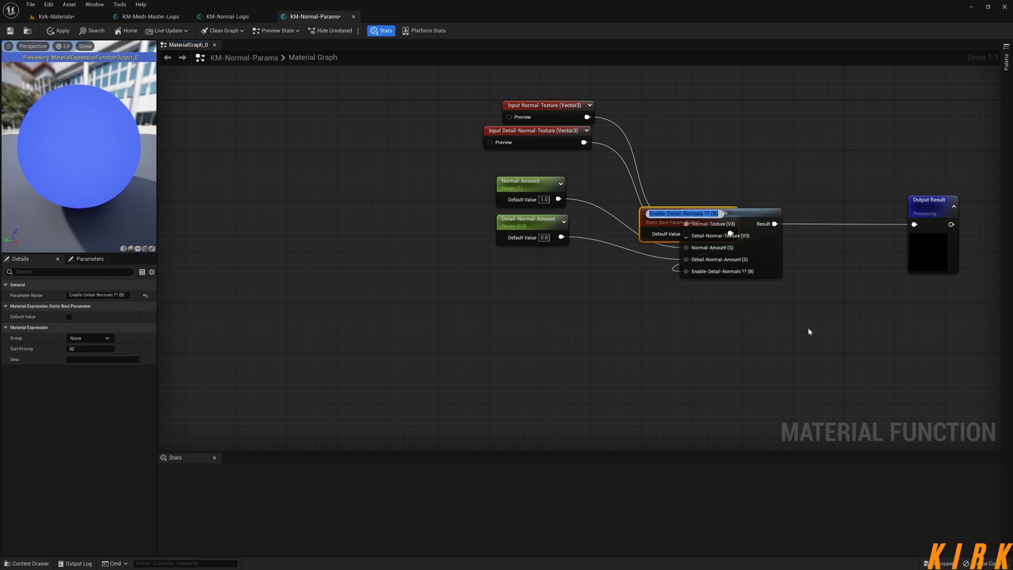
key(End)
key(BackSpace)
key(BackSpace)
key(BackSpace)
key(BackSpace)
key(Return)
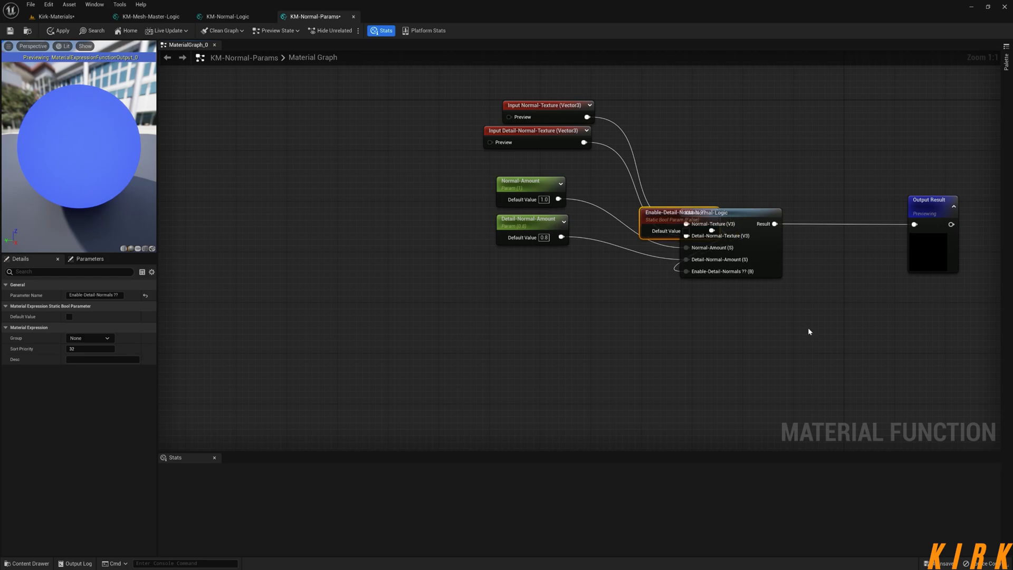
drag(640, 223, 505, 266)
drag(596, 263, 484, 305)
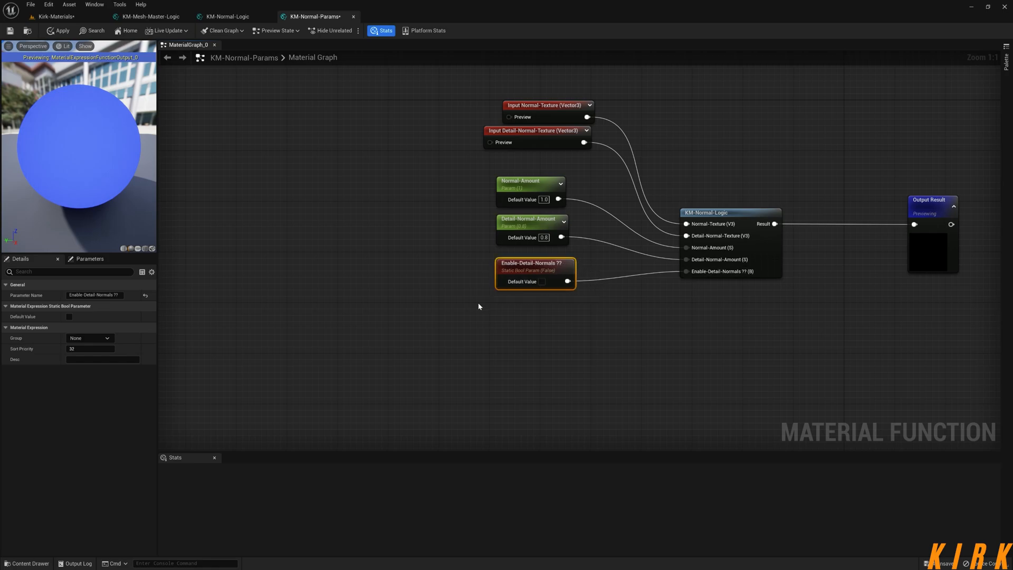
key(Delete)
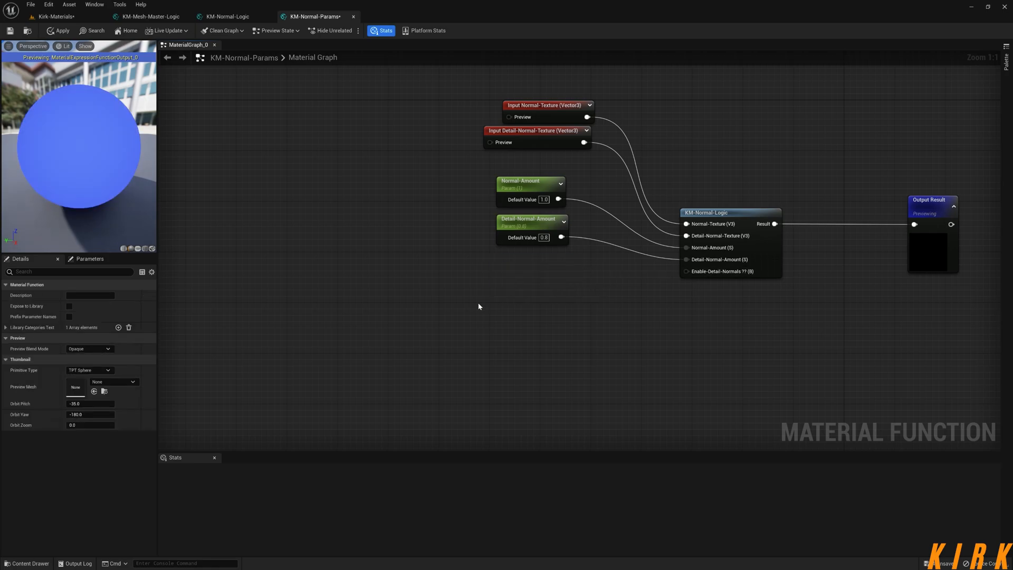
Promote the Enable-Detail-Normals input to a static bool parameter named "Enable-Detail-Normals ??" and place it below Detail-Normal-Amount
right_click(721, 271)
click(753, 322)
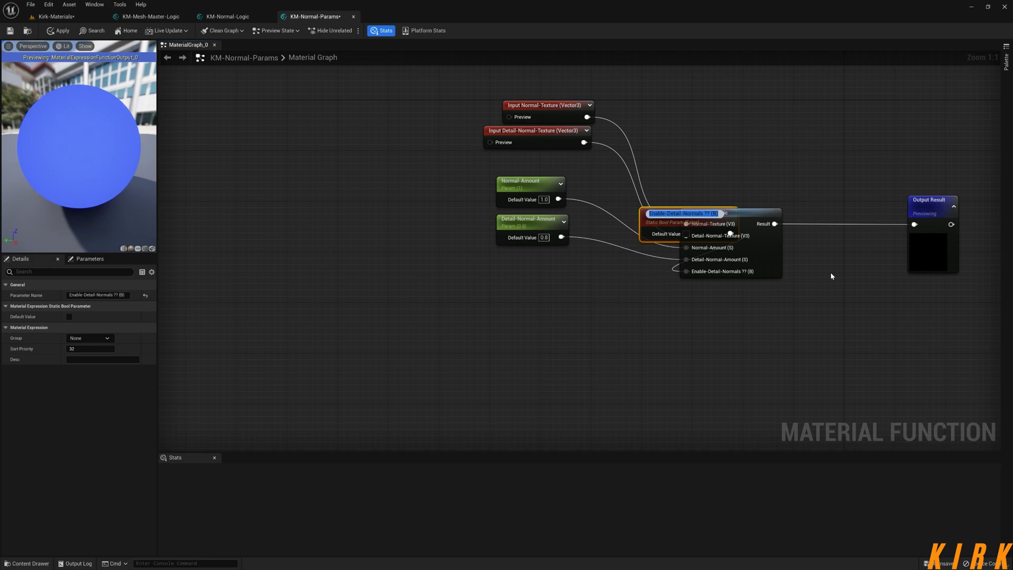
key(Right)
key(BackSpace)
key(BackSpace)
key(BackSpace)
key(BackSpace)
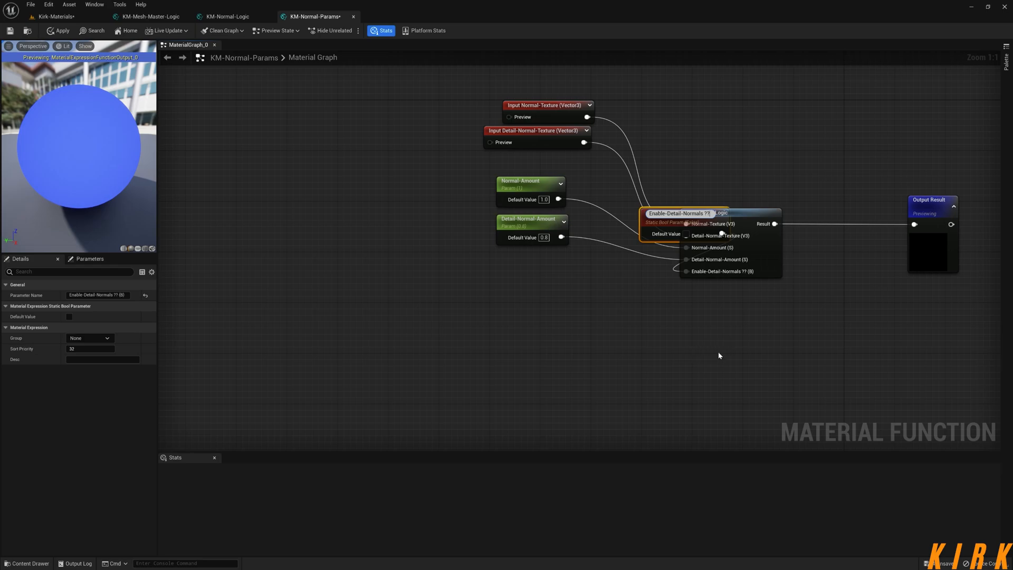
click(671, 353)
drag(666, 218, 516, 262)
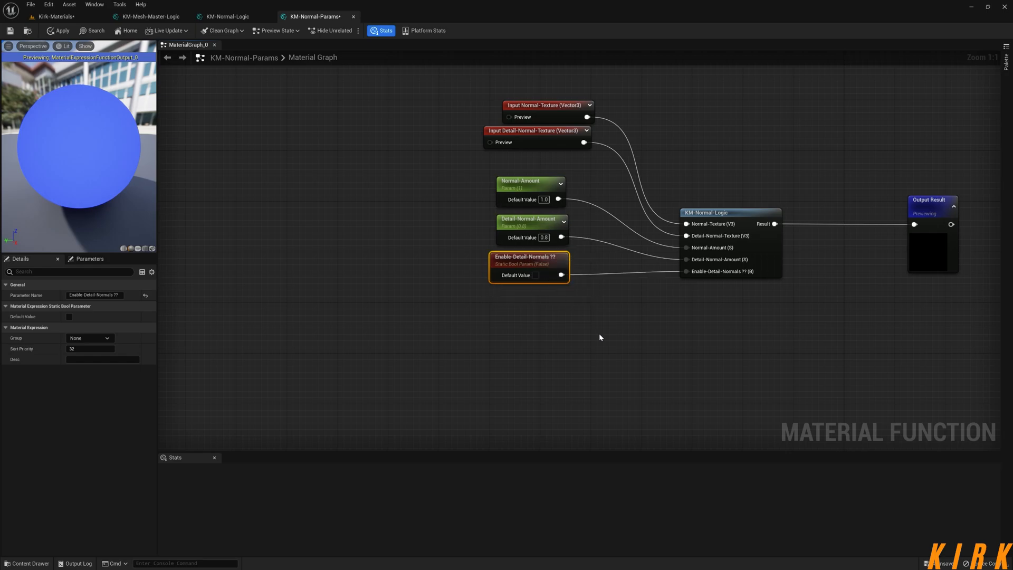
Copy the group name 04-Normals from the Detail-Normal-UV-Scale parameter in KM-Mesh-Master-Logic
click(175, 17)
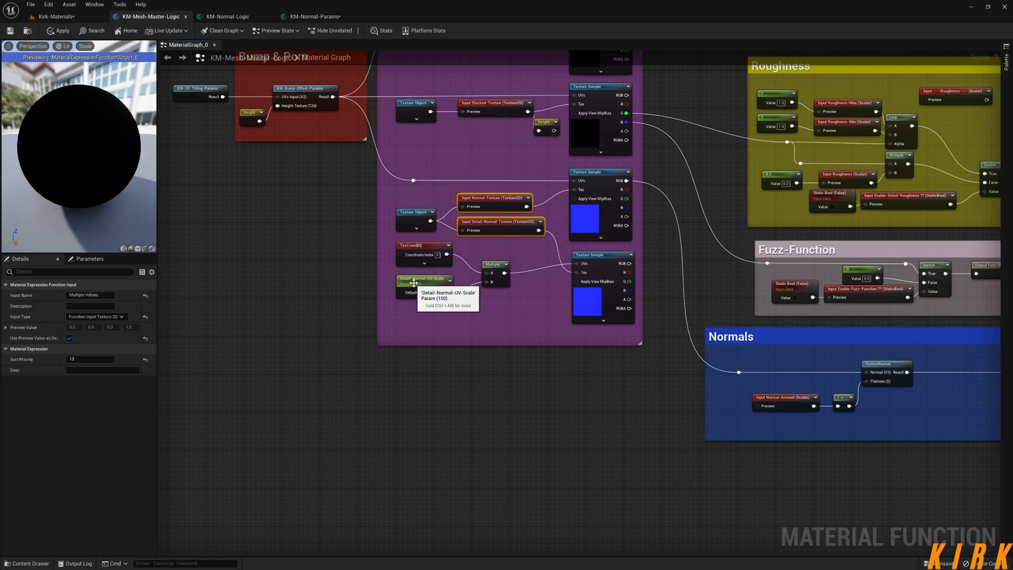
click(413, 283)
scroll(427, 306, up, 2)
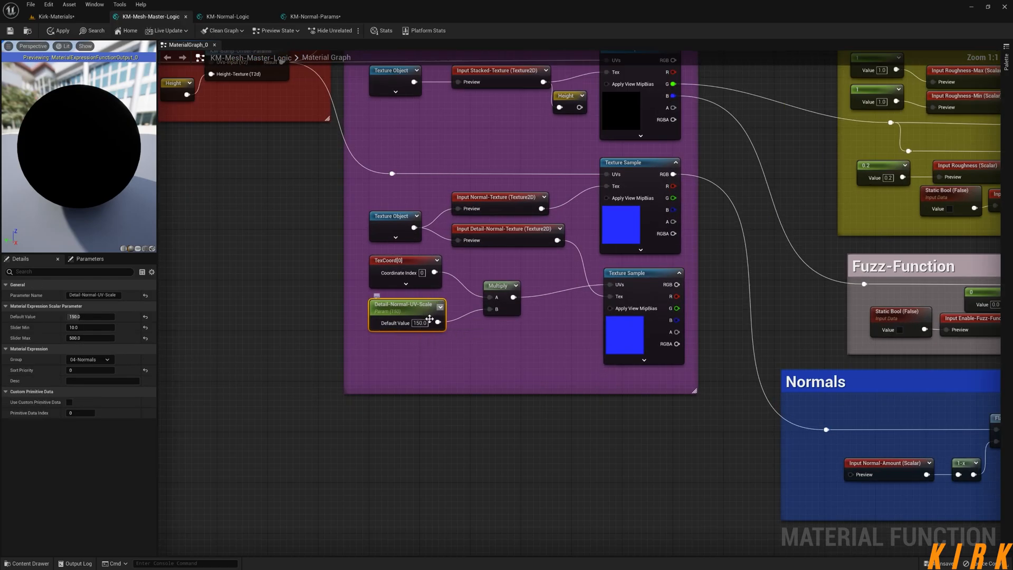
click(95, 359)
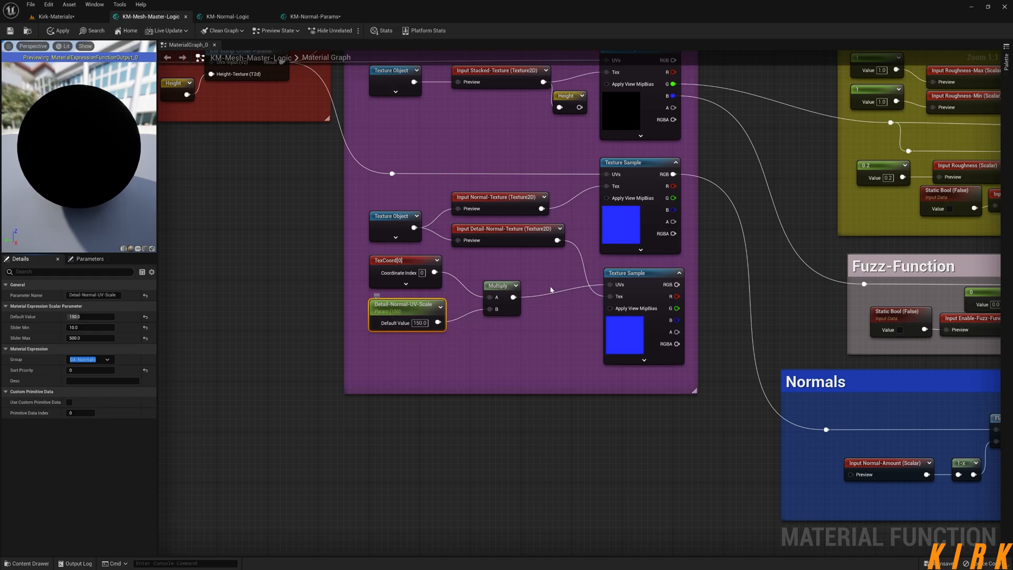
Save the KM-Normal-Logic function and close its editor
click(227, 16)
click(315, 17)
click(253, 17)
click(10, 30)
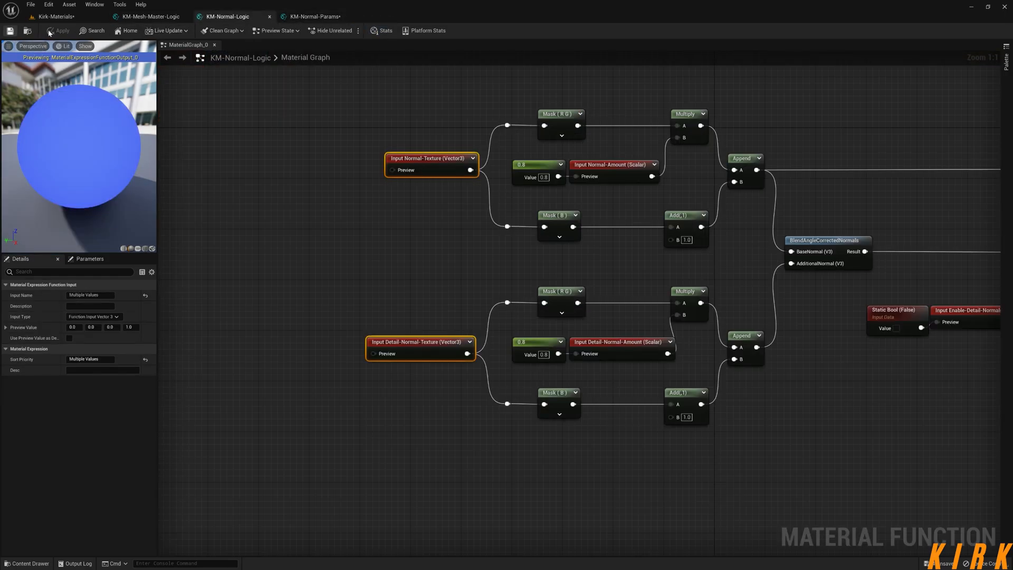
click(270, 16)
Assign the Normal-Amount, Detail-Normal-Amount and Enable-Detail-Normals ?? parameters in KM-Normal-Params to the group 04-Normals
click(233, 16)
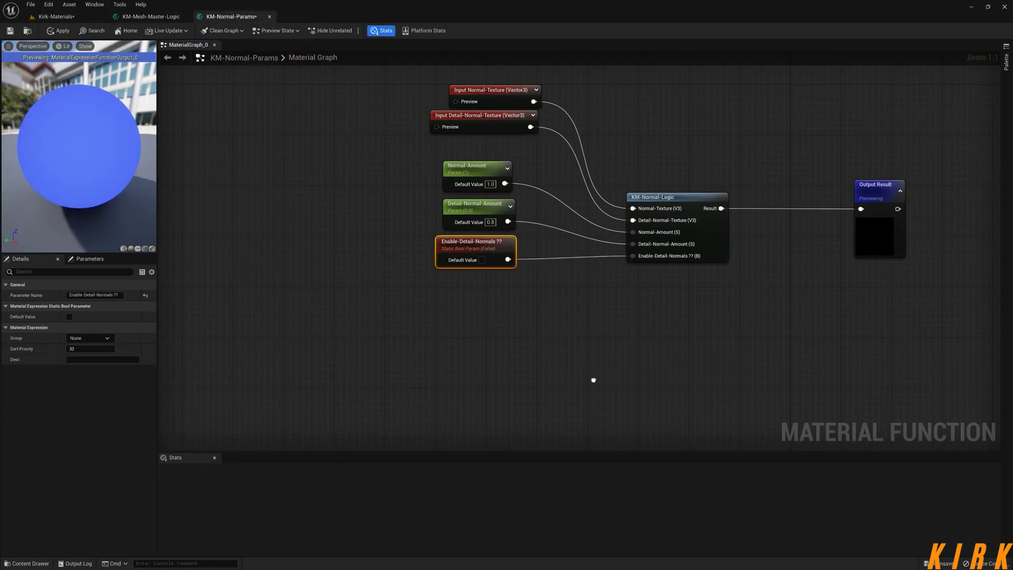
right_drag(596, 378, 587, 408)
drag(402, 194, 486, 280)
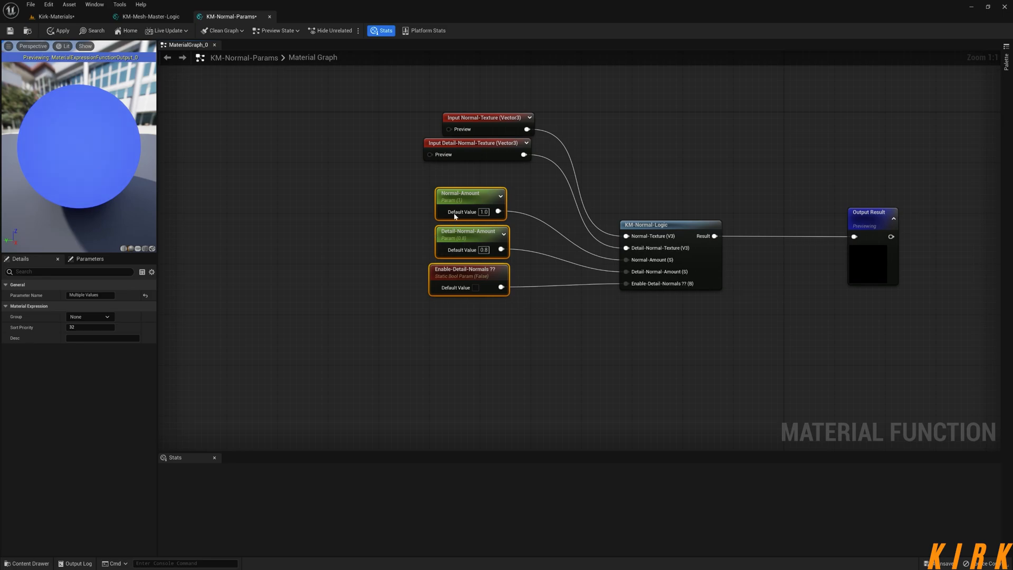
click(77, 316)
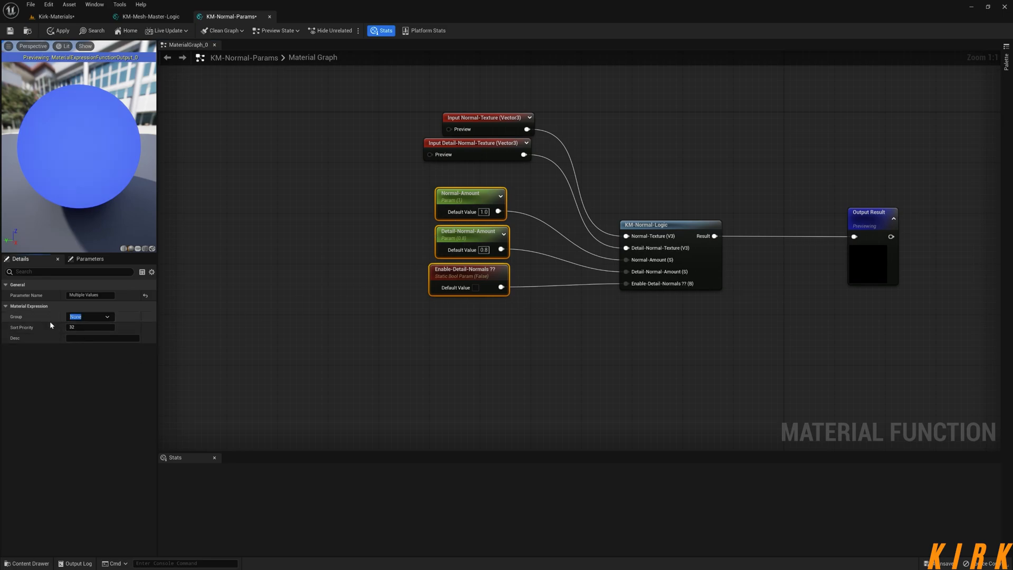
click(600, 324)
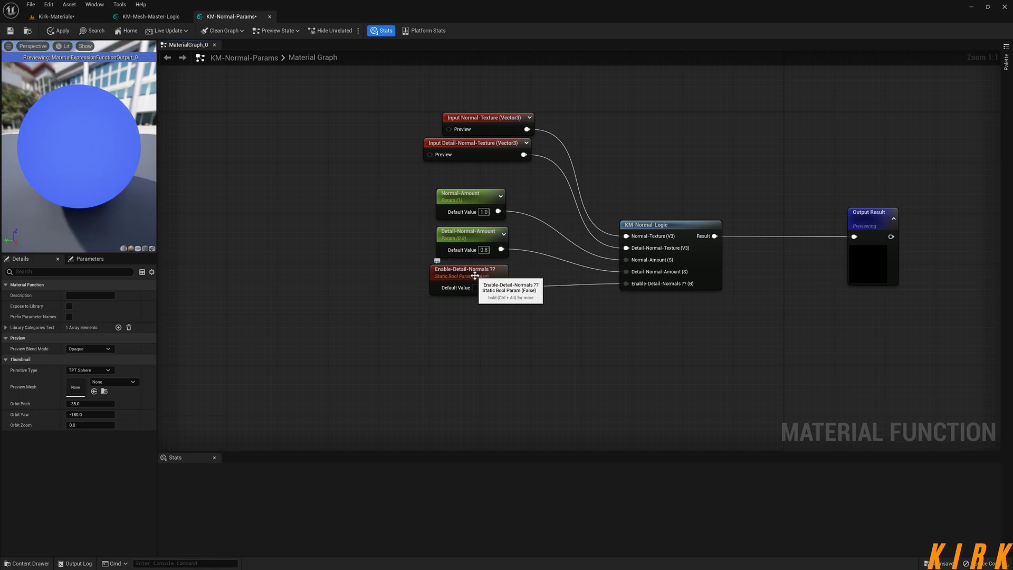
Set the sort priority of Detail-Normal-UV-Scale in KM-Mesh-Master-Logic to 1
click(151, 17)
click(103, 371)
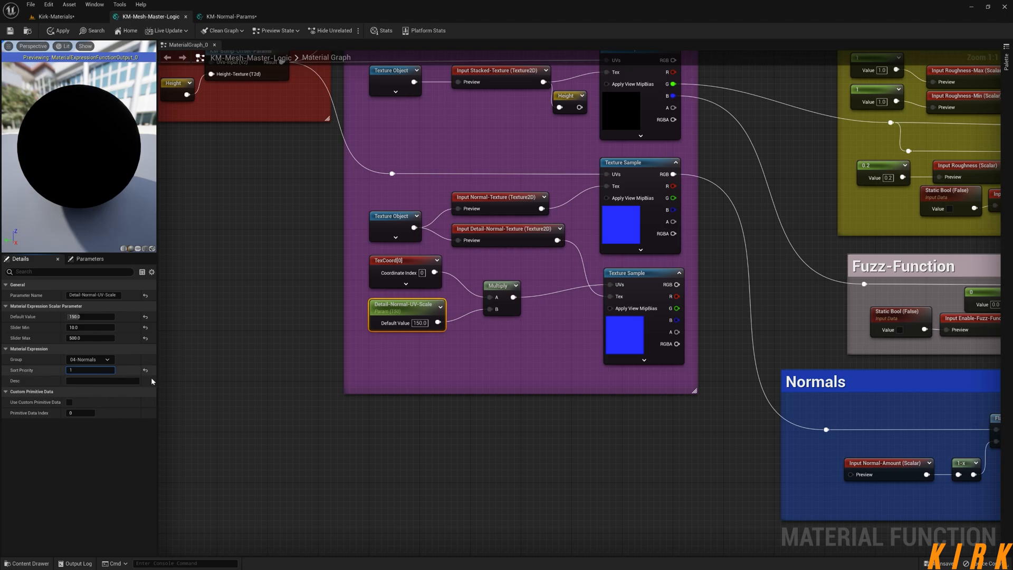
click(269, 333)
Set the sort priority of the Enable-Detail-Normals ?? parameter in KM-Normal-Params to 0
click(231, 16)
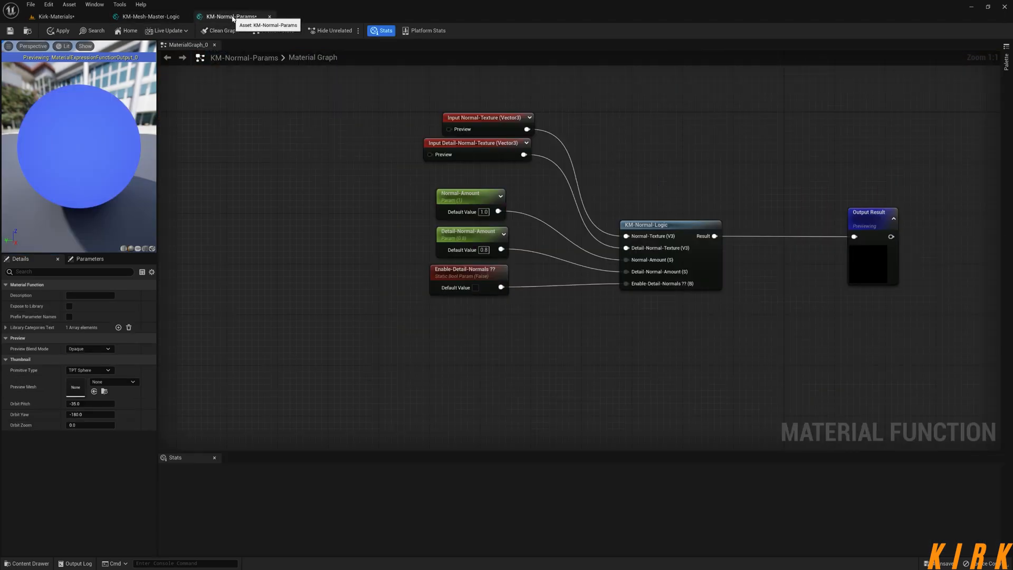
click(463, 275)
click(89, 349)
text(0)
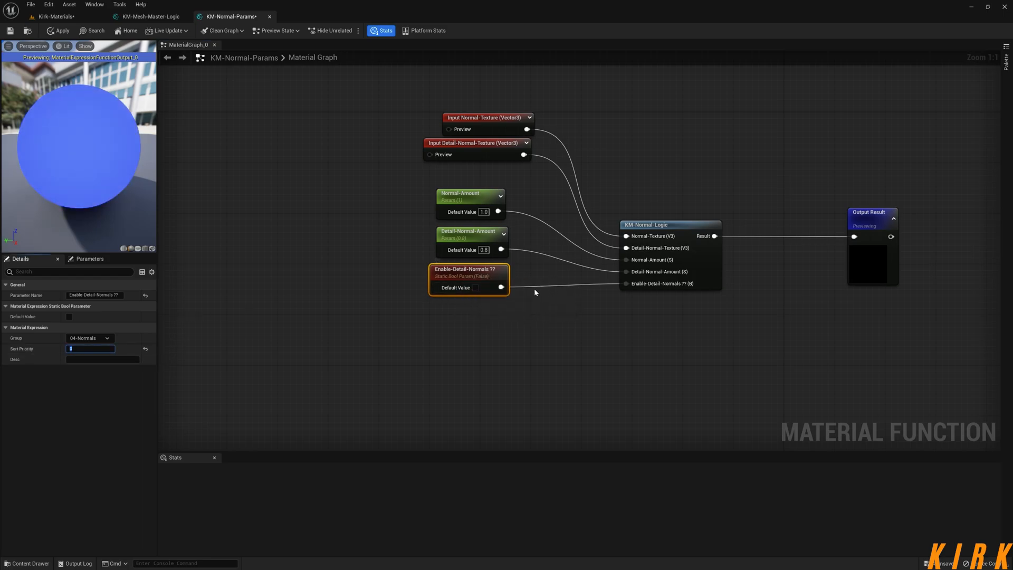
drag(537, 272, 424, 320)
click(354, 301)
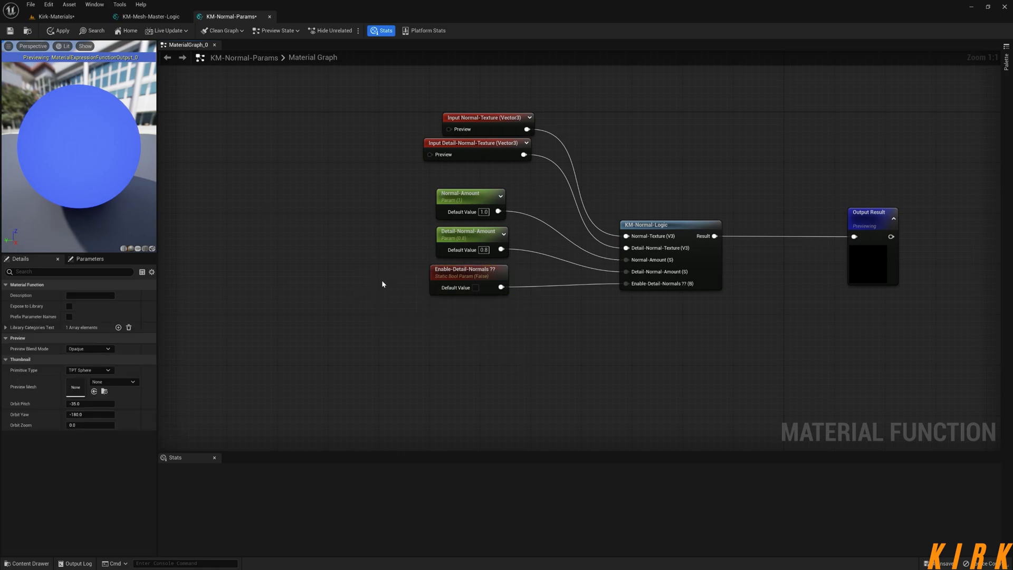
Check Detail-Normal-UV-Scale's sort priority in KM-Mesh-Master-Logic and set Detail-Normal-Amount's sort priority in KM-Normal-Params to 3
right_drag(490, 240, 479, 295)
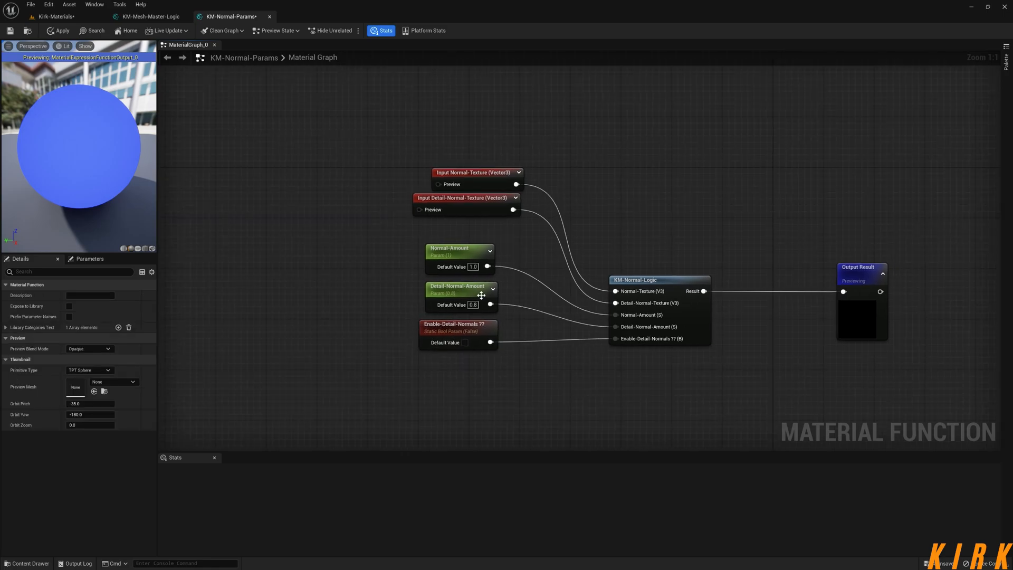
click(151, 17)
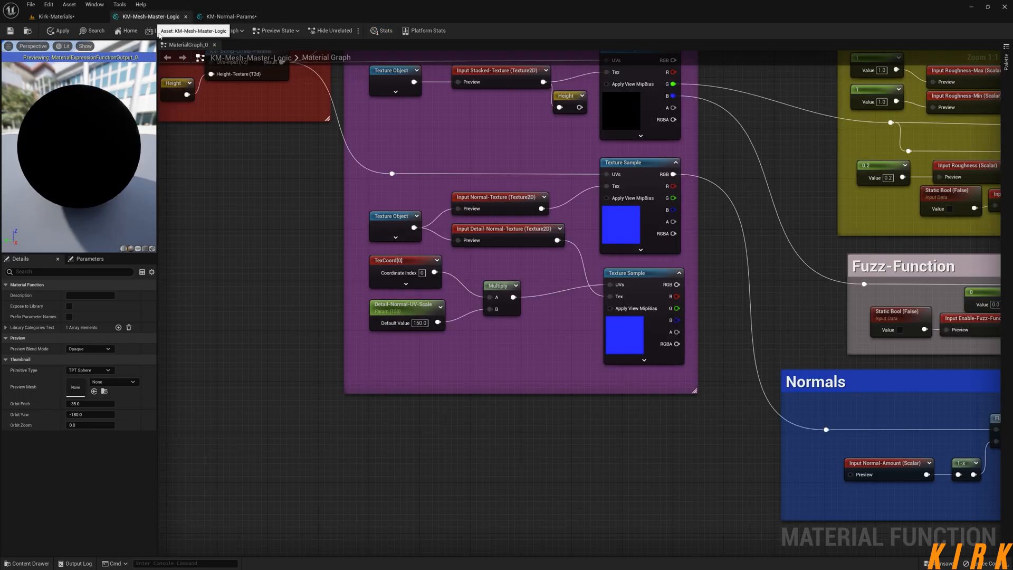
click(387, 309)
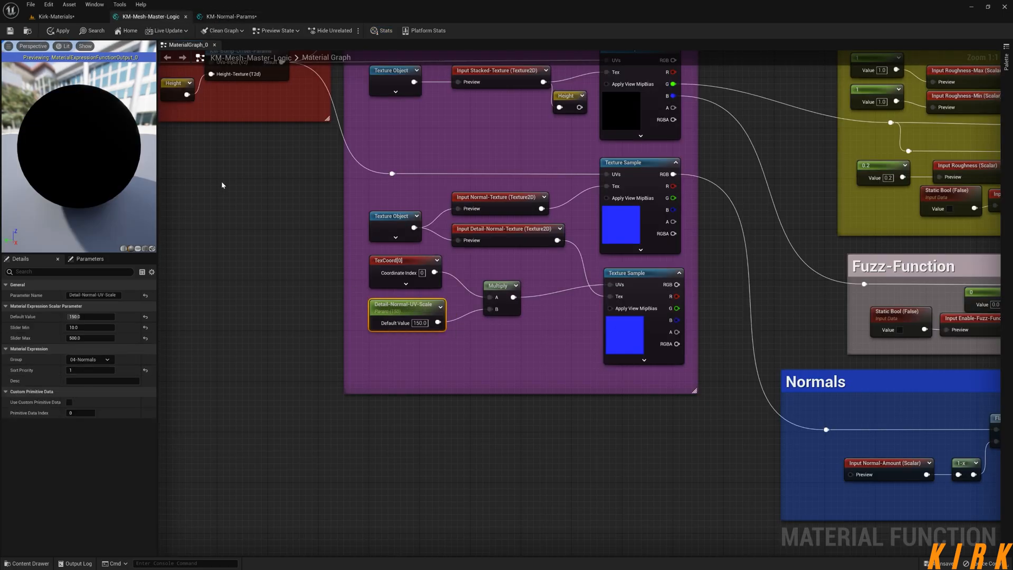
click(231, 17)
click(449, 248)
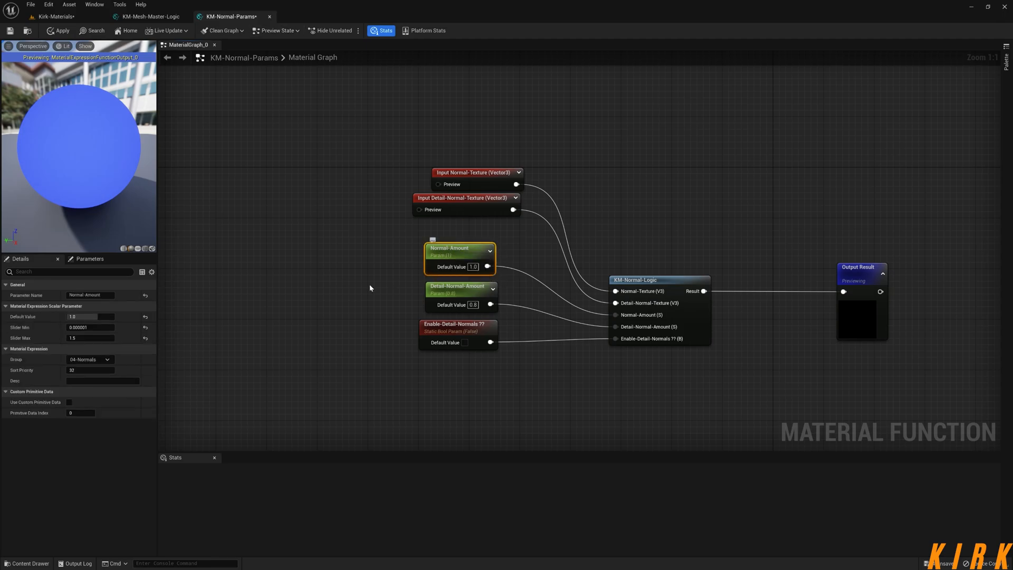
click(446, 287)
click(90, 369)
text(3)
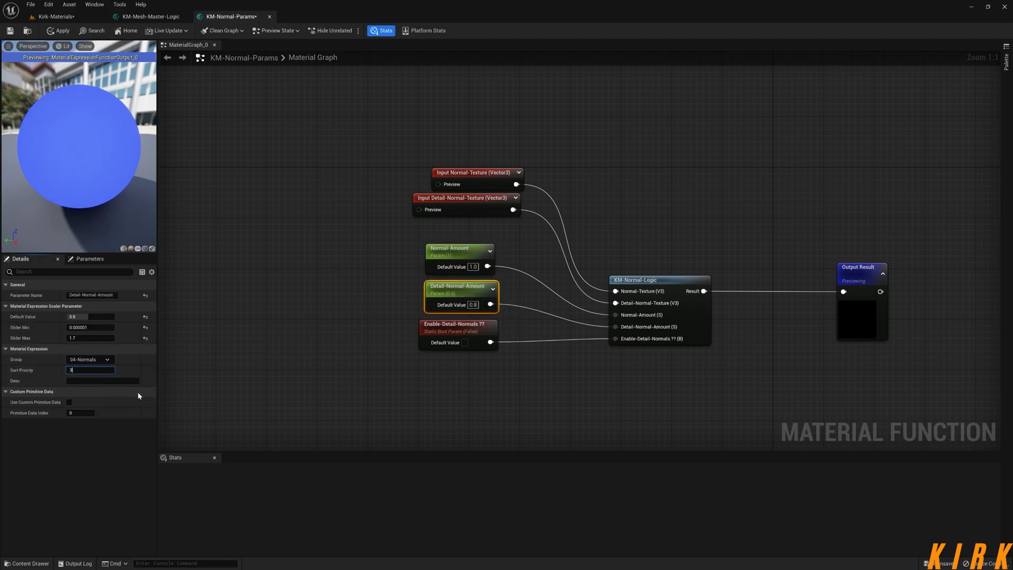
click(304, 377)
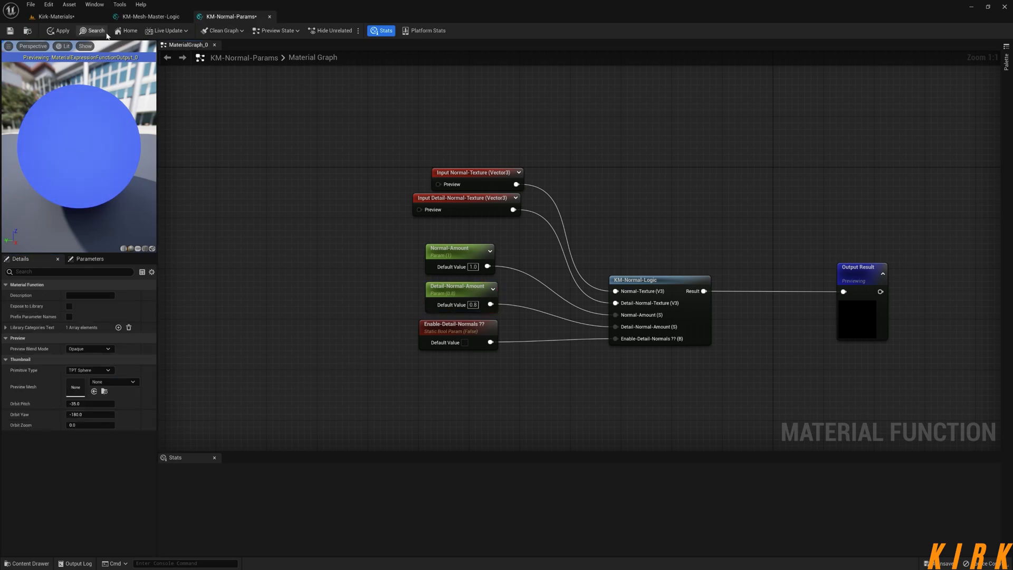
Apply and save the KM-Normal-Params function and close its editor
click(61, 32)
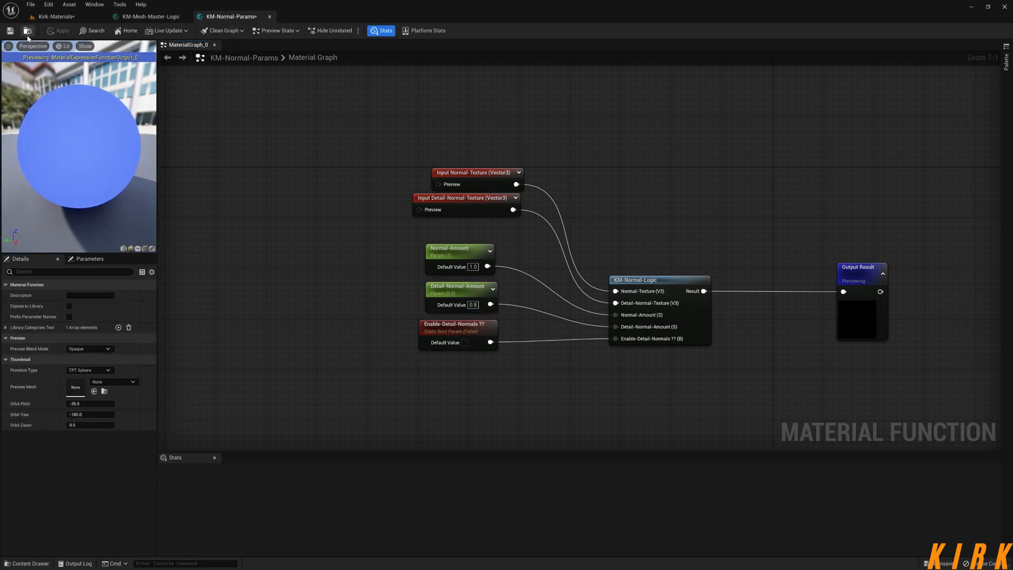
click(9, 31)
click(269, 17)
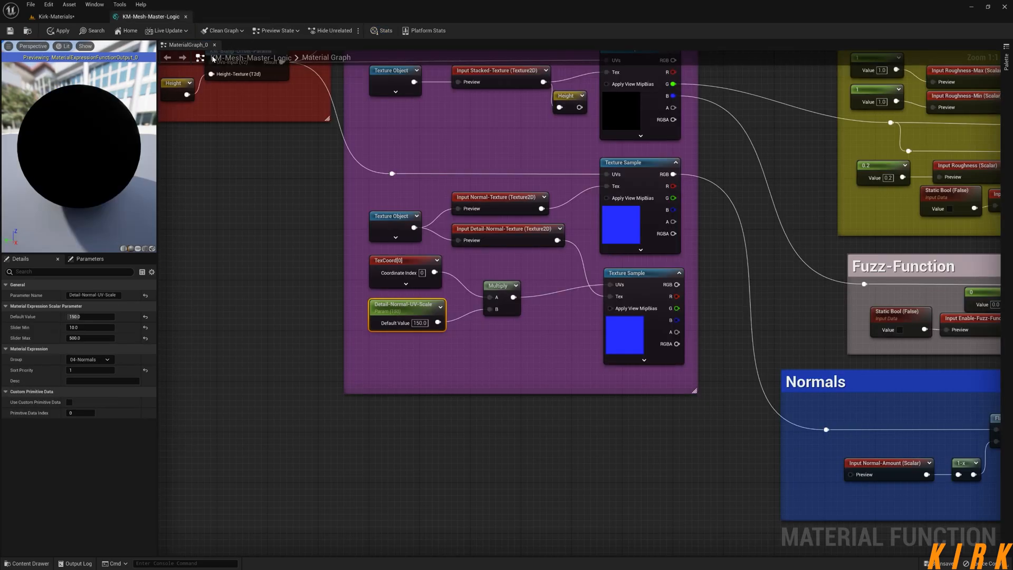
Delete all the old nodes inside the Normals comment of KM-Mesh-Master-Logic, including the Normal-Amount function input
right_drag(649, 428, 560, 396)
scroll(607, 404, down, 1)
right_drag(639, 405, 448, 343)
scroll(707, 429, down, 1)
right_drag(785, 429, 684, 362)
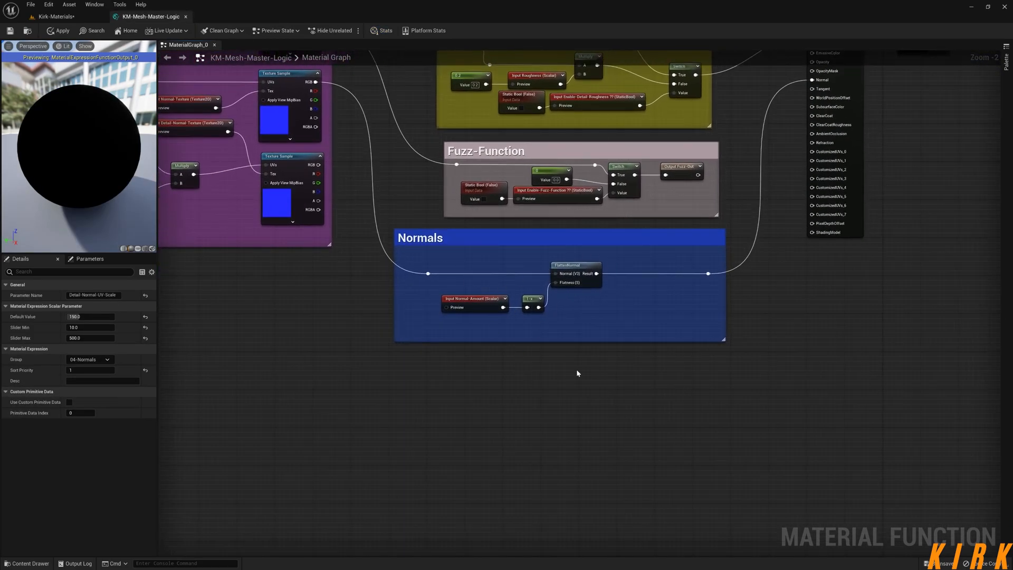
right_drag(575, 374, 579, 412)
drag(717, 301, 421, 362)
key(Delete)
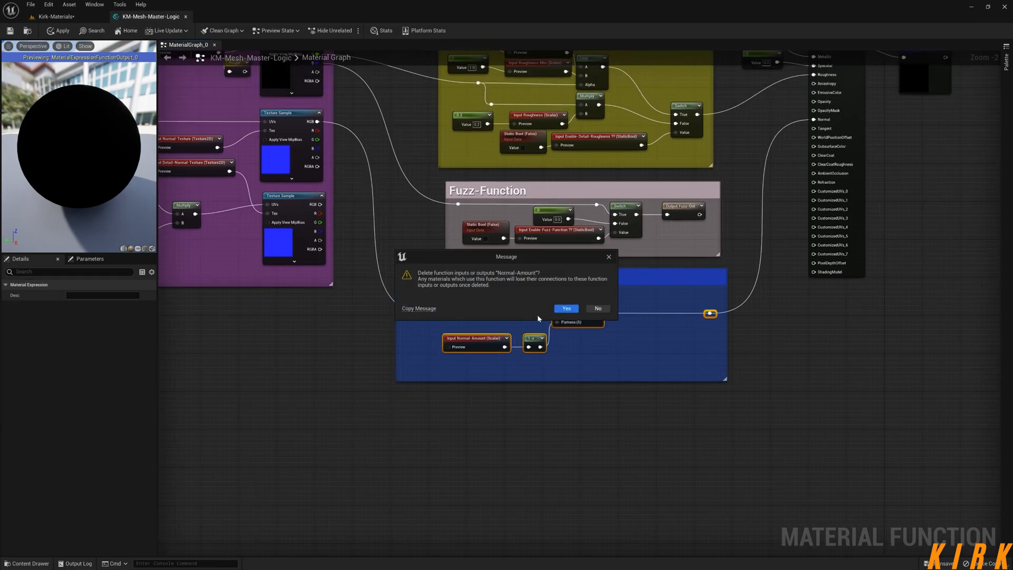
key(Return)
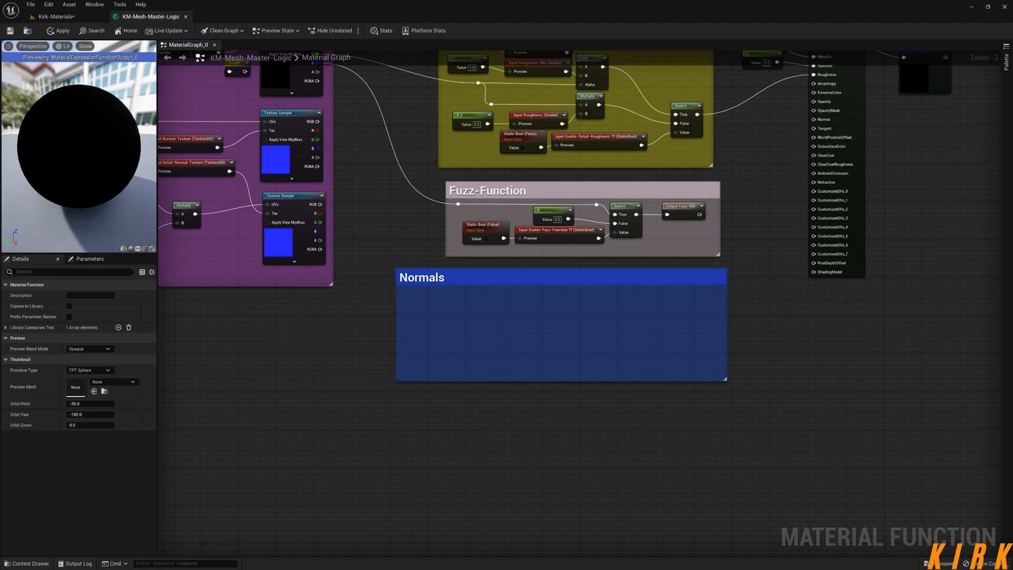
Place the KM-Normal-Params function from the Functions/Normals folder inside the empty Normals comment
click(27, 563)
click(336, 474)
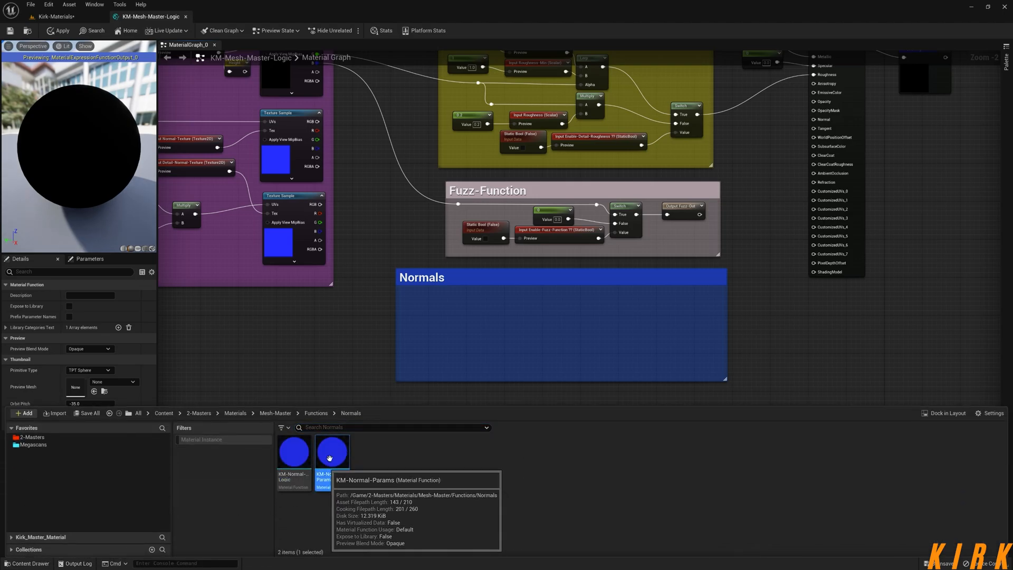
drag(338, 456, 535, 311)
scroll(559, 348, up, 2)
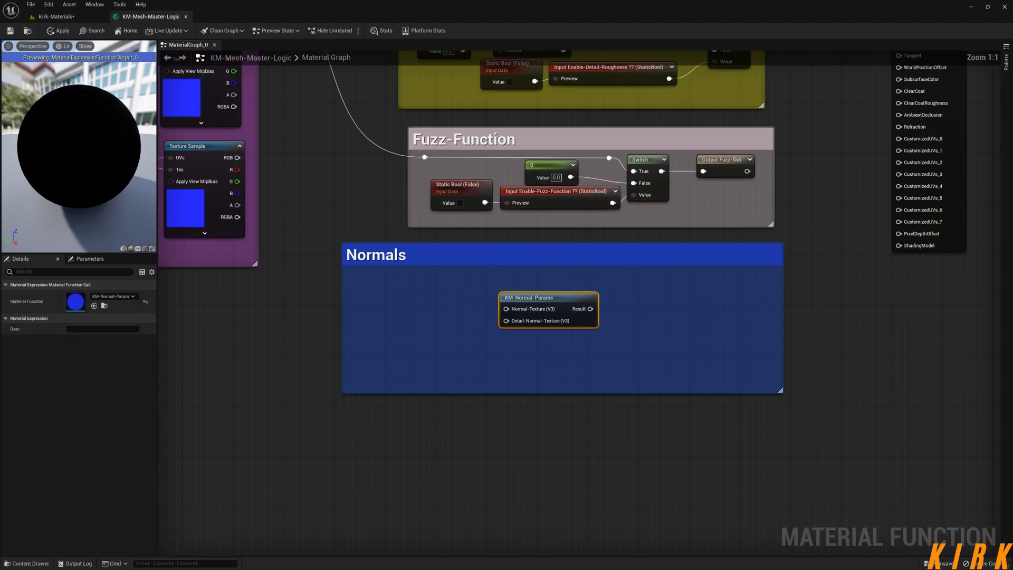
right_drag(505, 348, 570, 351)
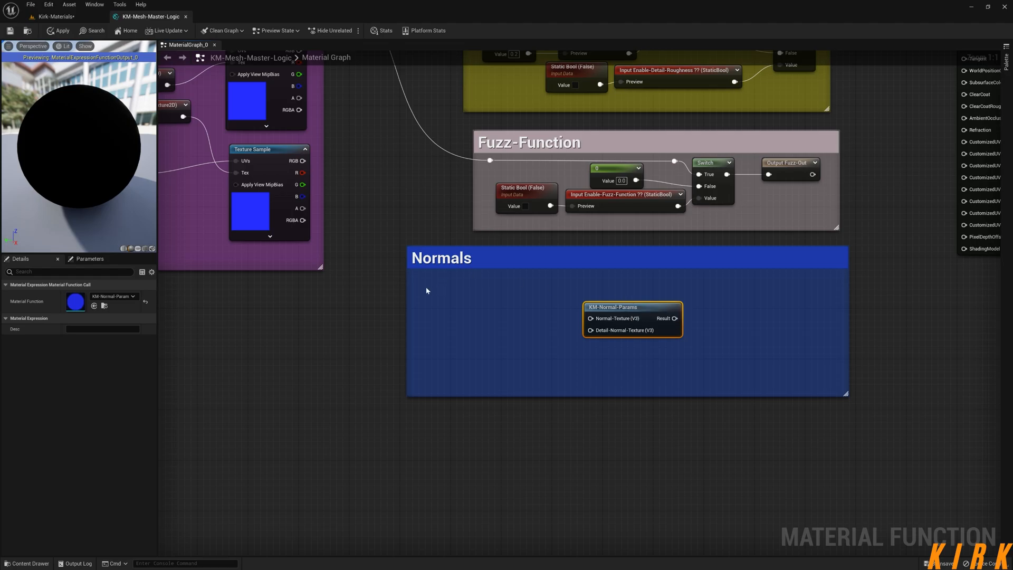
Resize the Normals and Fuzz-Function comment boxes horizontally so their side edges roughly line up
drag(407, 289, 502, 290)
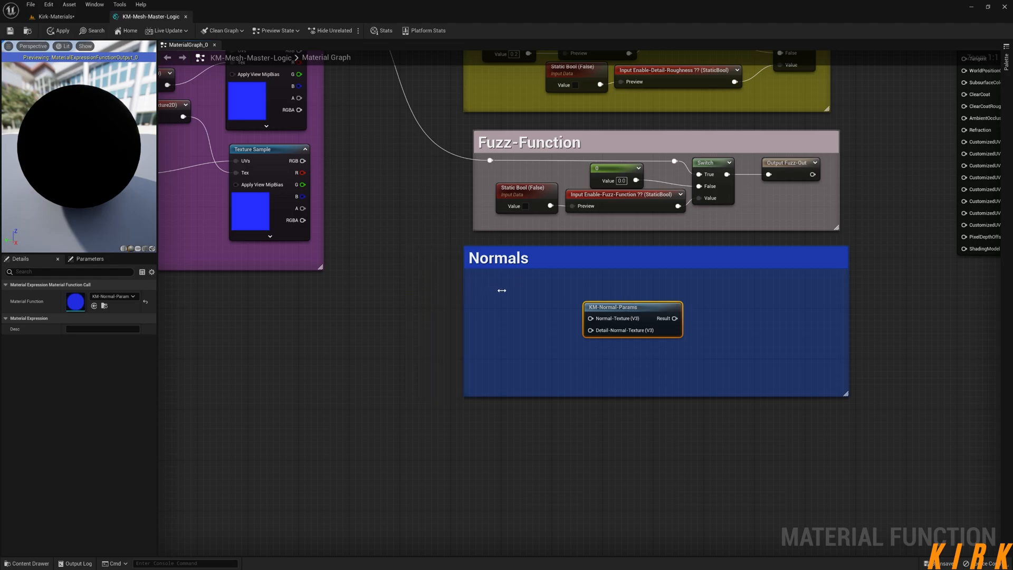
drag(847, 301, 830, 302)
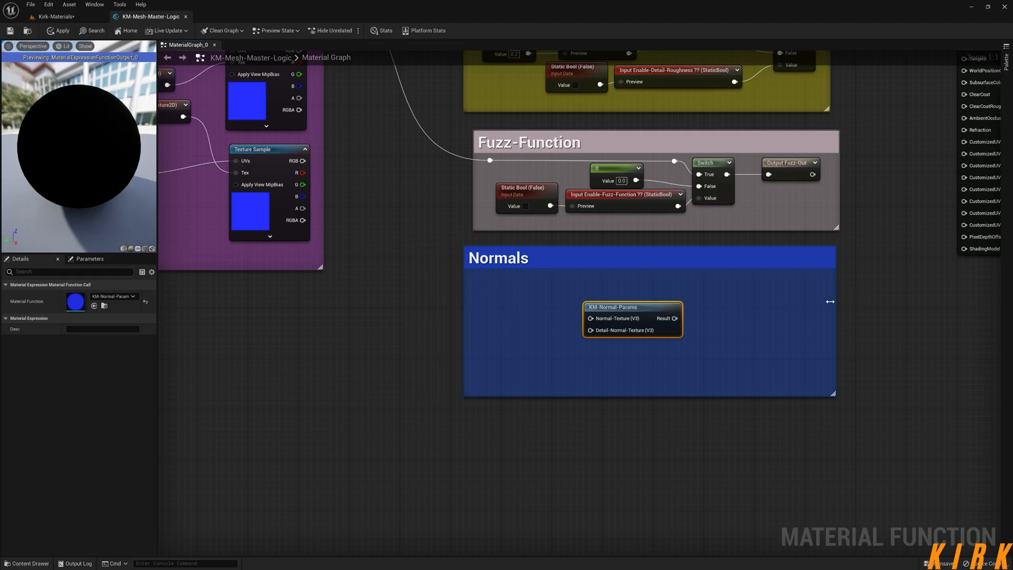
drag(836, 173, 826, 174)
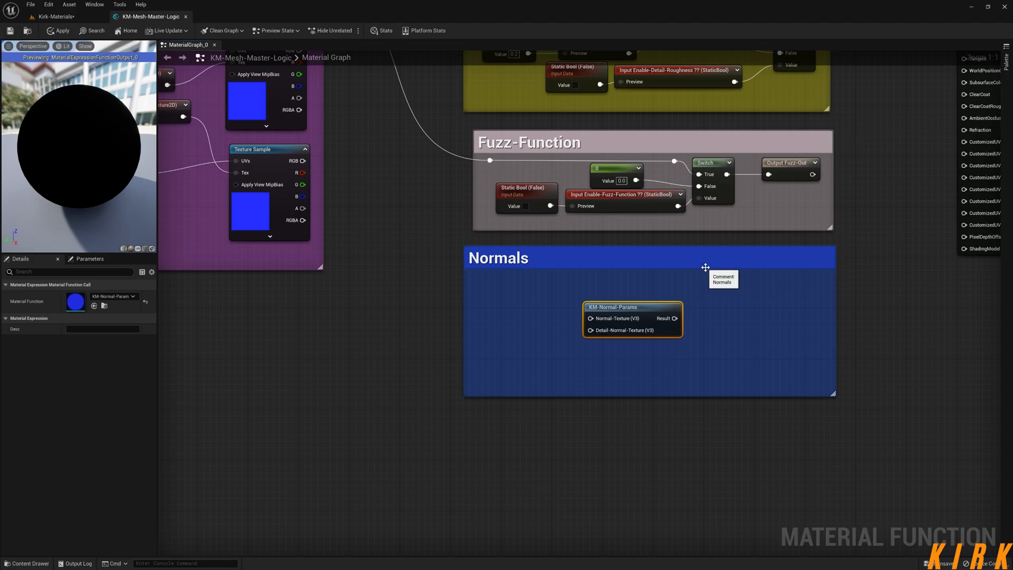
drag(474, 190, 454, 188)
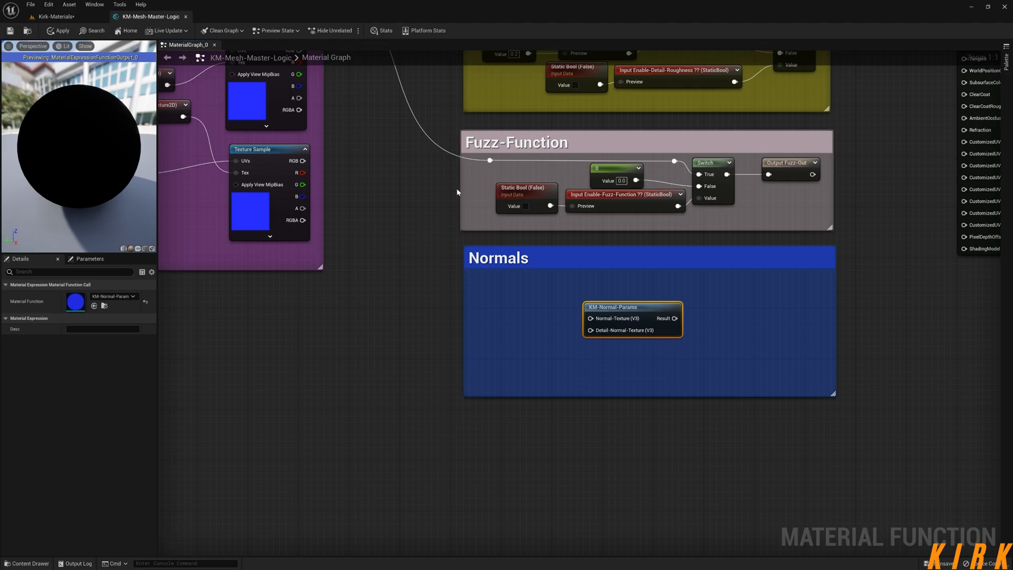
click(434, 233)
Connect the RGB outputs of the normal and detail normal texture samples to KM-Normal-Params' Normal-Texture and Detail-Normal-Texture inputs
right_drag(414, 266, 445, 335)
scroll(471, 371, down, 3)
scroll(454, 341, down, 2)
right_drag(463, 373, 454, 278)
scroll(484, 276, up, 4)
right_drag(361, 202, 427, 262)
right_drag(412, 153, 472, 170)
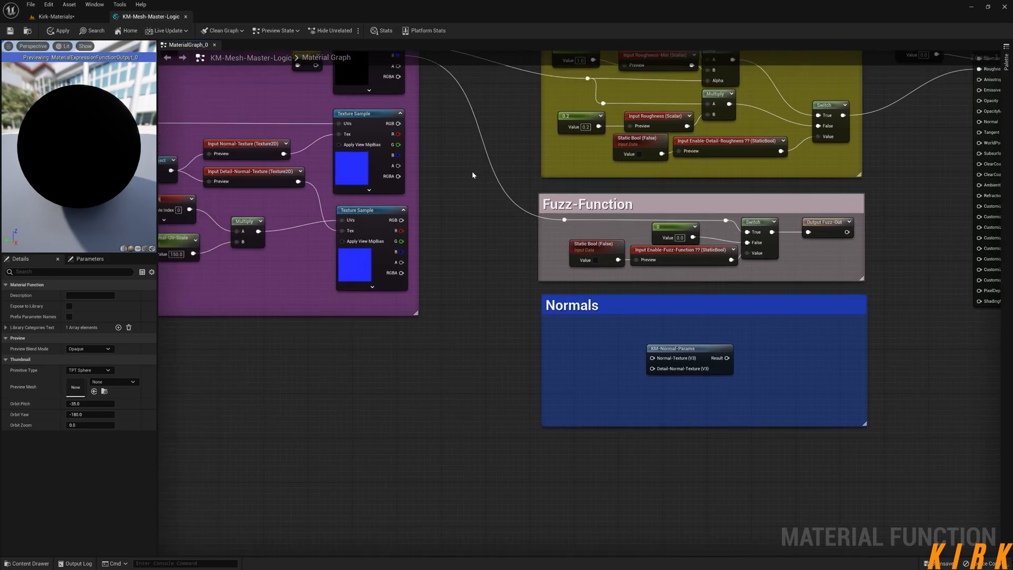
drag(401, 125, 655, 360)
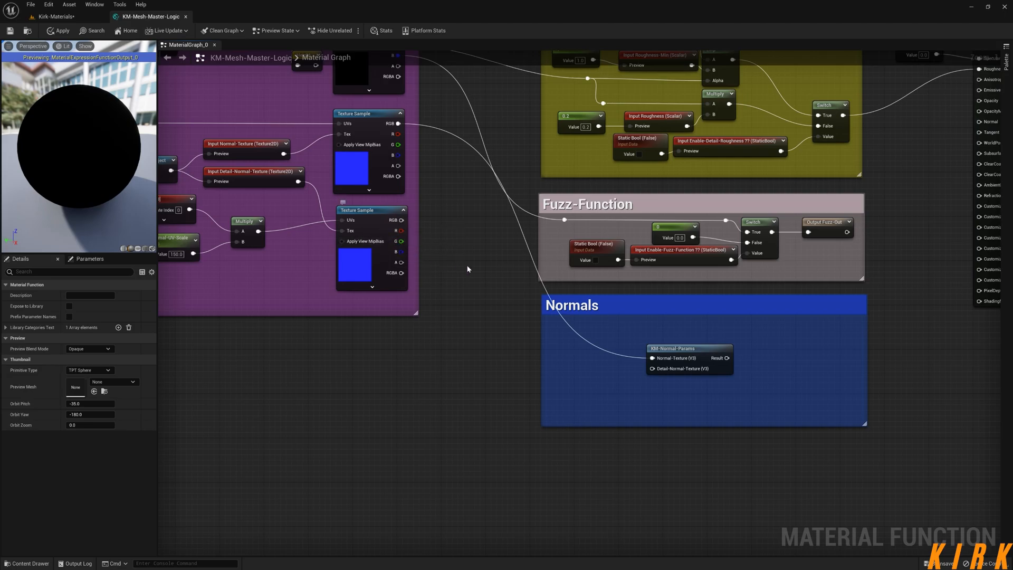
right_drag(307, 270, 398, 270)
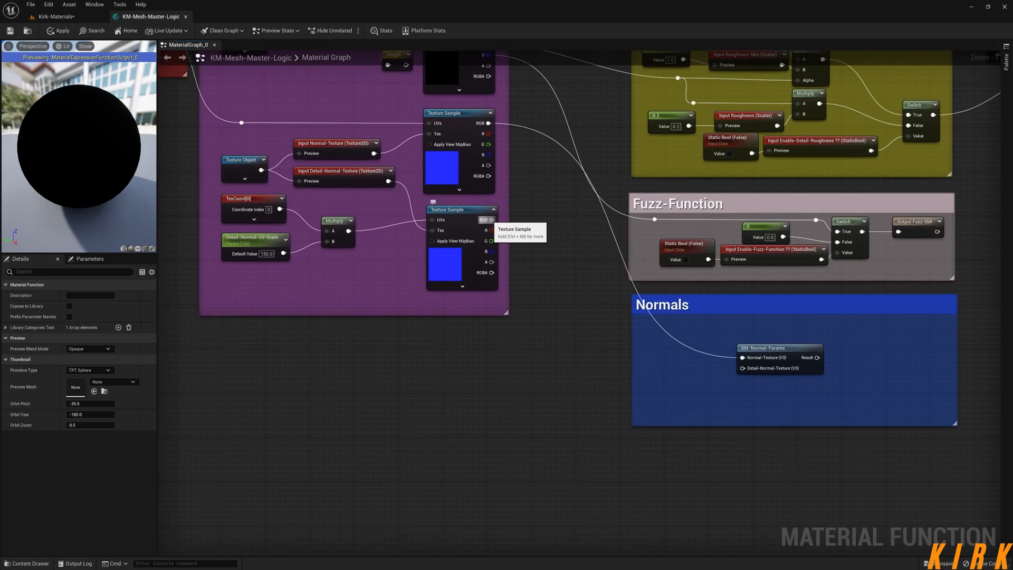
drag(492, 220, 744, 369)
right_drag(697, 383, 617, 329)
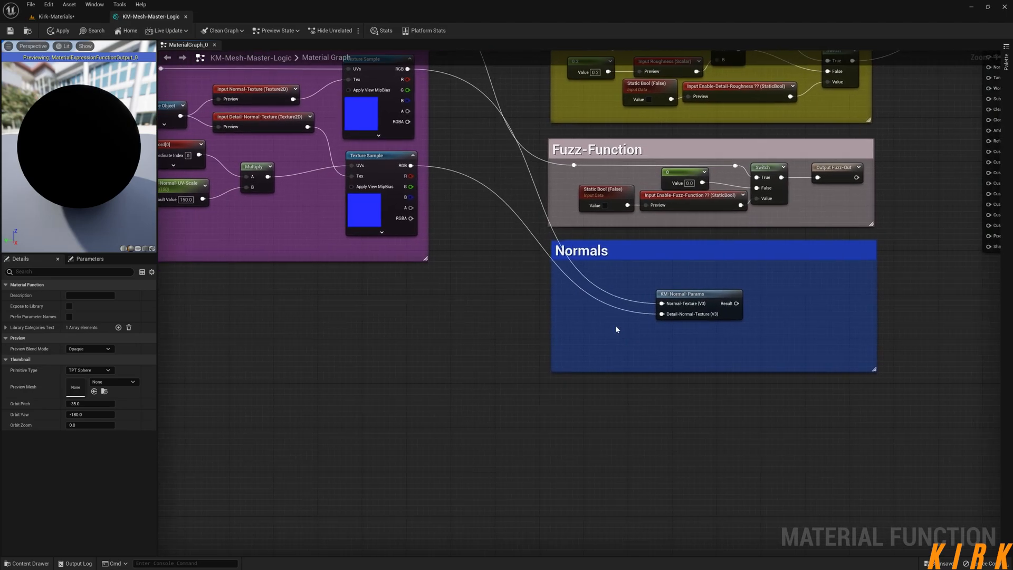
Add reroute nodes on both KM-Normal-Params input wires and align them near the left edge of the Normals comment
double_click(642, 312)
drag(647, 316, 581, 320)
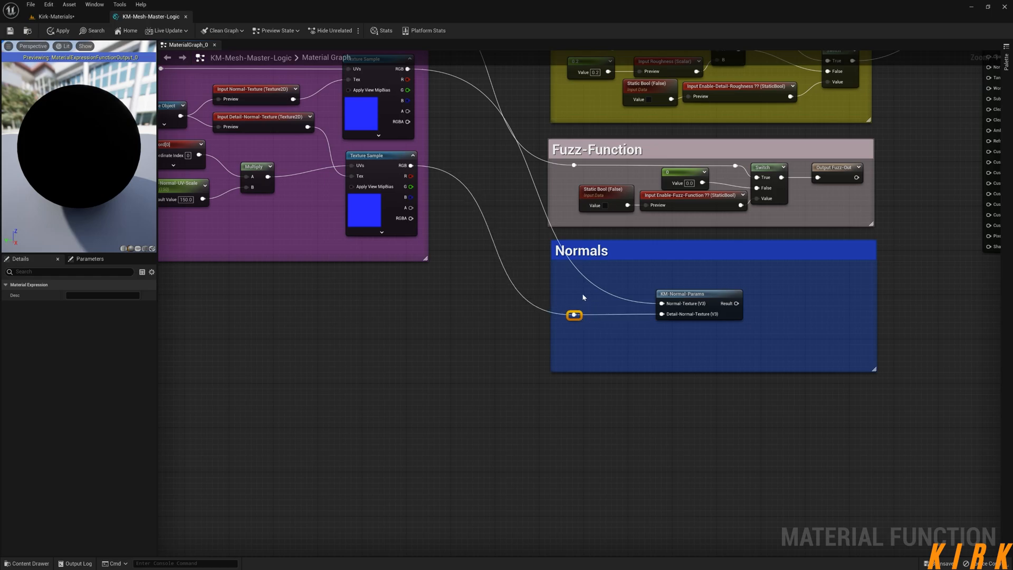
double_click(617, 294)
drag(622, 297, 582, 309)
click(597, 289)
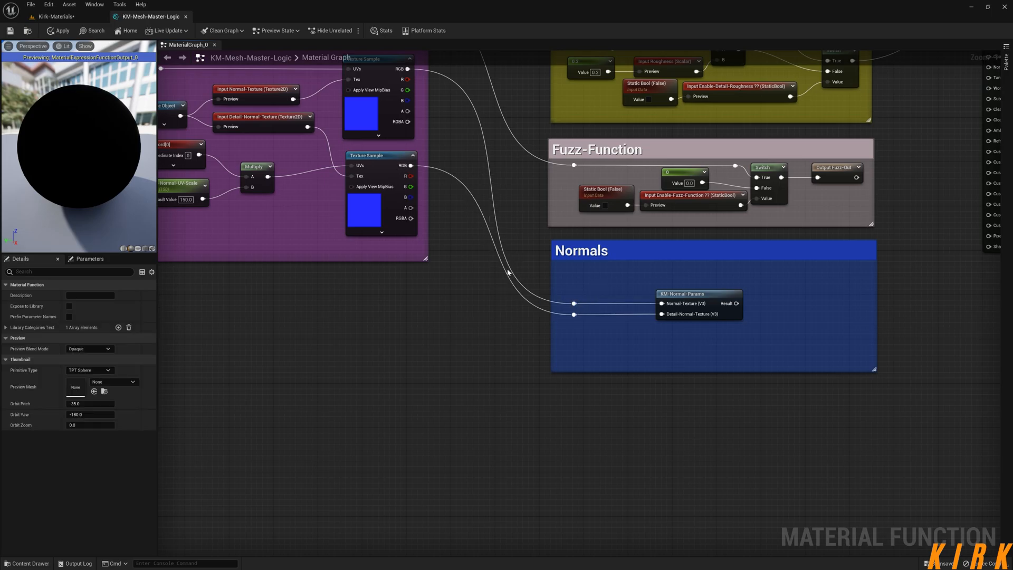
Connect the KM-Normal-Params result to the Normal input of MakeMaterialAttributes and add a reroute node near the comment's right edge
right_drag(509, 269, 365, 353)
right_drag(756, 395, 582, 311)
drag(419, 302, 544, 408)
click(647, 208)
double_click(441, 402)
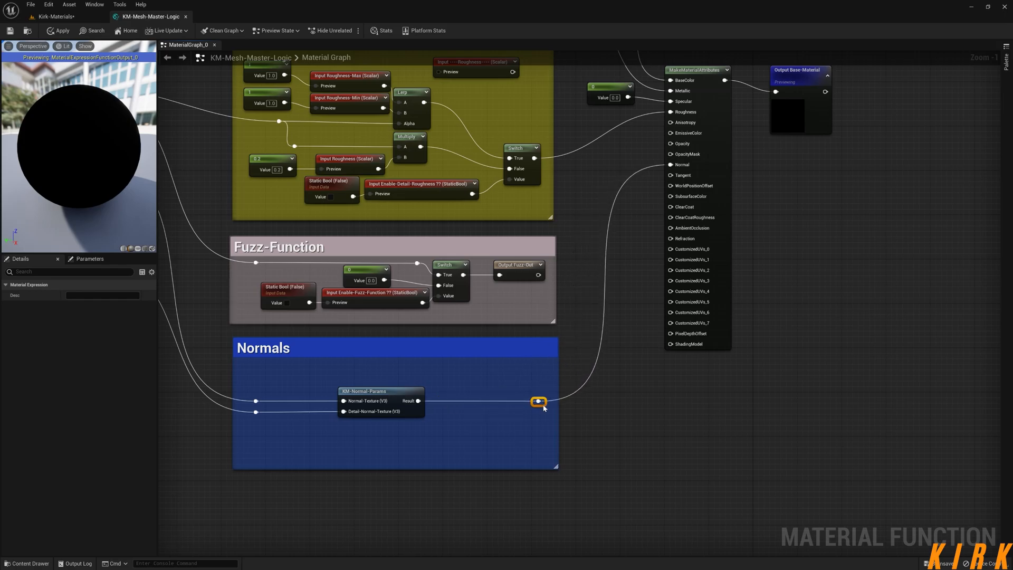
click(654, 425)
right_drag(584, 421, 774, 424)
scroll(722, 401, down, 3)
right_drag(701, 386, 632, 368)
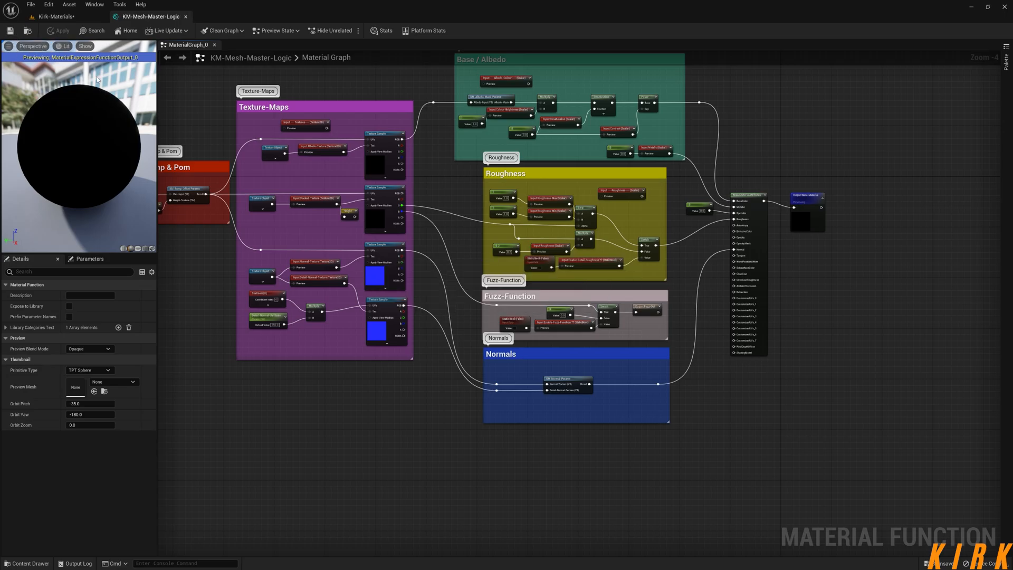
Switch to the Kirk-Materials level and examine the sandstone boulder's surface normals from several angles
click(77, 18)
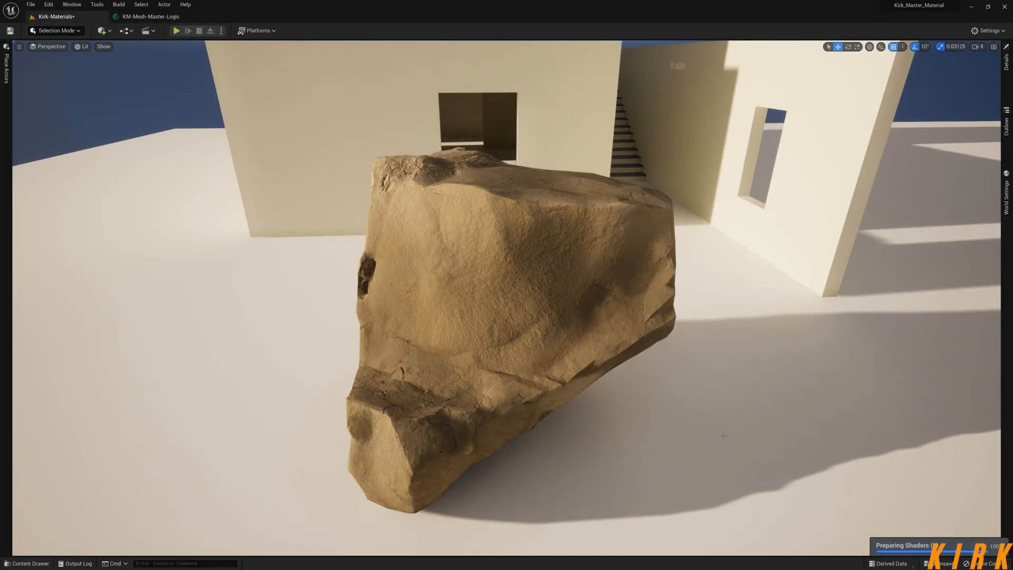
click(544, 288)
key(f)
alt+drag(543, 288, 791, 285)
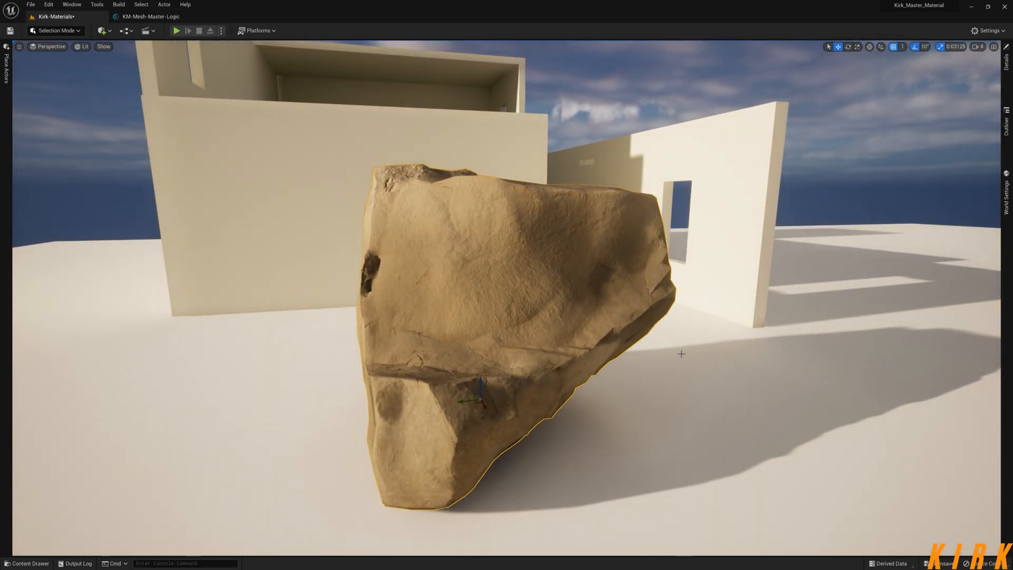
alt+drag(724, 356, 359, 355)
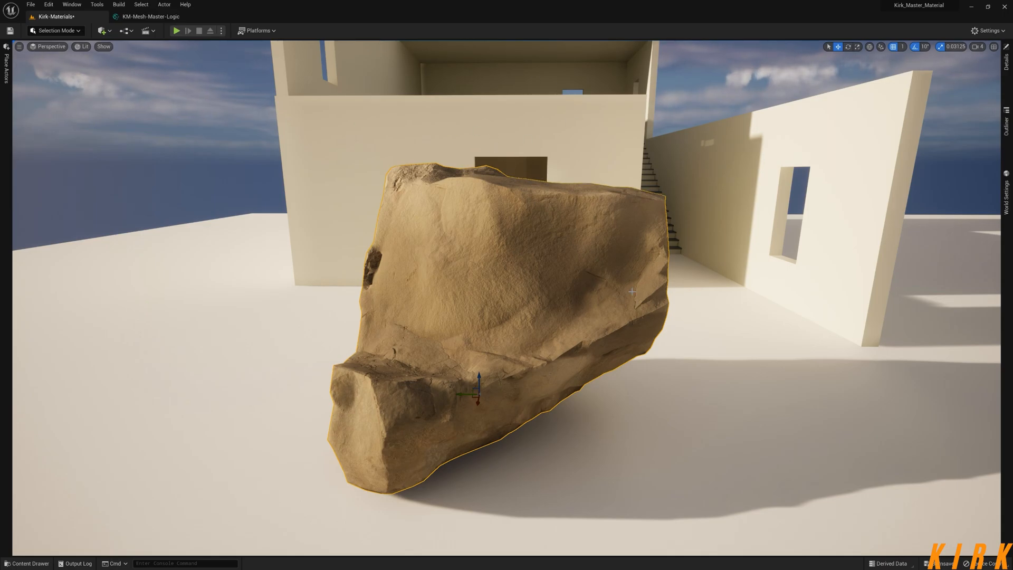
alt+drag(671, 332, 563, 267)
alt+drag(522, 298, 581, 263)
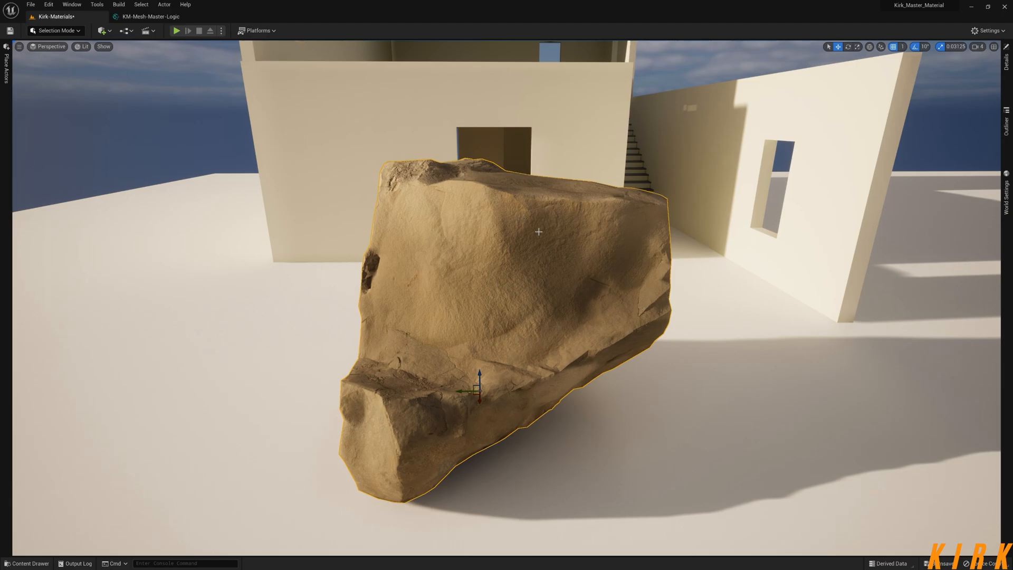
mouse_move(652, 321)
alt+mouse_down()
mouse_move(528, 295)
mouse_move(649, 319)
mouse_move(615, 308)
mouse_move(641, 323)
alt+mouse_up()
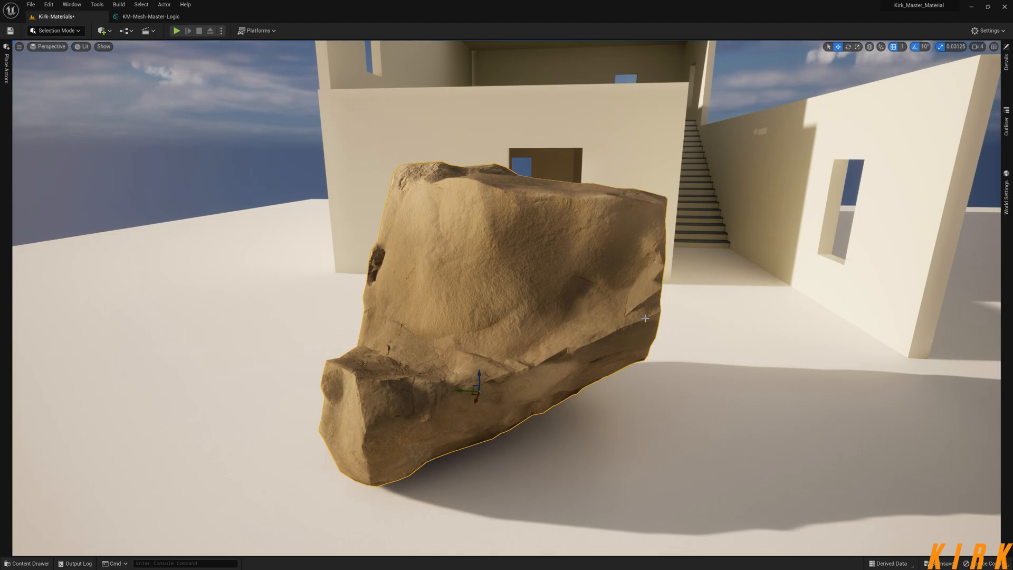
mouse_move(654, 351)
alt+mouse_down()
mouse_move(565, 343)
mouse_move(659, 351)
alt+mouse_up()
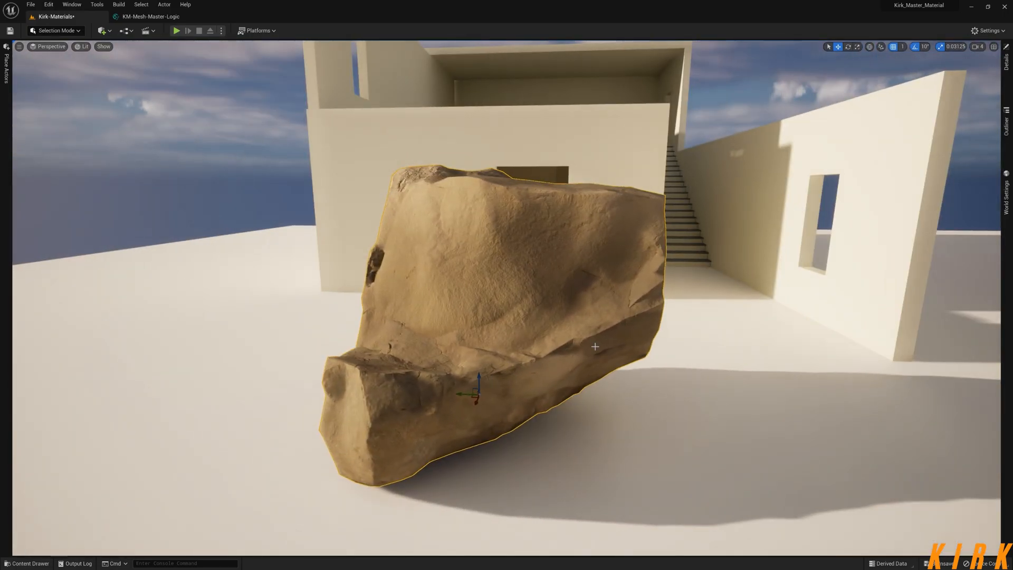
alt+drag(575, 343, 531, 343)
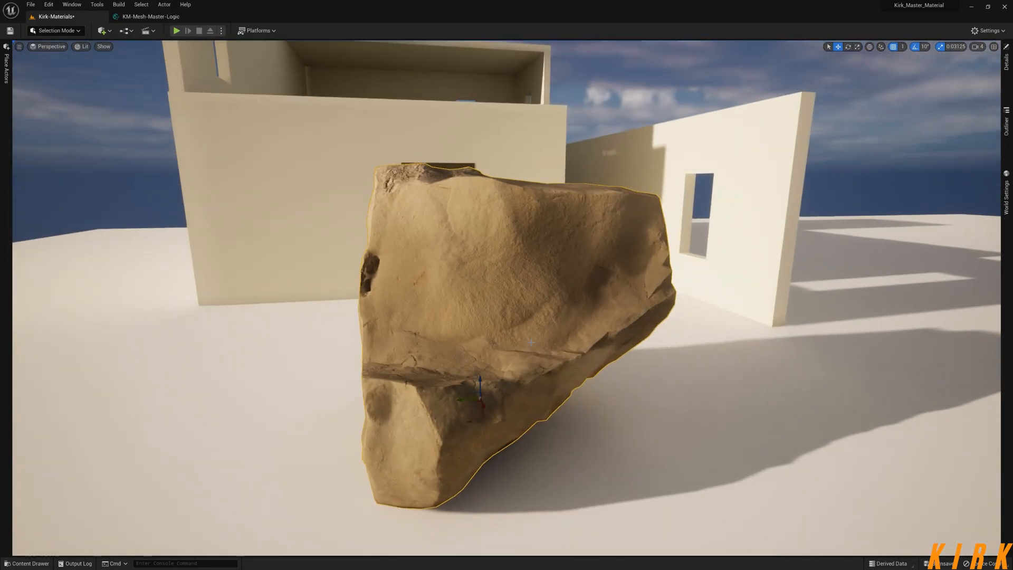
alt+drag(529, 293, 548, 300)
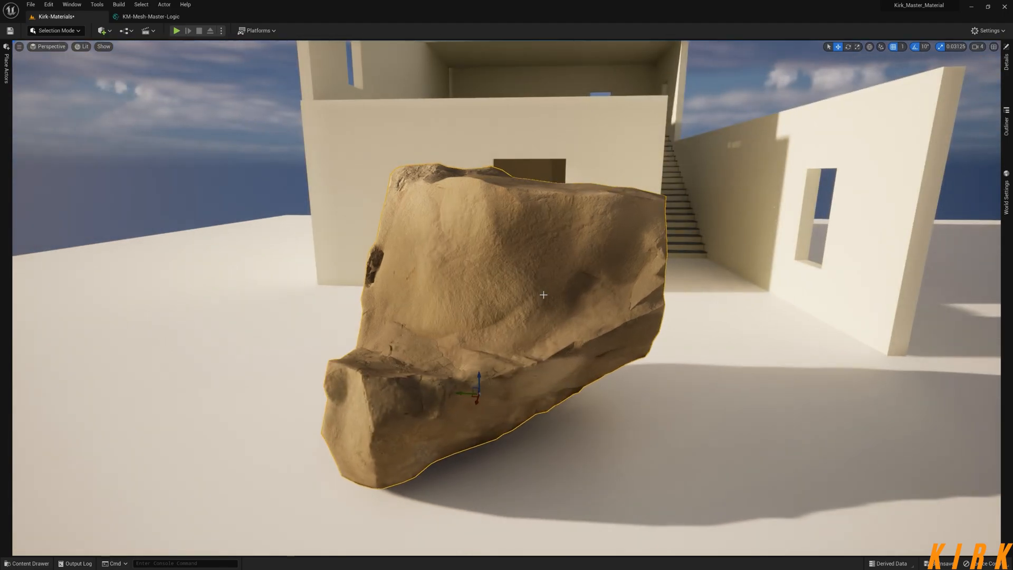
Open the boulder's material instance KM-Mesh-Master_Inst over the Kirk-Materials level, and resize its window to a tall, narrow shape beside the boulder
click(1006, 61)
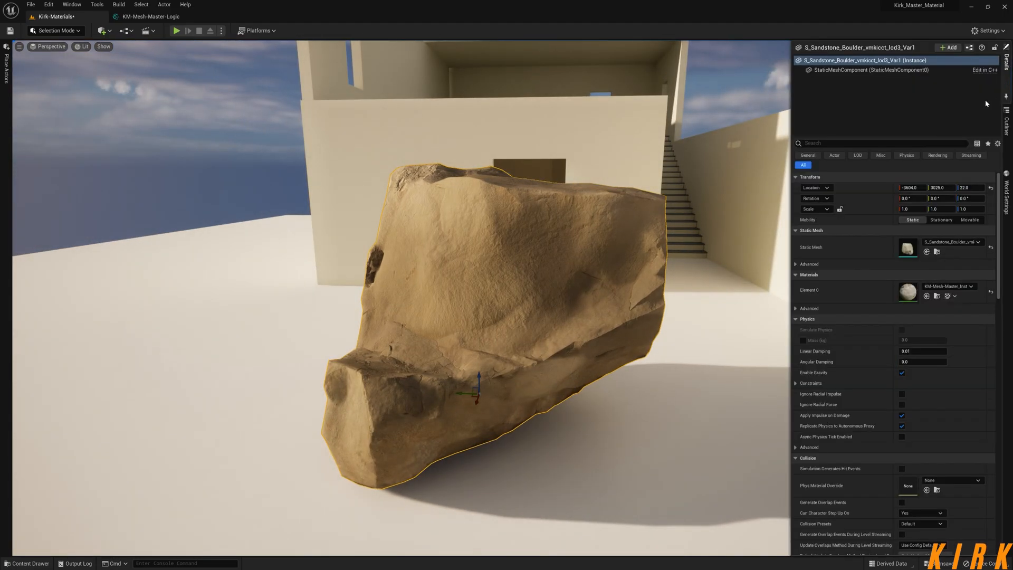
double_click(909, 290)
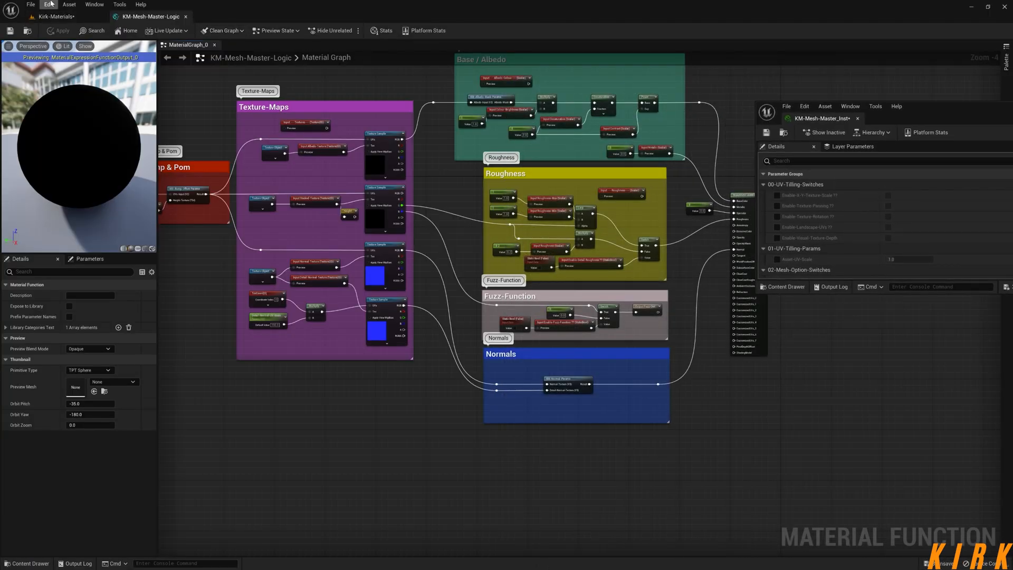
click(52, 18)
drag(945, 110, 860, 104)
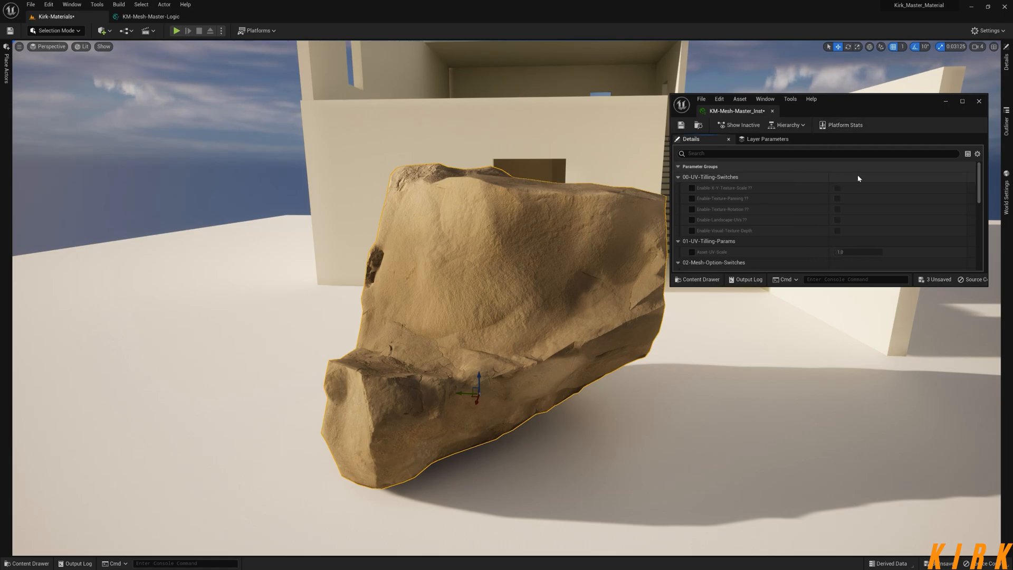
drag(987, 140, 858, 140)
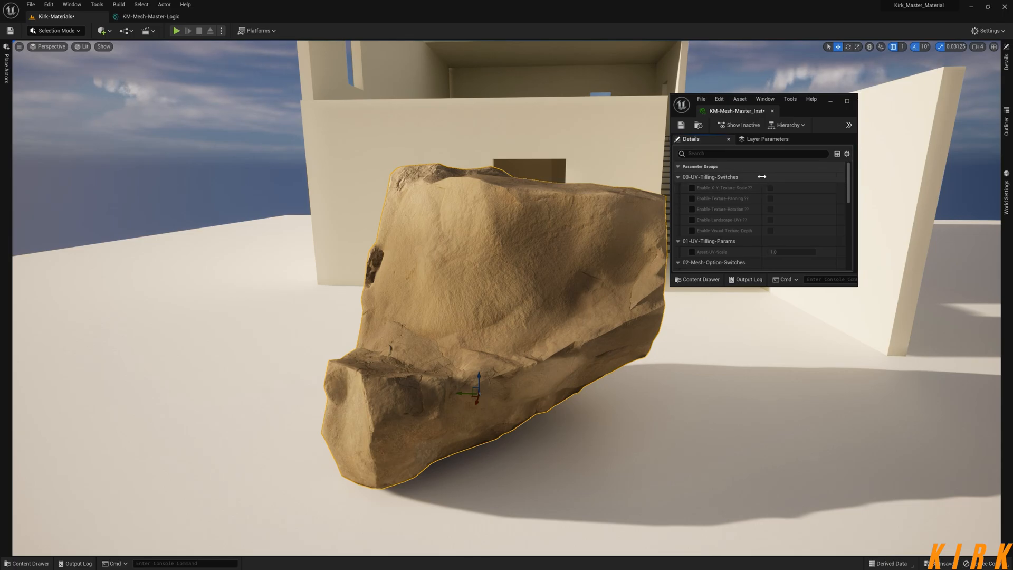
drag(797, 105, 928, 79)
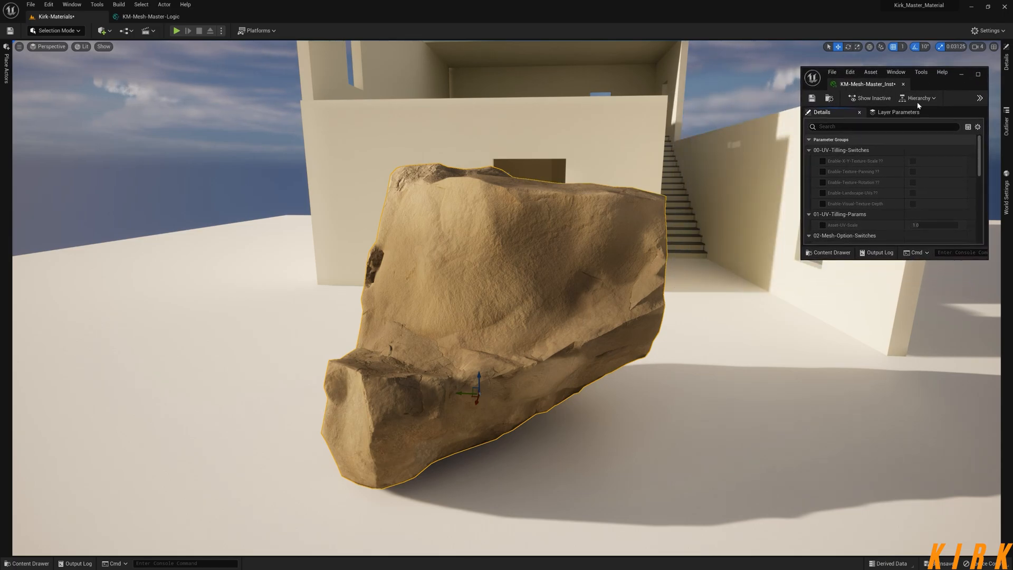
drag(902, 258, 903, 467)
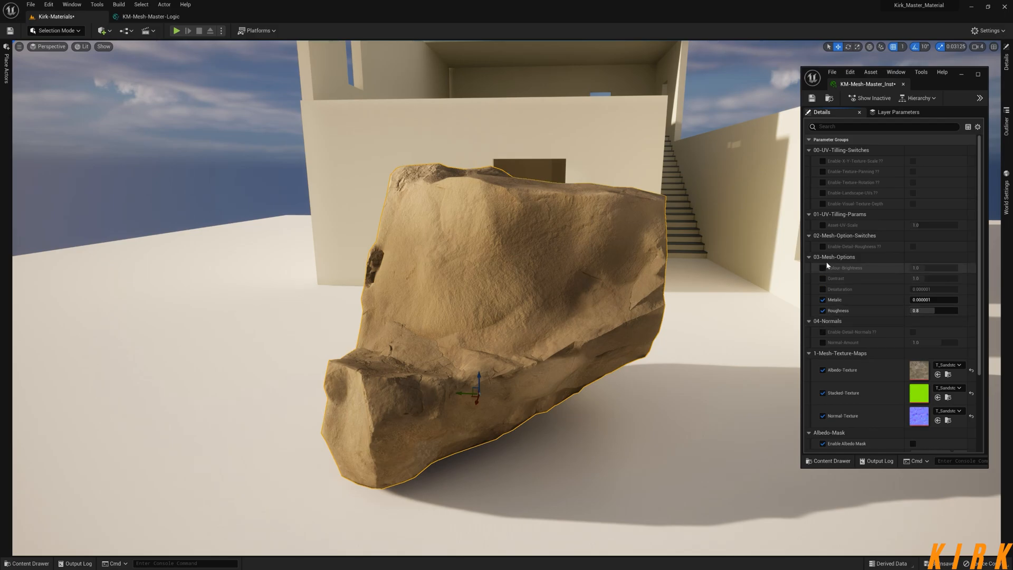
Override Enable-Detail-Normals ?? and Normal-Amount in the material instance, test Normal-Amount between about 0.94 and 1.14, and reset it to its default
click(823, 333)
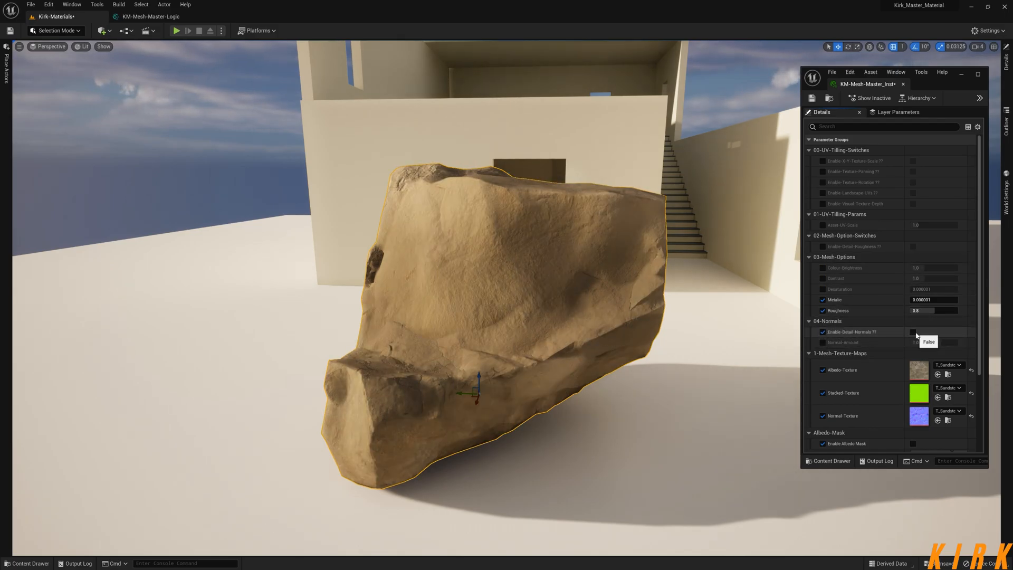
click(823, 343)
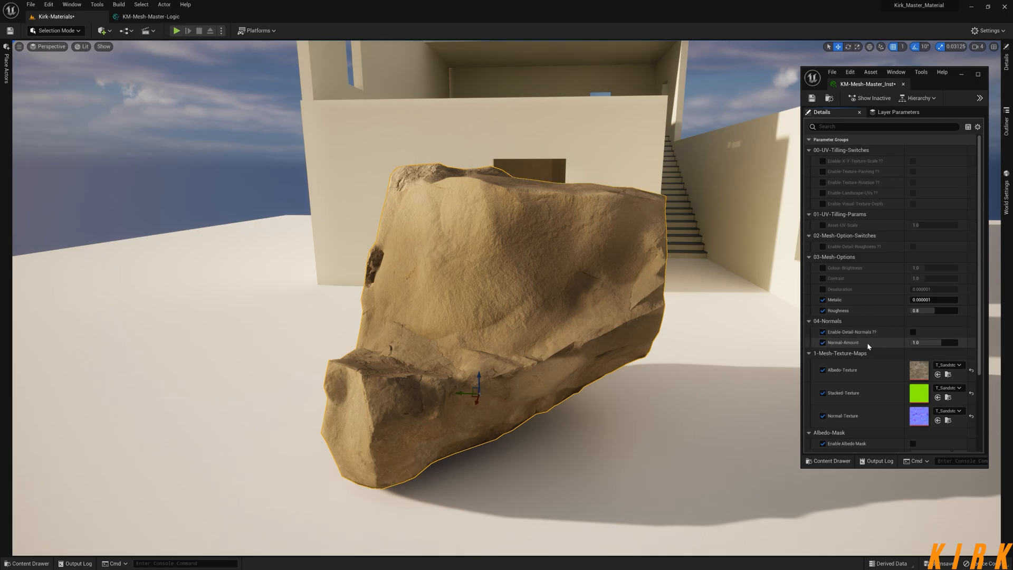
mouse_move(930, 343)
mouse_down()
mouse_move(958, 343)
mouse_move(931, 343)
mouse_up()
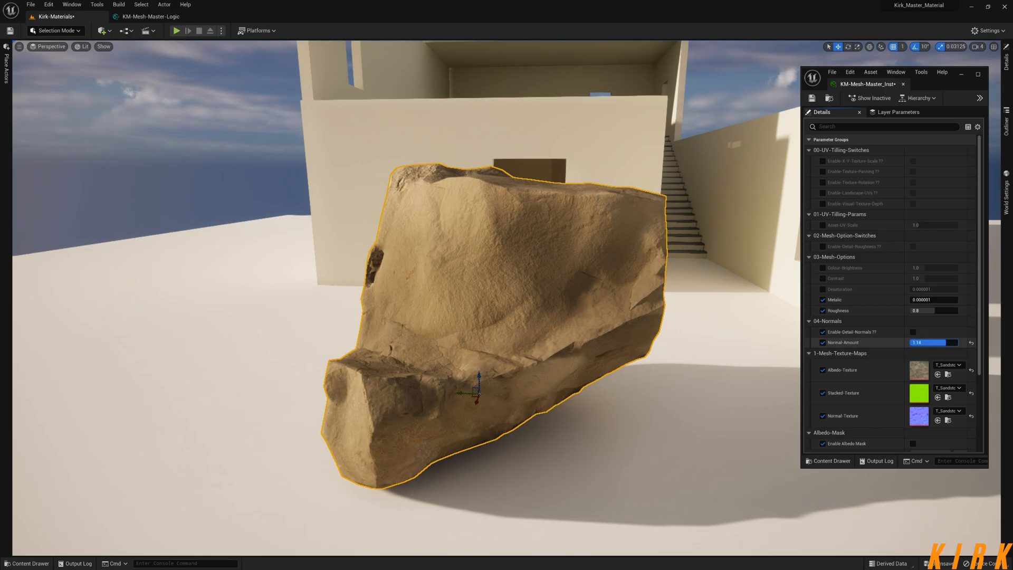
mouse_move(946, 343)
mouse_down()
mouse_move(930, 343)
mouse_move(941, 343)
mouse_up()
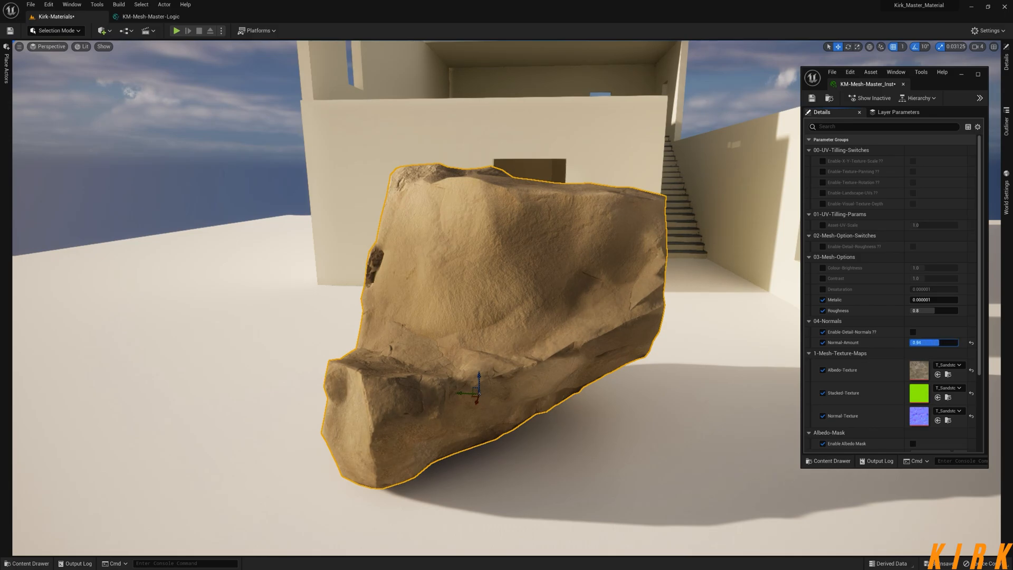
mouse_move(938, 343)
mouse_down()
mouse_move(920, 343)
mouse_move(954, 343)
mouse_move(933, 343)
mouse_up()
click(972, 342)
Turn on Enable-Detail-Normals ?? in the material instance and override Detail-Normal-UV-Scale and Detail-Normal-Amount
click(912, 333)
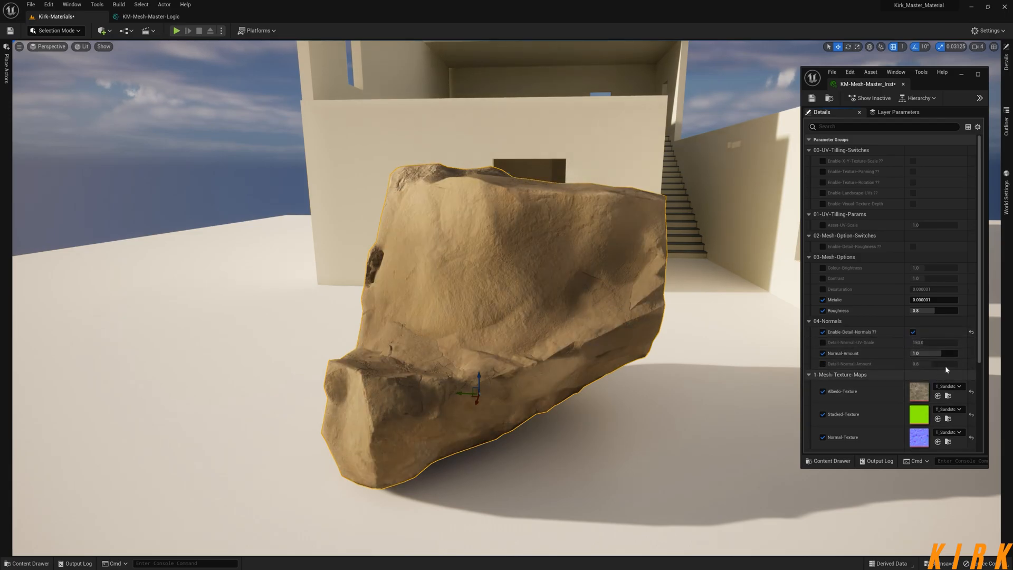
click(823, 343)
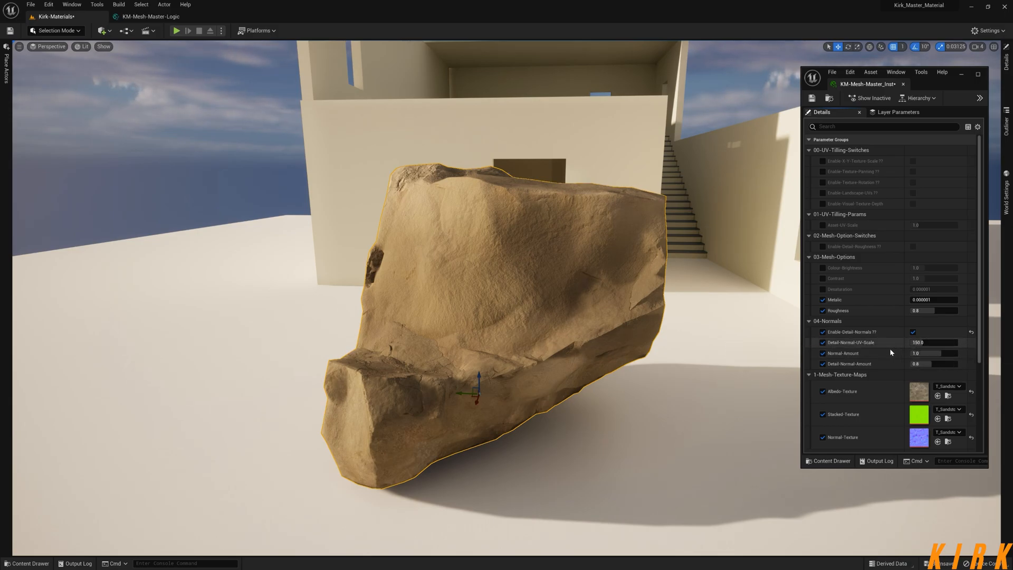
Open KM-Normal-Params from KM-Mesh-Master-Logic and set the Normal-Amount parameter's sort priority to 1
click(168, 17)
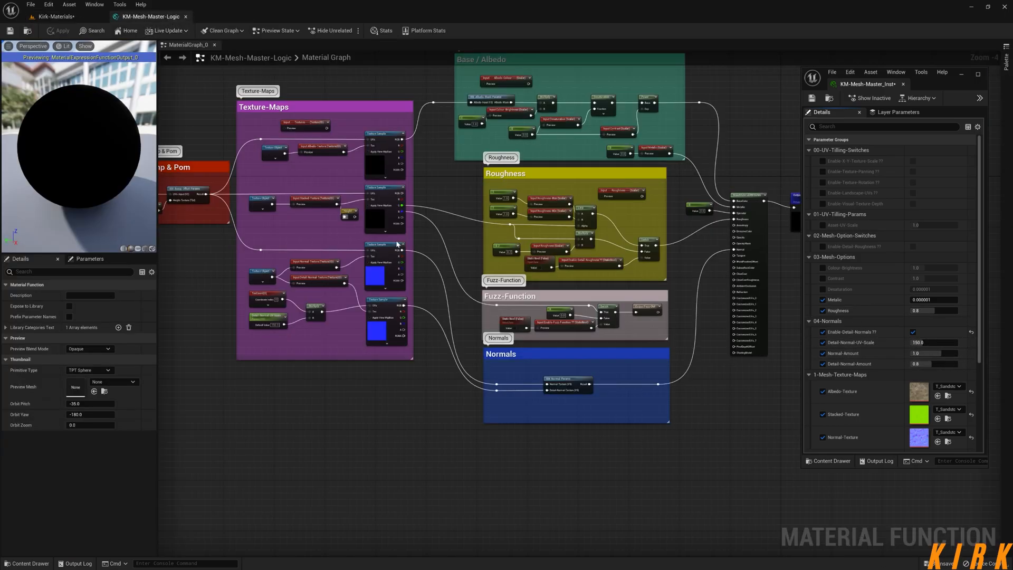
double_click(590, 381)
right_drag(329, 318, 583, 352)
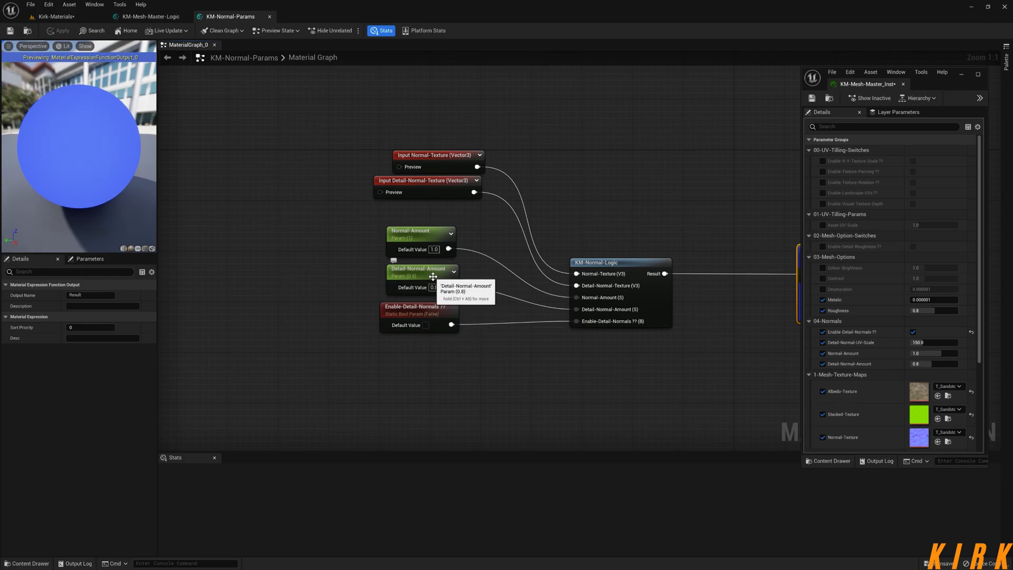
click(416, 235)
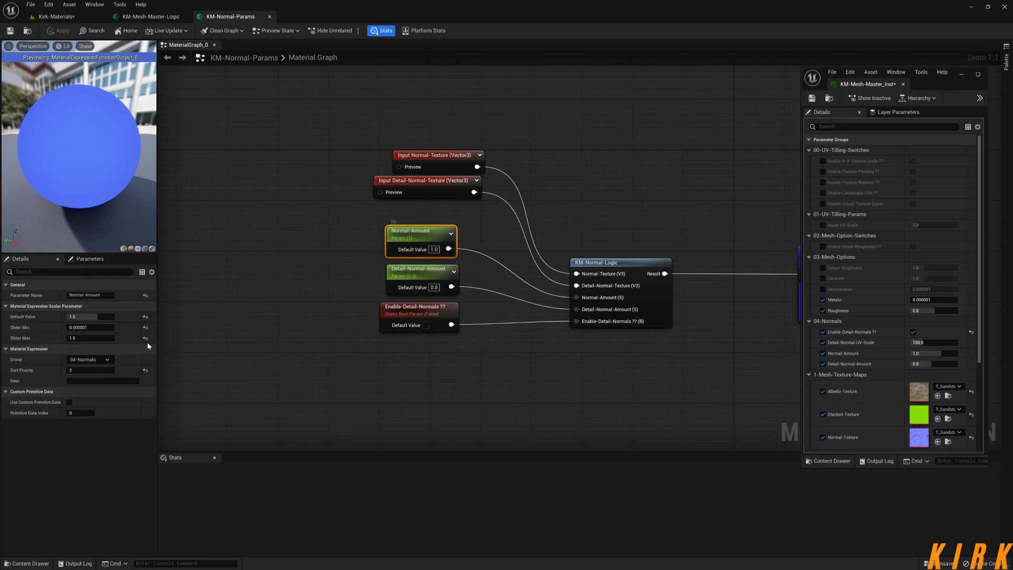
click(88, 370)
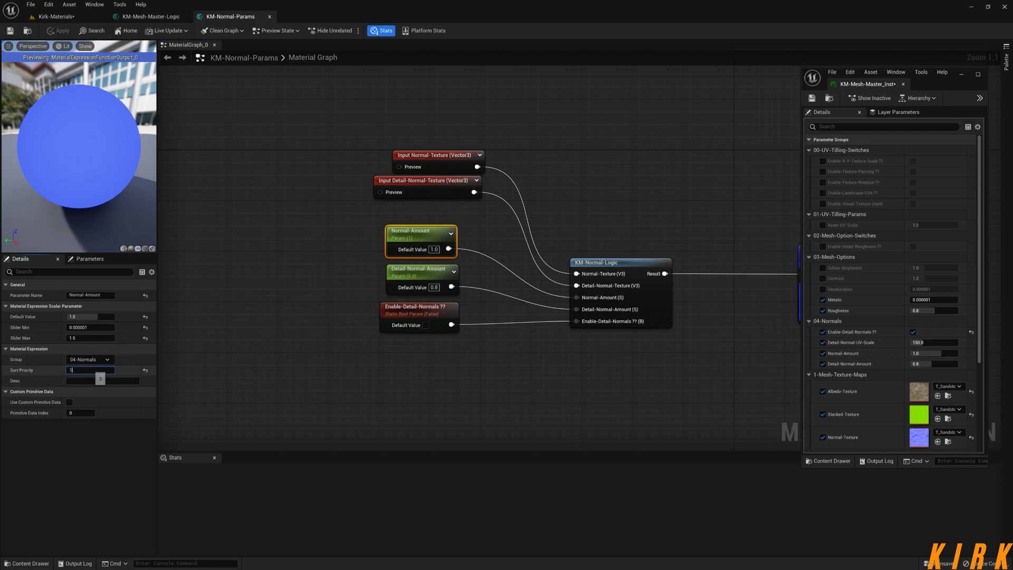
click(258, 349)
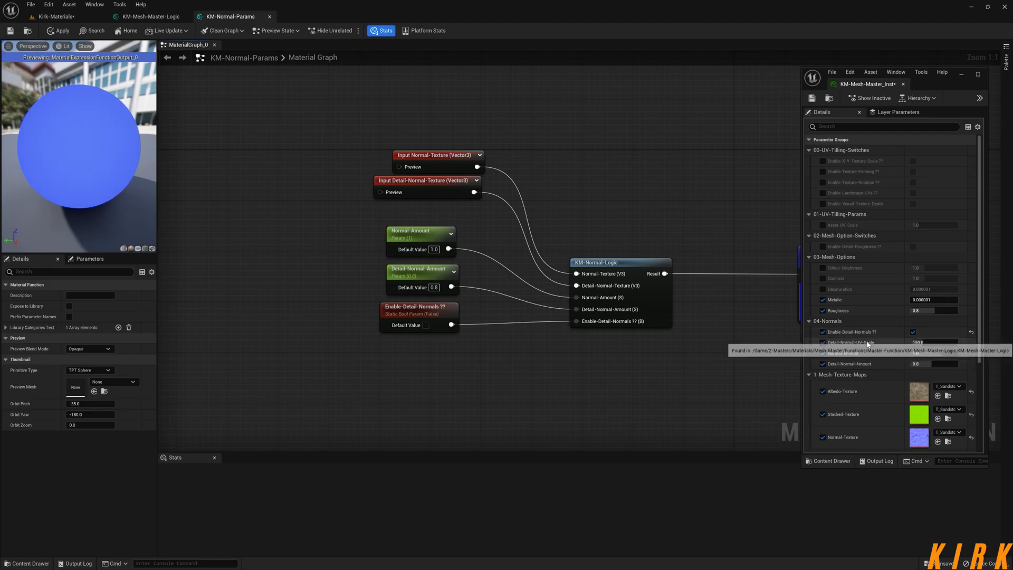
Change the sort priority of Detail-Normal-UV-Scale in KM-Mesh-Master-Logic so it lists below Normal-Amount, and apply the function
click(155, 17)
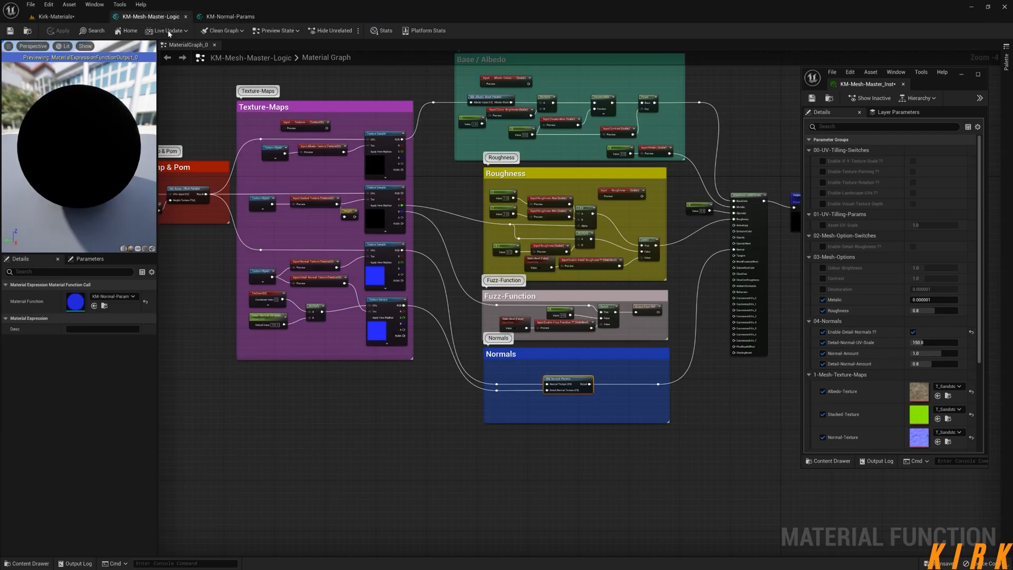
click(268, 317)
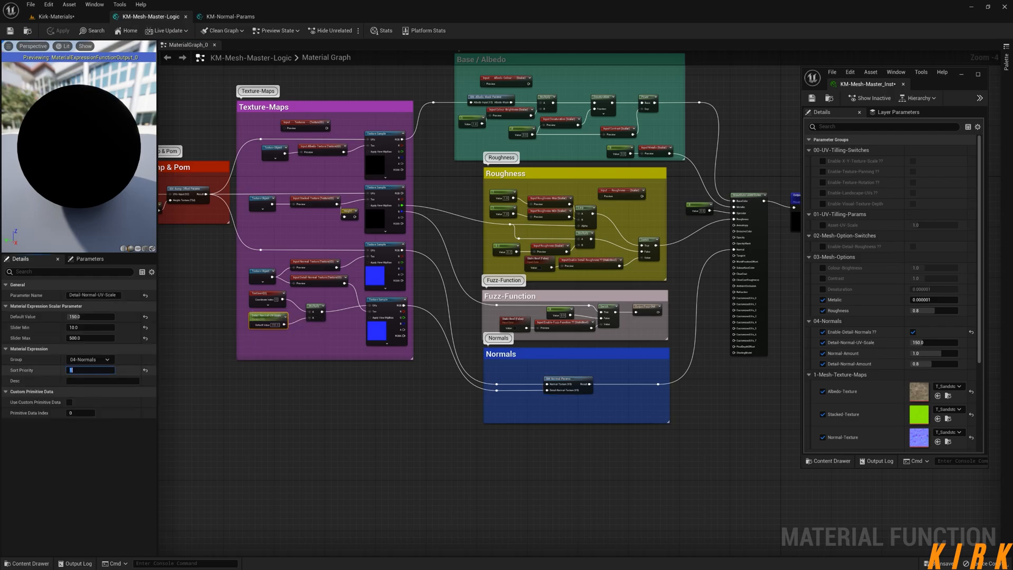
click(290, 384)
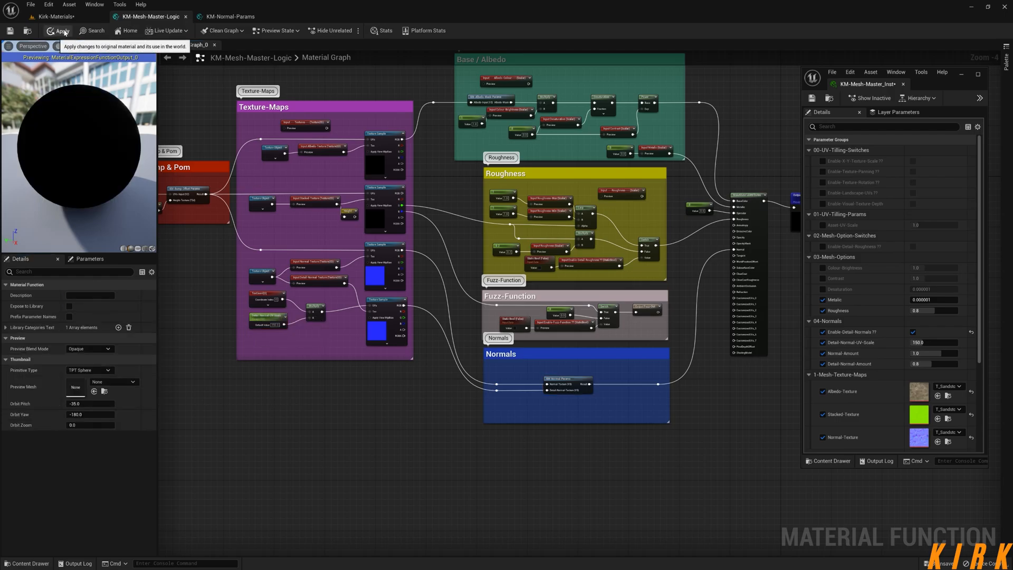
Apply the changes in KM-Normal-Params, and close both the KM-Normal-Params and KM-Mesh-Master-Logic editors
click(228, 16)
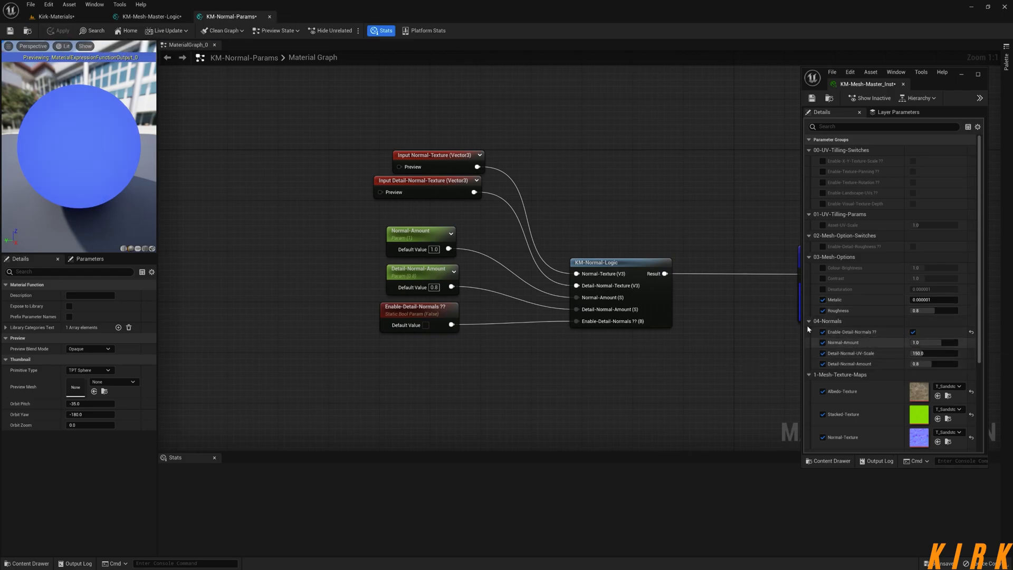
click(270, 16)
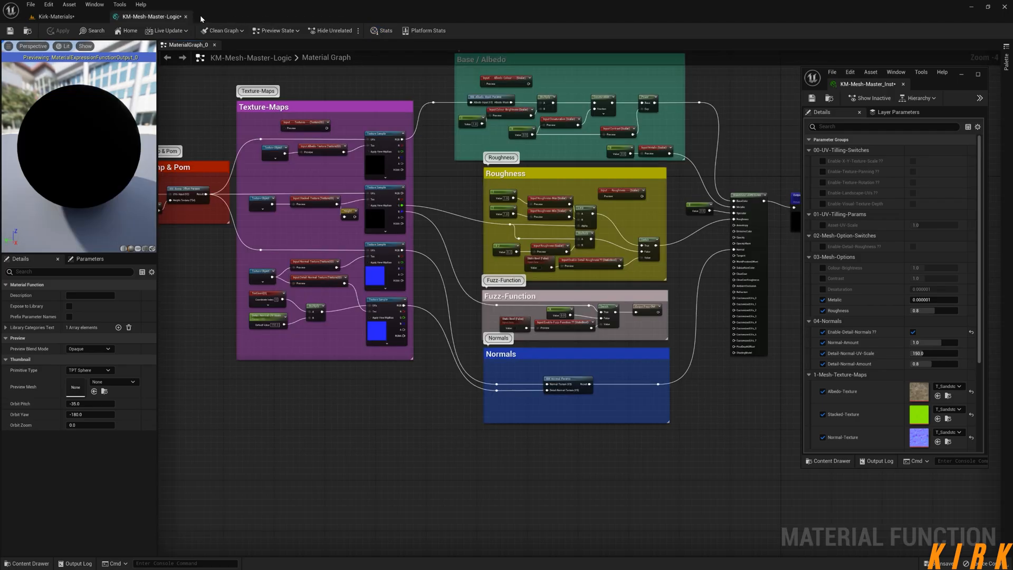
click(186, 17)
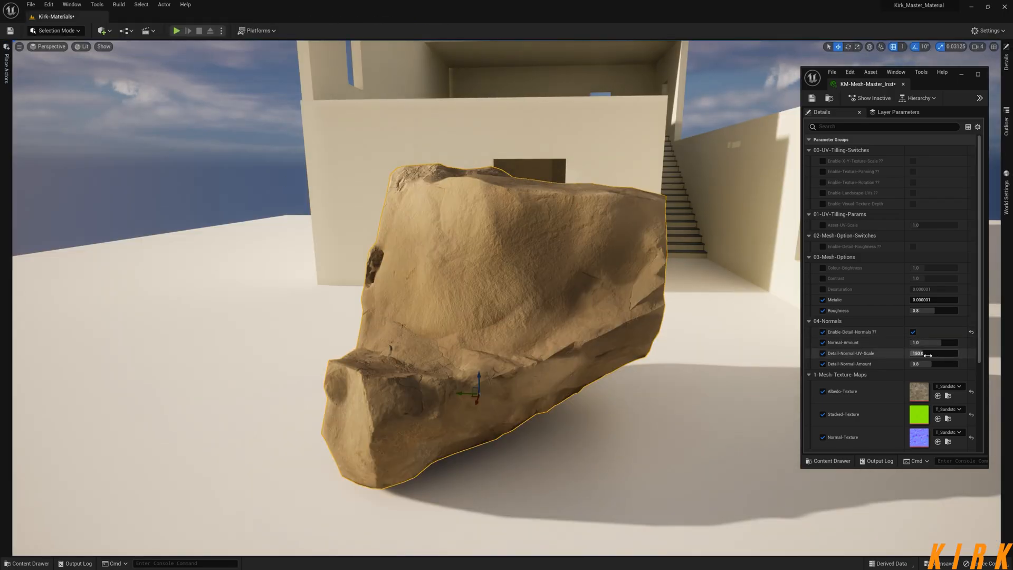
Open the KM-Mesh-Master-Params material function from the Master-Function folder under Mesh-Master's Functions
mouse_move(579, 366)
alt+mouse_down()
mouse_move(507, 377)
mouse_move(519, 401)
mouse_move(584, 372)
mouse_move(509, 364)
mouse_move(586, 375)
alt+mouse_up()
scroll(562, 376, up, 3)
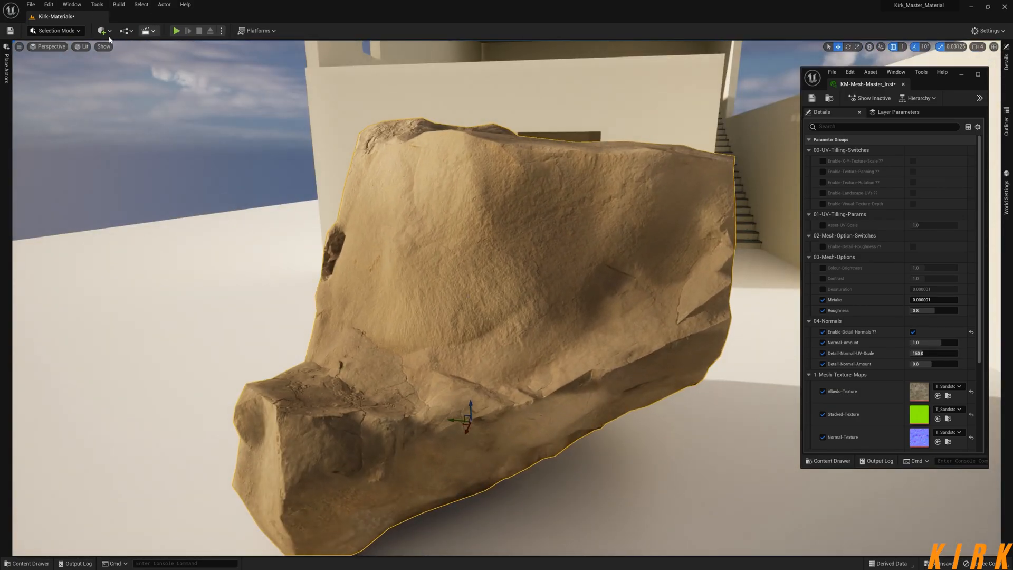
click(36, 566)
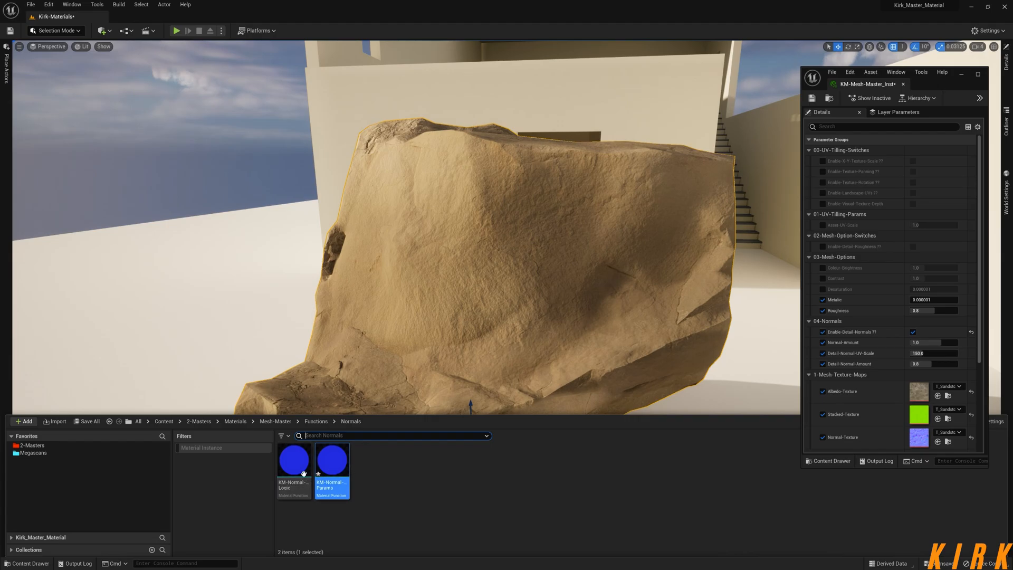
click(317, 421)
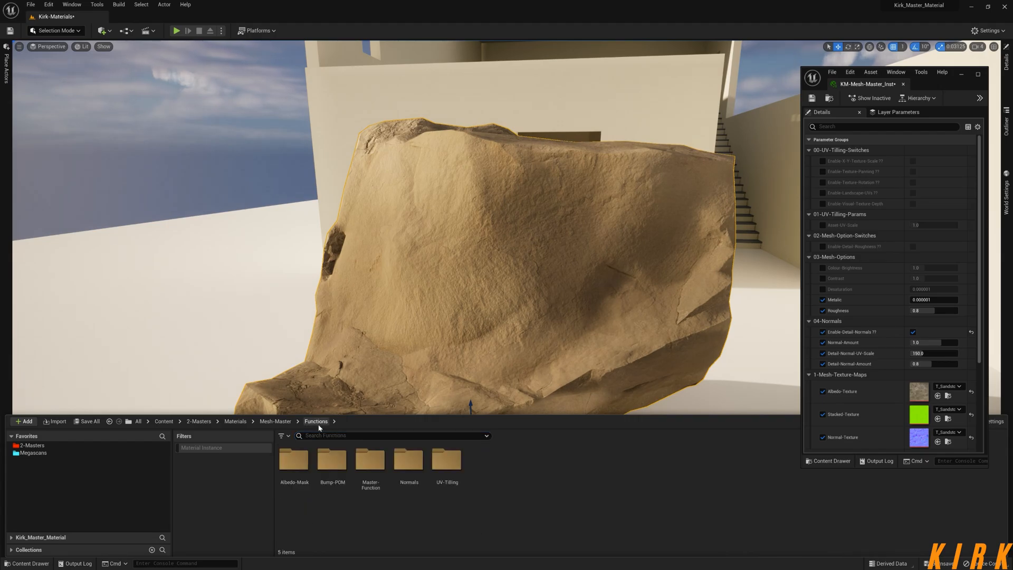
double_click(370, 459)
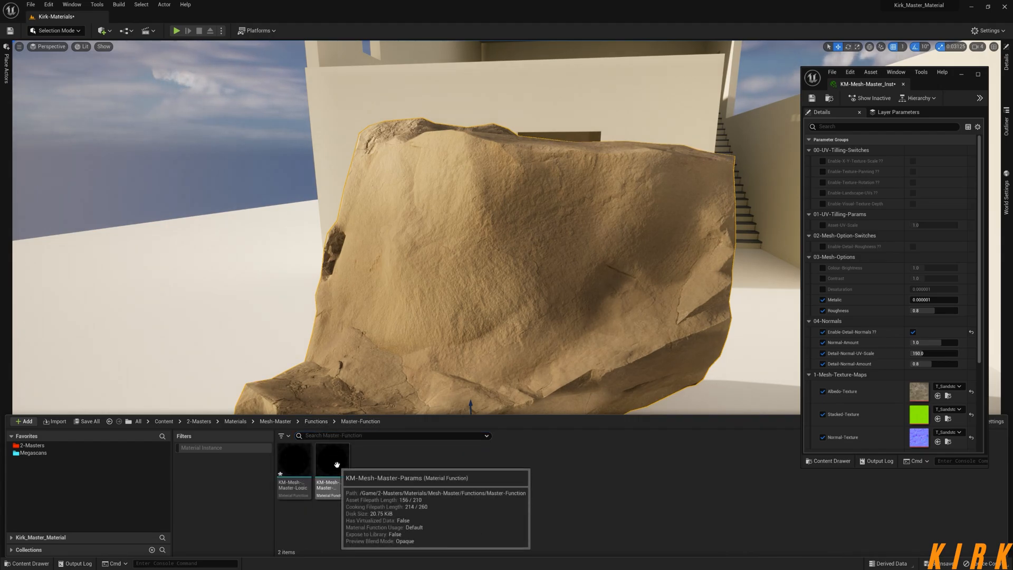
double_click(337, 464)
Examine the Detail-Normal-Texture parameter's settings and its wiring to the KM-Mesh-Master-Logic node
right_drag(357, 465, 571, 423)
right_drag(271, 421, 369, 388)
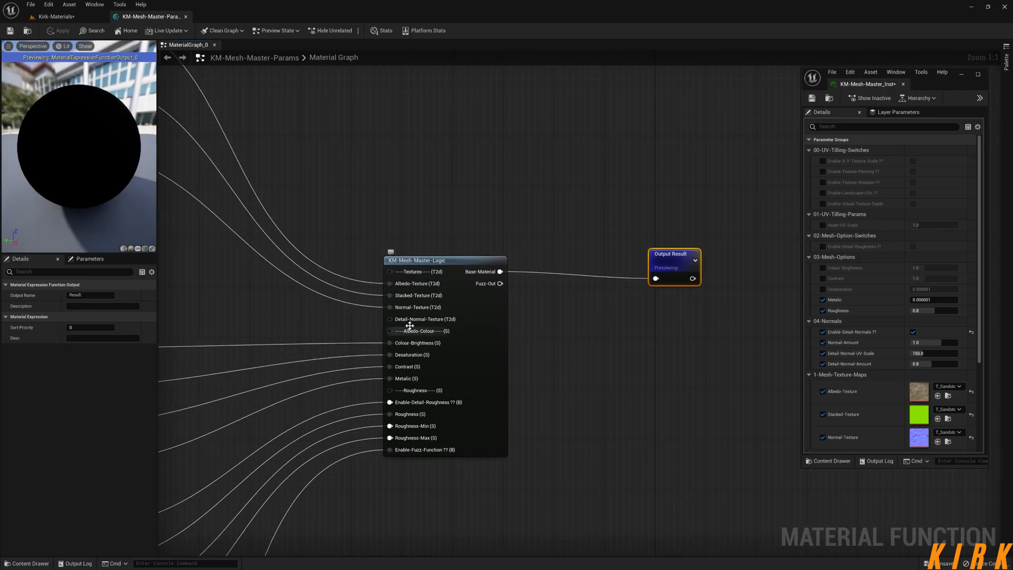
right_drag(294, 314, 538, 315)
mouse_move(411, 262)
mouse_down()
mouse_move(381, 273)
mouse_move(413, 263)
mouse_up()
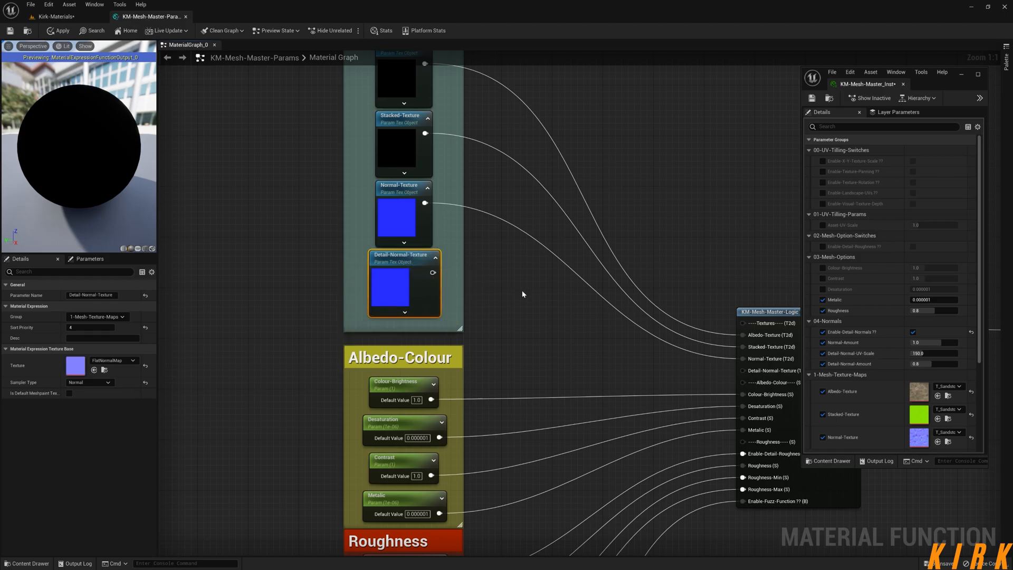
right_drag(508, 287, 417, 240)
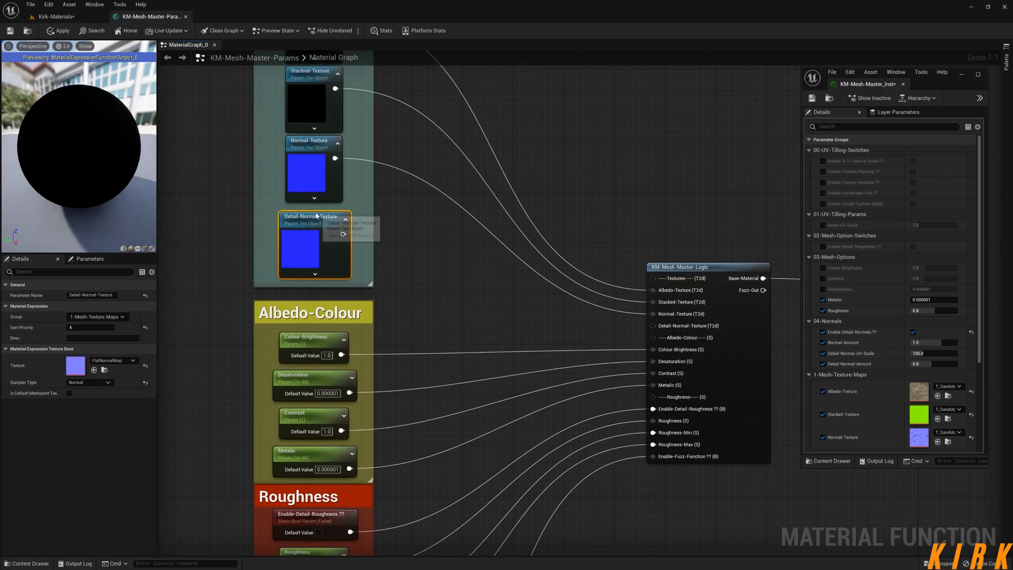
click(461, 265)
right_drag(501, 310, 411, 307)
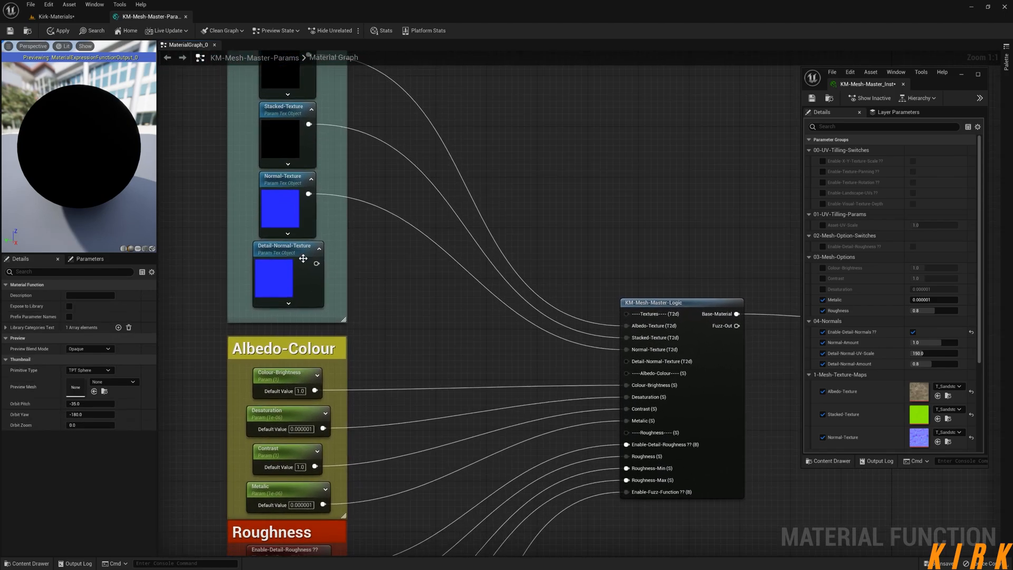
Open KM-Mesh-Master-Logic and examine the Input Detail-Normal-Texture node in the Texture-Maps comment
drag(316, 264, 397, 291)
click(590, 381)
double_click(681, 304)
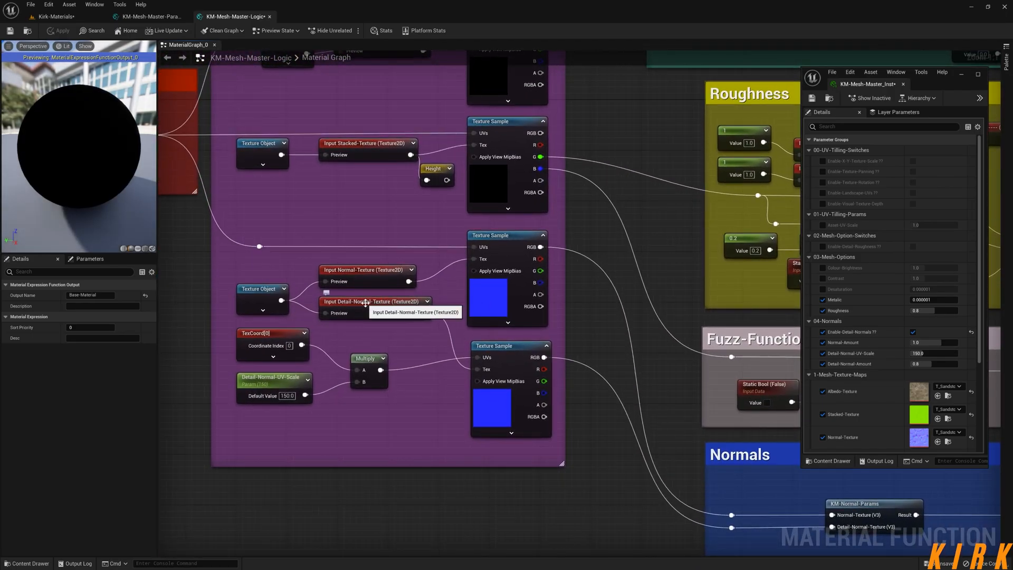
Return to KM-Mesh-Master-Params and compare the parameters in the Textures comment with the texture inputs of KM-Mesh-Master-Logic
click(150, 16)
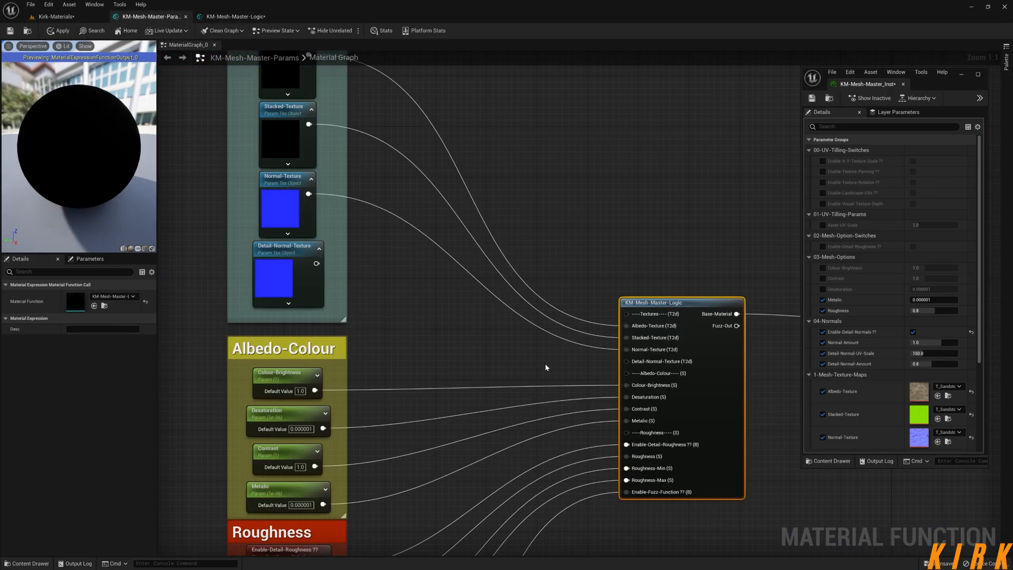
right_drag(544, 365, 460, 233)
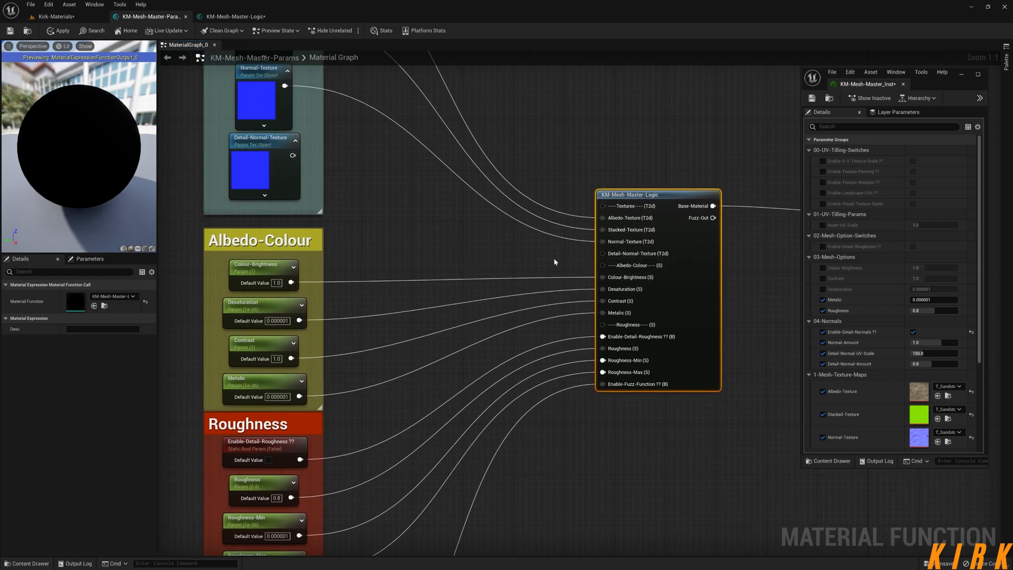
right_drag(318, 87, 323, 327)
drag(305, 165, 244, 332)
click(386, 377)
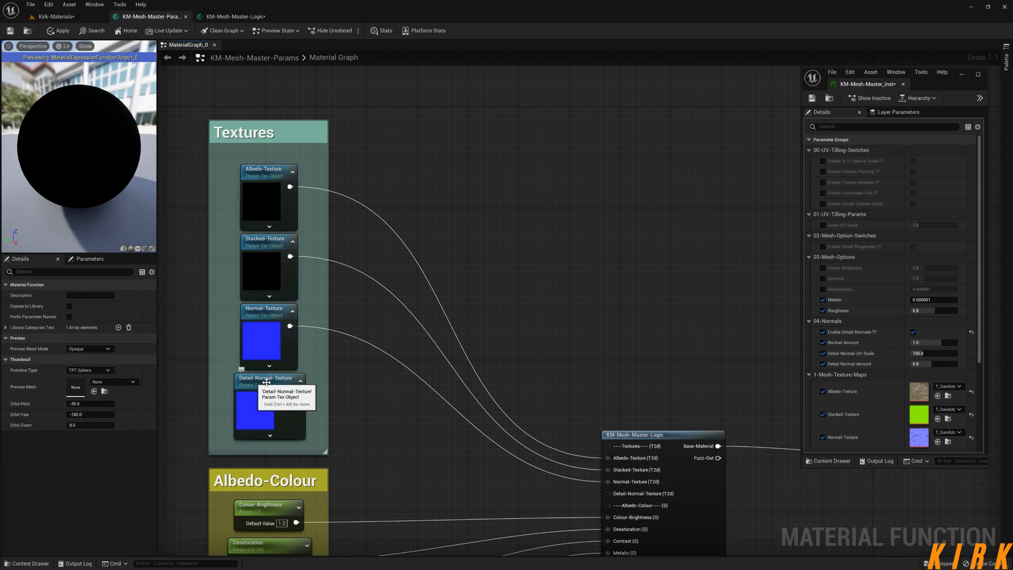
right_drag(455, 469, 353, 349)
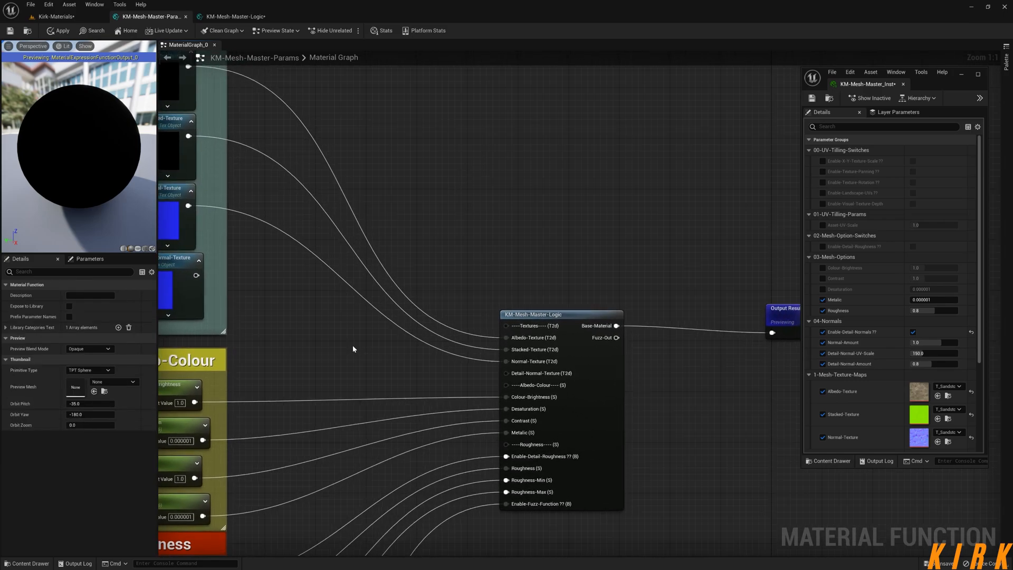
right_click(523, 376)
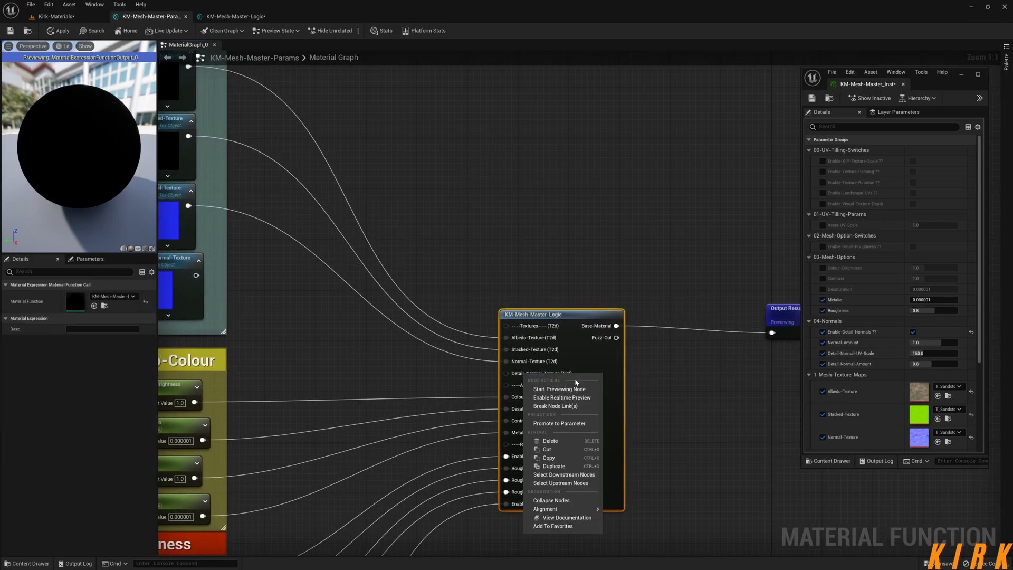
click(566, 424)
click(417, 360)
drag(486, 314, 297, 269)
right_drag(312, 351, 467, 356)
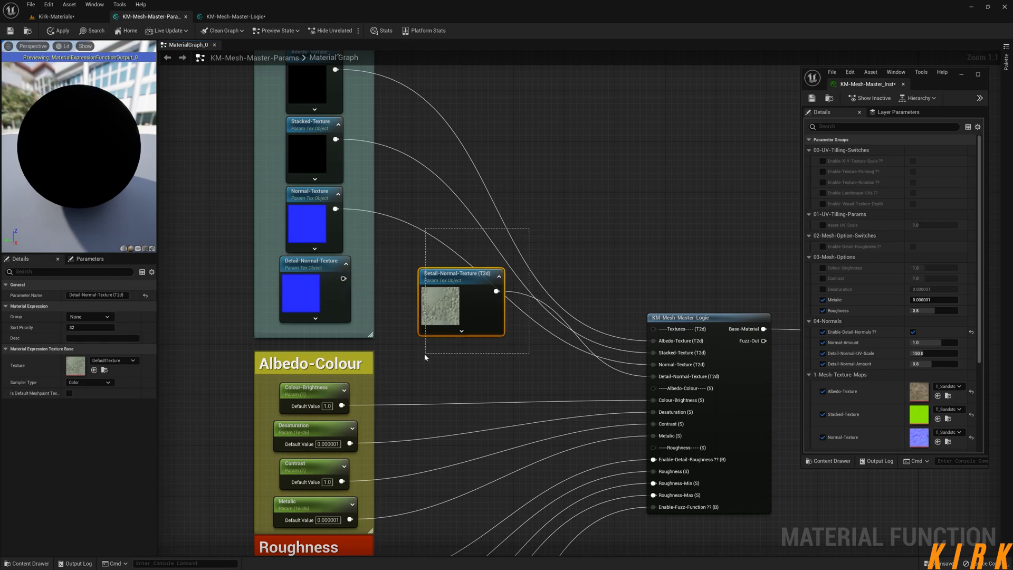
key(Delete)
Connect the Detail-Normal-Texture parameter to the matching input of the KM-Mesh-Master-Logic node, apply the change and close the function
drag(343, 278, 653, 377)
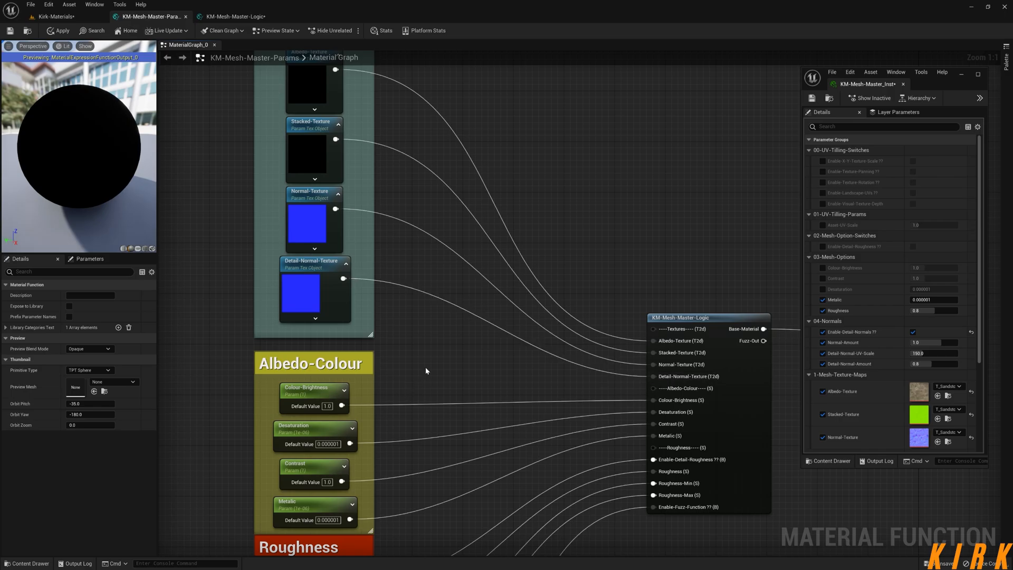
click(311, 264)
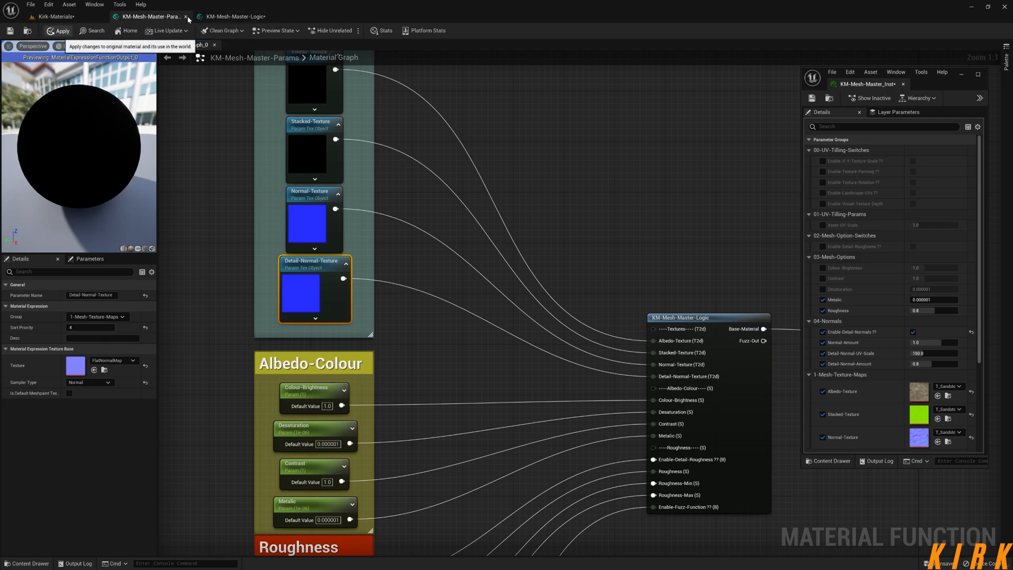
scroll(943, 370, down, 6)
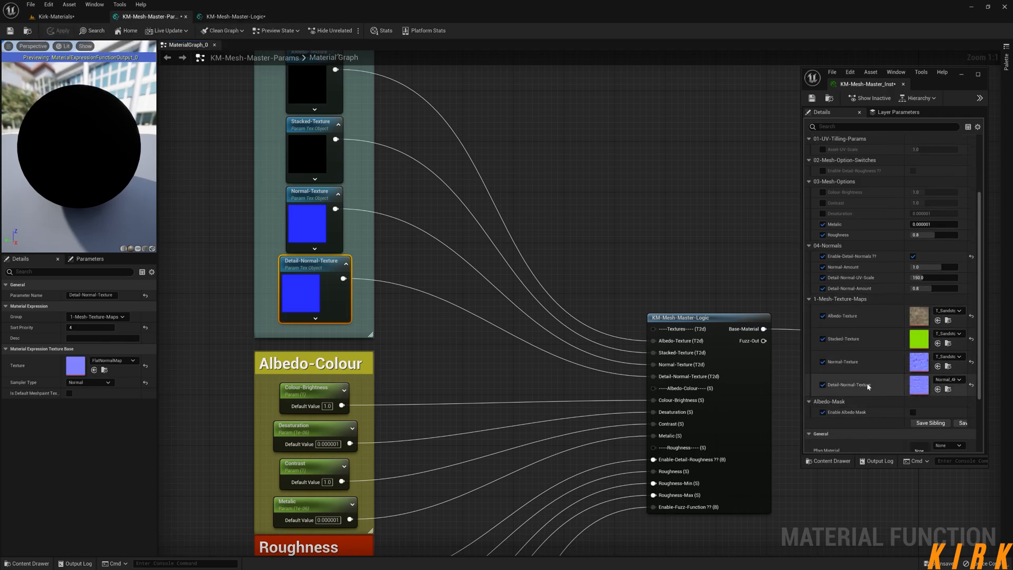
scroll(963, 389, up, 5)
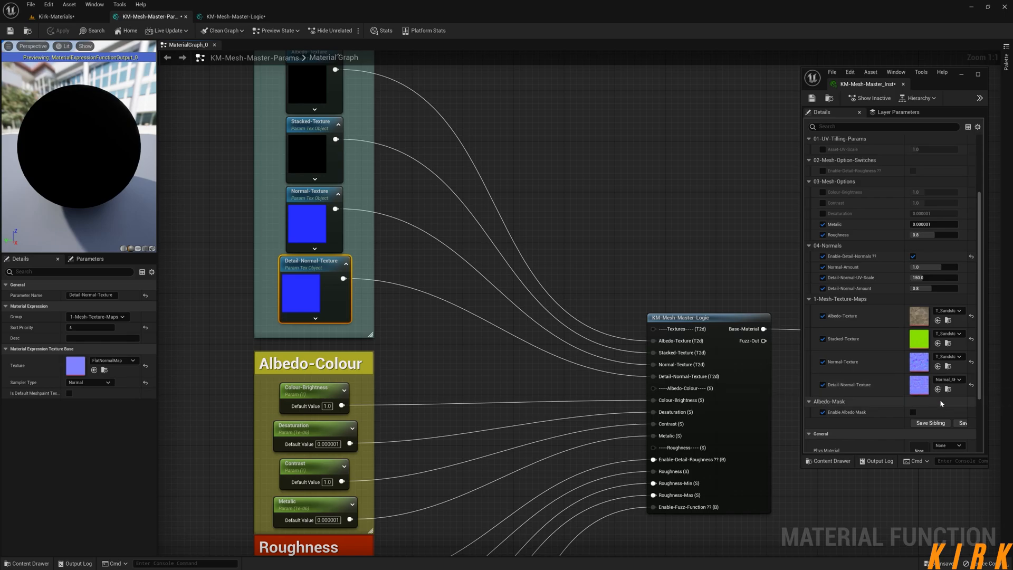
click(186, 17)
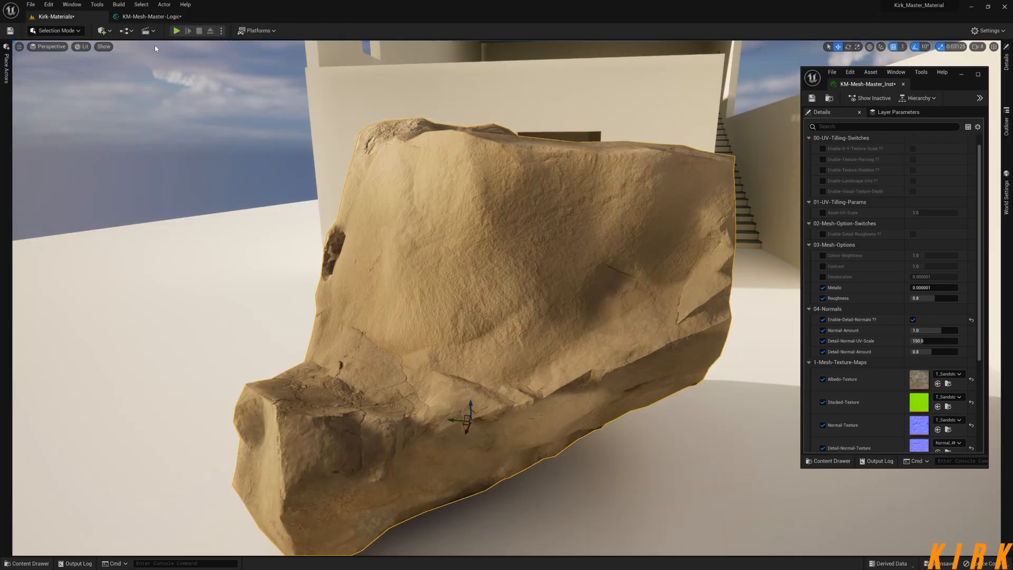
Review the detail normal texture wiring in KM-Mesh-Master-Logic and return to the Kirk-Materials level
scroll(895, 411, down, 4)
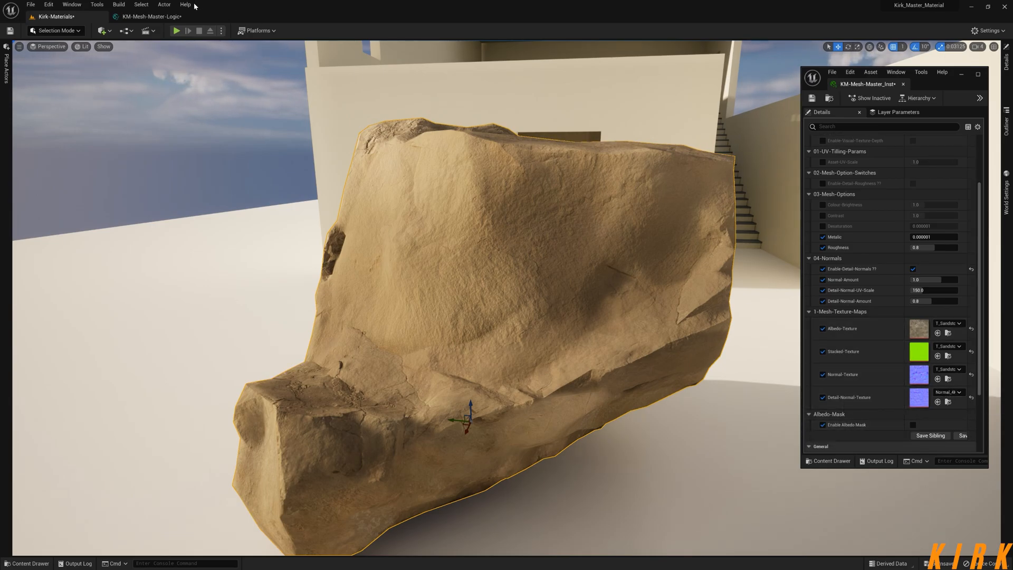
click(158, 17)
right_drag(412, 296, 388, 224)
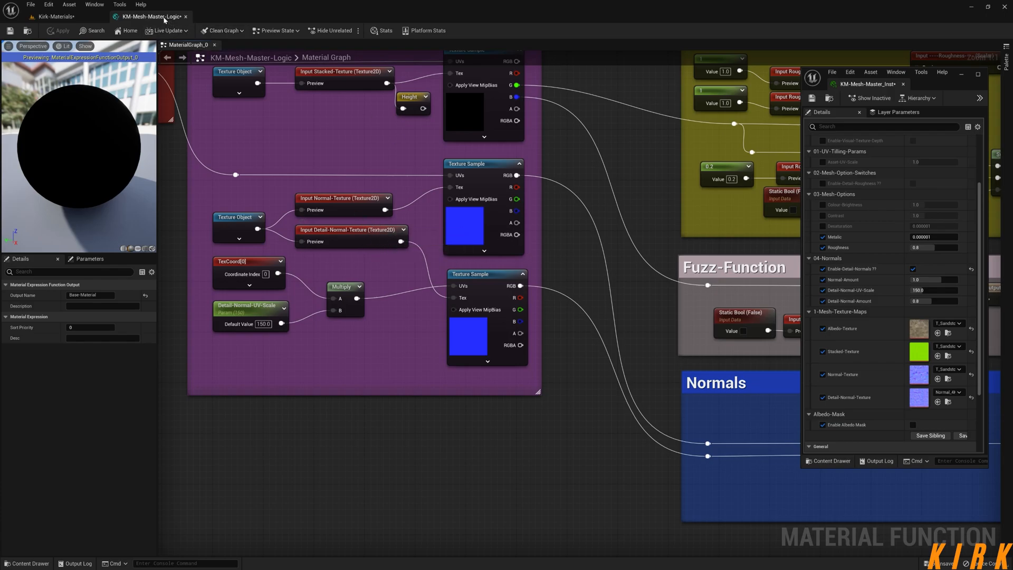
click(55, 17)
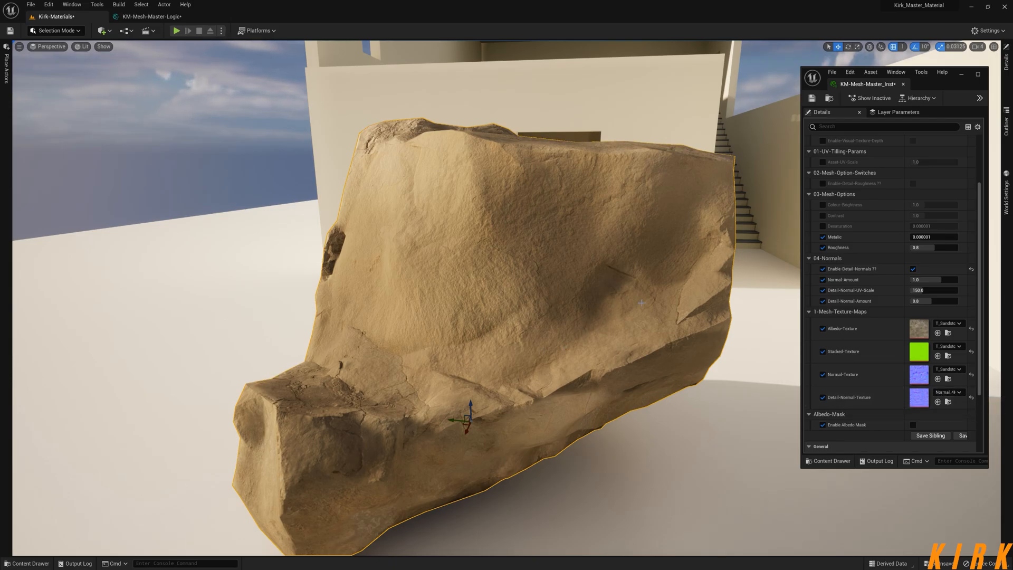
Set the boulder material's Detail-Normal-Amount to about 1.43 and its Detail-Normal-UV-Scale to about 49.2
scroll(540, 291, down, 4)
alt+drag(539, 291, 510, 327)
scroll(540, 290, up, 4)
key(w)
right_drag(626, 314, 605, 313)
key(w)
key(s)
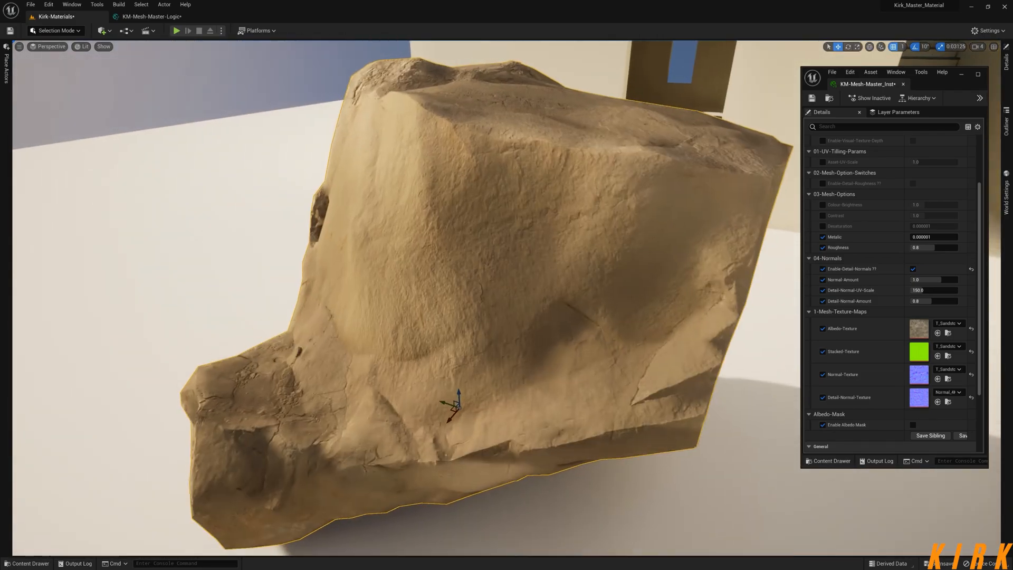
drag(928, 300, 937, 299)
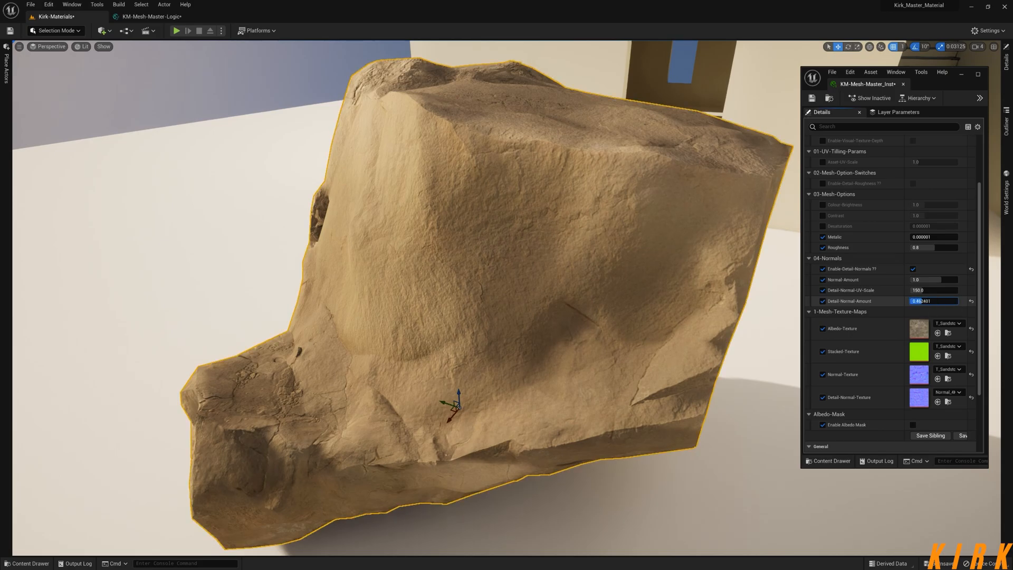
mouse_move(938, 300)
mouse_down()
mouse_move(911, 290)
mouse_move(949, 301)
mouse_up()
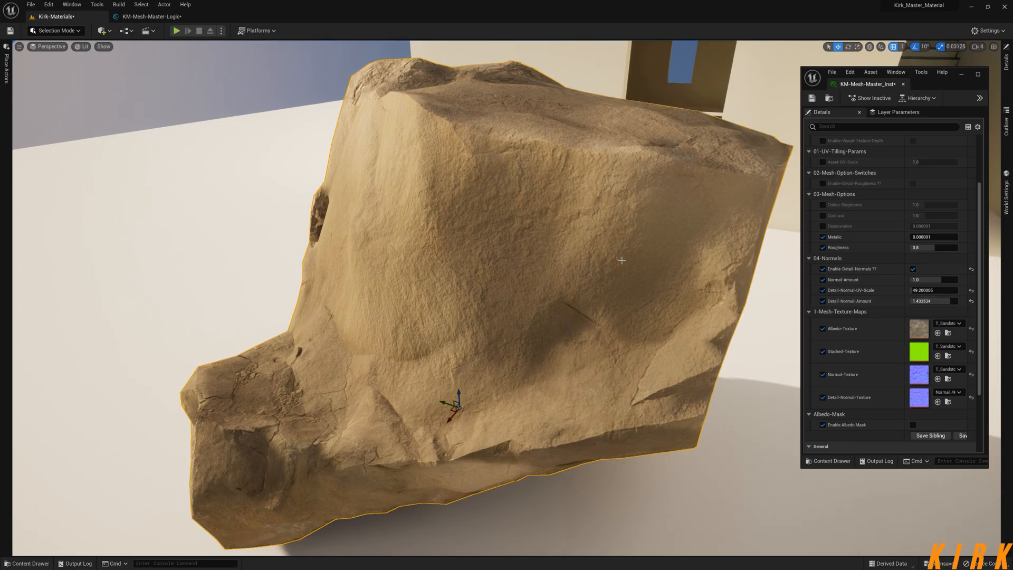
Locate the normal map assigned as Detail-Normal-Texture, examine it at full size, and return to the level
scroll(623, 260, down, 5)
scroll(623, 260, up, 2)
scroll(647, 272, up, 6)
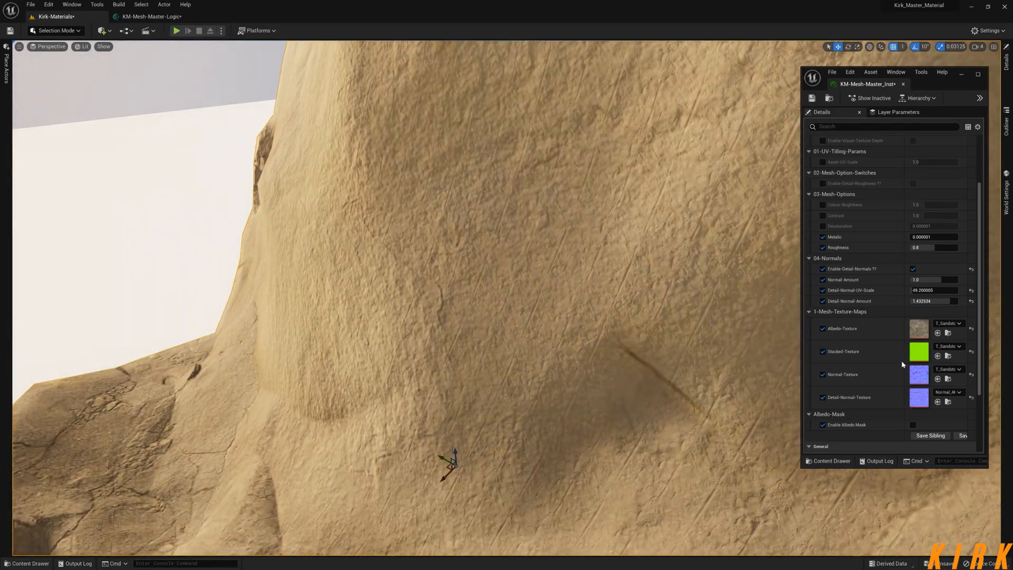
click(830, 460)
scroll(948, 422, down, 1)
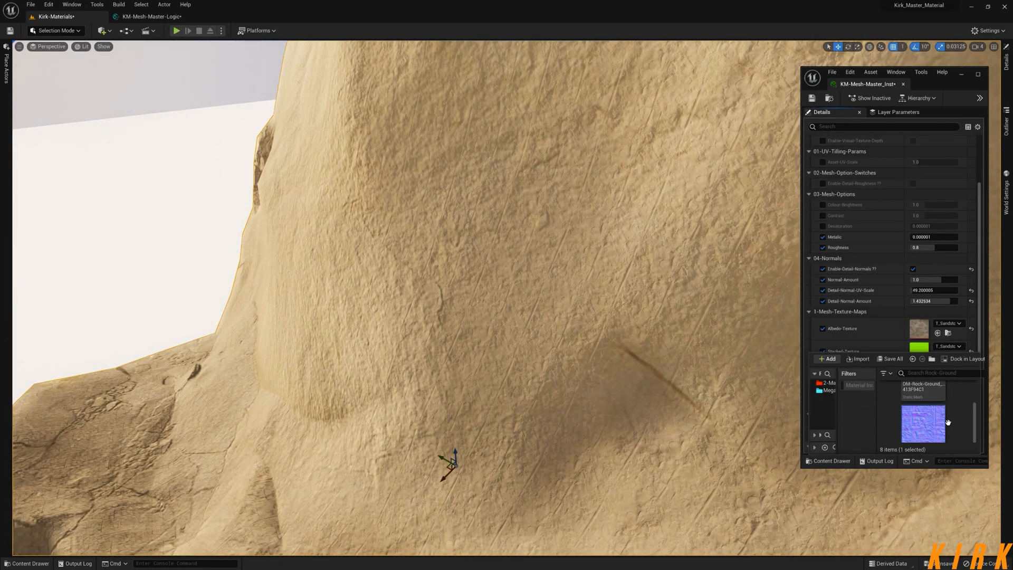
double_click(923, 424)
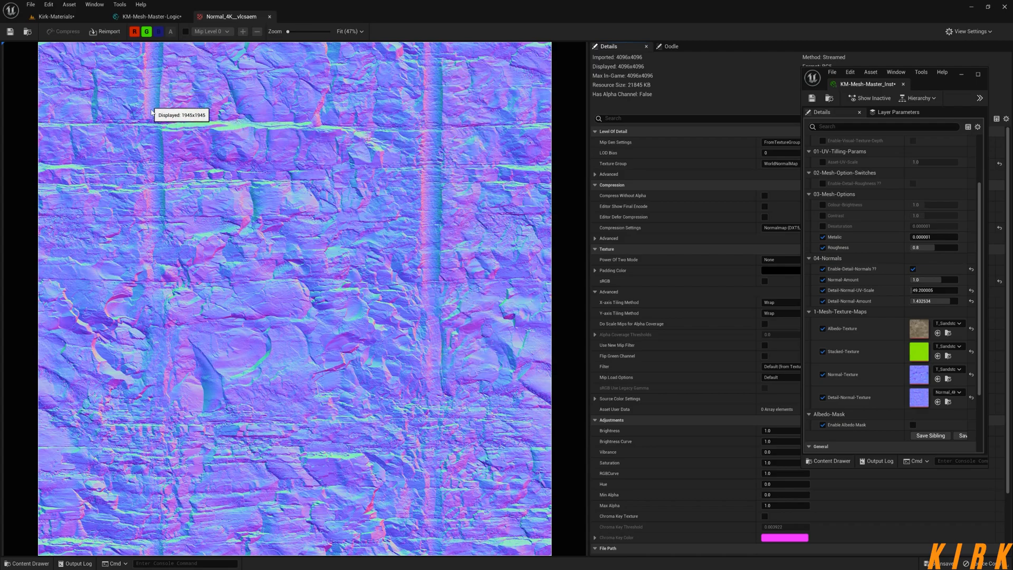
click(269, 17)
click(56, 16)
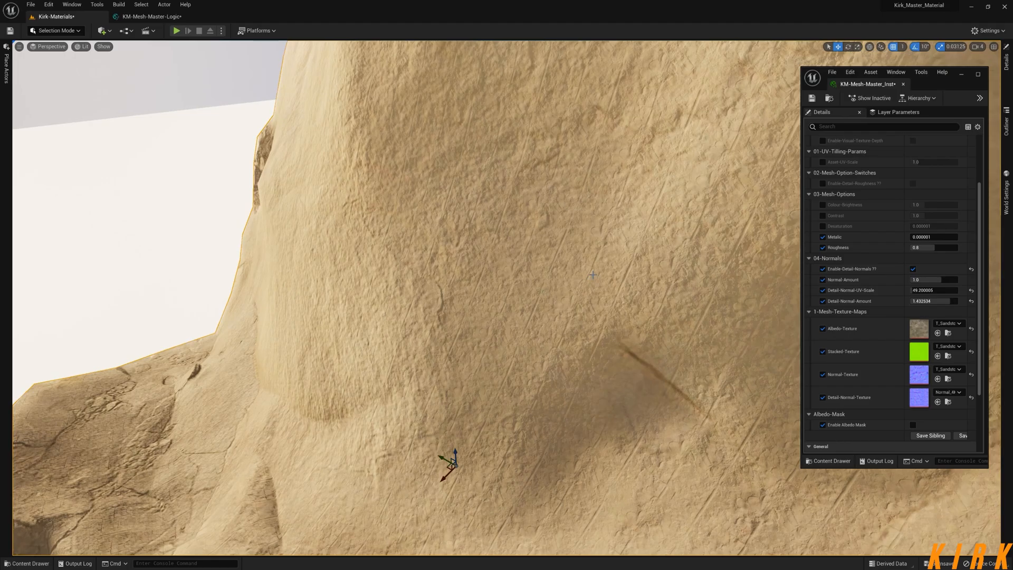
Lower the Detail-Normal-Amount to about 0.57 while viewing the boulder's surface close up
scroll(594, 274, up, 5)
scroll(594, 274, down, 8)
scroll(594, 274, up, 4)
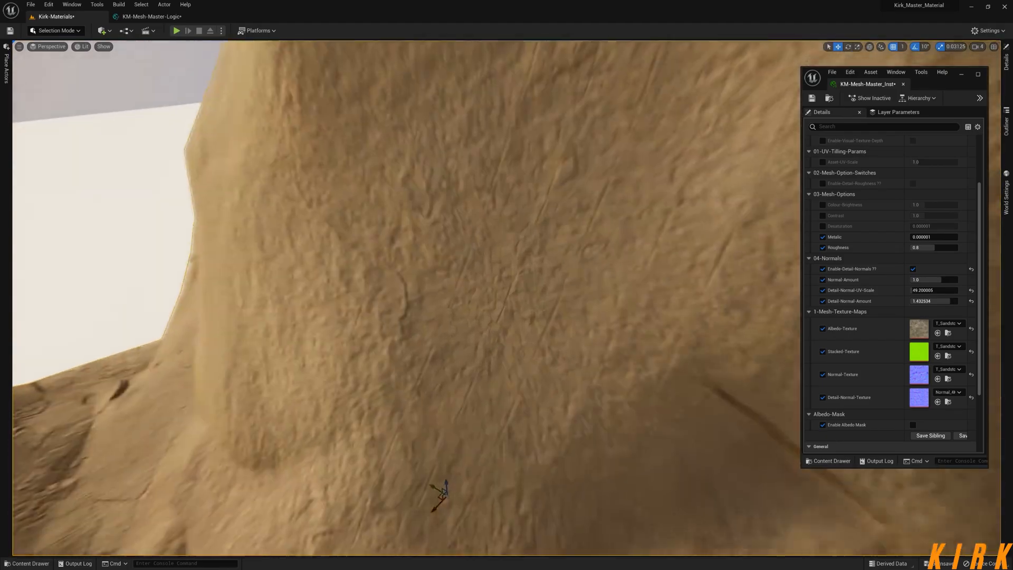
scroll(593, 275, up, 4)
scroll(593, 274, down, 2)
scroll(593, 274, up, 1)
mouse_move(593, 275)
right_down()
mouse_move(575, 287)
mouse_move(596, 269)
right_up()
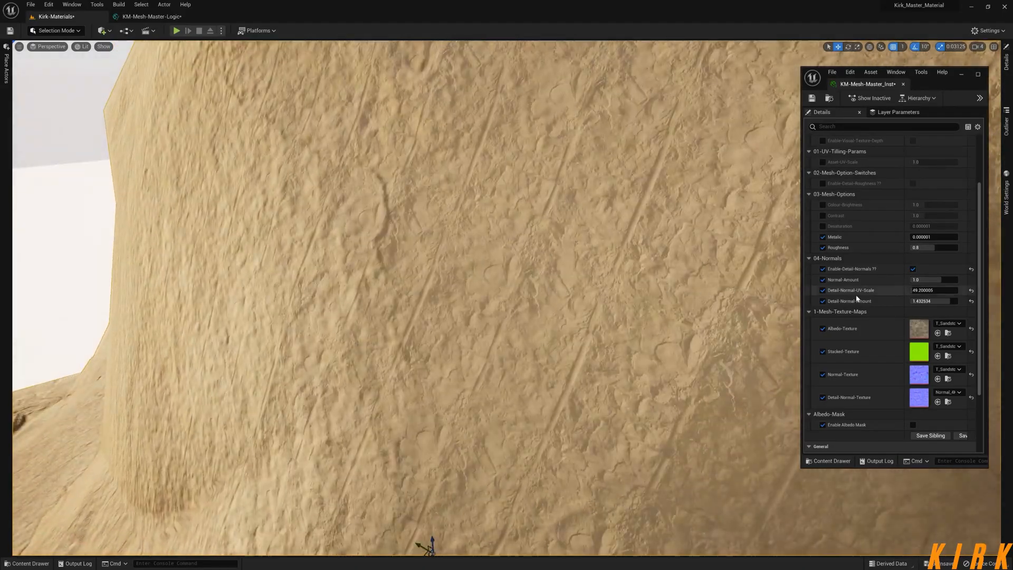
mouse_move(929, 301)
mouse_down()
mouse_move(910, 301)
mouse_move(932, 301)
mouse_move(922, 301)
mouse_up()
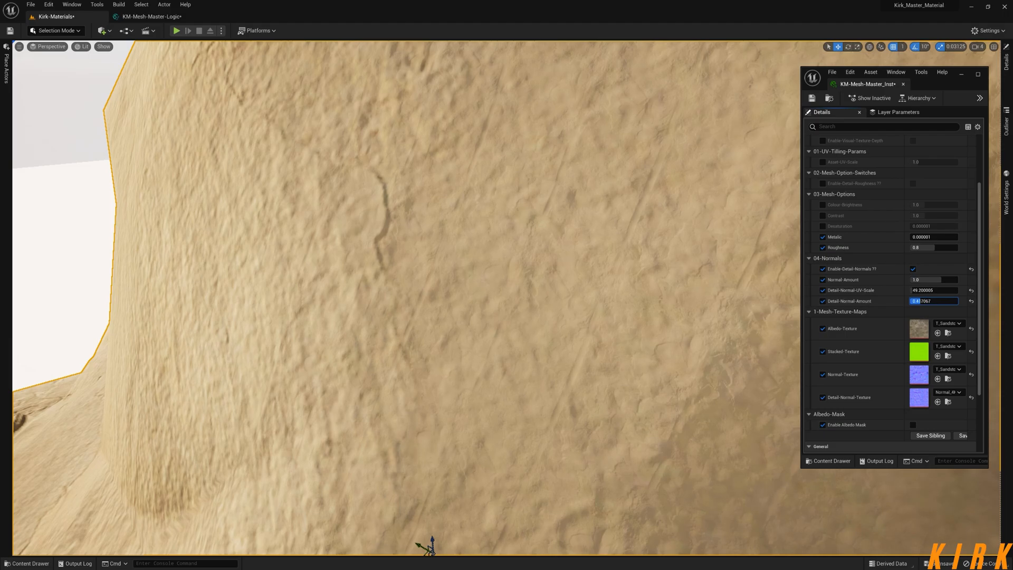
drag(922, 301, 920, 301)
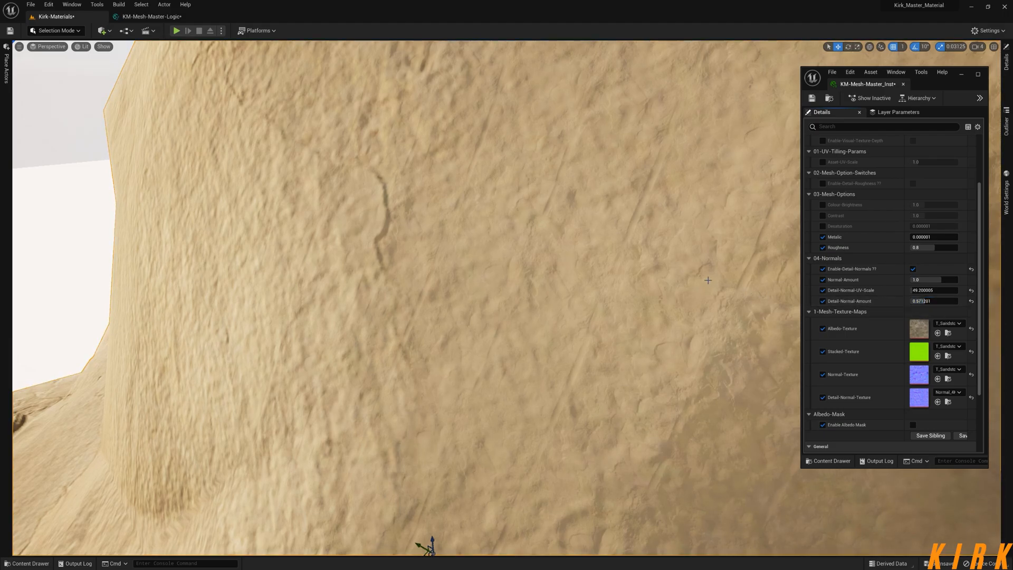
Try stronger Detail-Normal-Amount values up to 10 on the boulder's surface, and reset the amount to its default
alt+drag(711, 264, 687, 256)
drag(925, 302, 928, 302)
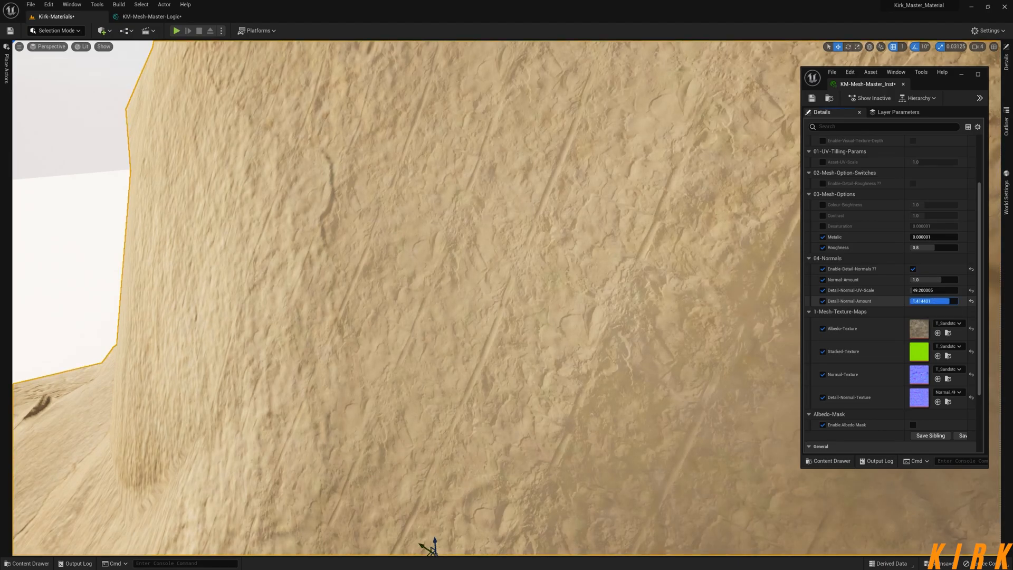
drag(924, 301, 926, 301)
click(942, 301)
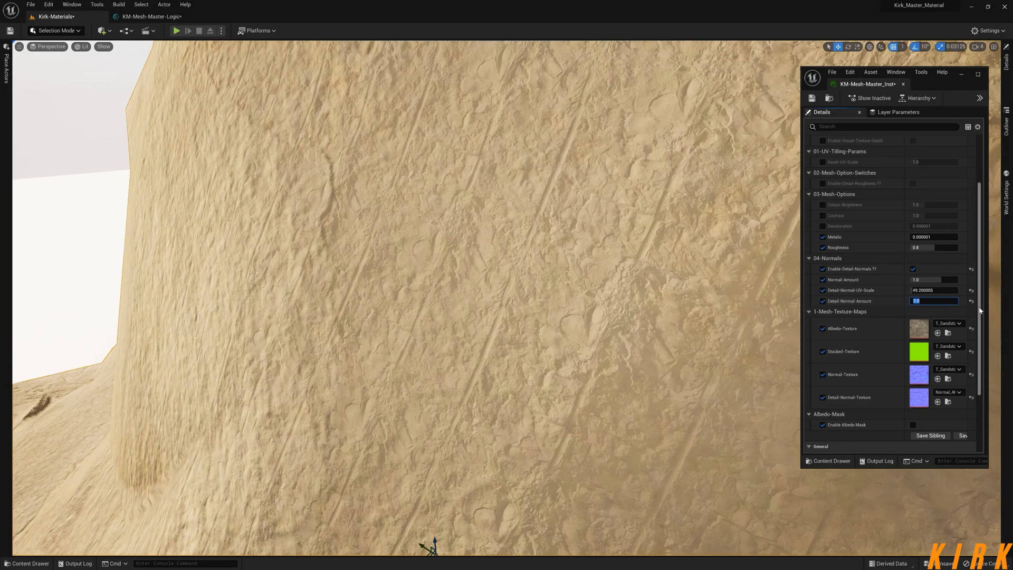
text(50)
key(Return)
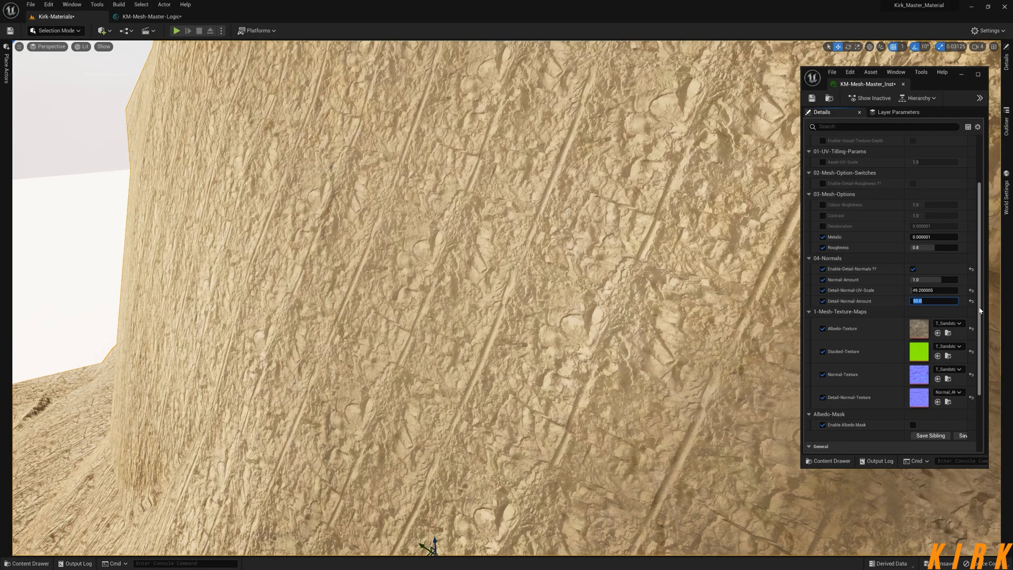
text(1)
key(Return)
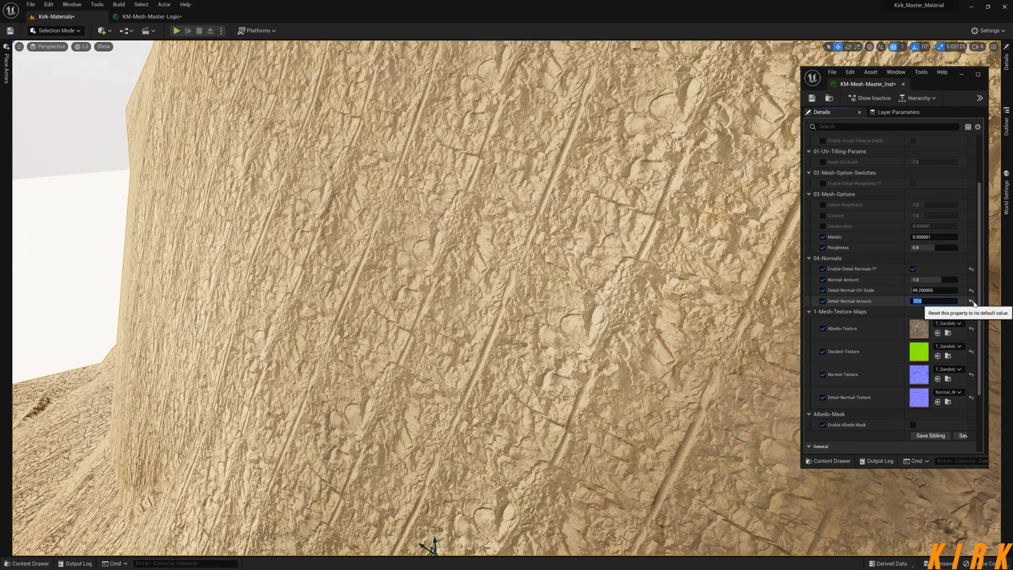
click(971, 301)
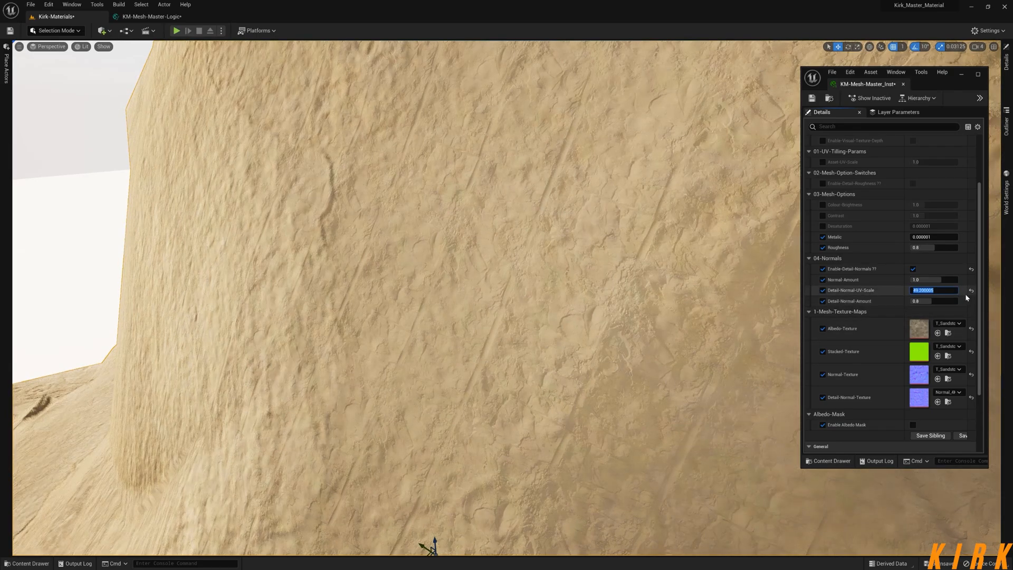
Set the Detail-Normal-UV-Scale to 80 and the Detail-Normal-Amount to 0.8, checking the whole boulder
text(80)
key(Return)
right_drag(581, 299, 627, 306)
key(s)
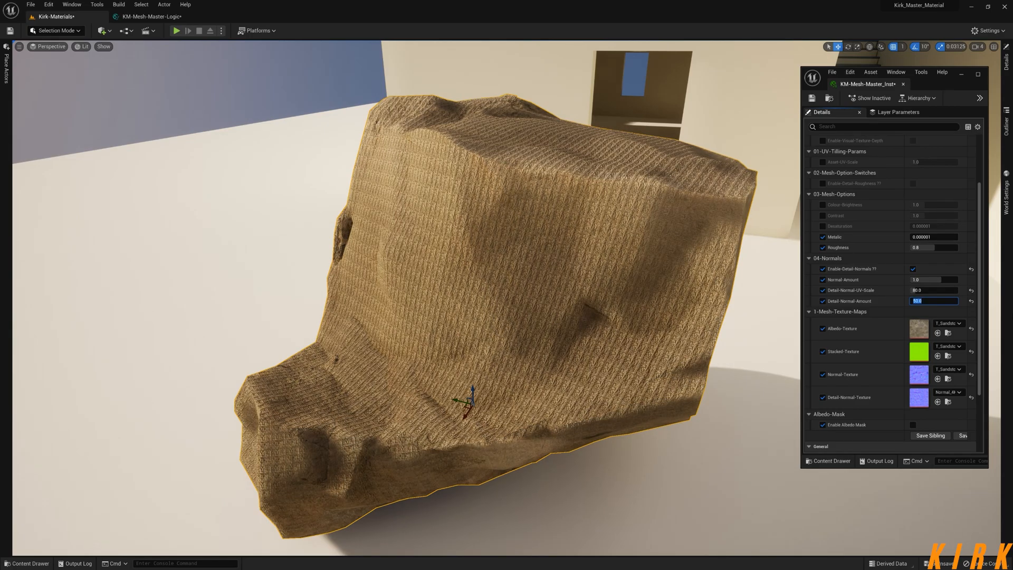
text(2)
key(Return)
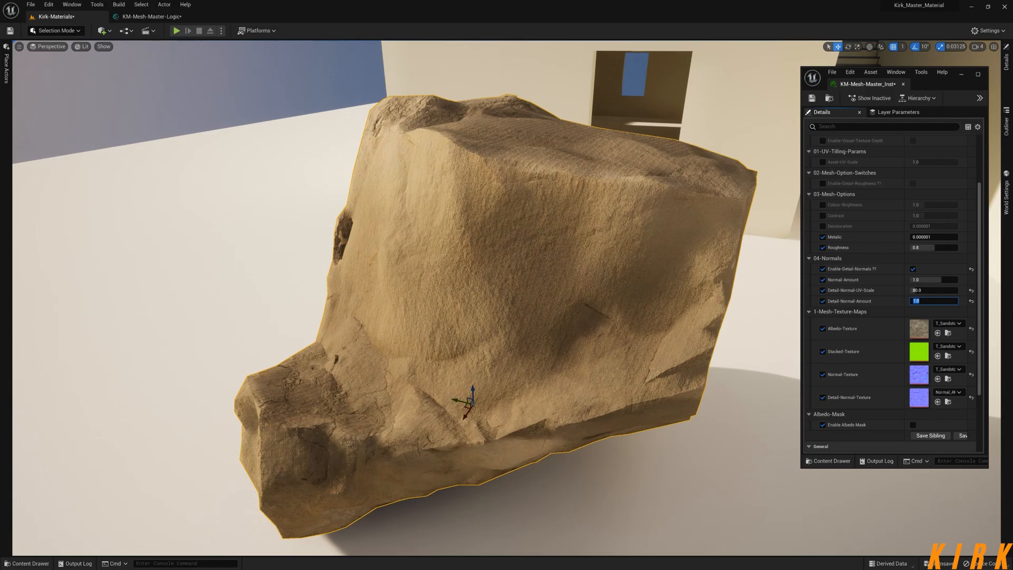
text(0.8)
key(Return)
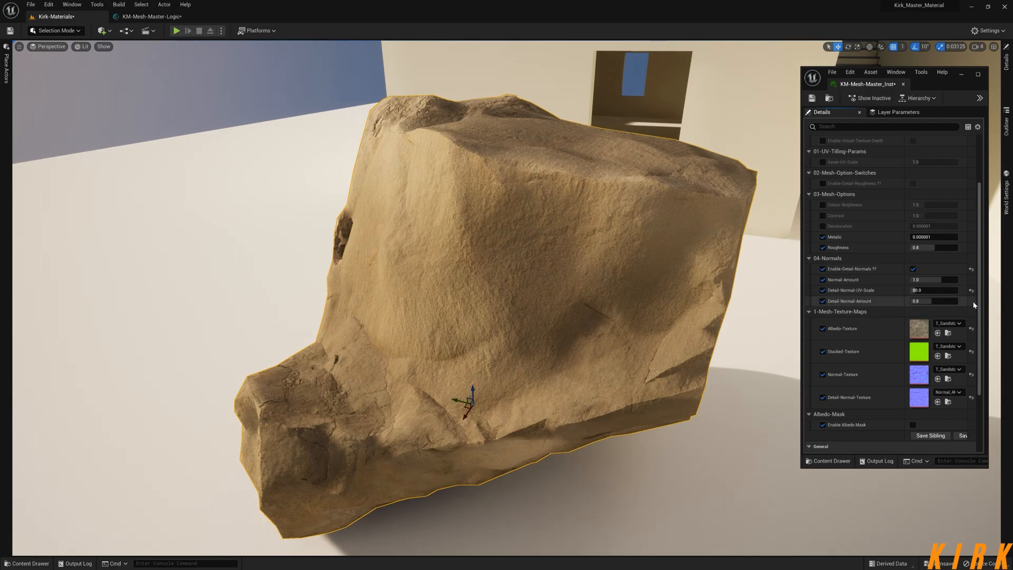
Examine the detail normal grain on the boulder's surface from close range
key(w)
right_drag(710, 291, 673, 297)
key(s)
key(w)
key(w)
key(e)
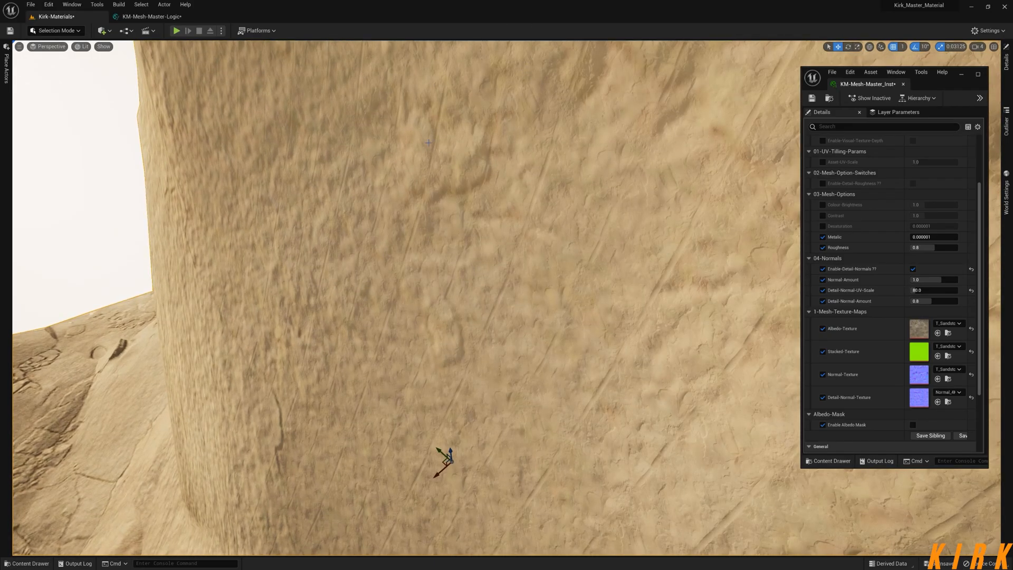
key(w)
right_drag(405, 163, 406, 165)
key(s)
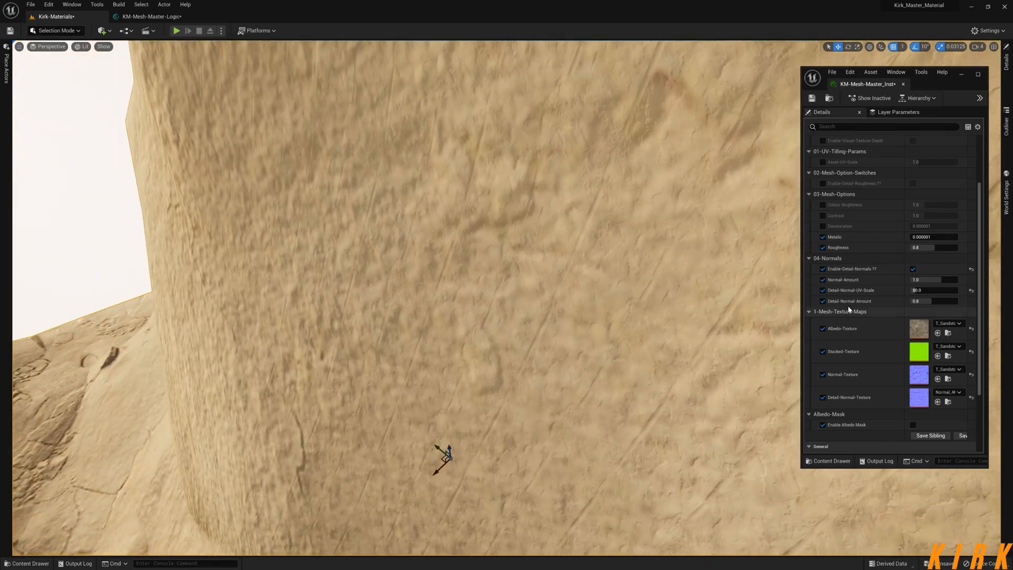
Locate the texture assigned as Normal-Texture, check its dimensions, and view the whole boulder again
click(948, 379)
mouse_move(928, 426)
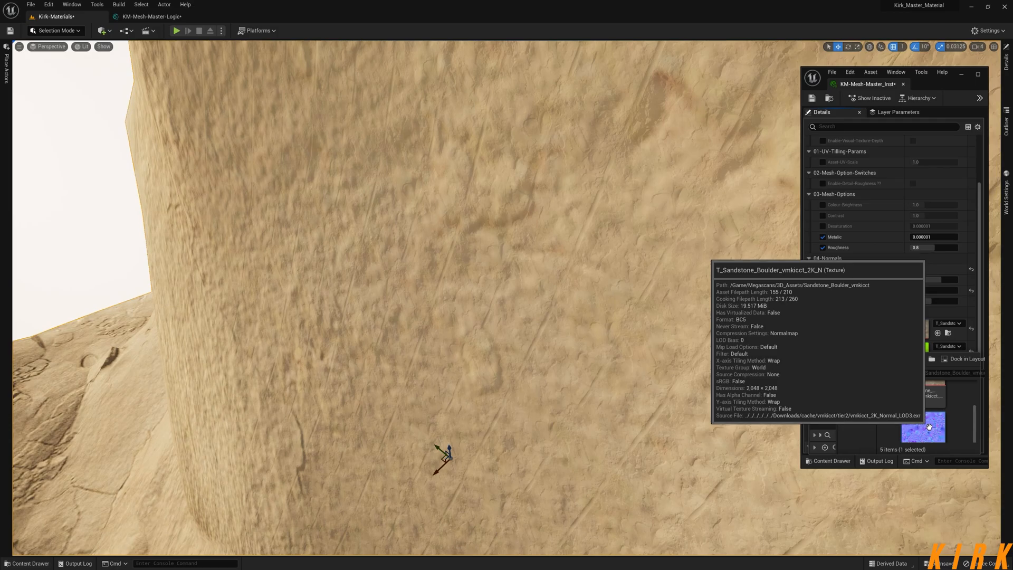
mouse_move(540, 248)
right_down()
mouse_move(541, 257)
mouse_move(542, 240)
mouse_move(547, 255)
right_up()
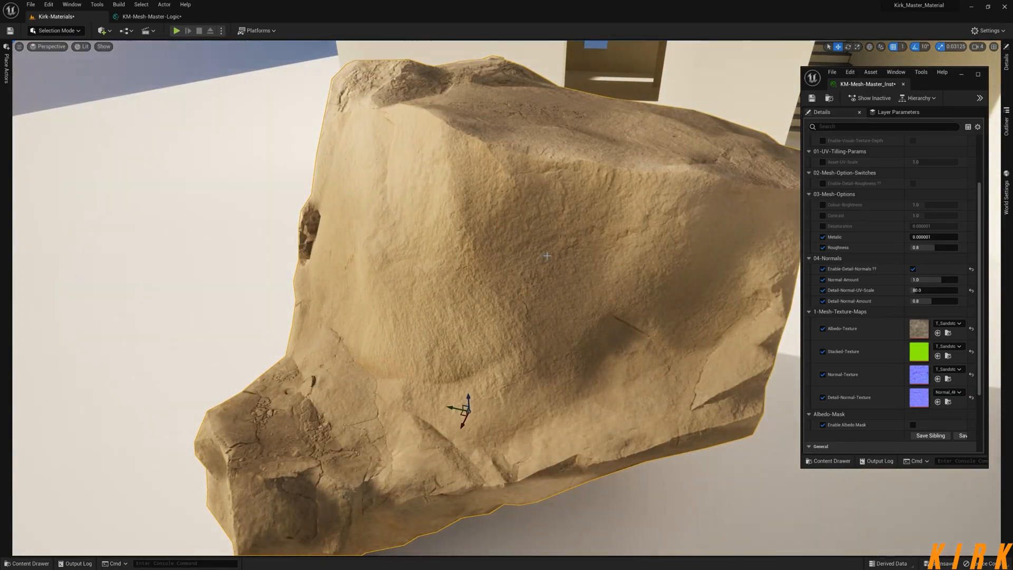
Open KM-Mesh-Master-Logic and review its Base / Albedo, Roughness and Fuzz-Function sections
click(145, 18)
scroll(556, 409, down, 1)
right_drag(726, 452, 575, 362)
right_drag(652, 359, 615, 442)
right_drag(694, 352, 670, 466)
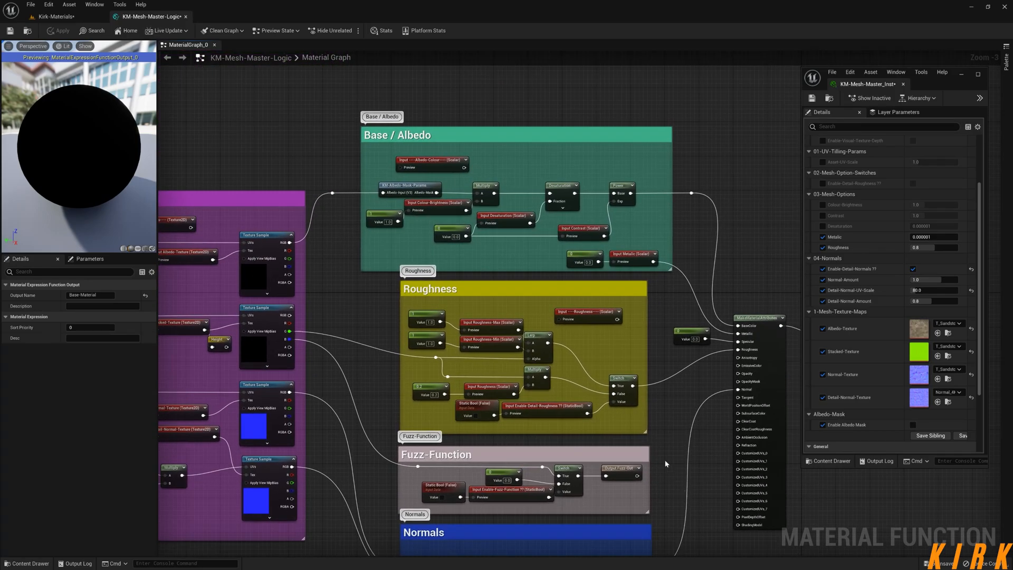
Examine the Roughness, Fuzz-Function and Normals sections of the material function and their connections from the texture samples to the material attributes
right_drag(673, 400, 717, 388)
right_drag(702, 426, 698, 347)
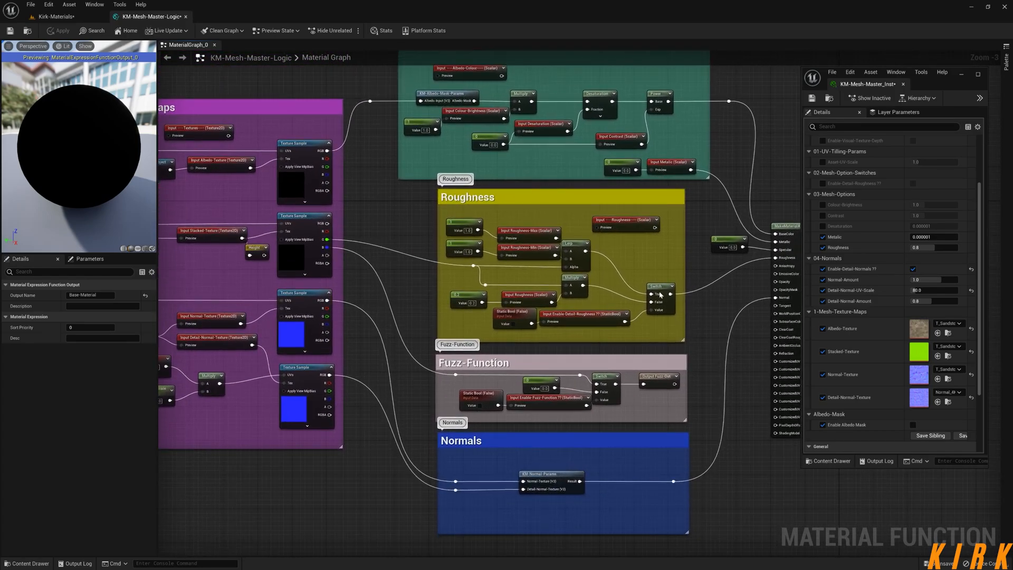
scroll(661, 294, up, 3)
drag(685, 174, 356, 341)
right_drag(485, 533, 603, 342)
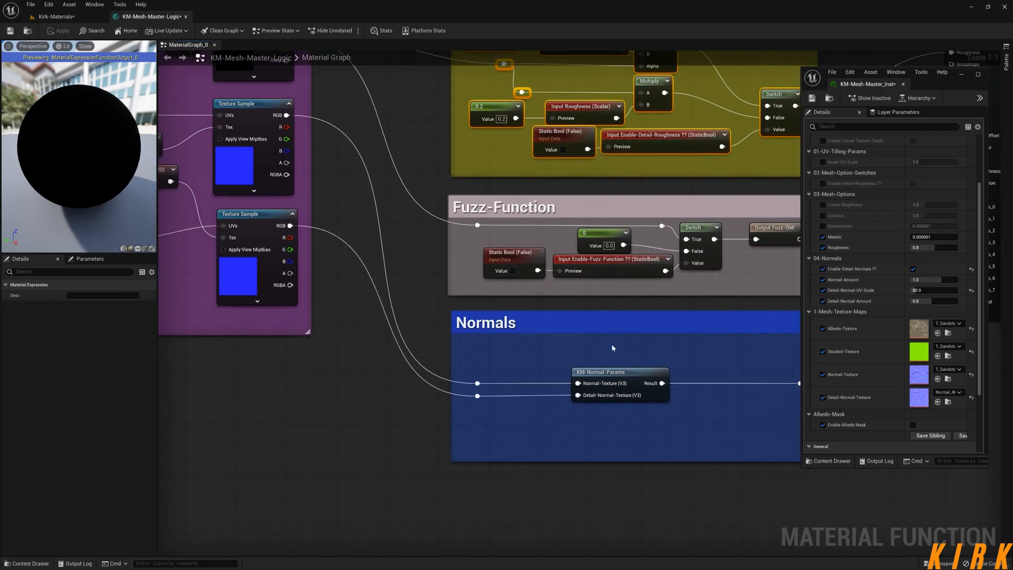
scroll(738, 298, down, 3)
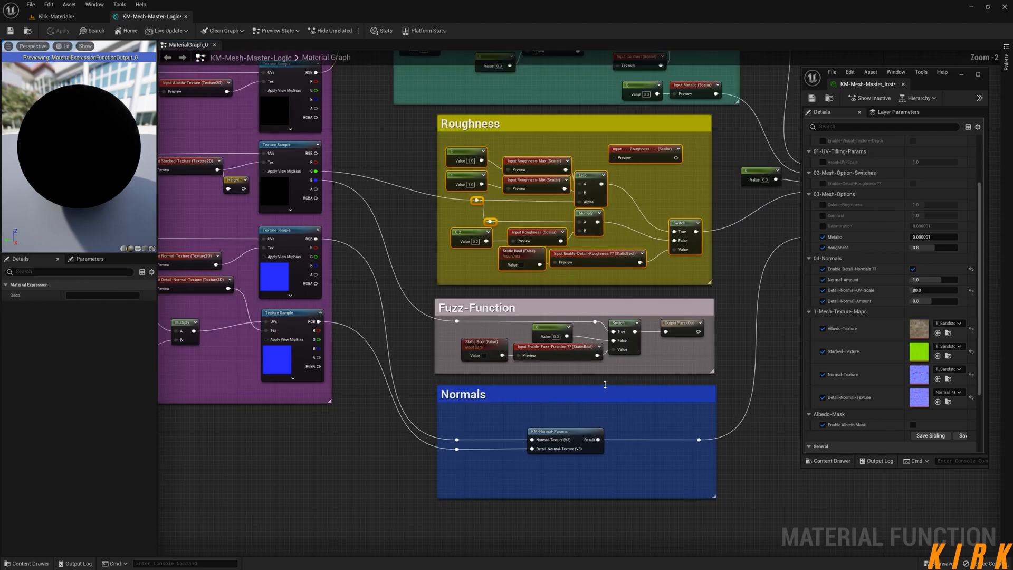
click(737, 298)
right_drag(738, 298, 688, 450)
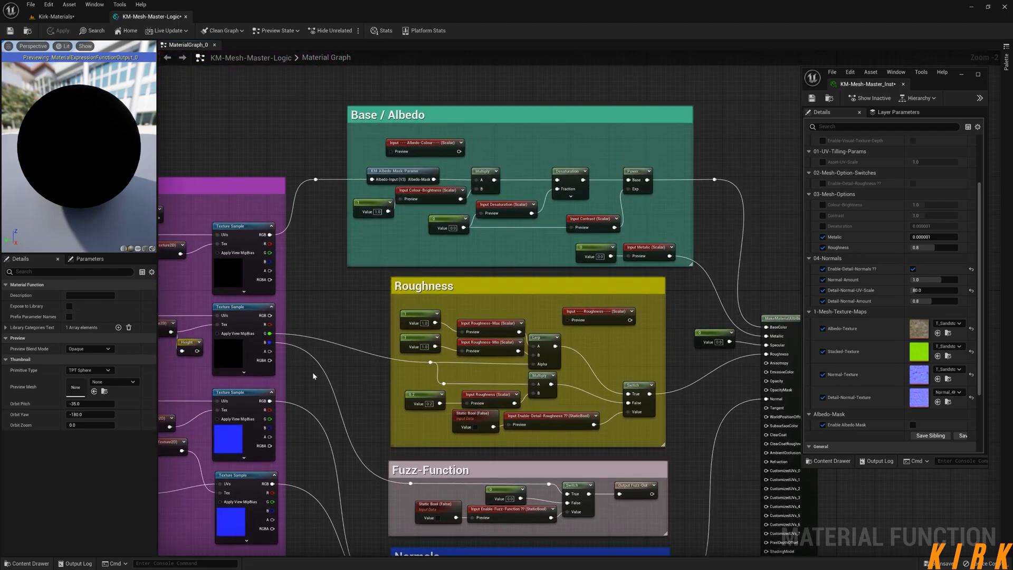
right_drag(313, 376, 426, 297)
right_drag(479, 320, 630, 374)
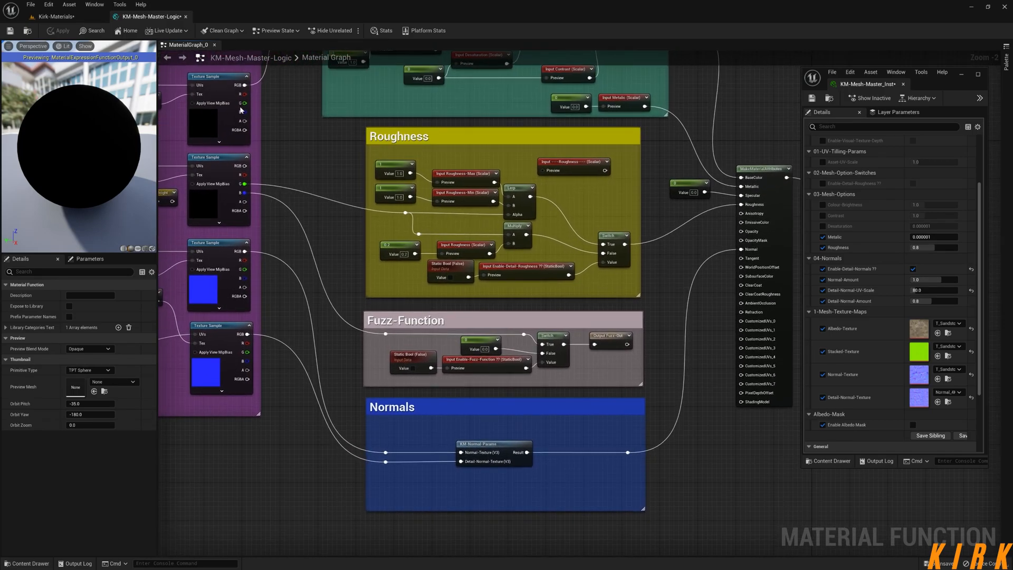
Return to the Kirk-Materials level and inspect the sandstone boulder from another angle
click(55, 17)
alt+drag(571, 318, 636, 313)
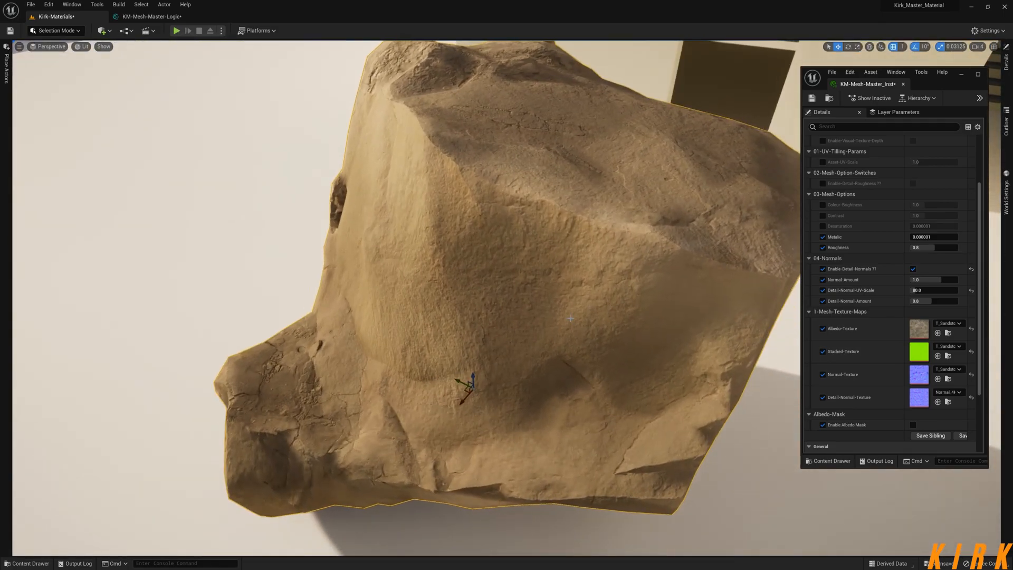